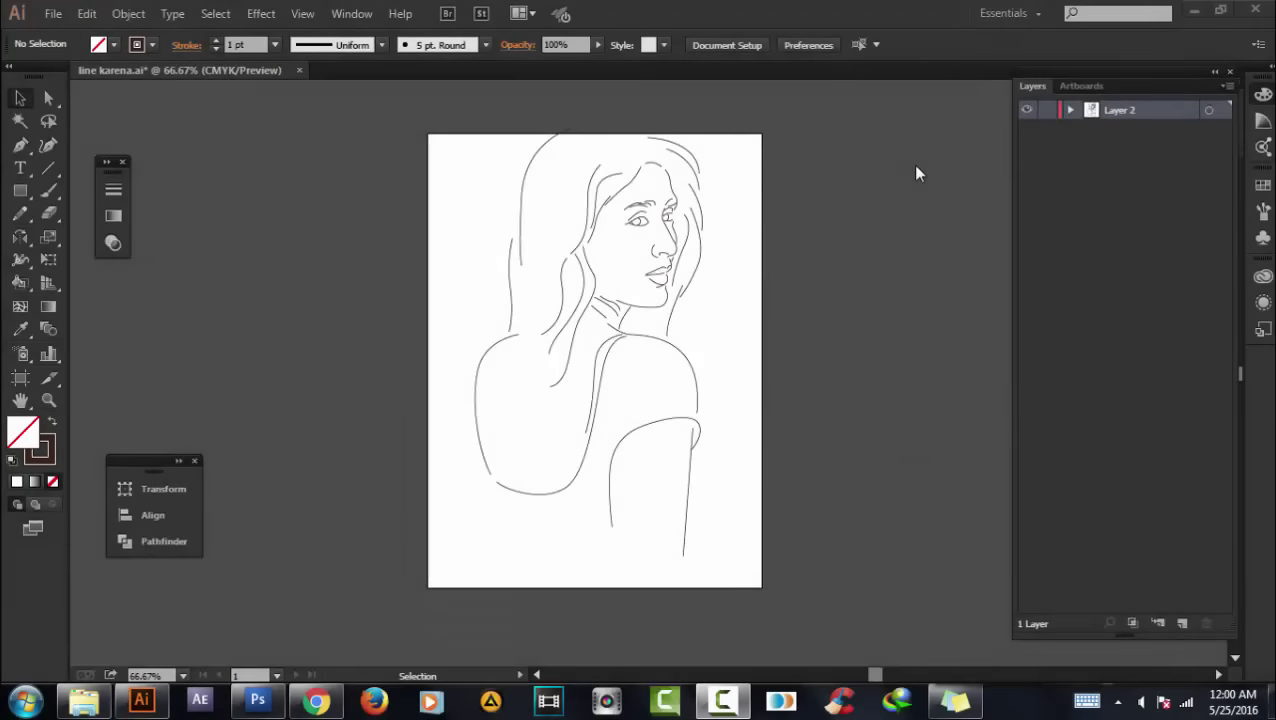
# Apply Width Profile 1 to all the line-art strokes.
pyautogui.hotkey('ctrl', '+')
pyautogui.hotkey('ctrl', '+')
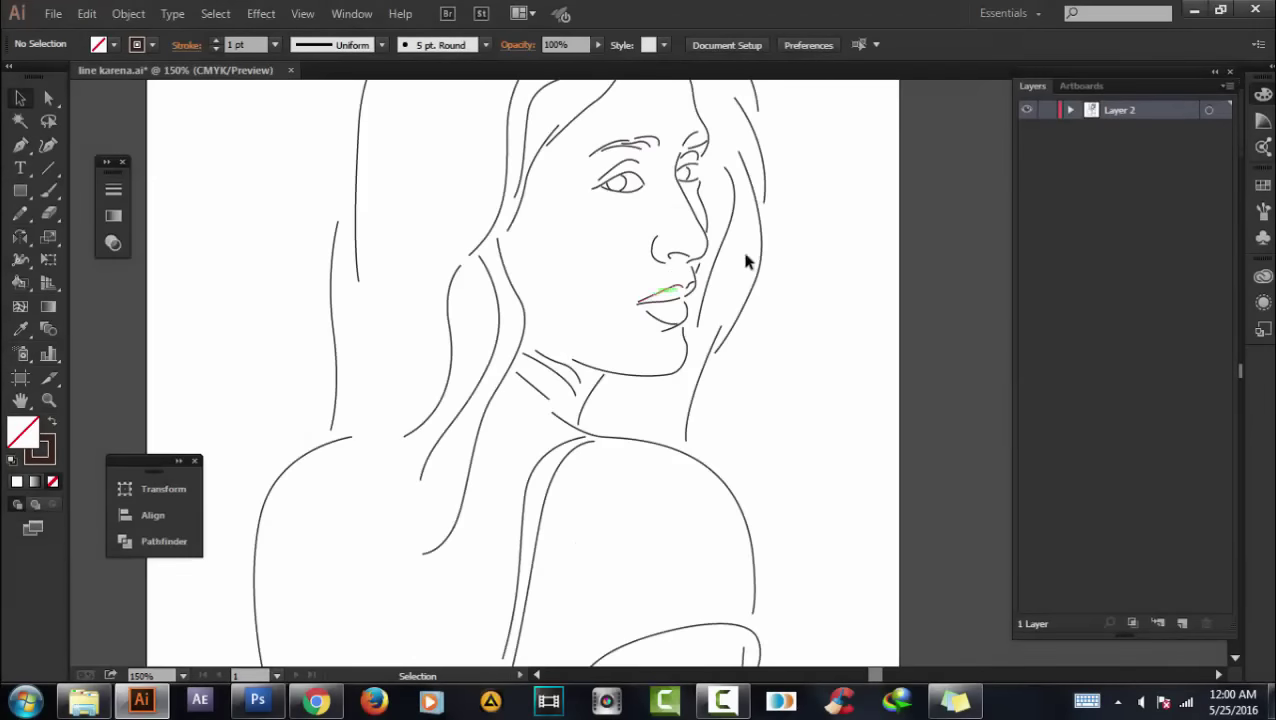
pyautogui.hotkey('ctrl', '-')
pyautogui.hotkey('ctrl', '-')
pyautogui.hotkey('ctrl', 'a')
pyautogui.hotkey('ctrl', '1')
pyautogui.click(453, 187)
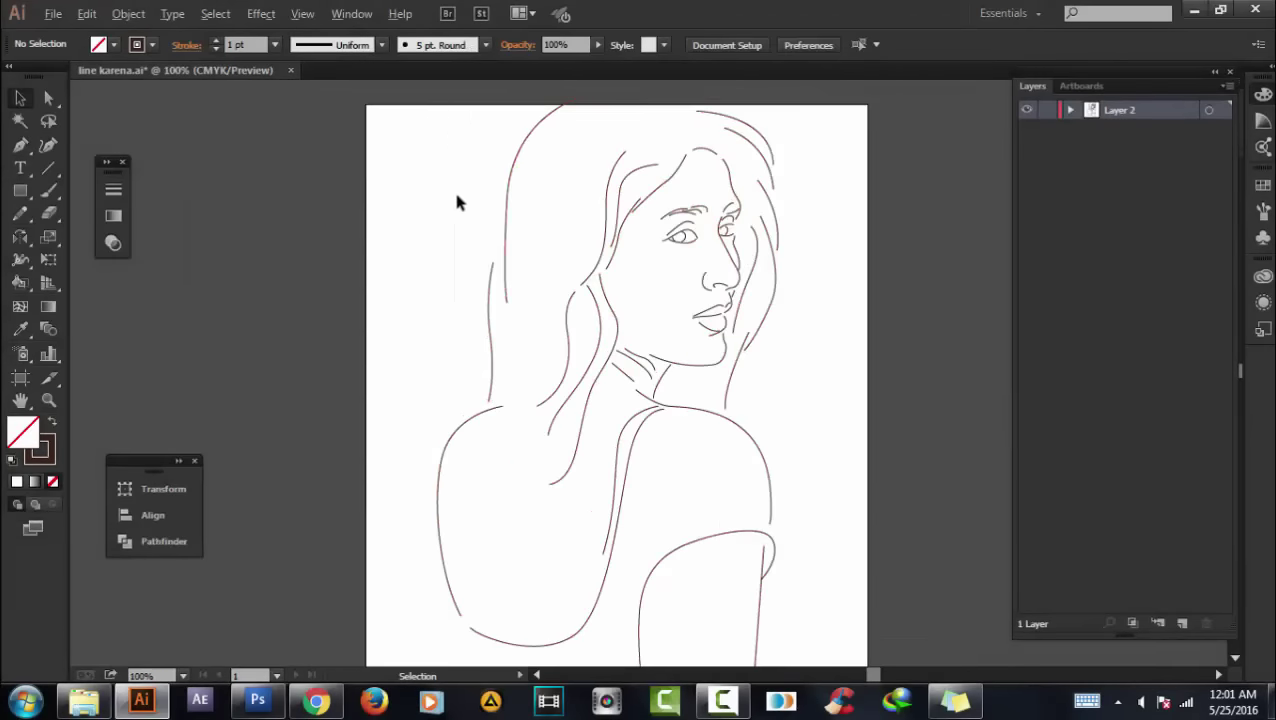
pyautogui.hotkey('ctrl', '-')
pyautogui.hotkey('ctrl', 'a')
pyautogui.click(296, 45)
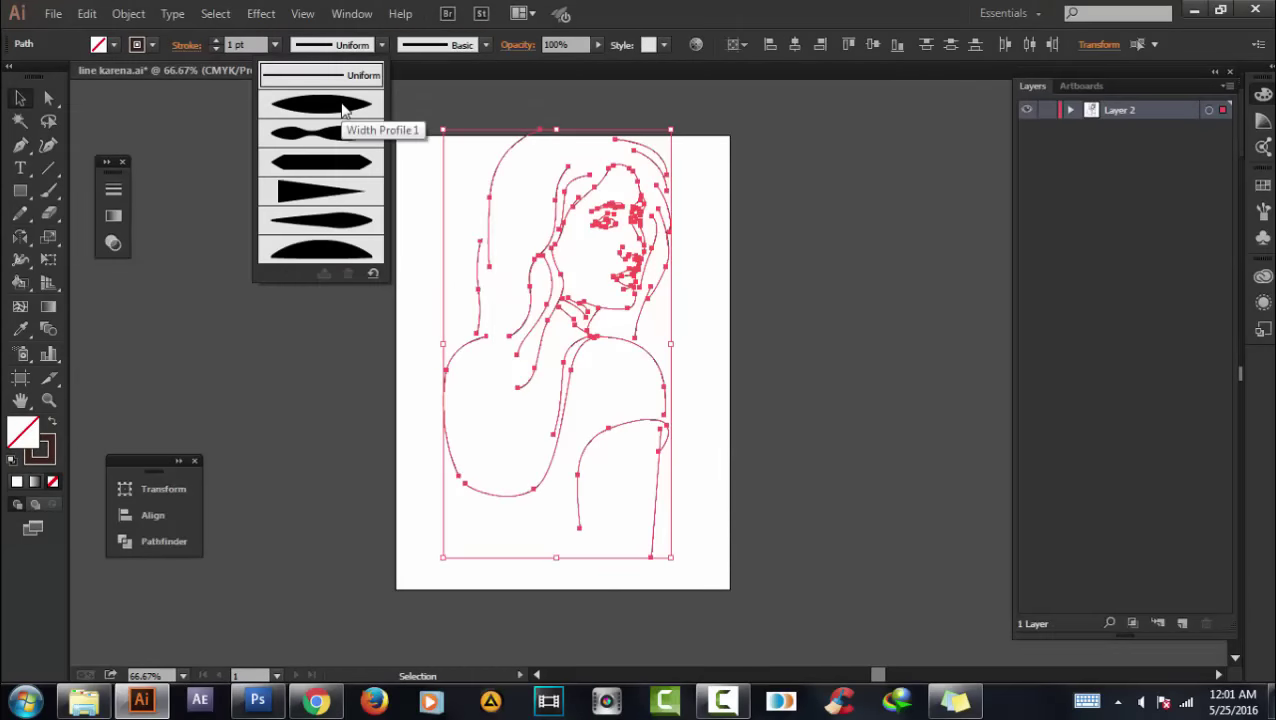
pyautogui.click(342, 110)
# Check the tapered strokes, then expand their appearance into filled outlines.
pyautogui.click(783, 196)
pyautogui.hotkey('ctrl', '+')
pyautogui.hotkey('ctrl', '+')
pyautogui.hotkey('ctrl', '+')
pyautogui.hotkey('ctrl', '+')
pyautogui.hotkey('ctrl', '+')
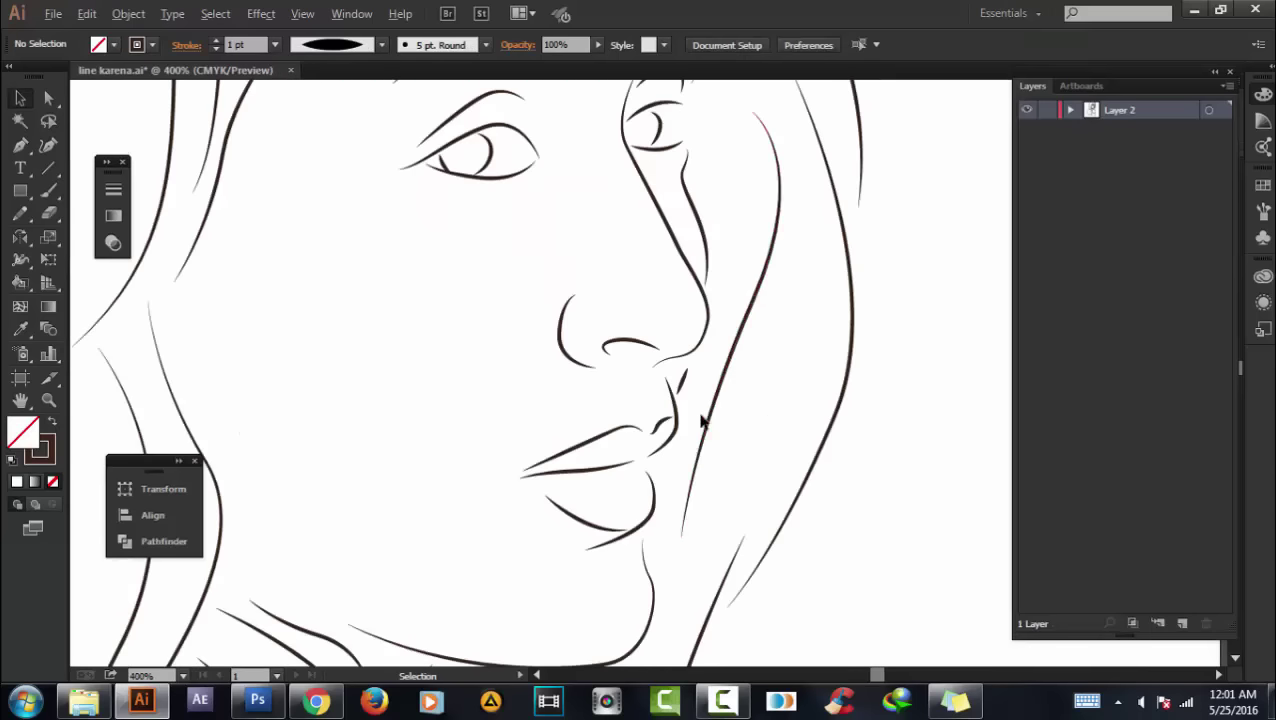
pyautogui.hotkey('ctrl', '-')
pyautogui.hotkey('ctrl', '-')
pyautogui.hotkey('ctrl', '-')
pyautogui.hotkey('ctrl', '-')
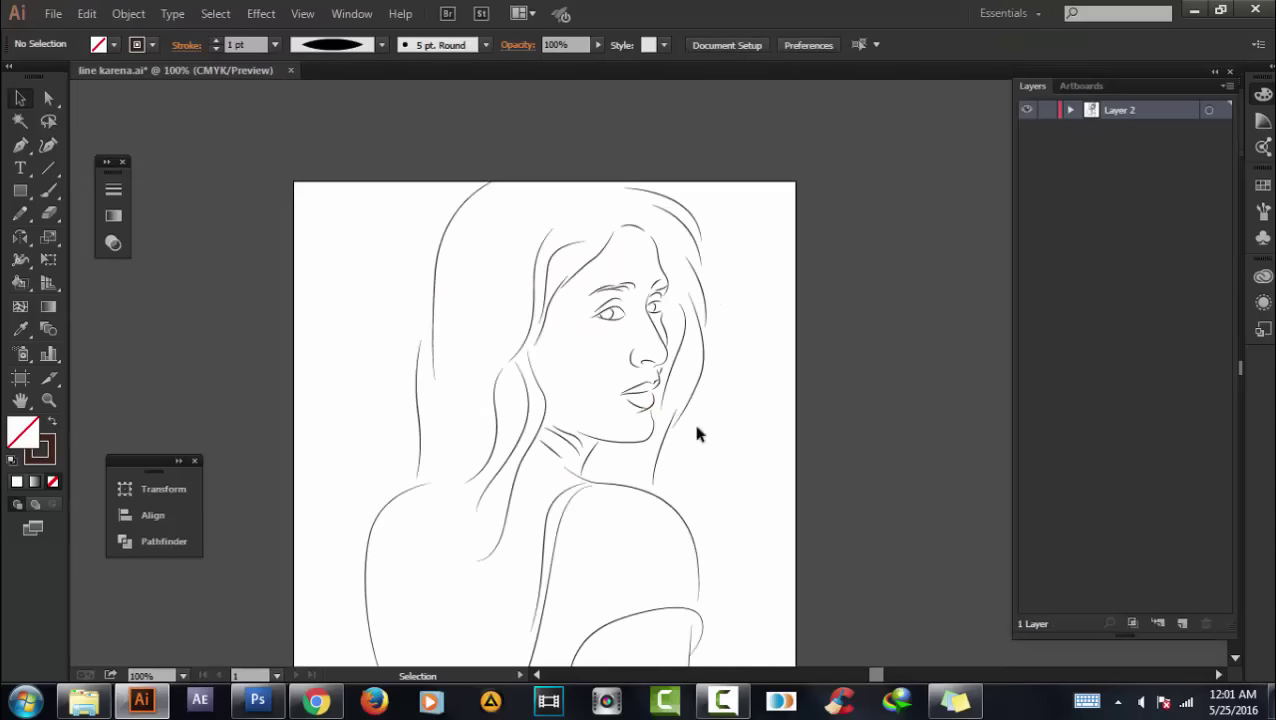
pyautogui.hotkey('ctrl', '-')
pyautogui.hotkey('ctrl', 'a')
pyautogui.click(128, 13)
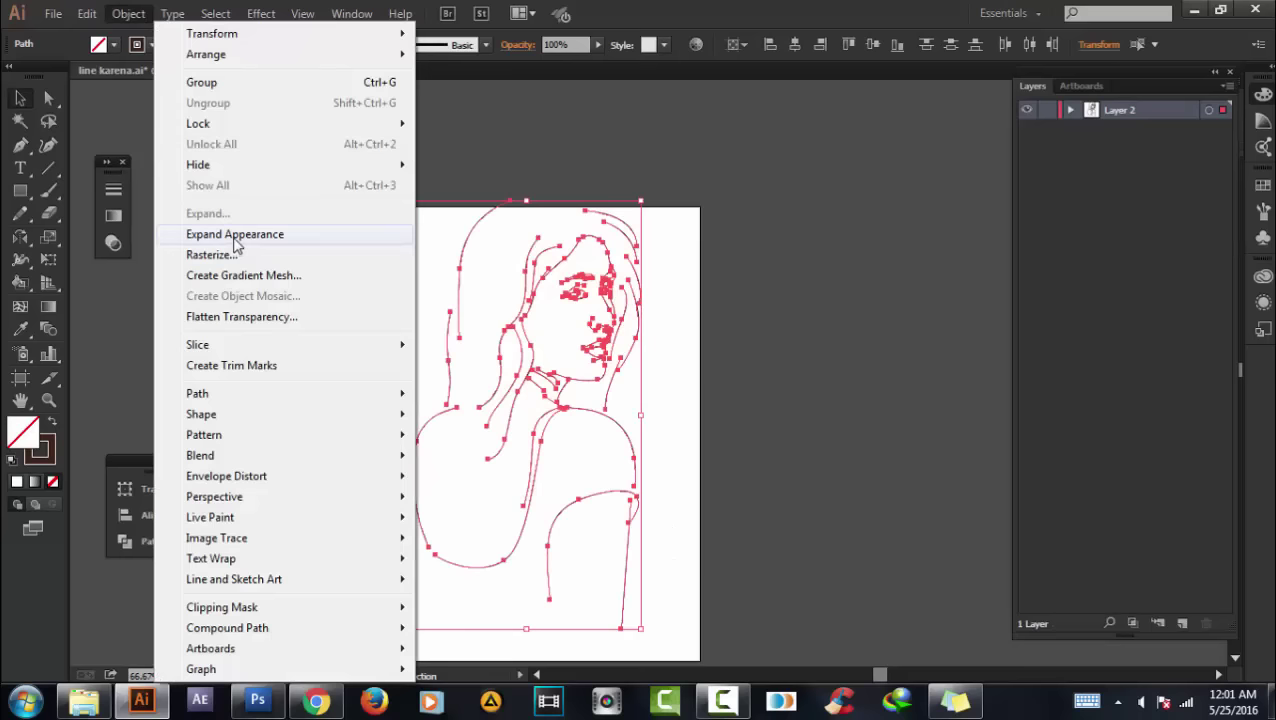
pyautogui.click(236, 234)
# Add a new layer and rename it 'color'.
pyautogui.click(128, 13)
pyautogui.press('Escape')
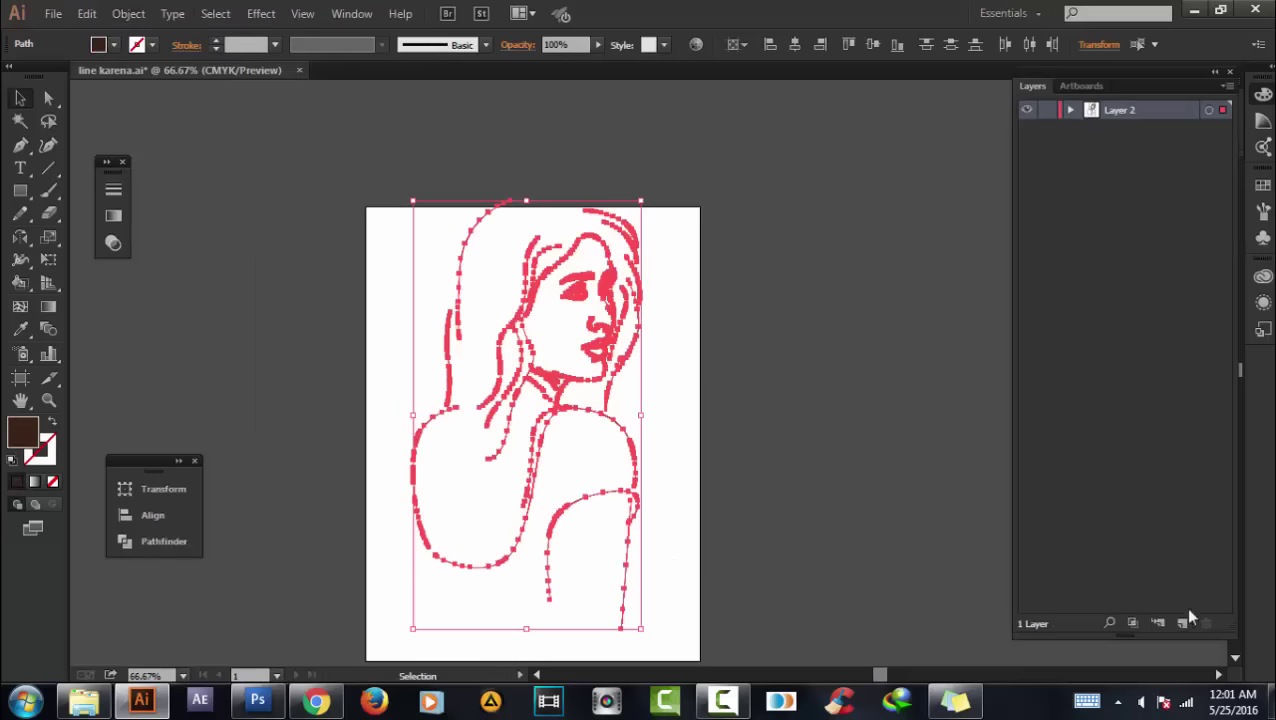
pyautogui.click(1182, 622)
pyautogui.moveTo(1120, 110); pyautogui.dragTo(1133, 137)
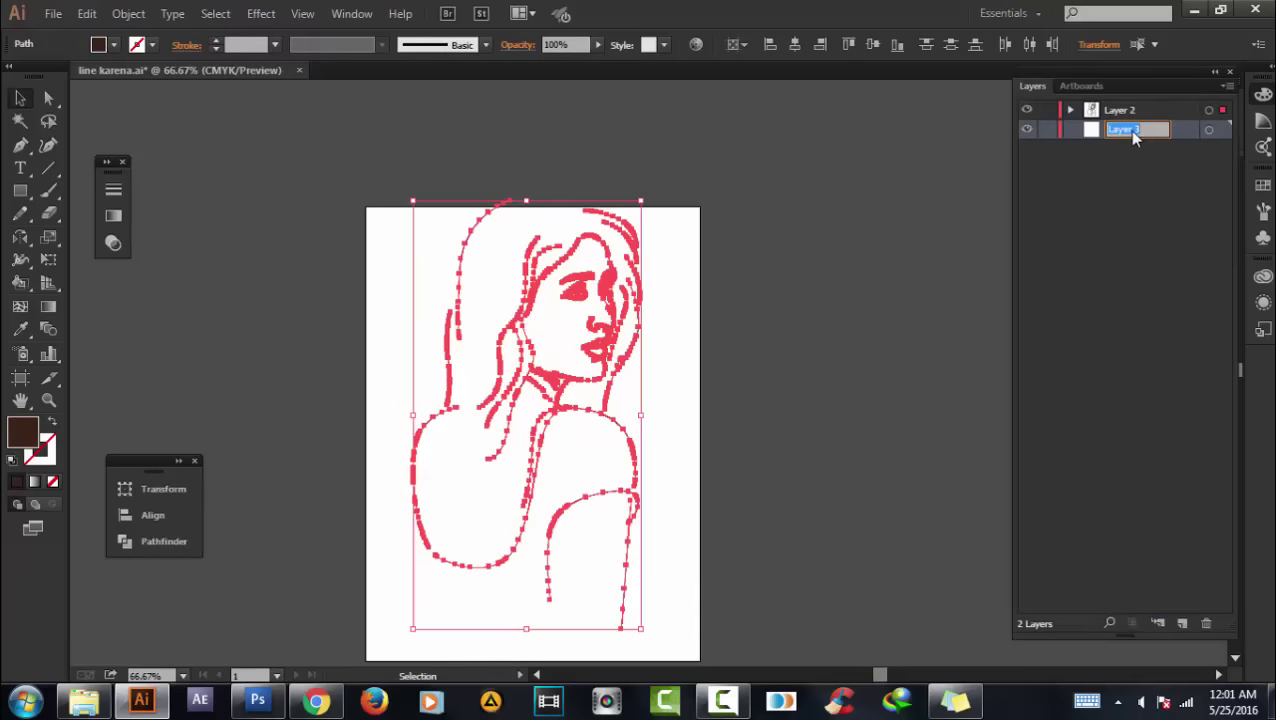
pyautogui.write('color')
# Begin the skin path along the hair top, down the face edge and cheek.
pyautogui.hotkey('ctrl', 'z')
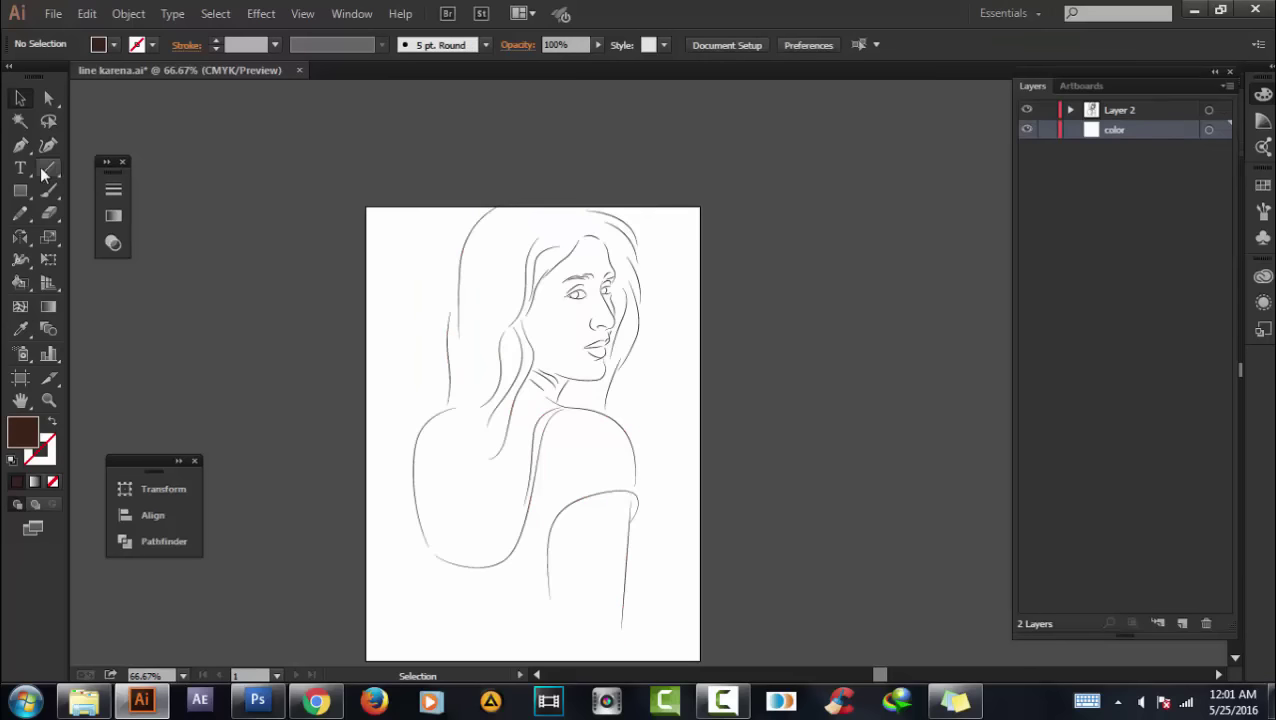
pyautogui.scroll(2, 620, 247)
pyautogui.scroll(2, 641, 185)
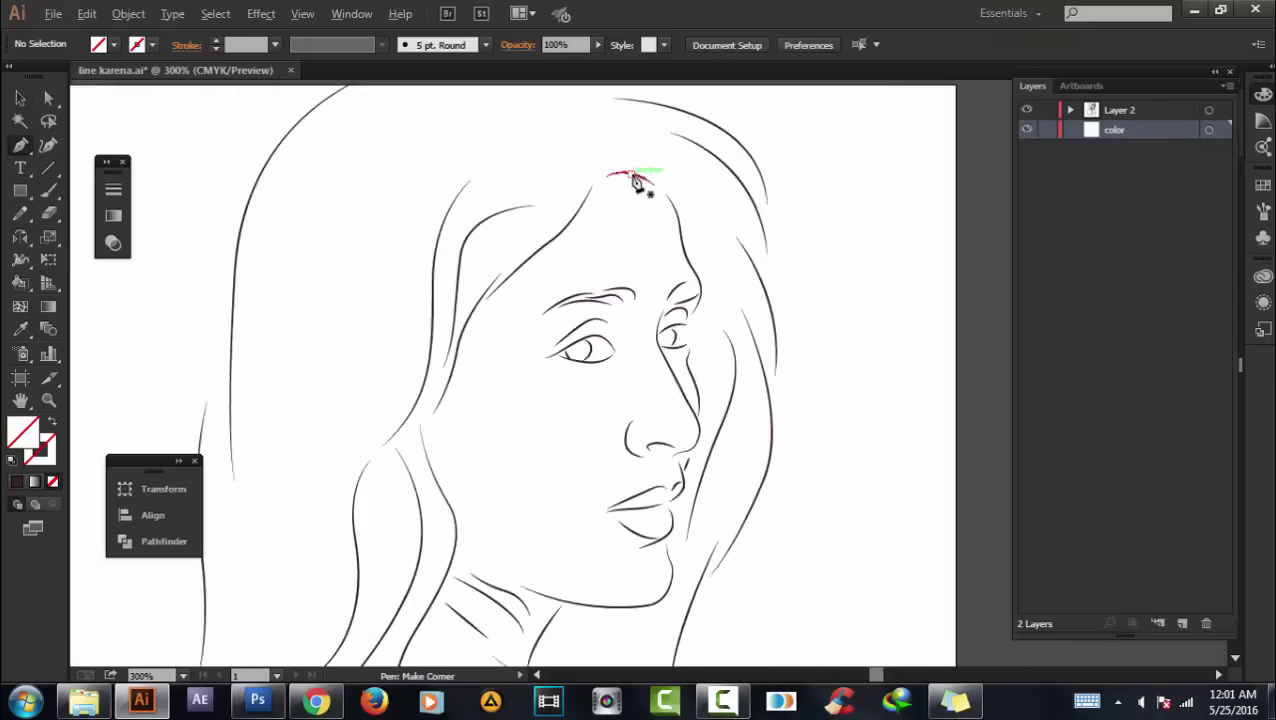
pyautogui.scroll(2, 607, 191)
pyautogui.moveTo(595, 173); pyautogui.dragTo(688, 177)
pyautogui.scroll(2, 688, 177)
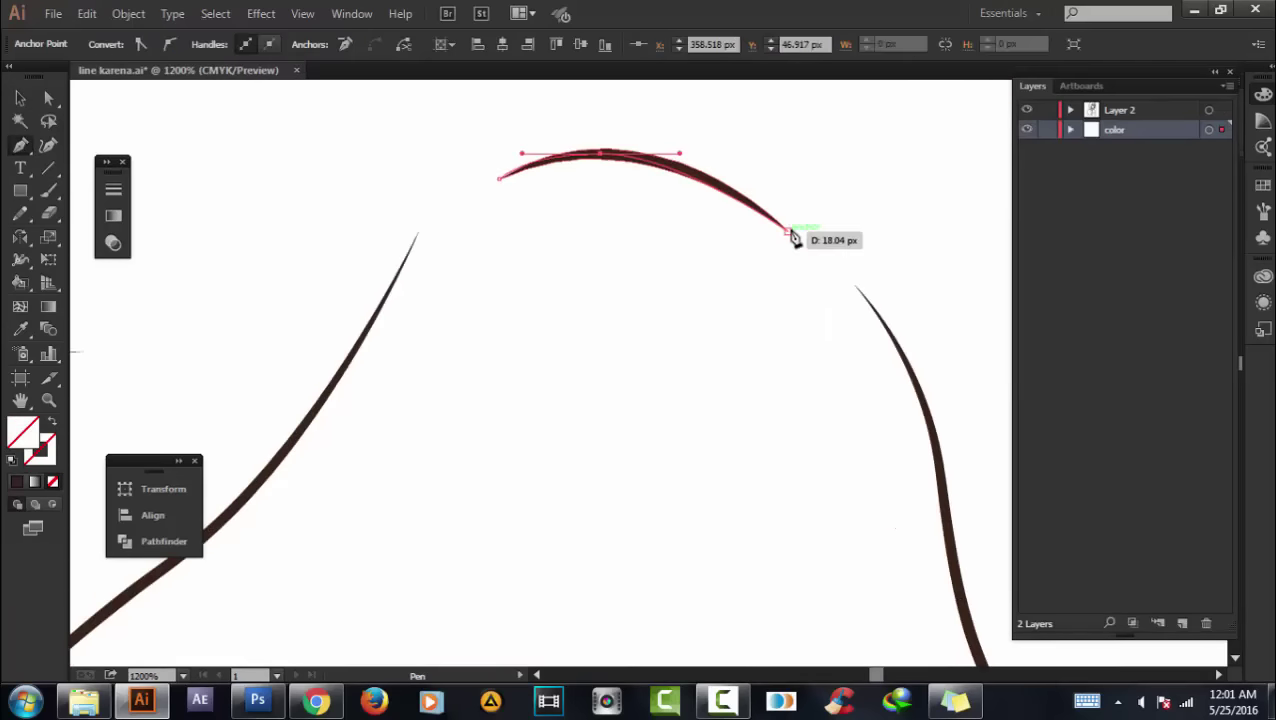
pyautogui.click(858, 293)
pyautogui.moveTo(810, 398)
pyautogui.mouseDown()
pyautogui.moveTo(684, 285)
pyautogui.moveTo(761, 433)
pyautogui.moveTo(735, 342)
pyautogui.moveTo(682, 476)
pyautogui.moveTo(718, 256)
pyautogui.moveTo(715, 288)
pyautogui.mouseUp()
pyautogui.moveTo(715, 498)
pyautogui.mouseDown()
pyautogui.moveTo(725, 390)
pyautogui.moveTo(710, 428)
pyautogui.mouseUp()
pyautogui.click(735, 322)
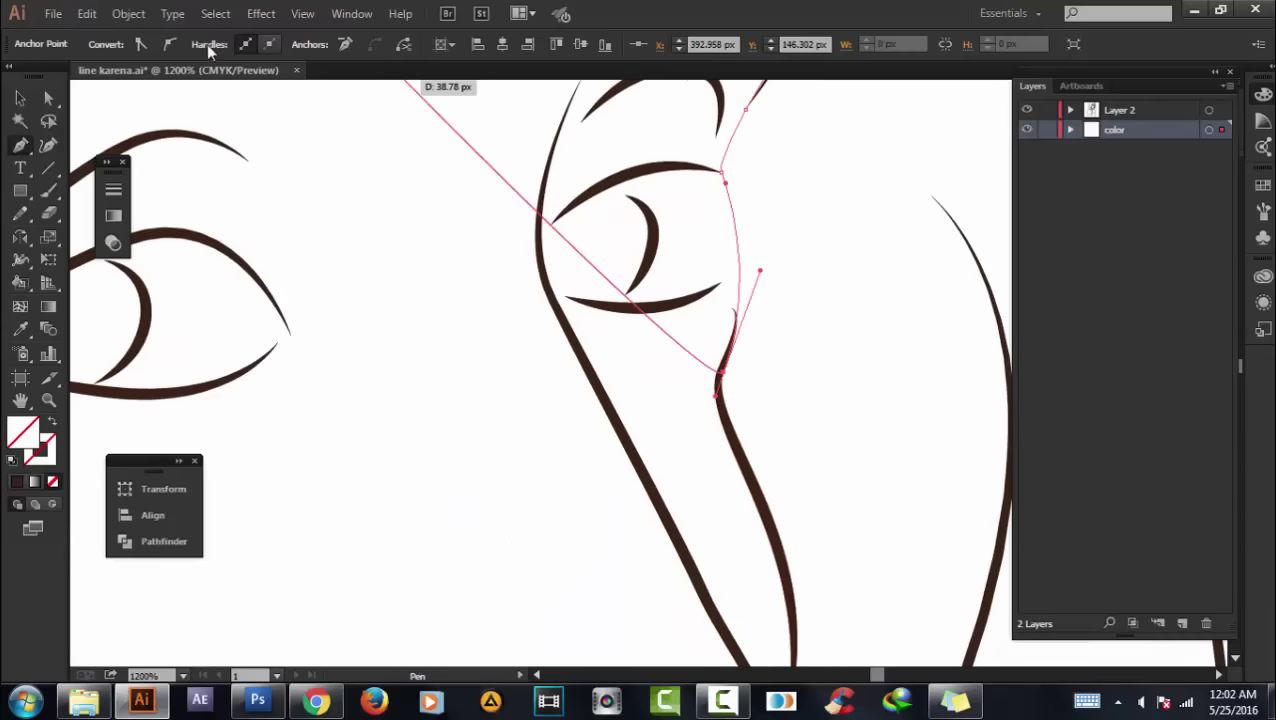
# Toggle smart guides and lock the line-art layer while extending the path.
pyautogui.click(302, 13)
pyautogui.press('Escape')
pyautogui.hotkey('ctrl', '+')
pyautogui.hotkey('ctrl', '+')
pyautogui.hotkey('ctrl', '+')
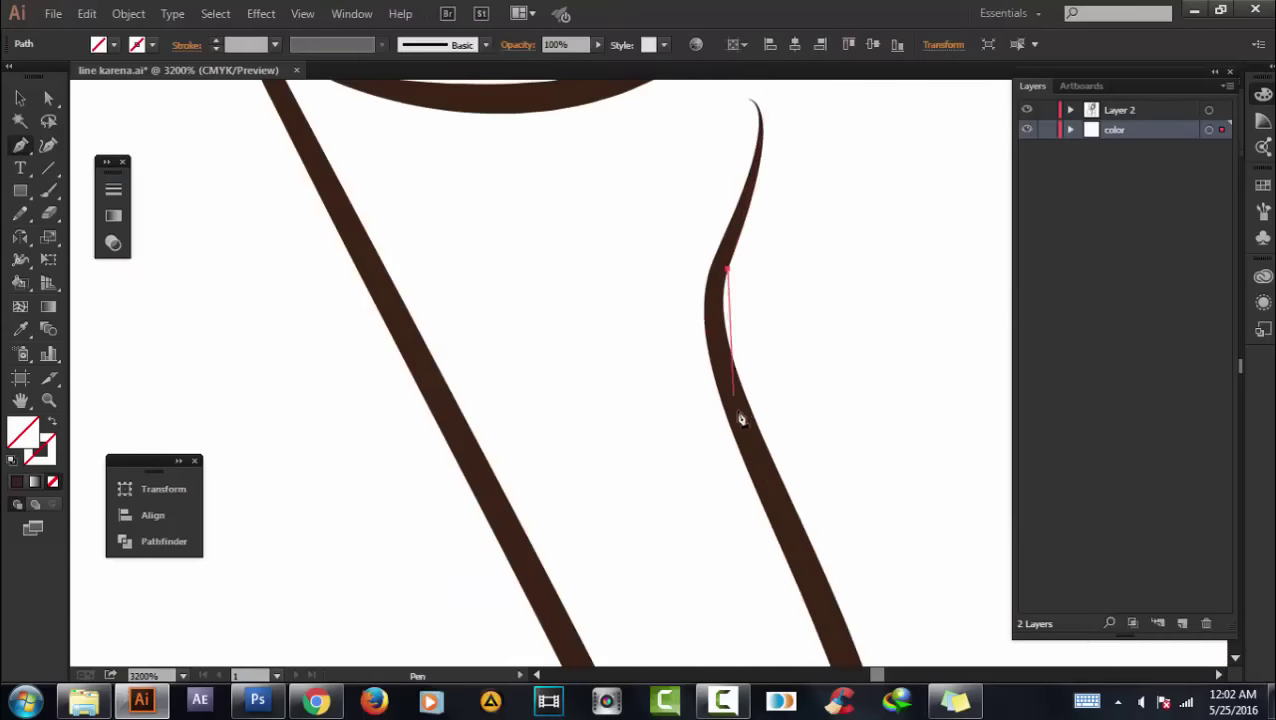
pyautogui.hotkey('ctrl', '-')
pyautogui.hotkey('ctrl', '-')
pyautogui.hotkey('ctrl', '-')
pyautogui.scroll(5, 767, 424)
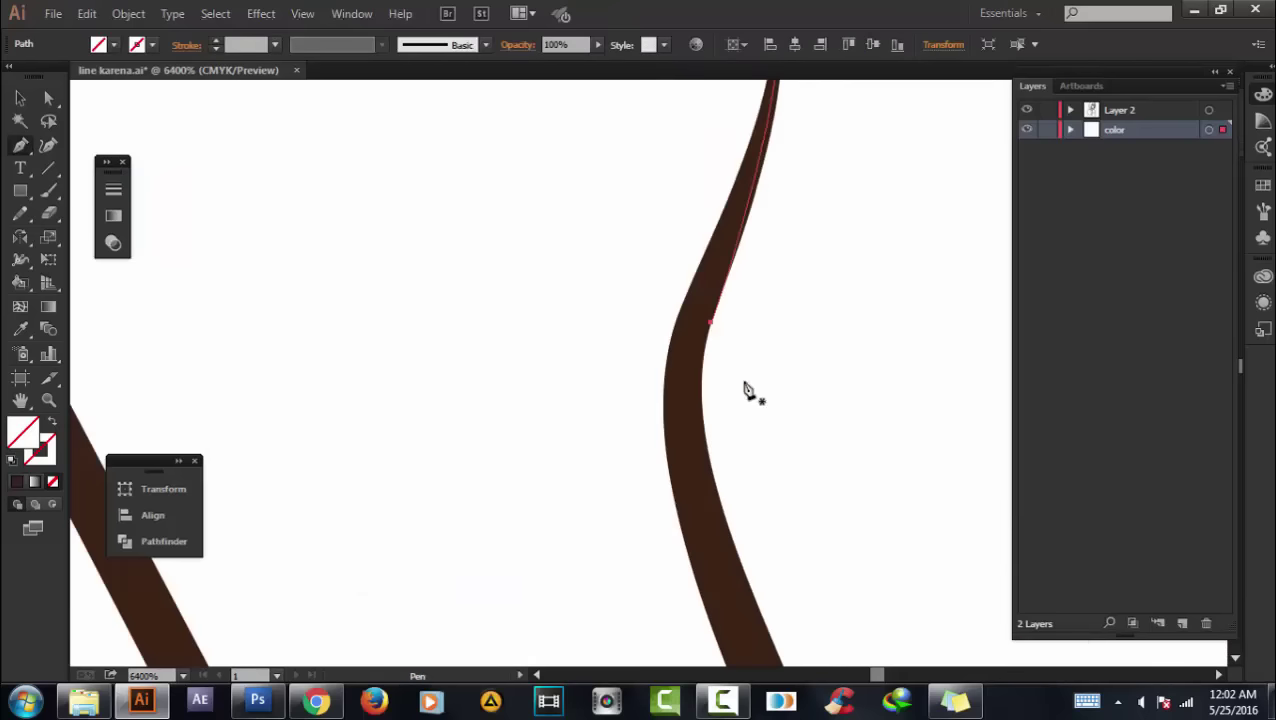
pyautogui.scroll(-3, 701, 399)
pyautogui.click(695, 239)
pyautogui.scroll(-3, 695, 239)
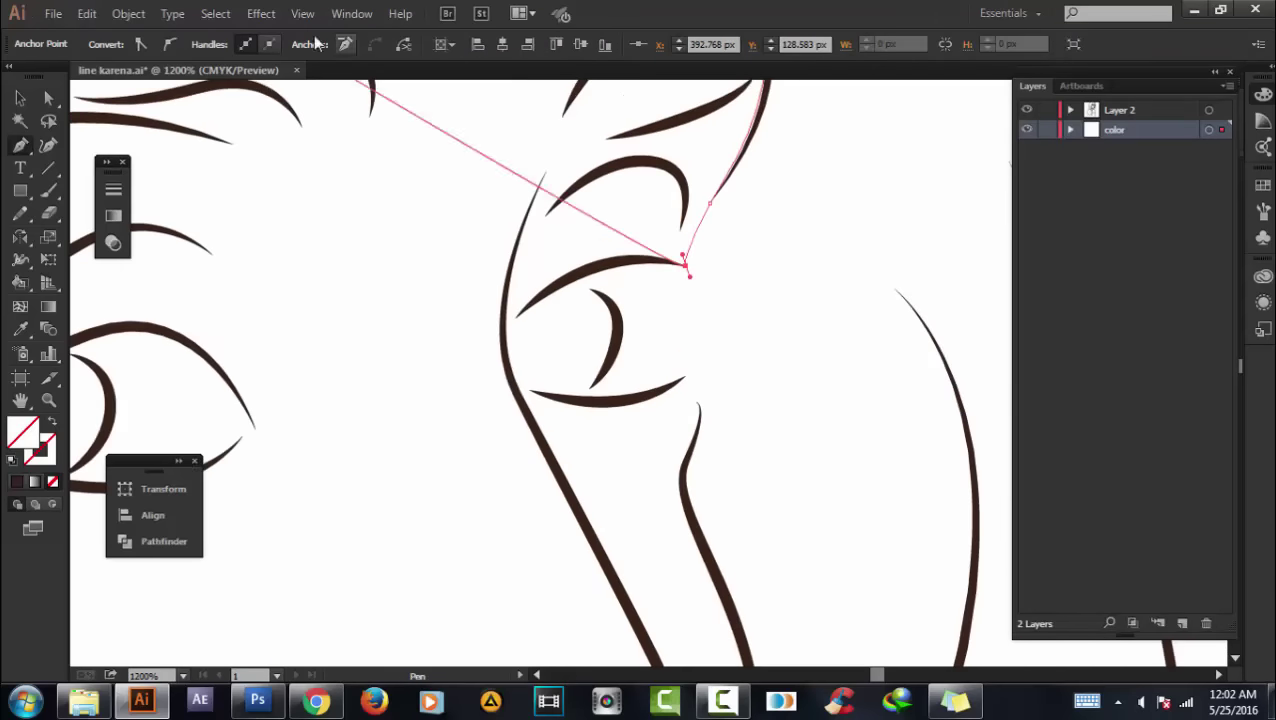
pyautogui.click(302, 13)
pyautogui.click(395, 595)
pyautogui.scroll(2, 696, 312)
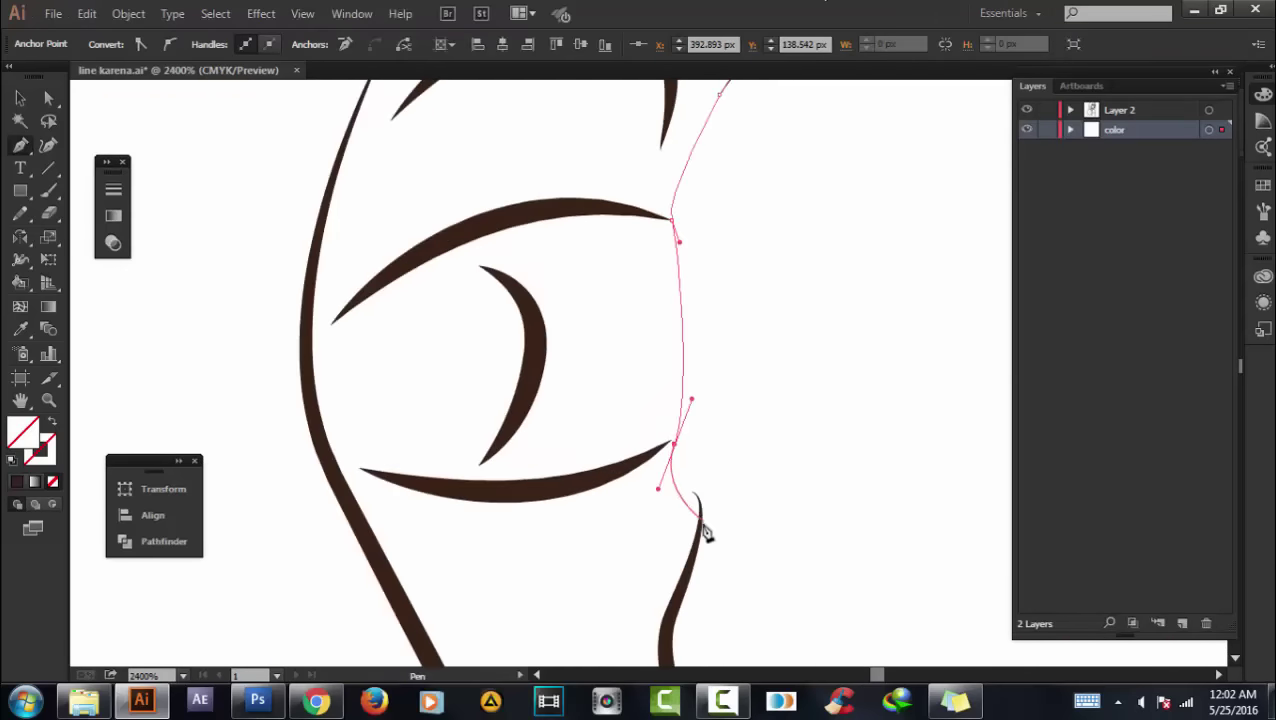
pyautogui.click(1047, 110)
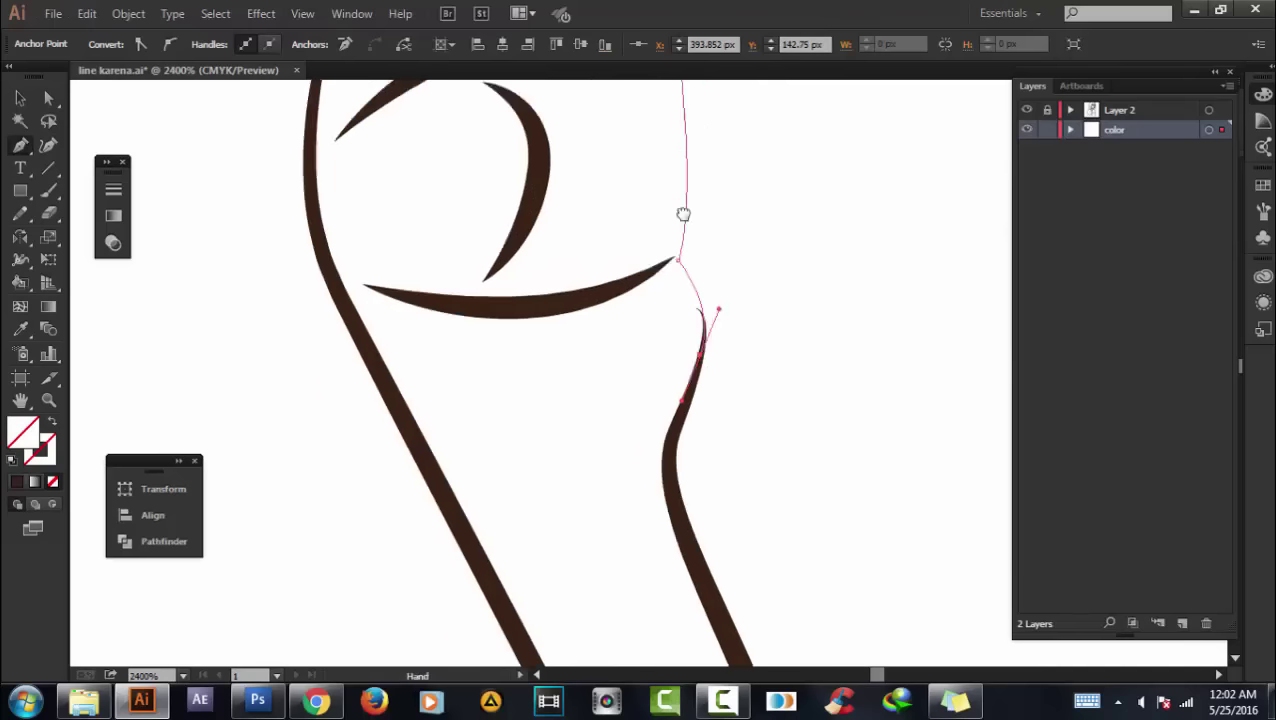
pyautogui.scroll(-3, 700, 393)
pyautogui.scroll(-2, 700, 393)
pyautogui.scroll(-4, 740, 436)
pyautogui.scroll(3, 740, 436)
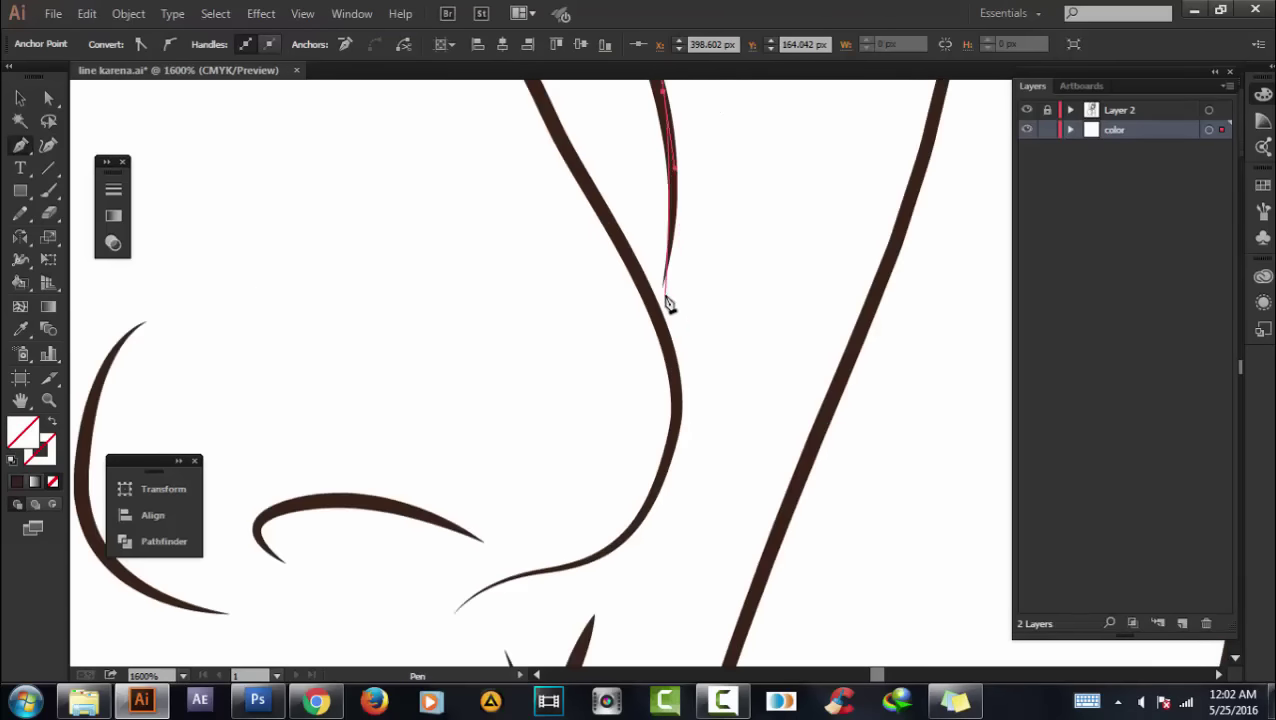
pyautogui.scroll(2, 660, 472)
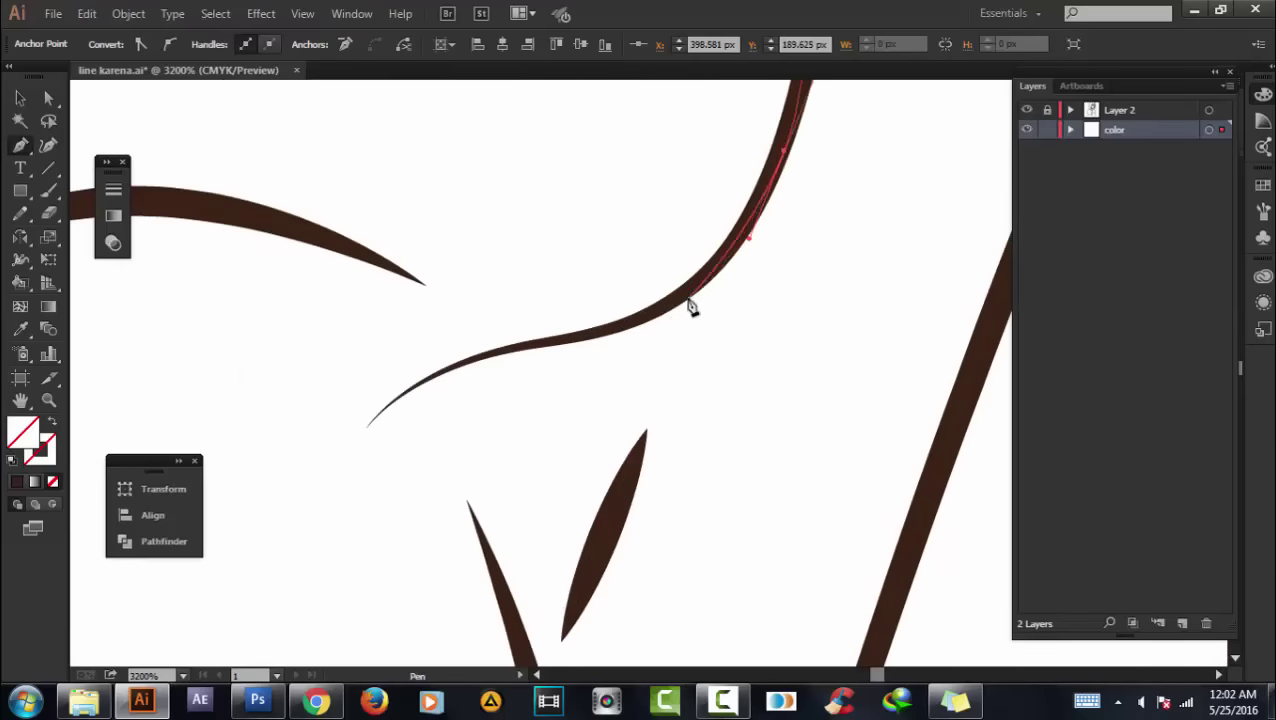
# Trace the skin outline past the lips, chin and jawline toward the neck.
pyautogui.moveTo(605, 530); pyautogui.dragTo(678, 270)
pyautogui.moveTo(627, 447); pyautogui.dragTo(730, 365)
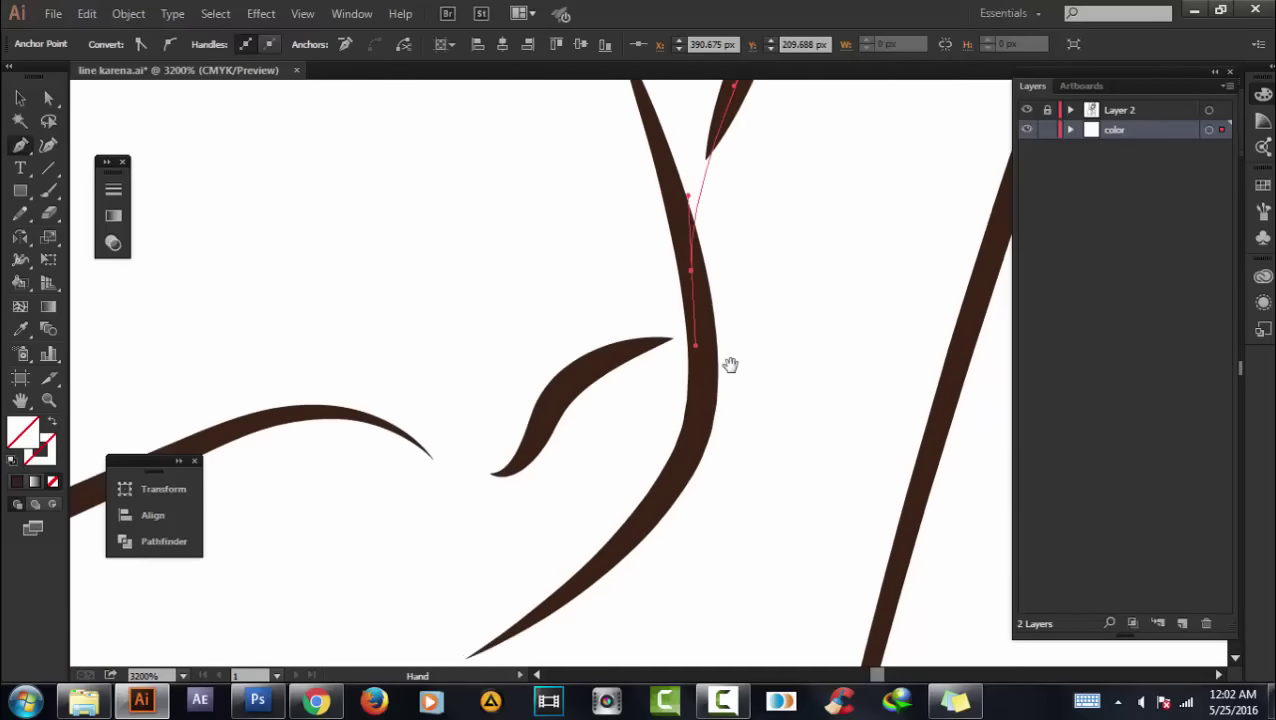
pyautogui.moveTo(672, 512); pyautogui.dragTo(768, 402)
pyautogui.scroll(-2, 680, 455)
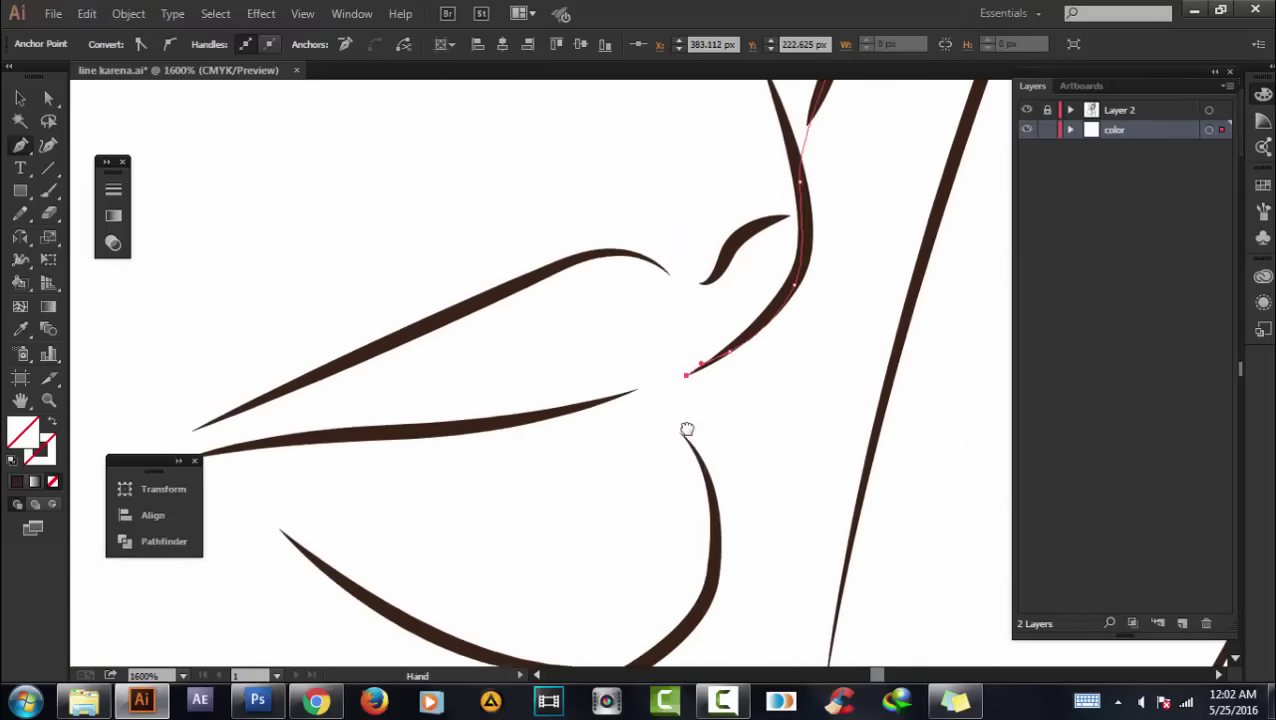
pyautogui.moveTo(700, 455); pyautogui.dragTo(708, 485)
pyautogui.moveTo(718, 550); pyautogui.dragTo(783, 280)
pyautogui.click(734, 380)
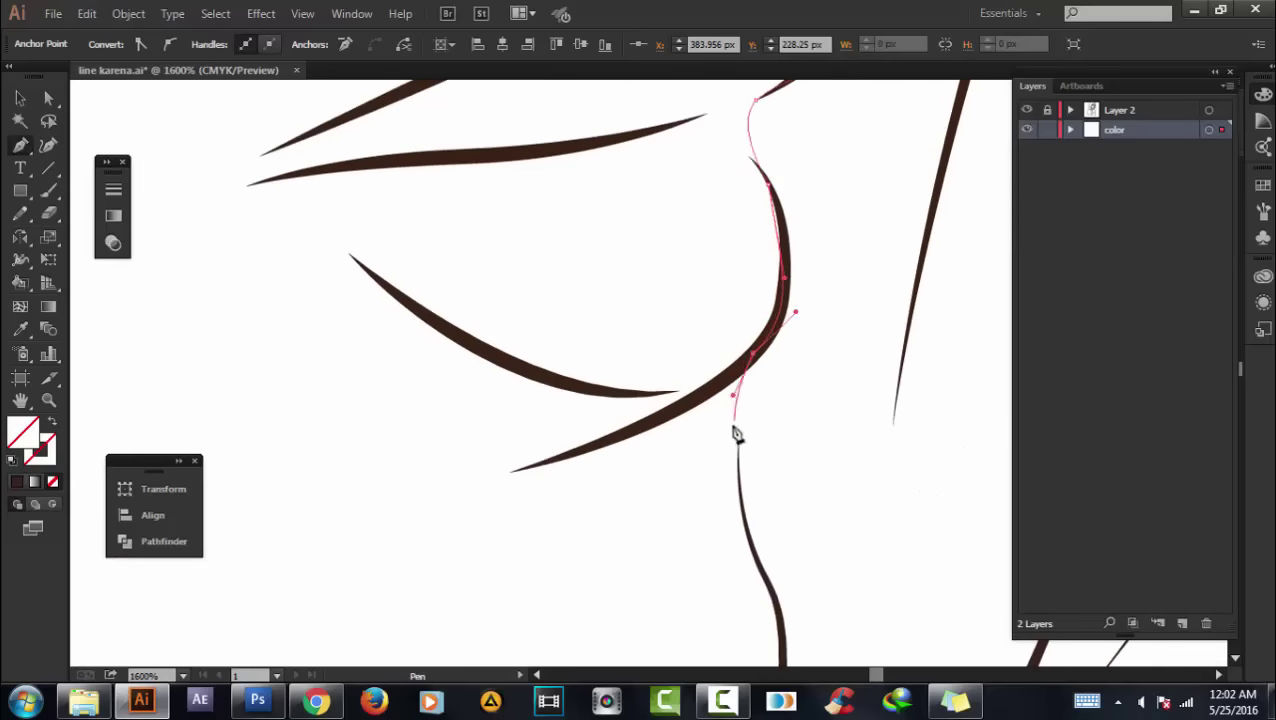
pyautogui.moveTo(754, 518); pyautogui.dragTo(707, 276)
pyautogui.click(726, 348)
pyautogui.moveTo(720, 537); pyautogui.dragTo(838, 275)
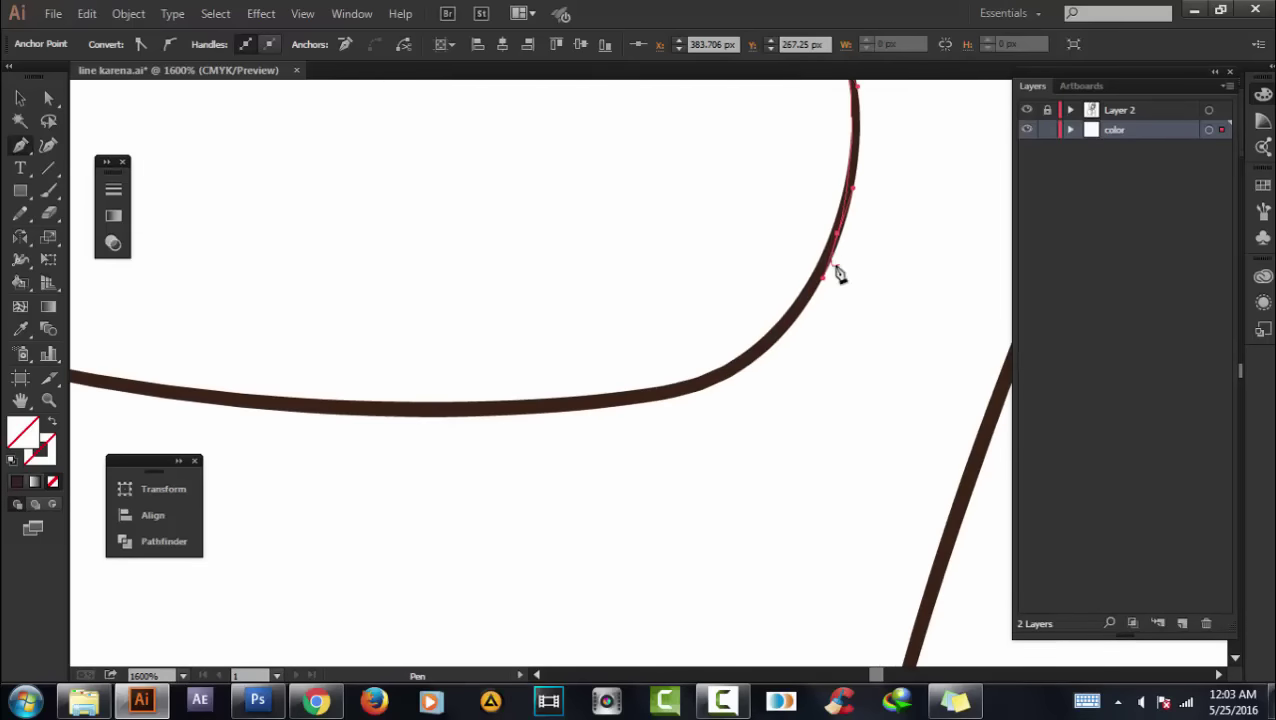
pyautogui.scroll(-4, 670, 363)
pyautogui.scroll(3, 708, 362)
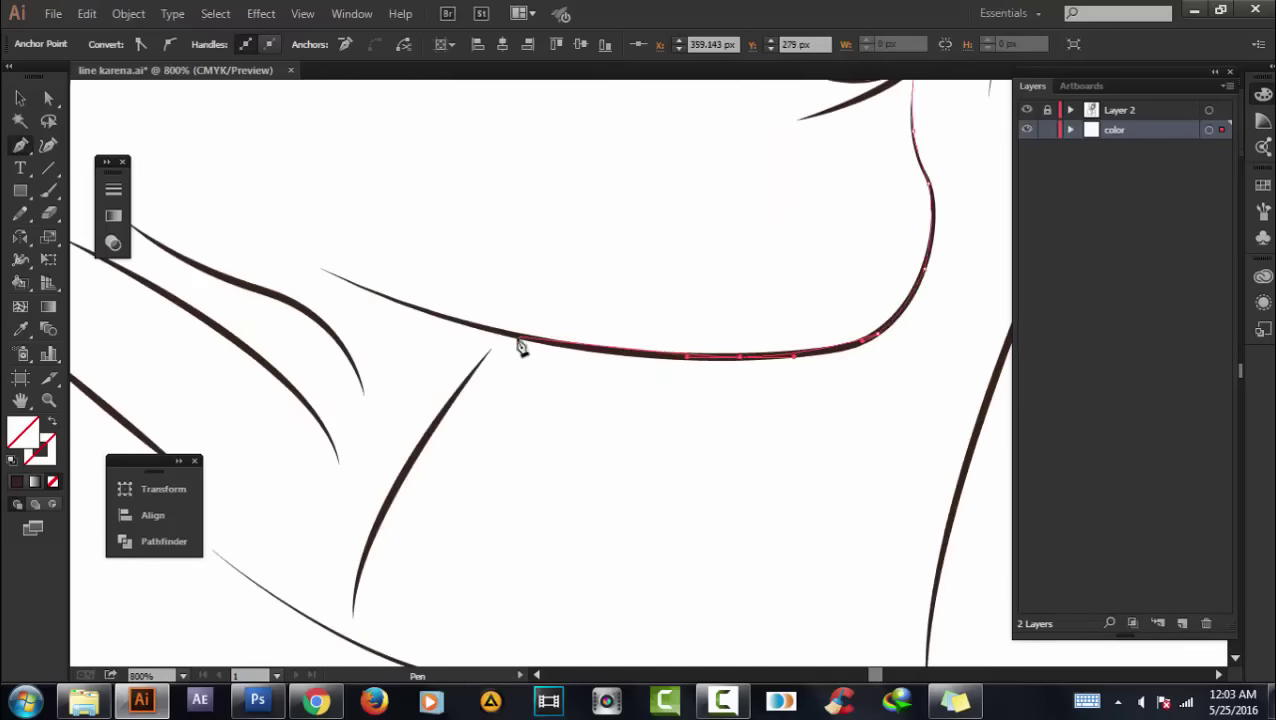
pyautogui.scroll(3, 445, 324)
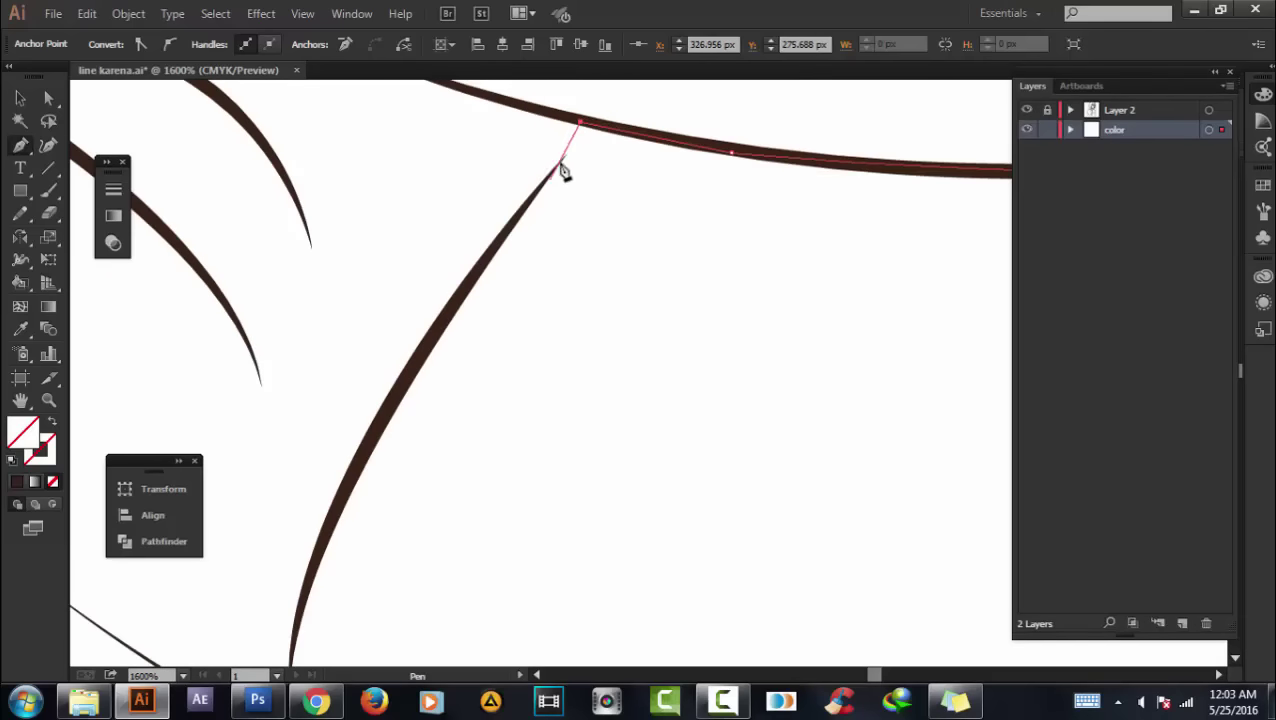
# Trace the neck and shoulder curve to complete the skin outline.
pyautogui.moveTo(383, 414)
pyautogui.mouseDown()
pyautogui.moveTo(347, 486)
pyautogui.moveTo(457, 272)
pyautogui.mouseUp()
pyautogui.moveTo(432, 545); pyautogui.dragTo(504, 610)
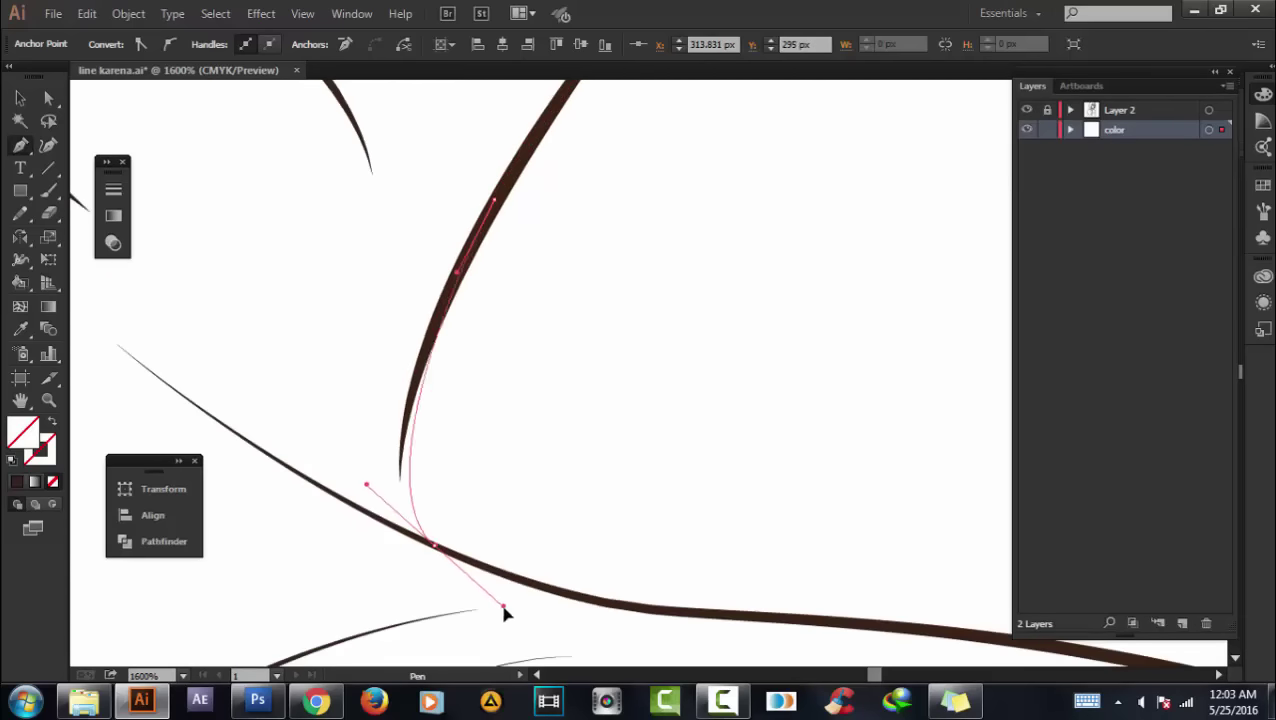
pyautogui.scroll(-3, 515, 580)
pyautogui.scroll(-2, 547, 296)
pyautogui.scroll(2, 464, 353)
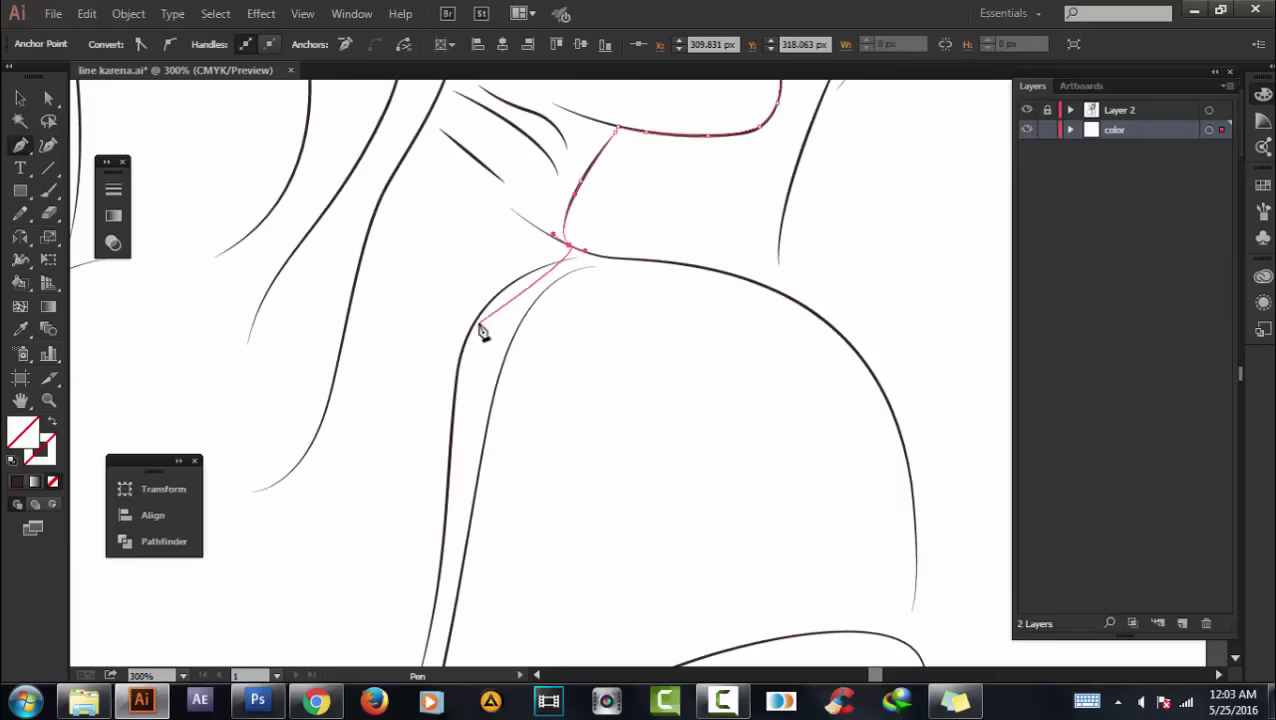
pyautogui.scroll(-3, 451, 400)
pyautogui.scroll(-3, 470, 390)
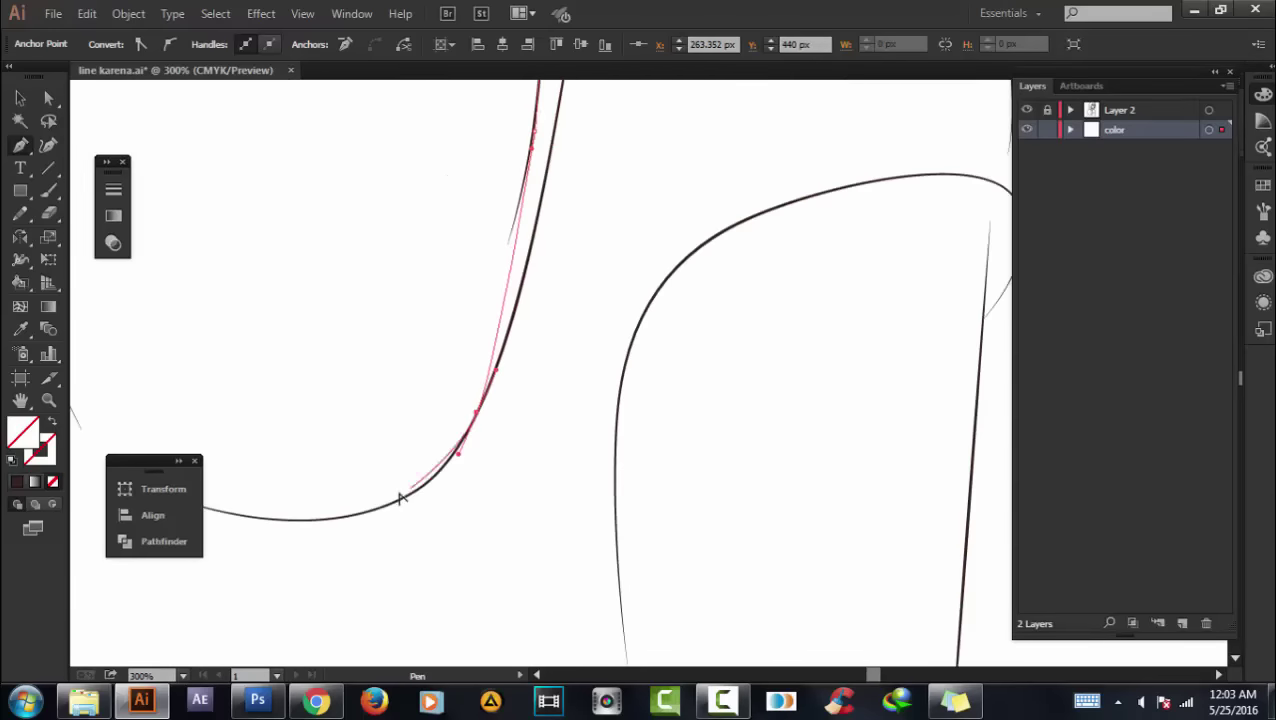
pyautogui.scroll(-2, 632, 436)
pyautogui.scroll(1, 601, 427)
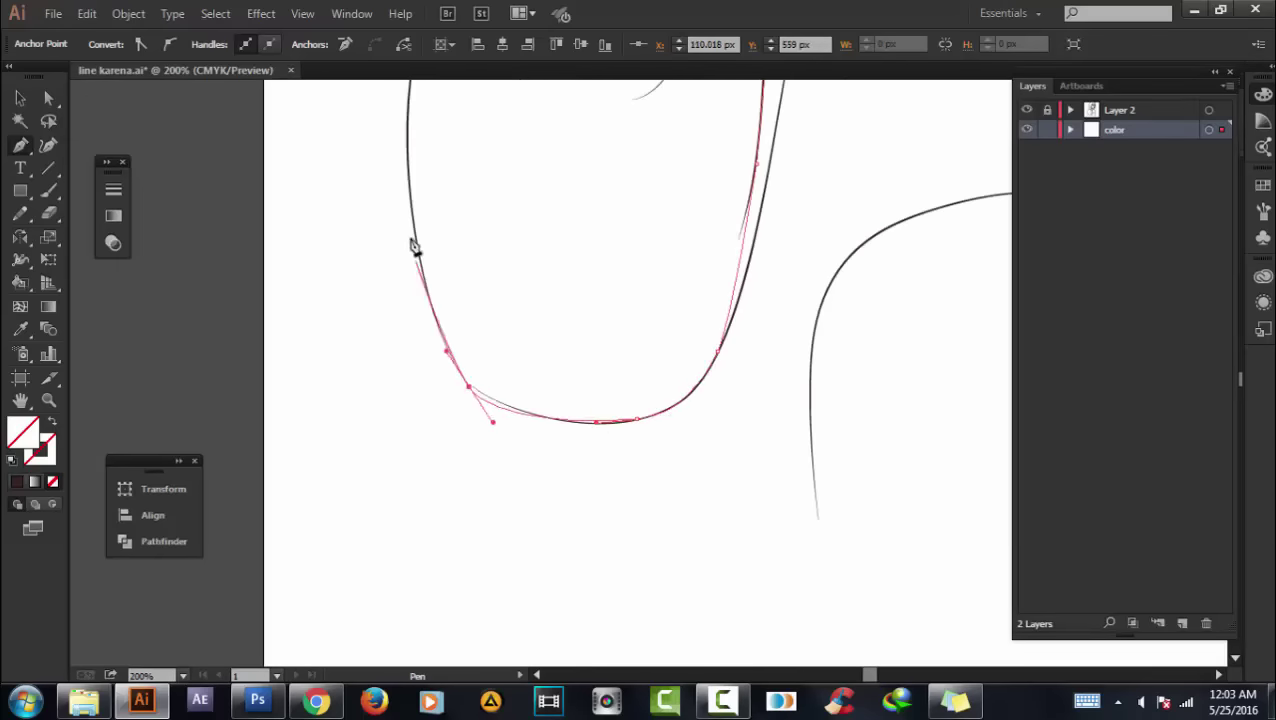
pyautogui.moveTo(402, 121); pyautogui.dragTo(474, 404)
pyautogui.scroll(-1, 657, 331)
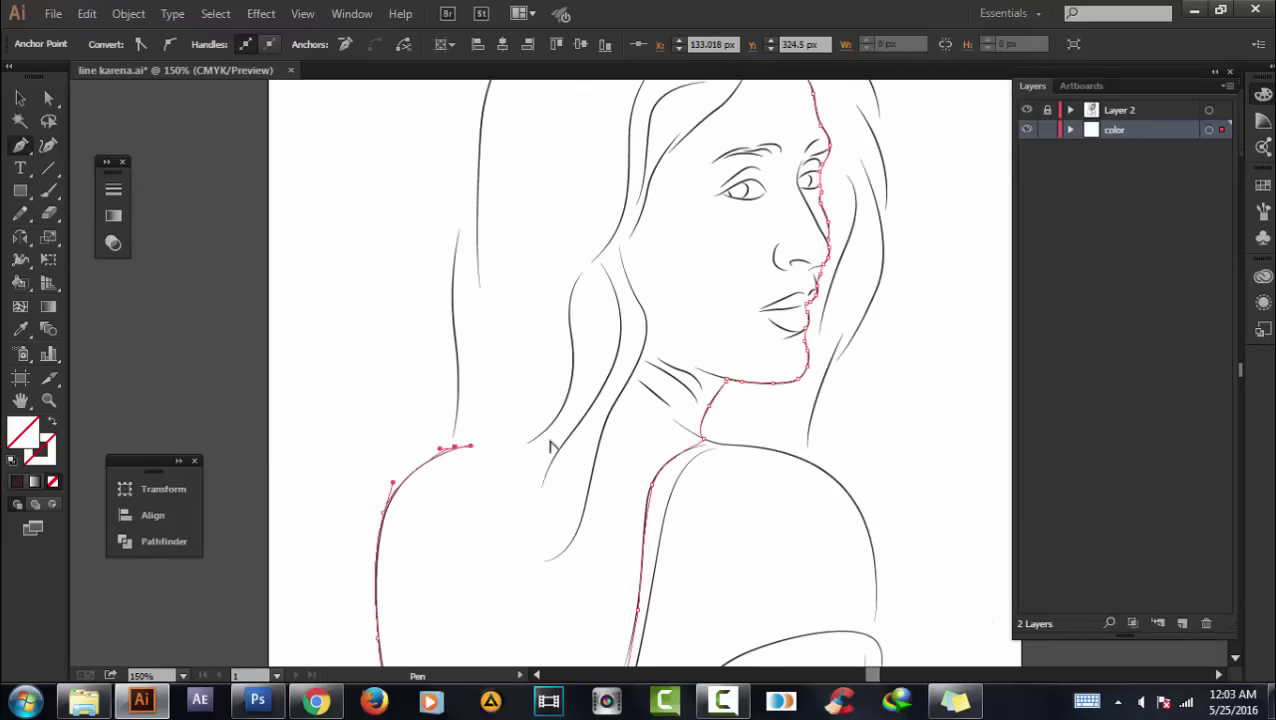
pyautogui.moveTo(607, 307); pyautogui.dragTo(609, 384)
pyautogui.scroll(3, 601, 302)
pyautogui.scroll(-1, 703, 284)
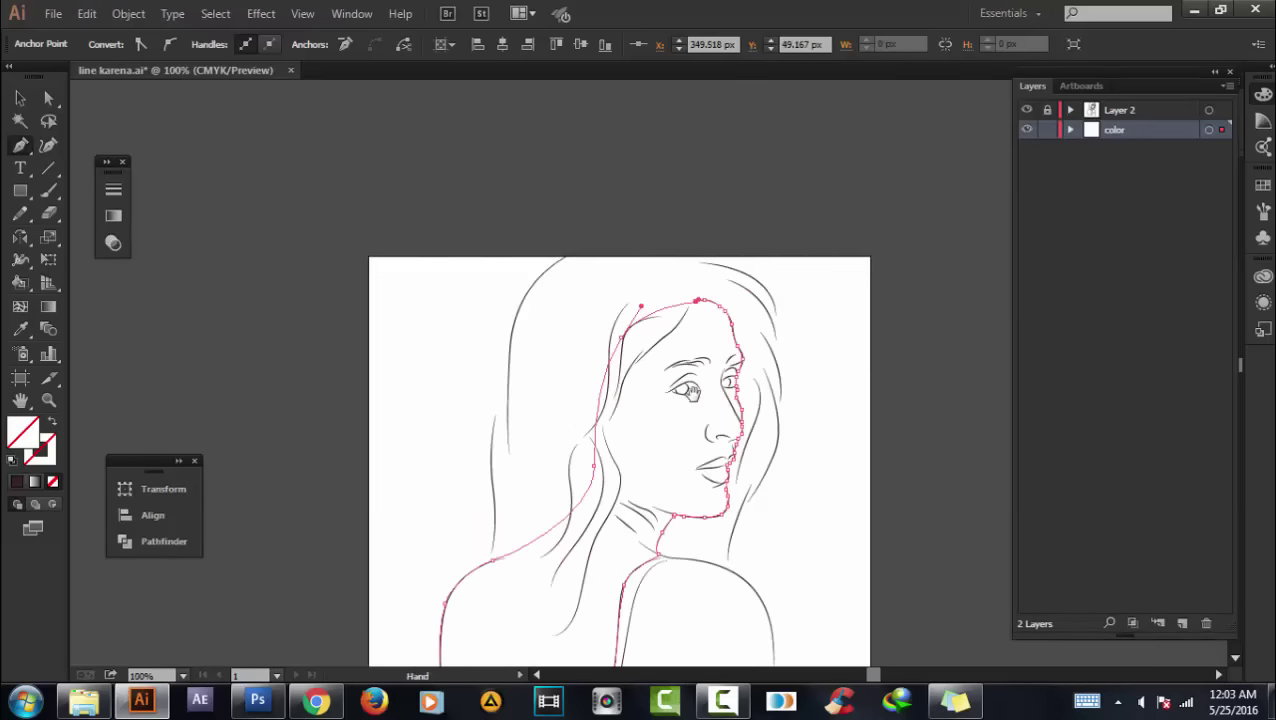
# Fill the skin shape with light tan efd7a0 and deselect it.
pyautogui.doubleClick(40, 451)
pyautogui.click(1072, 449)
pyautogui.click(884, 250)
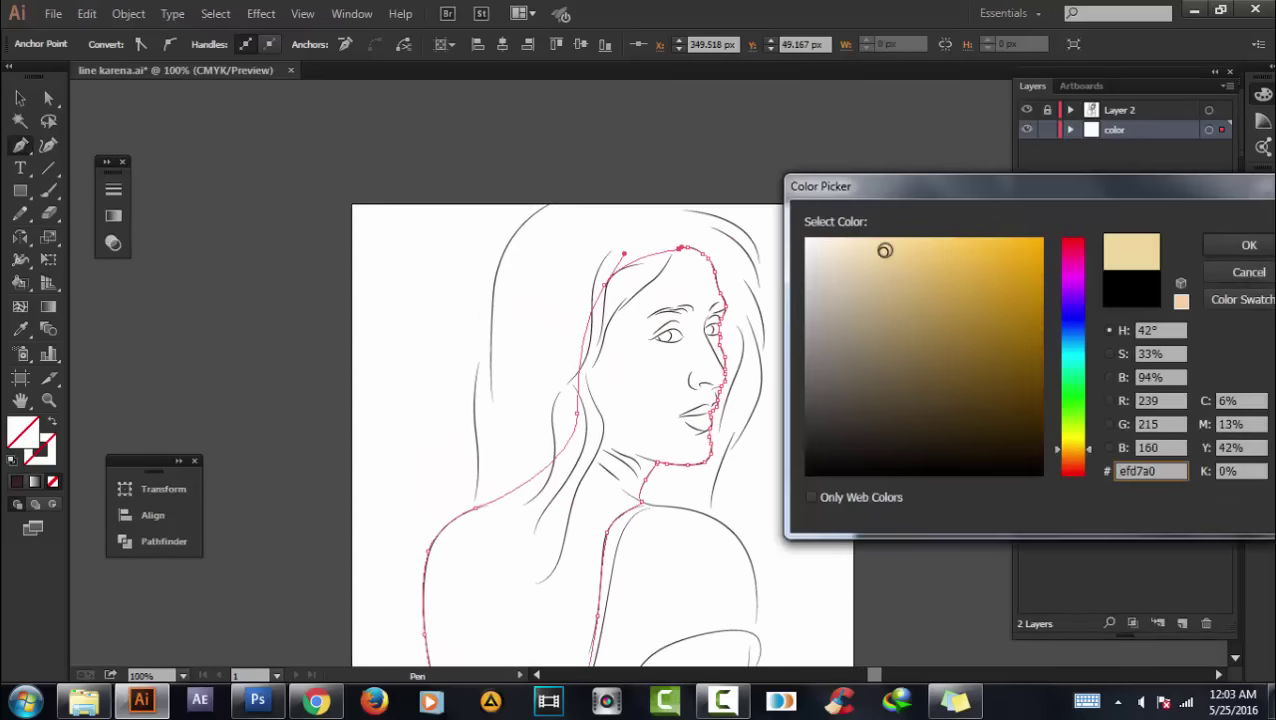
pyautogui.press('Return')
pyautogui.press('v')
pyautogui.click(652, 427)
pyautogui.scroll(-1, 729, 364)
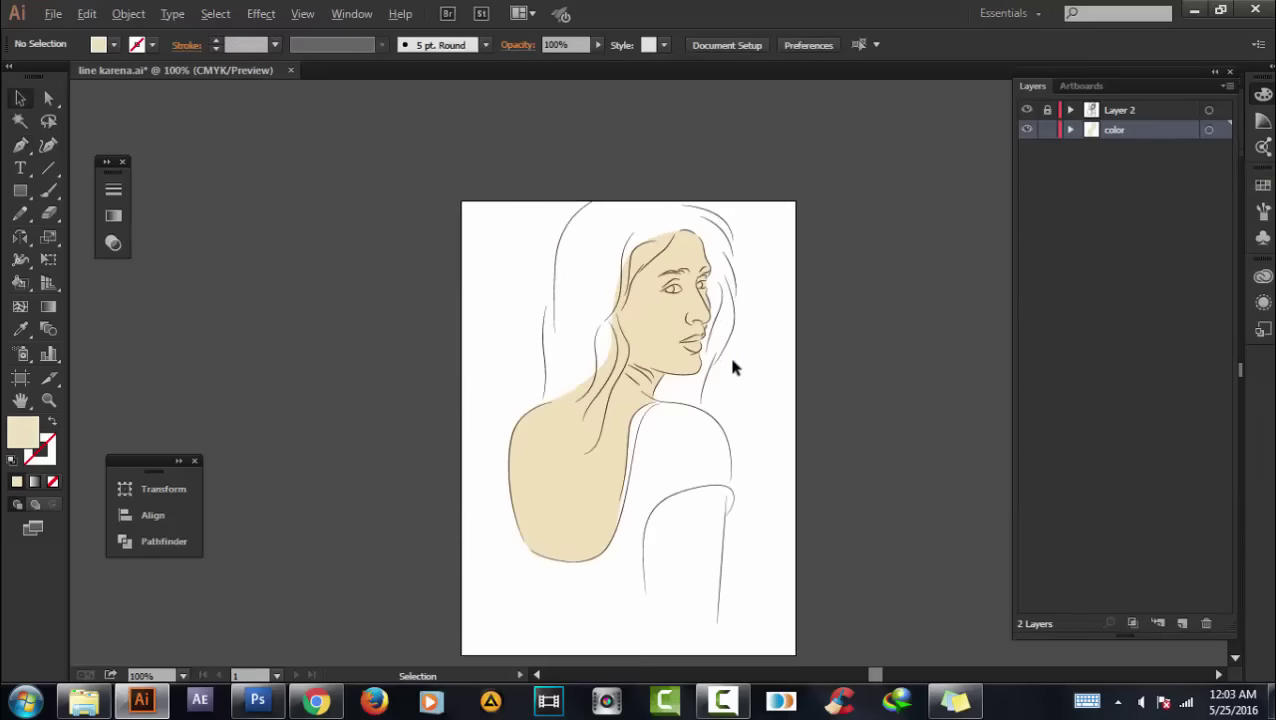
pyautogui.scroll(1, 729, 364)
pyautogui.click(20, 145)
pyautogui.scroll(2, 650, 250)
pyautogui.scroll(1, 650, 250)
# Start the hair path at the forehead and trace down the hairline and neck.
pyautogui.click(700, 141)
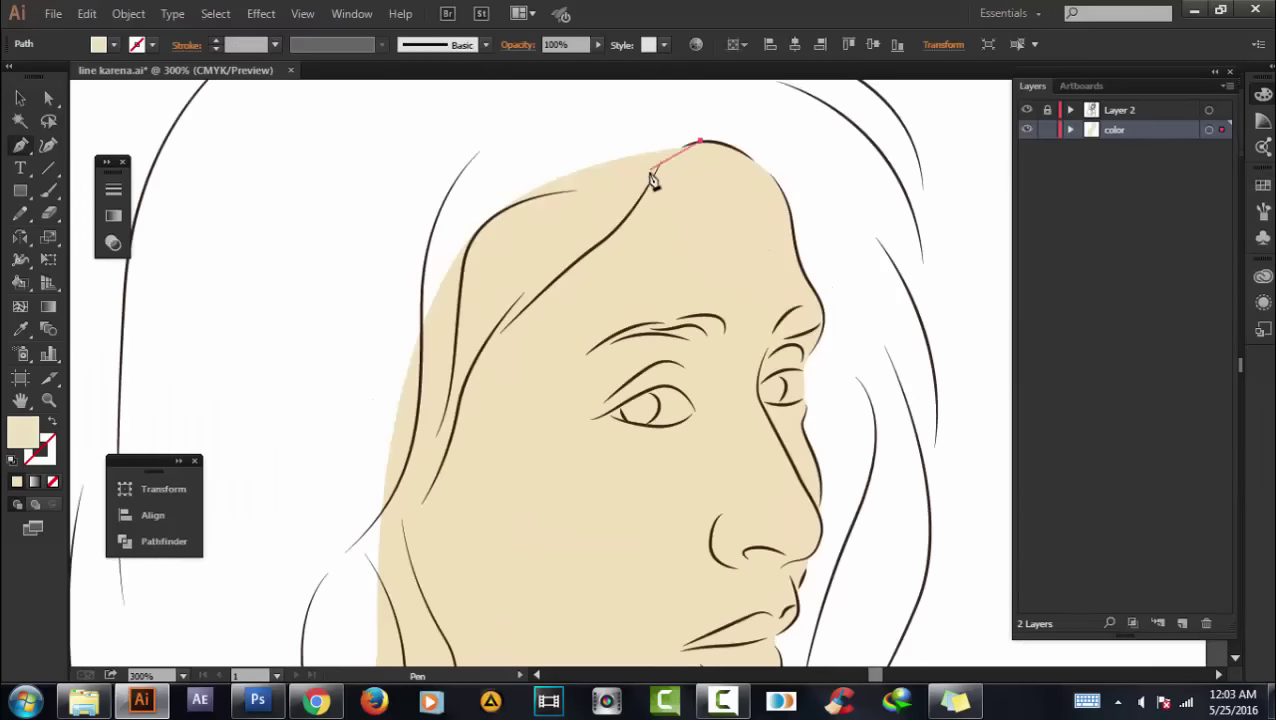
pyautogui.click(672, 149)
pyautogui.click(651, 183)
pyautogui.moveTo(437, 494)
pyautogui.mouseDown()
pyautogui.moveTo(513, 362)
pyautogui.moveTo(598, 255)
pyautogui.mouseUp()
pyautogui.moveTo(469, 574)
pyautogui.mouseDown()
pyautogui.moveTo(544, 327)
pyautogui.moveTo(477, 347)
pyautogui.mouseUp()
pyautogui.scroll(-3, 541, 356)
pyautogui.scroll(1, 459, 460)
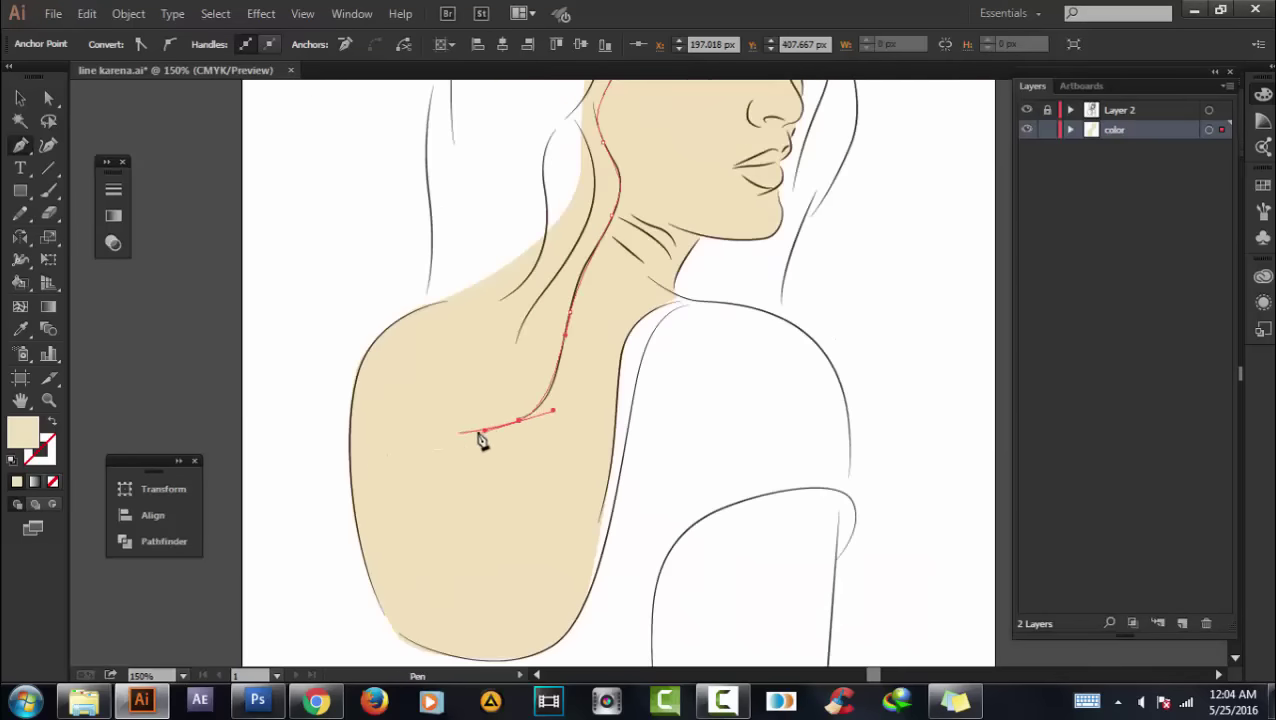
pyautogui.click(423, 448)
pyautogui.scroll(1, 495, 399)
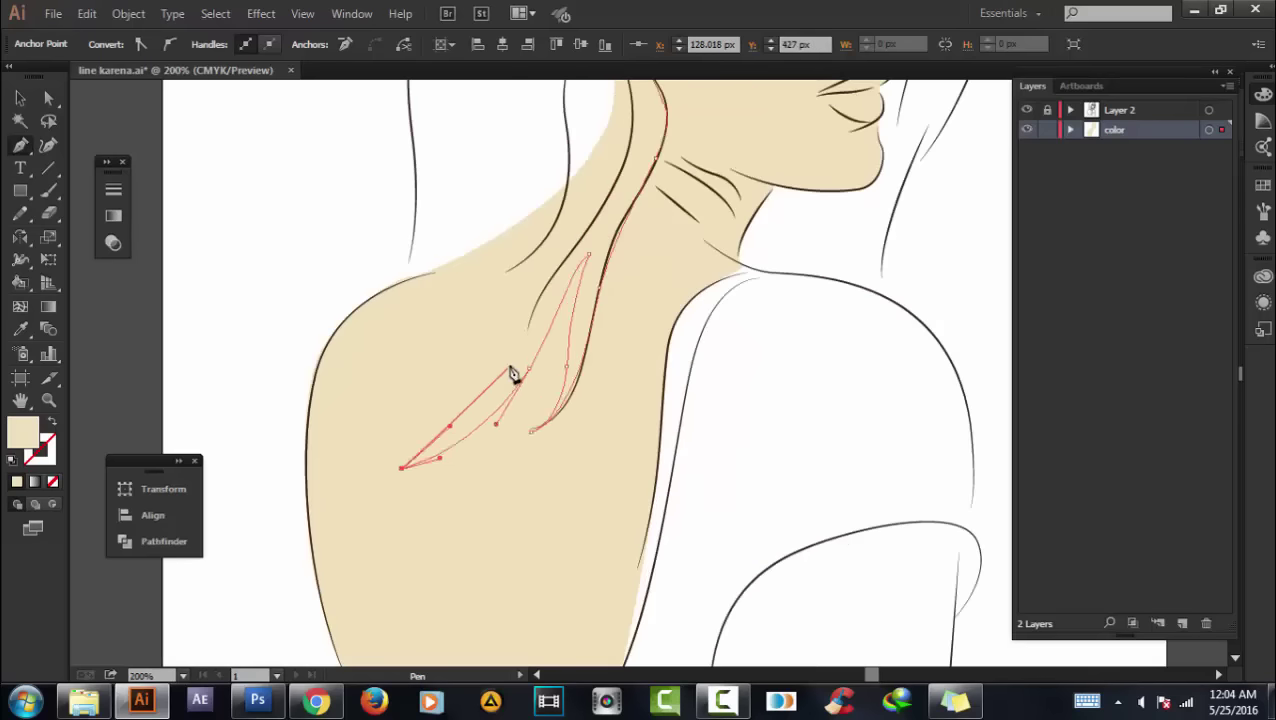
pyautogui.moveTo(564, 256); pyautogui.dragTo(609, 330)
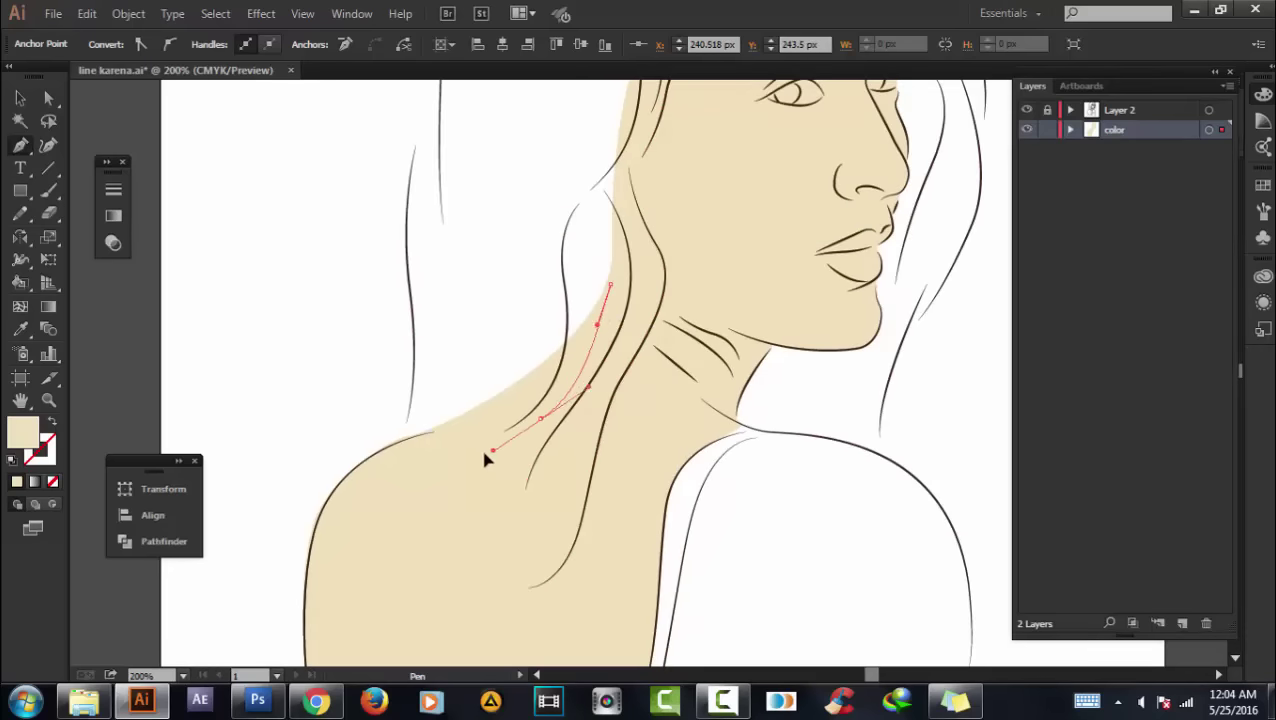
# Trace the hair strand toward the shoulder, then curve the path over the head top.
pyautogui.click(378, 527)
pyautogui.click(401, 488)
pyautogui.moveTo(441, 466); pyautogui.dragTo(480, 443)
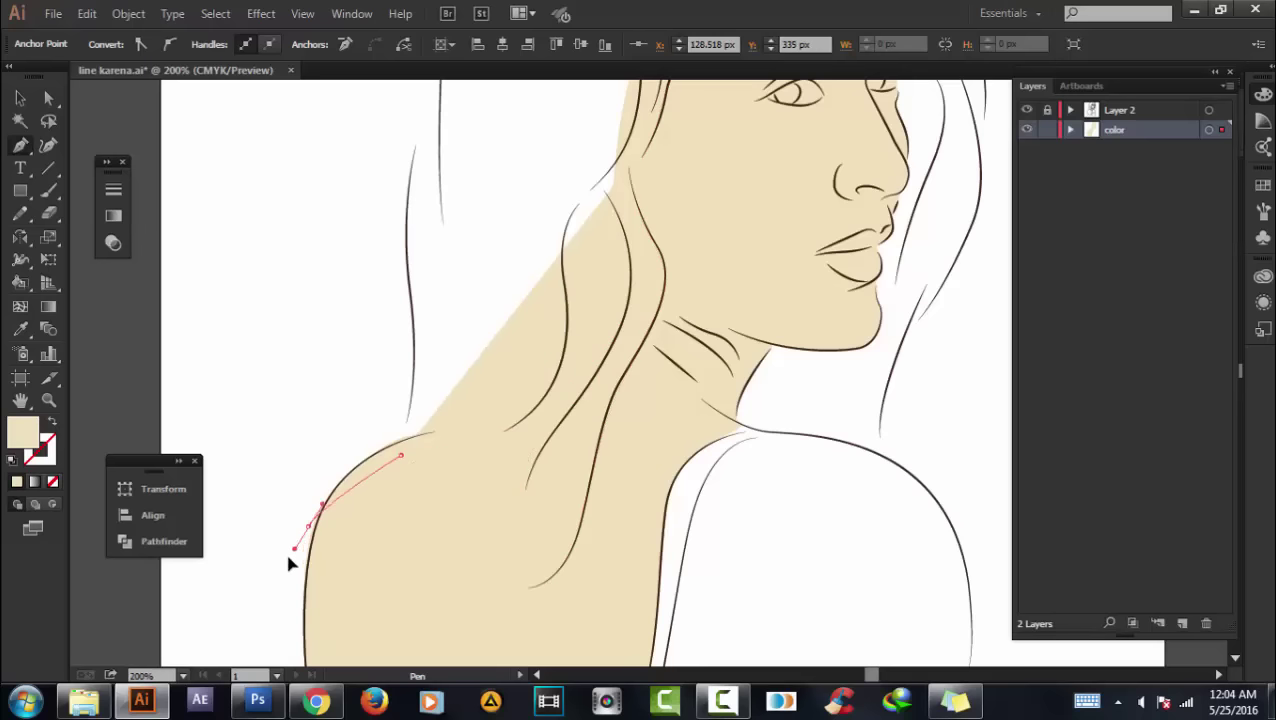
pyautogui.moveTo(417, 315); pyautogui.dragTo(417, 357)
pyautogui.scroll(5, 440, 365)
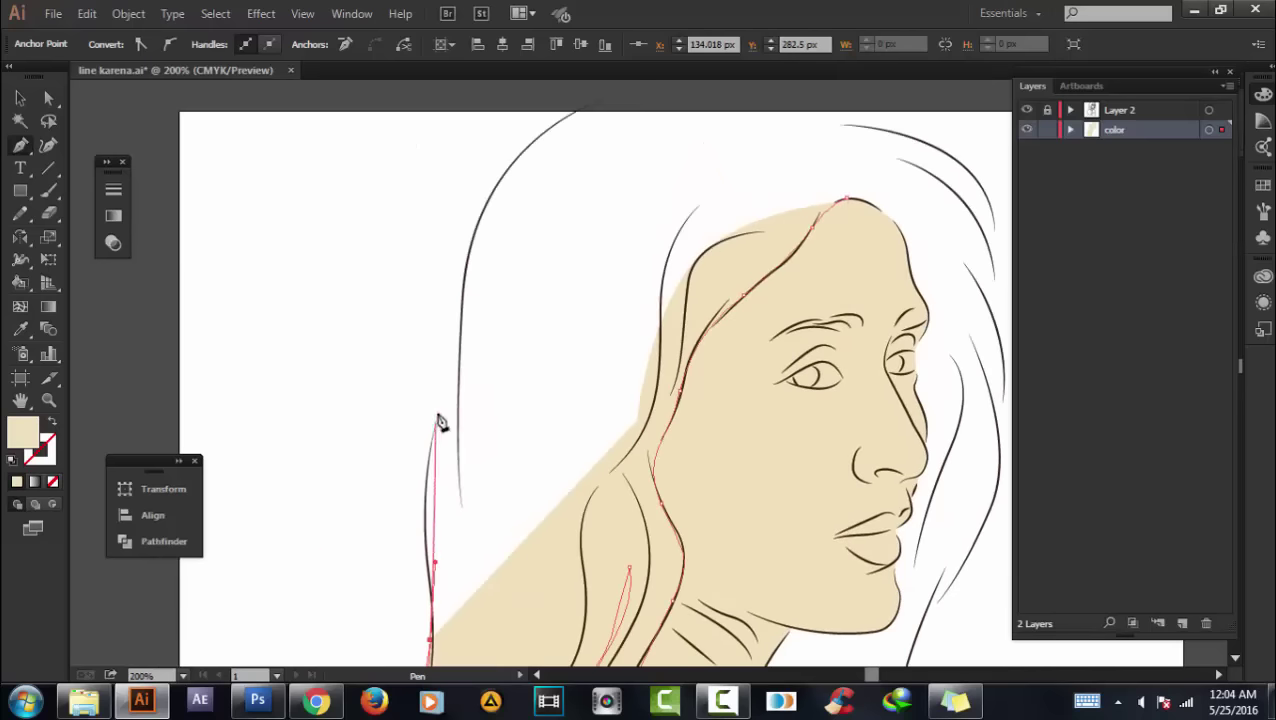
pyautogui.scroll(3, 560, 220)
pyautogui.moveTo(573, 236); pyautogui.dragTo(766, 165)
pyautogui.hotkey('ctrl', 'z')
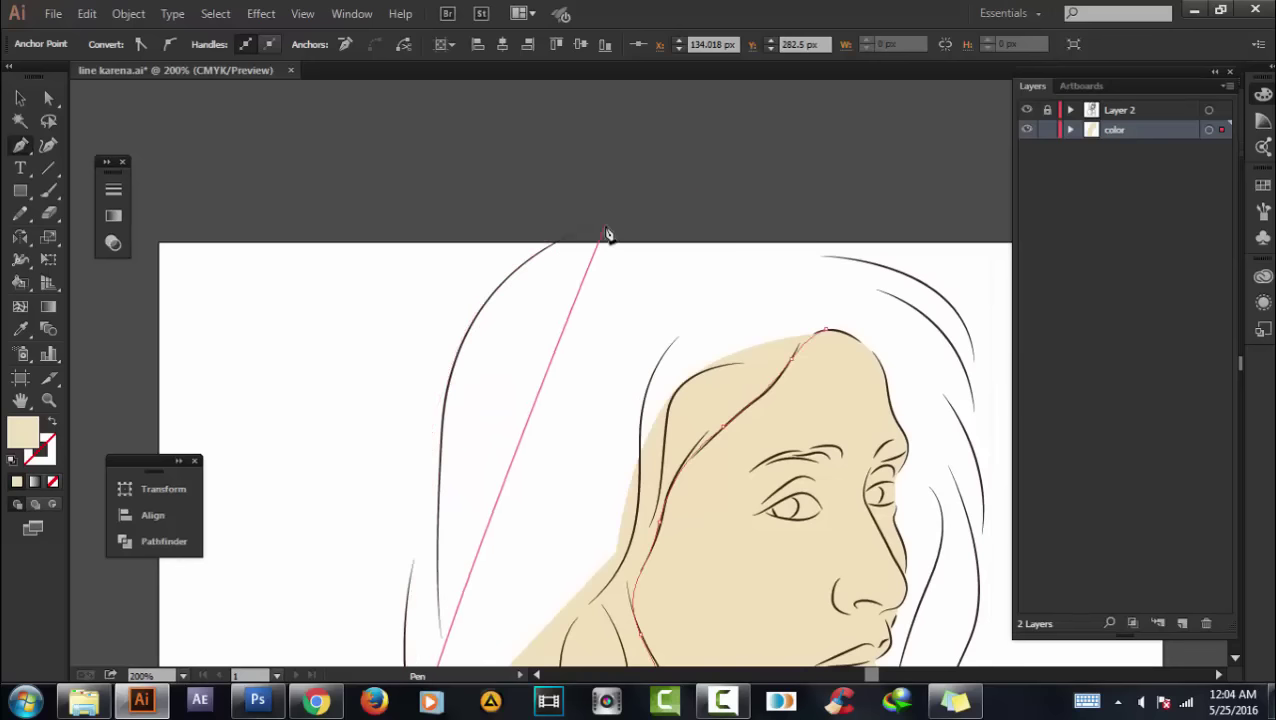
pyautogui.moveTo(603, 227)
pyautogui.mouseDown()
pyautogui.moveTo(835, 160)
pyautogui.moveTo(835, 183)
pyautogui.mouseUp()
# Follow the hair's right edge down to the shoulder and back around the neck.
pyautogui.scroll(-3, 818, 234)
pyautogui.hscroll(5, 818, 234)
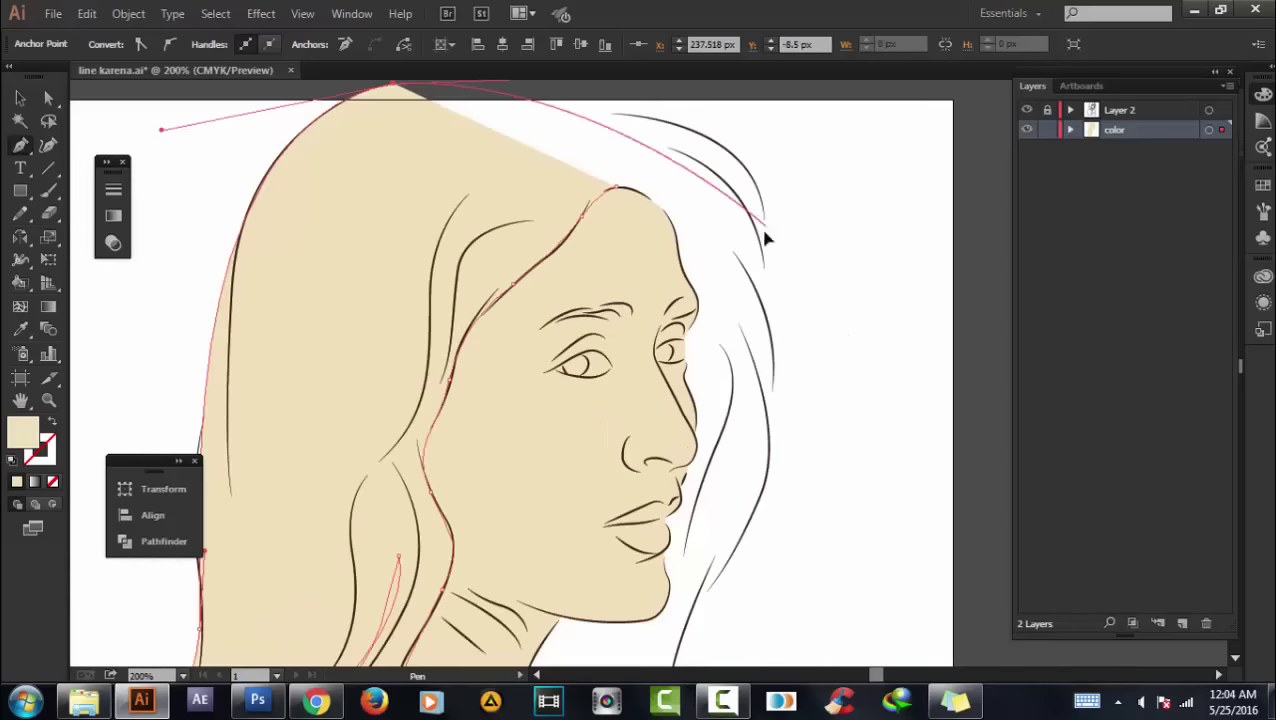
pyautogui.moveTo(758, 200)
pyautogui.mouseDown()
pyautogui.moveTo(774, 378)
pyautogui.moveTo(763, 421)
pyautogui.mouseUp()
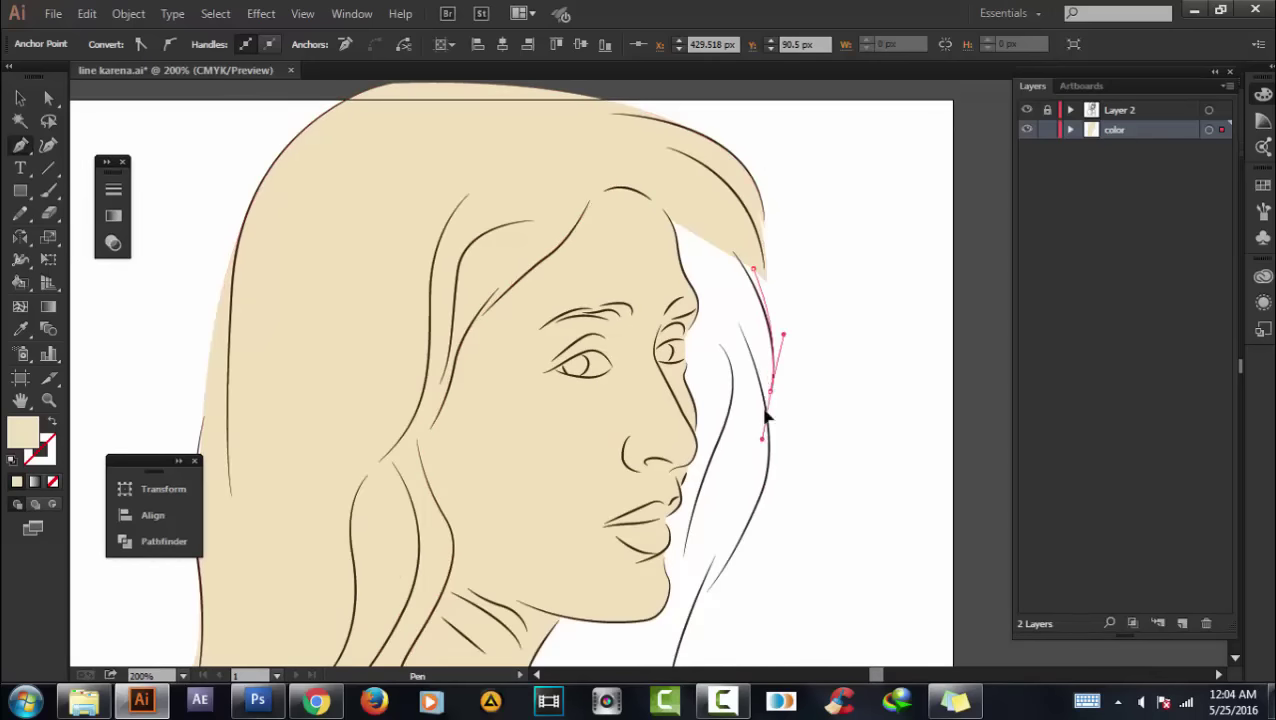
pyautogui.scroll(-3, 775, 461)
pyautogui.moveTo(765, 360); pyautogui.dragTo(729, 433)
pyautogui.moveTo(686, 493); pyautogui.dragTo(688, 573)
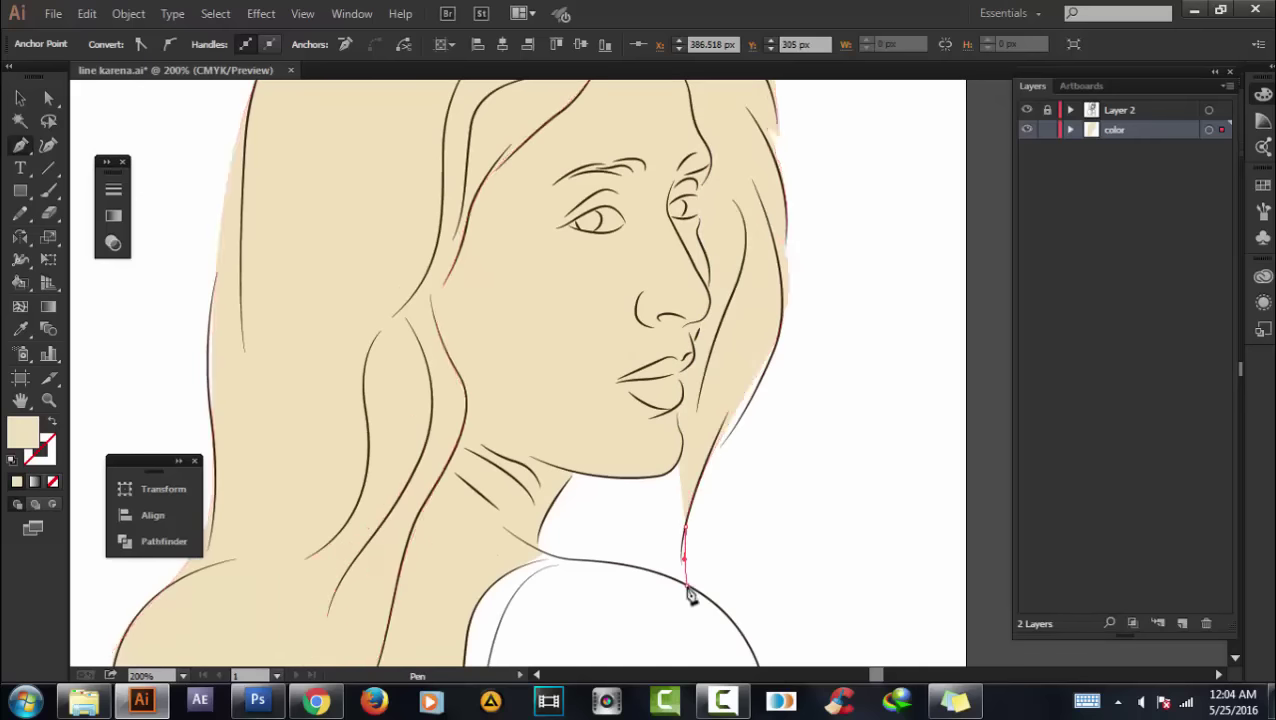
pyautogui.scroll(3, 689, 590)
pyautogui.click(605, 543)
pyautogui.hscroll(-4, 560, 540)
pyautogui.click(478, 490)
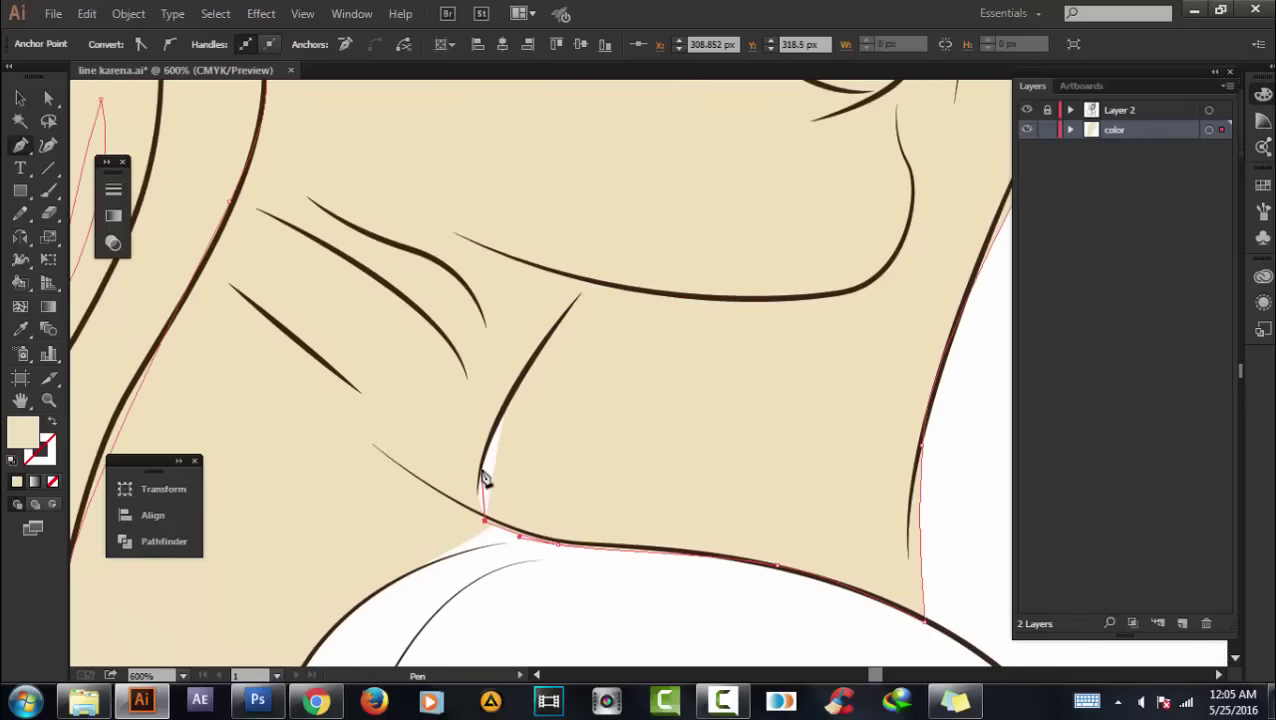
pyautogui.click(588, 290)
# Add hair-edge points along the chin curve and up the jaw line.
pyautogui.scroll(-2, 585, 300)
pyautogui.scroll(-1, 578, 441)
pyautogui.scroll(4, 651, 430)
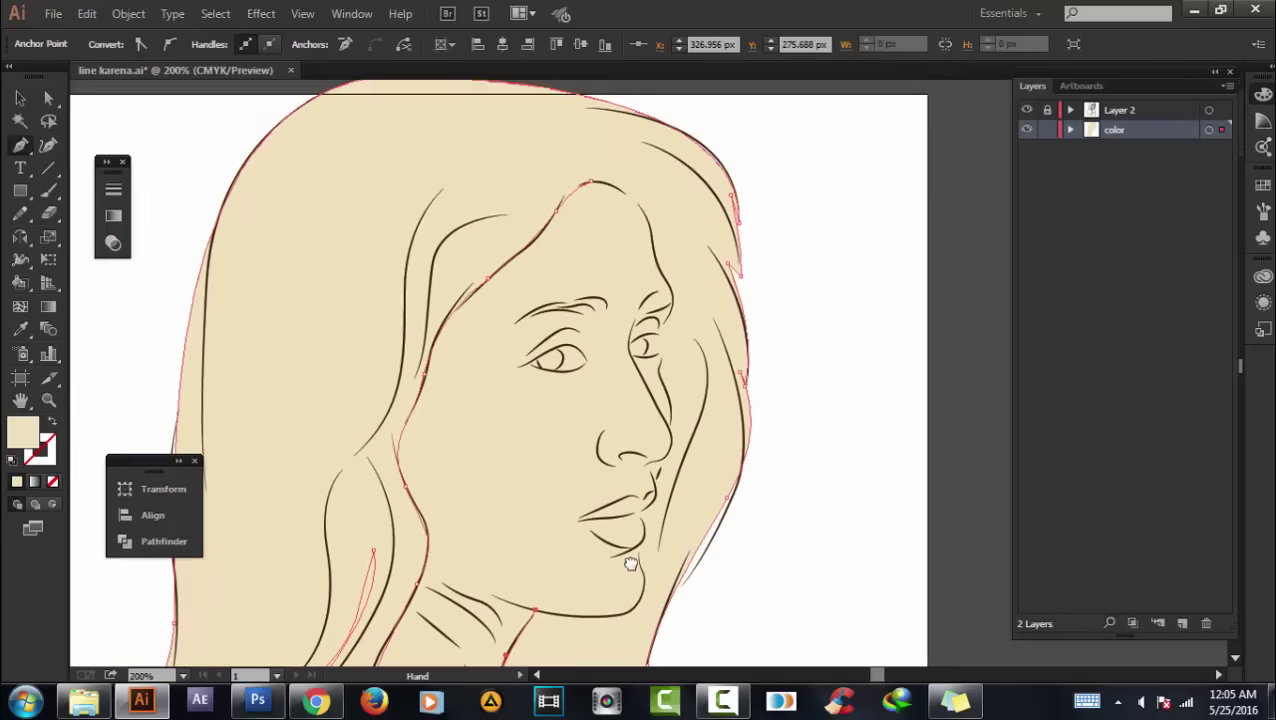
pyautogui.scroll(-2, 633, 561)
pyautogui.scroll(-1, 661, 427)
pyautogui.scroll(-1, 651, 478)
pyautogui.scroll(3, 600, 476)
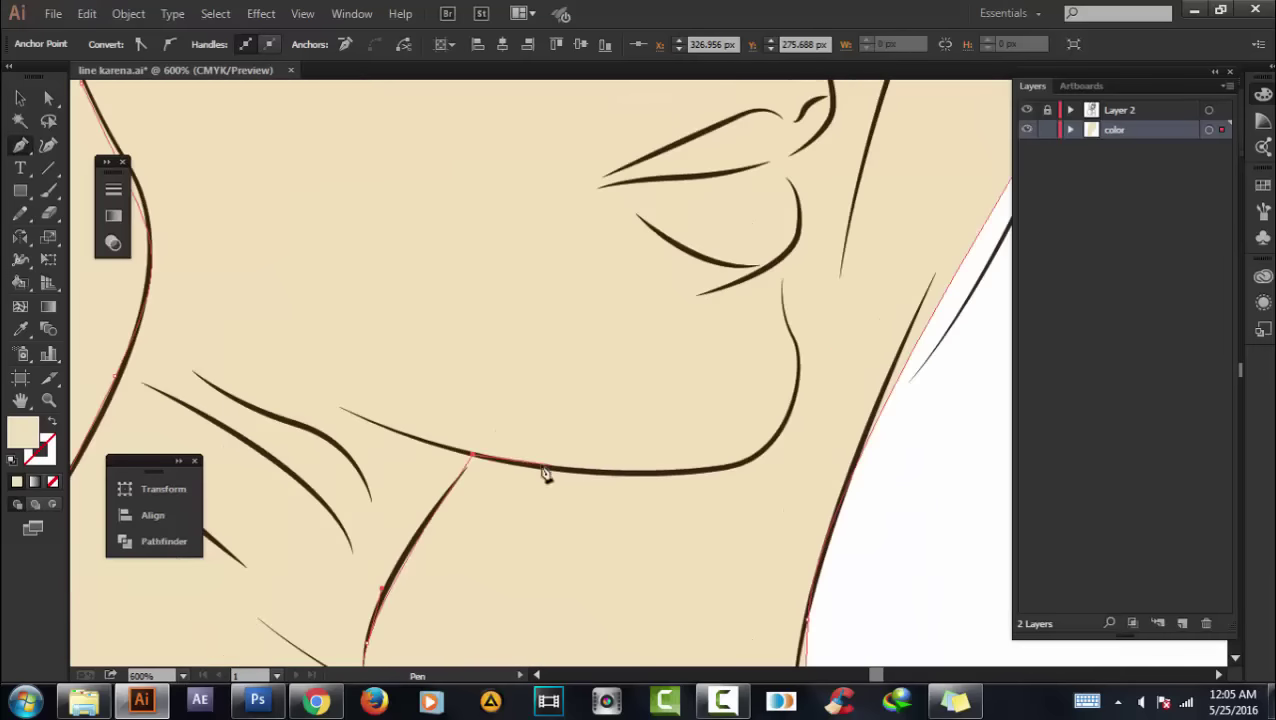
pyautogui.scroll(2, 669, 478)
pyautogui.scroll(2, 746, 464)
pyautogui.click(855, 215)
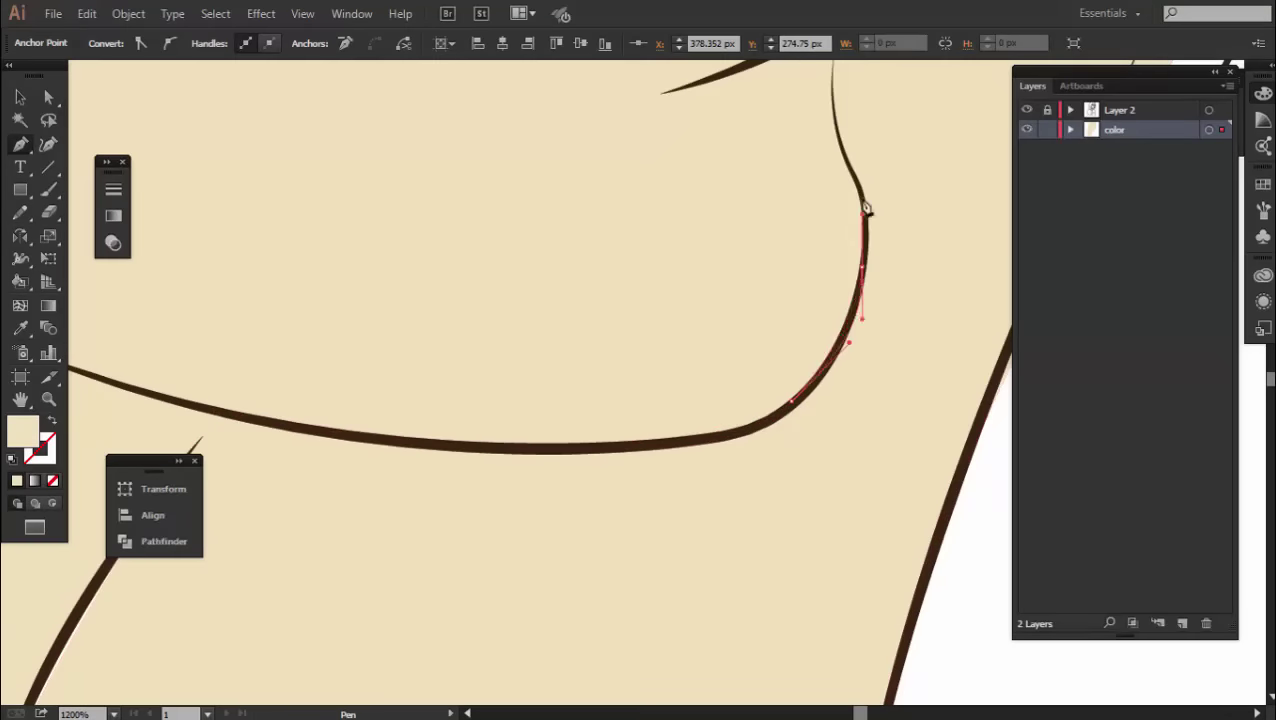
pyautogui.scroll(3, 752, 503)
pyautogui.scroll(2, 765, 565)
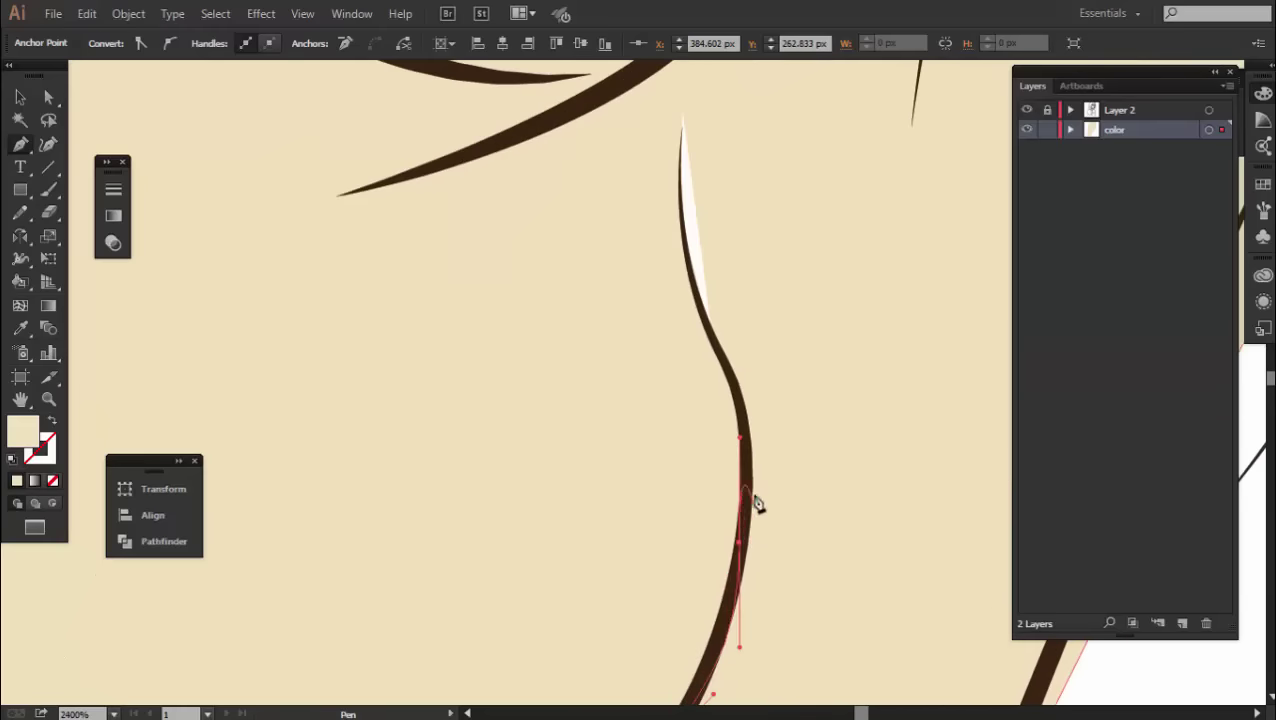
pyautogui.click(686, 251)
pyautogui.scroll(2, 678, 533)
pyautogui.scroll(-5, 755, 338)
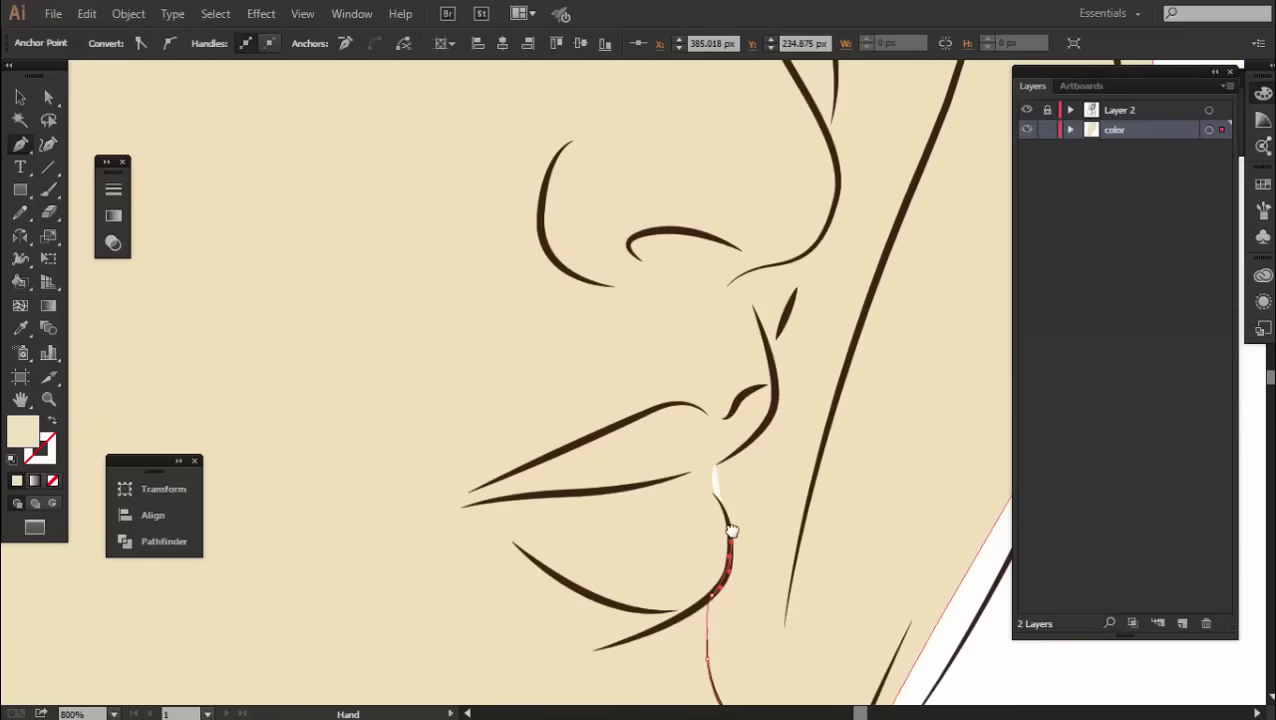
pyautogui.scroll(5, 729, 527)
# Curve the hair edge up the face side to the brow, completing the closed hair shape.
pyautogui.moveTo(806, 273); pyautogui.dragTo(775, 421)
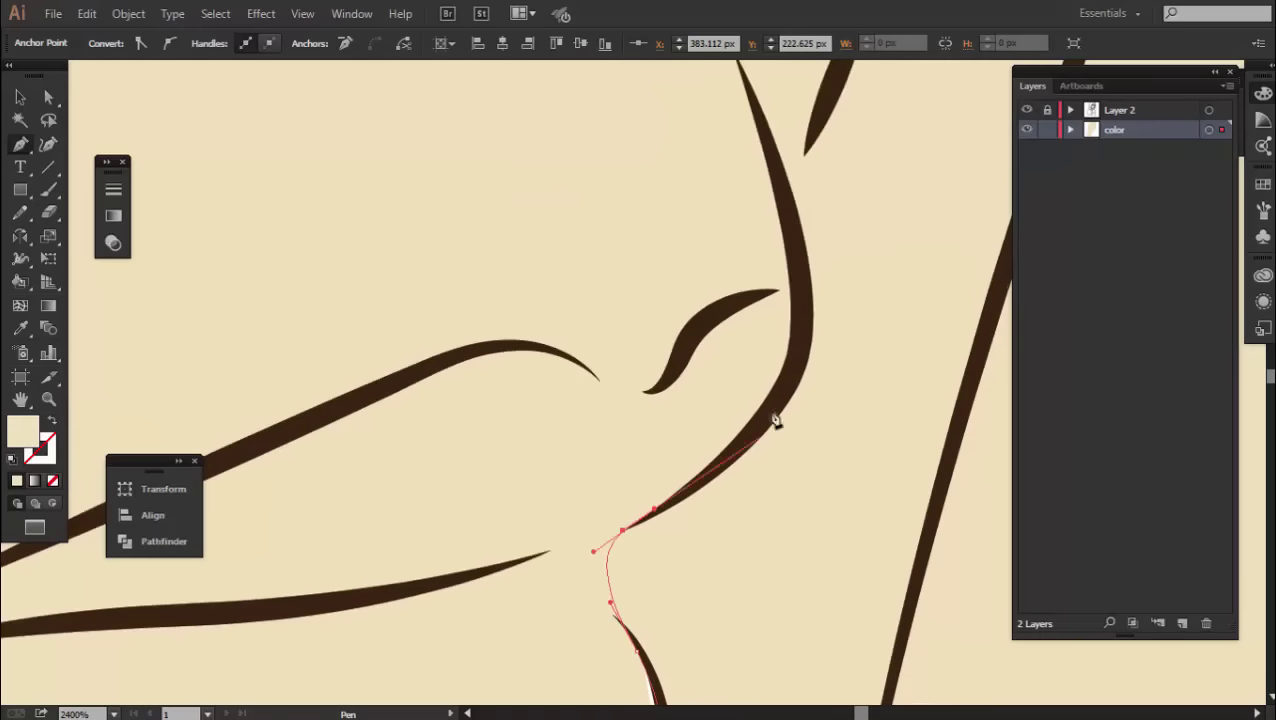
pyautogui.moveTo(795, 330); pyautogui.dragTo(795, 440)
pyautogui.moveTo(770, 385)
pyautogui.mouseDown()
pyautogui.moveTo(855, 293)
pyautogui.moveTo(844, 365)
pyautogui.mouseUp()
pyautogui.moveTo(850, 224)
pyautogui.mouseDown()
pyautogui.moveTo(862, 354)
pyautogui.moveTo(838, 508)
pyautogui.mouseUp()
pyautogui.scroll(-4, 828, 230)
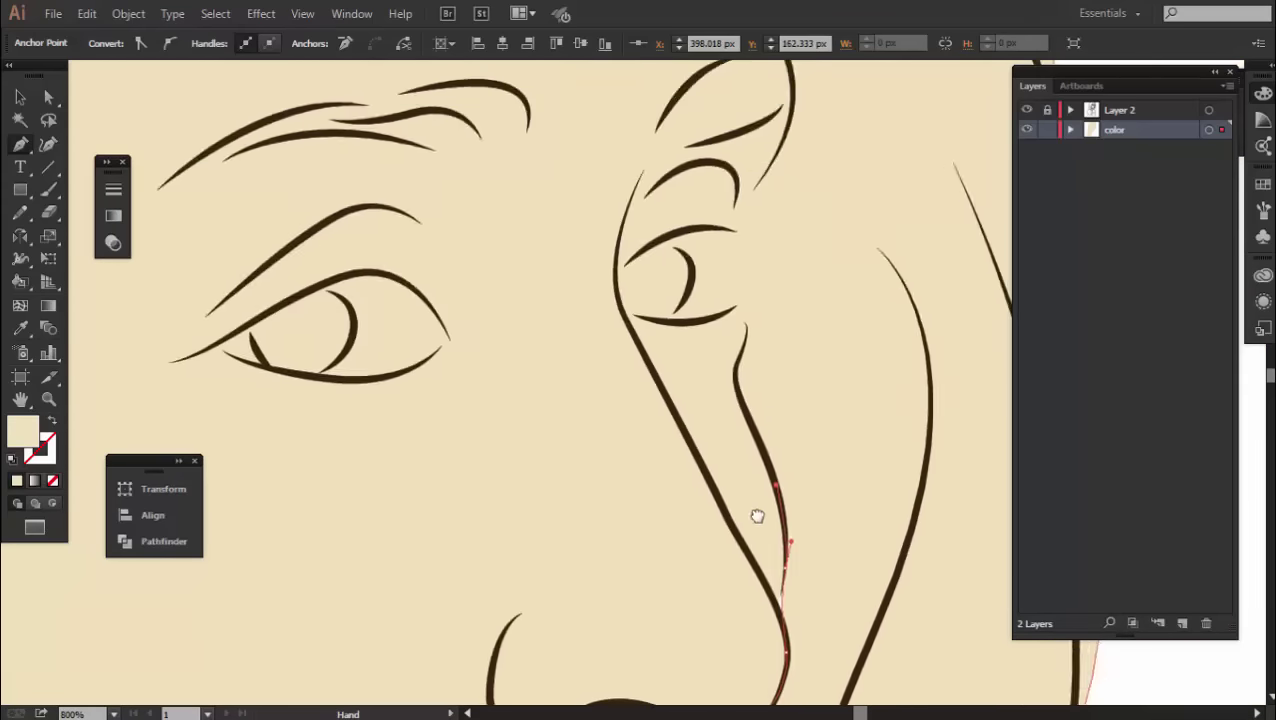
pyautogui.scroll(2, 757, 515)
pyautogui.moveTo(757, 284); pyautogui.dragTo(706, 447)
pyautogui.moveTo(790, 155); pyautogui.dragTo(779, 350)
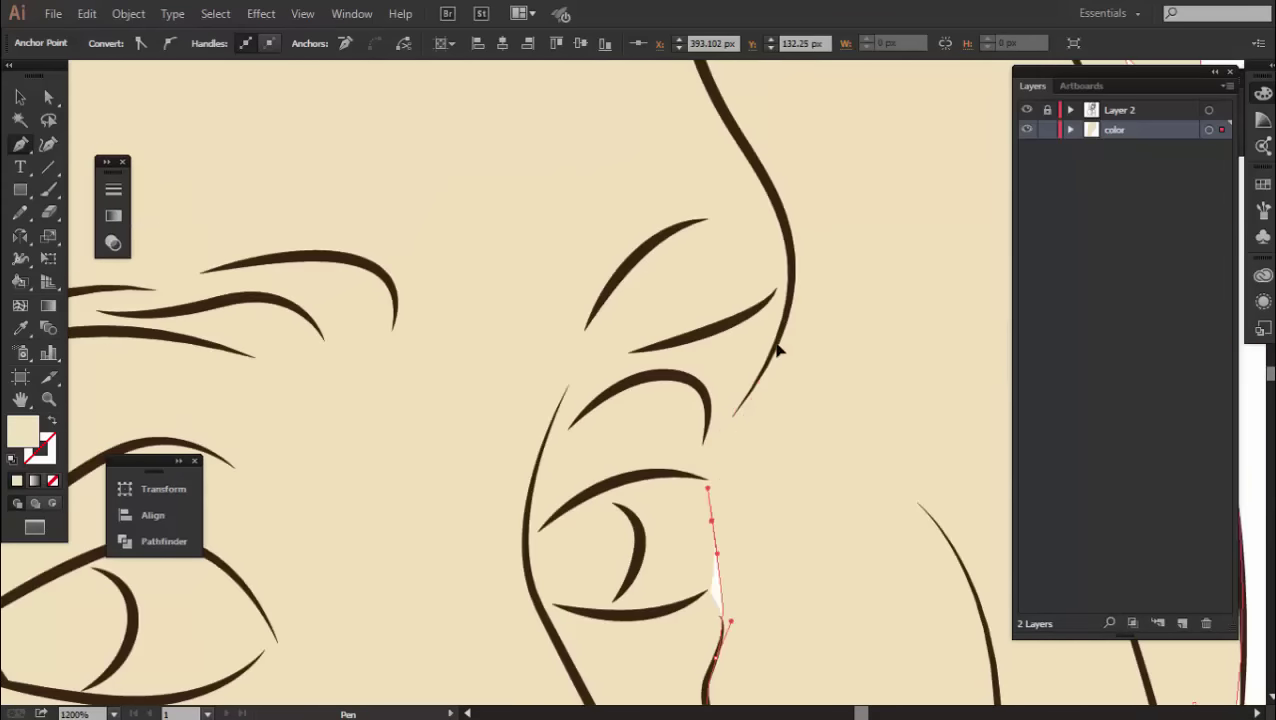
pyautogui.moveTo(745, 152); pyautogui.dragTo(689, 336)
pyautogui.moveTo(700, 180); pyautogui.dragTo(712, 433)
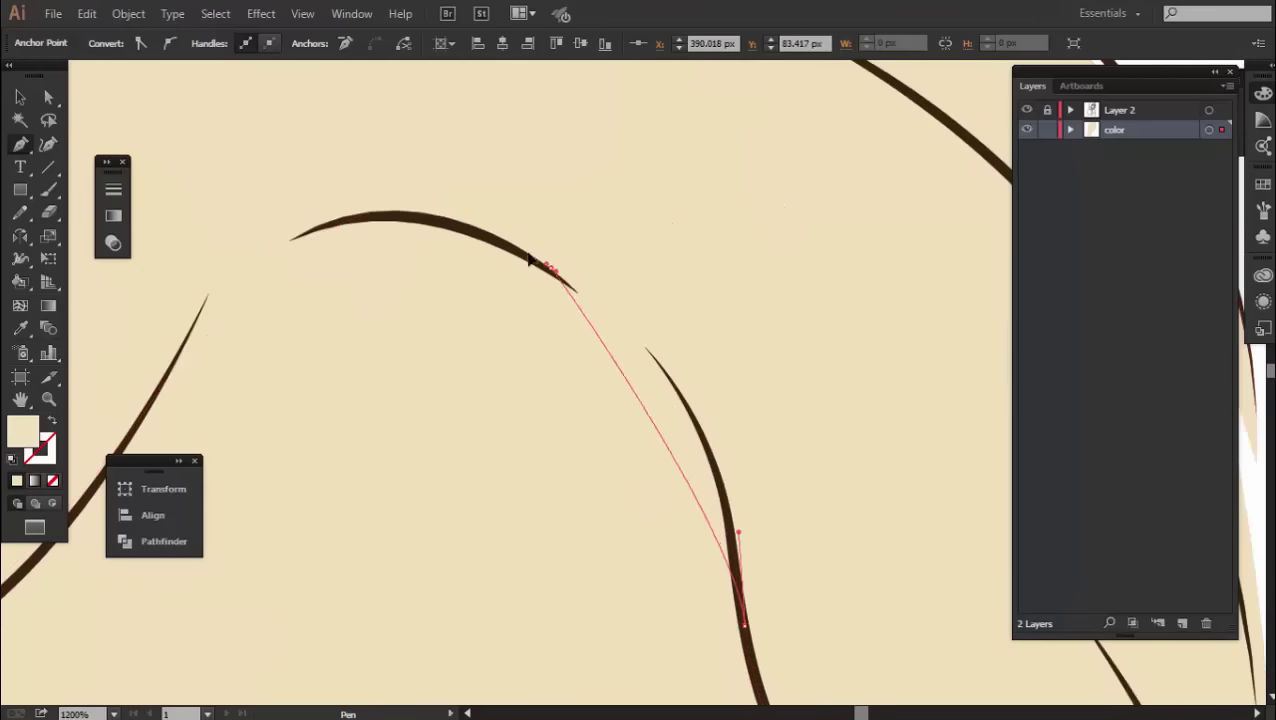
pyautogui.moveTo(549, 267); pyautogui.dragTo(425, 208)
pyautogui.scroll(-6, 385, 270)
# Fill the hair with a dark brown and select the hair shape.
pyautogui.doubleClick(22, 432)
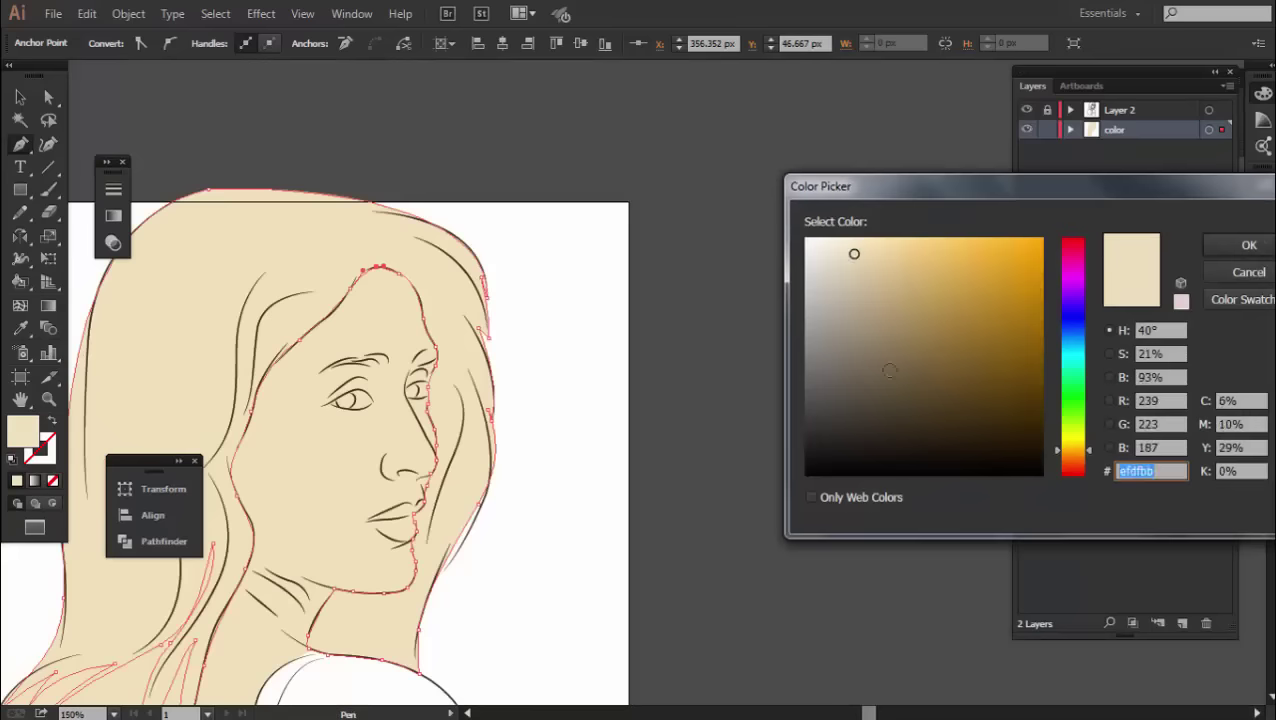
pyautogui.click(938, 435)
pyautogui.click(1249, 245)
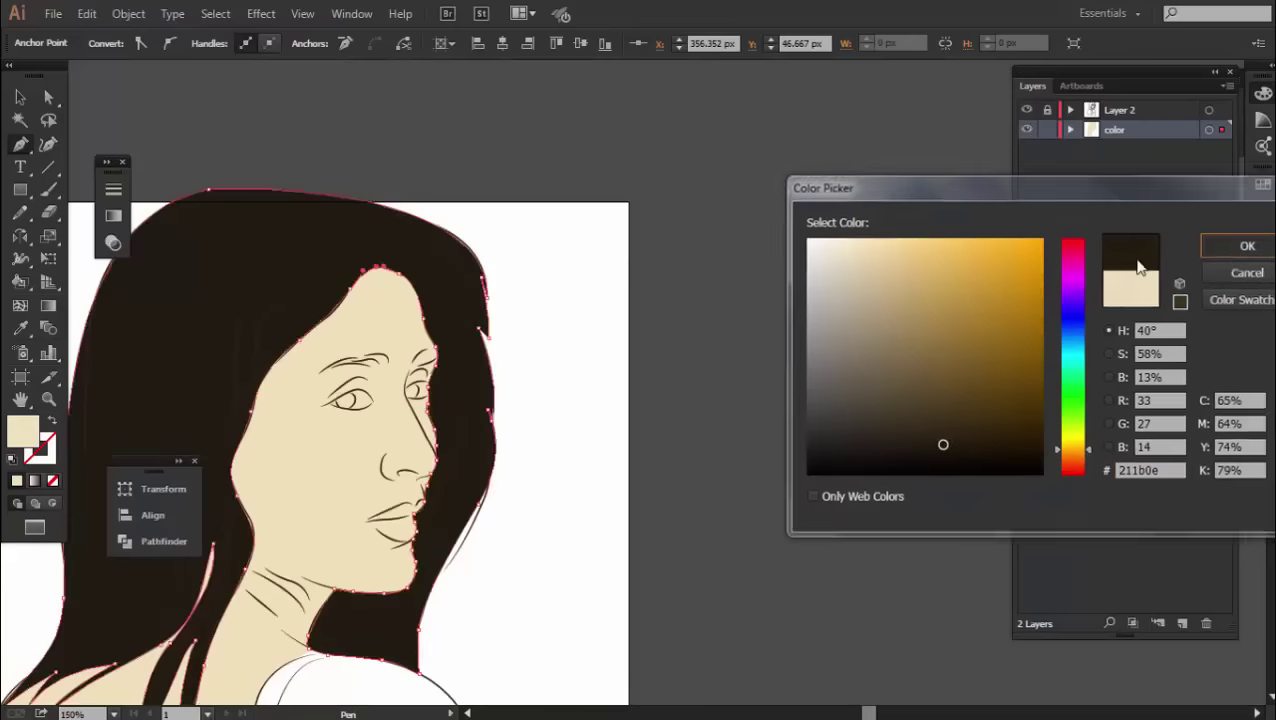
pyautogui.press('v')
pyautogui.click(508, 310)
# Shift the hair fill's hue toward red to get reddish brown 442212.
pyautogui.doubleClick(30, 433)
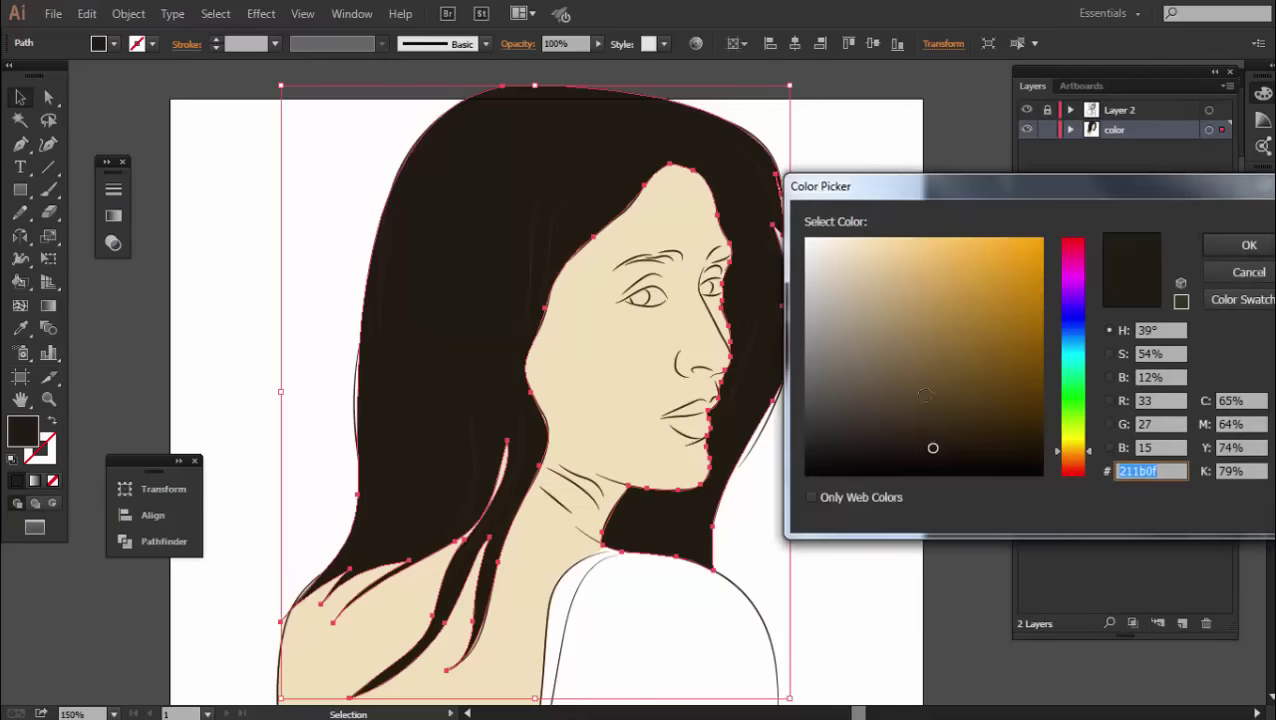
pyautogui.click(1226, 279)
pyautogui.doubleClick(36, 432)
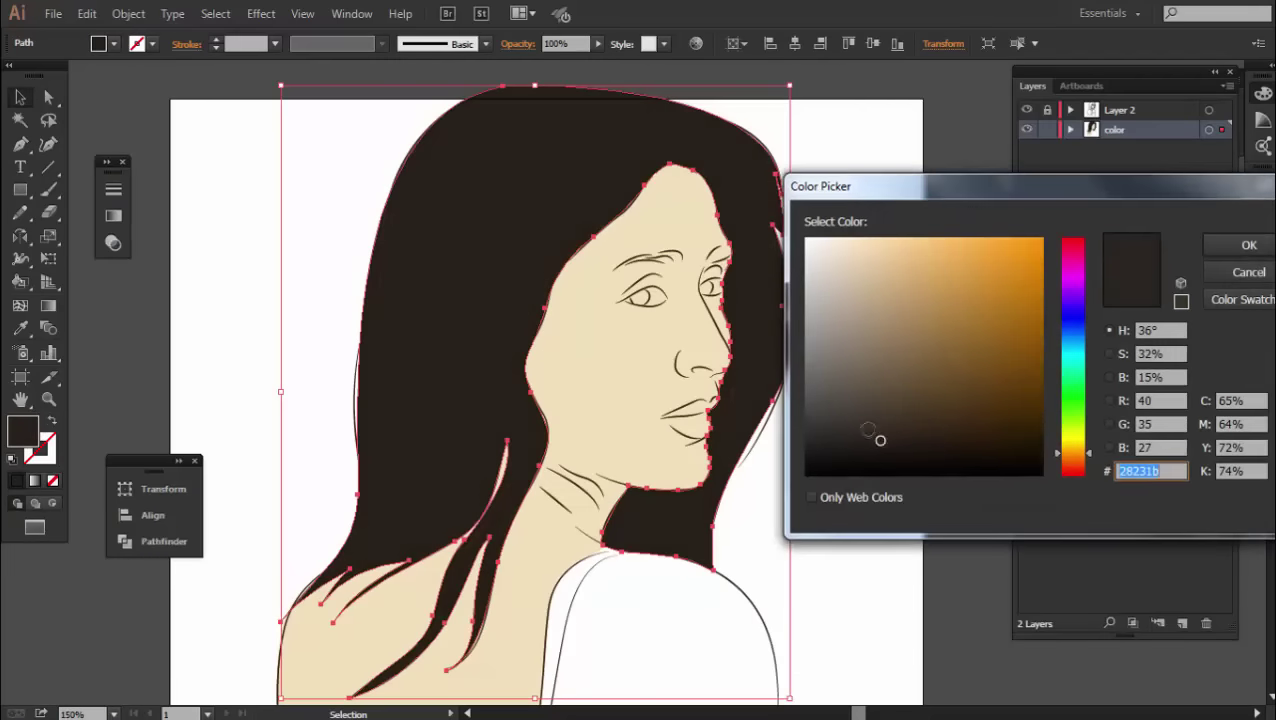
pyautogui.click(883, 411)
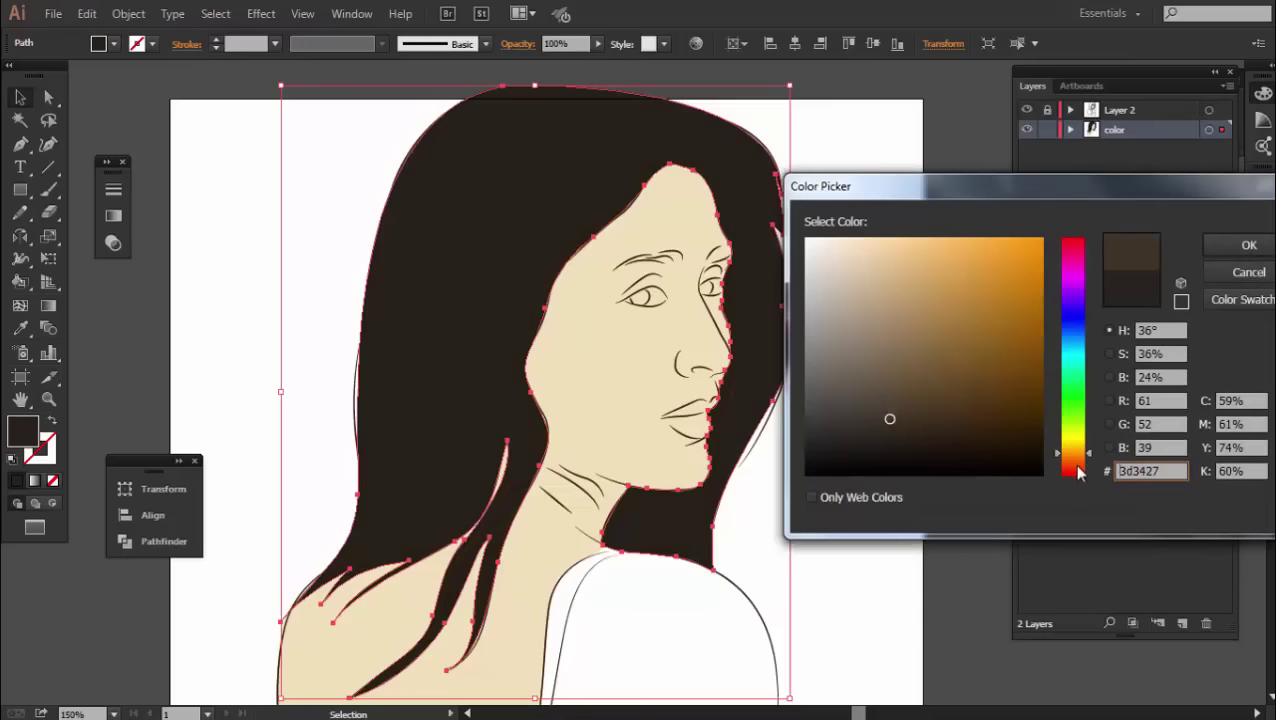
pyautogui.moveTo(1078, 466); pyautogui.dragTo(1079, 467)
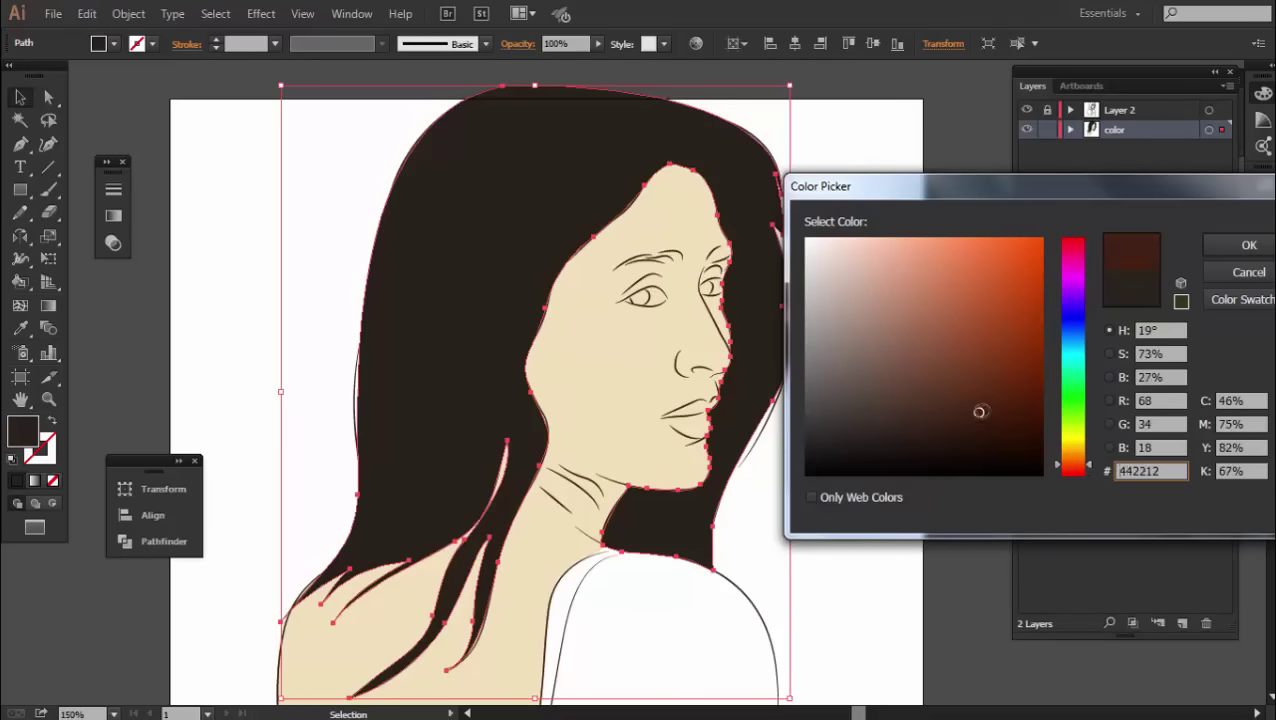
pyautogui.click(1249, 245)
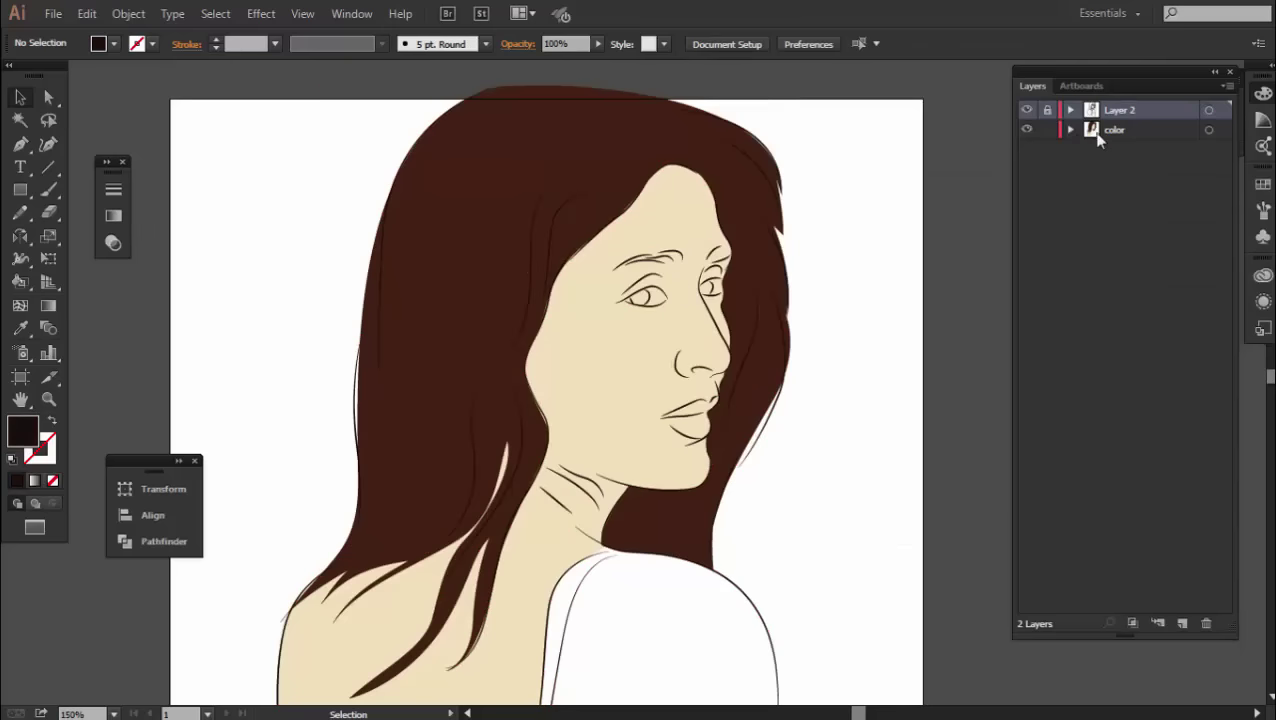
# Sample the hair's dark brown as the fill colour for new shapes.
pyautogui.scroll(-2, 678, 289)
pyautogui.scroll(2, 678, 289)
pyautogui.scroll(1, 869, 286)
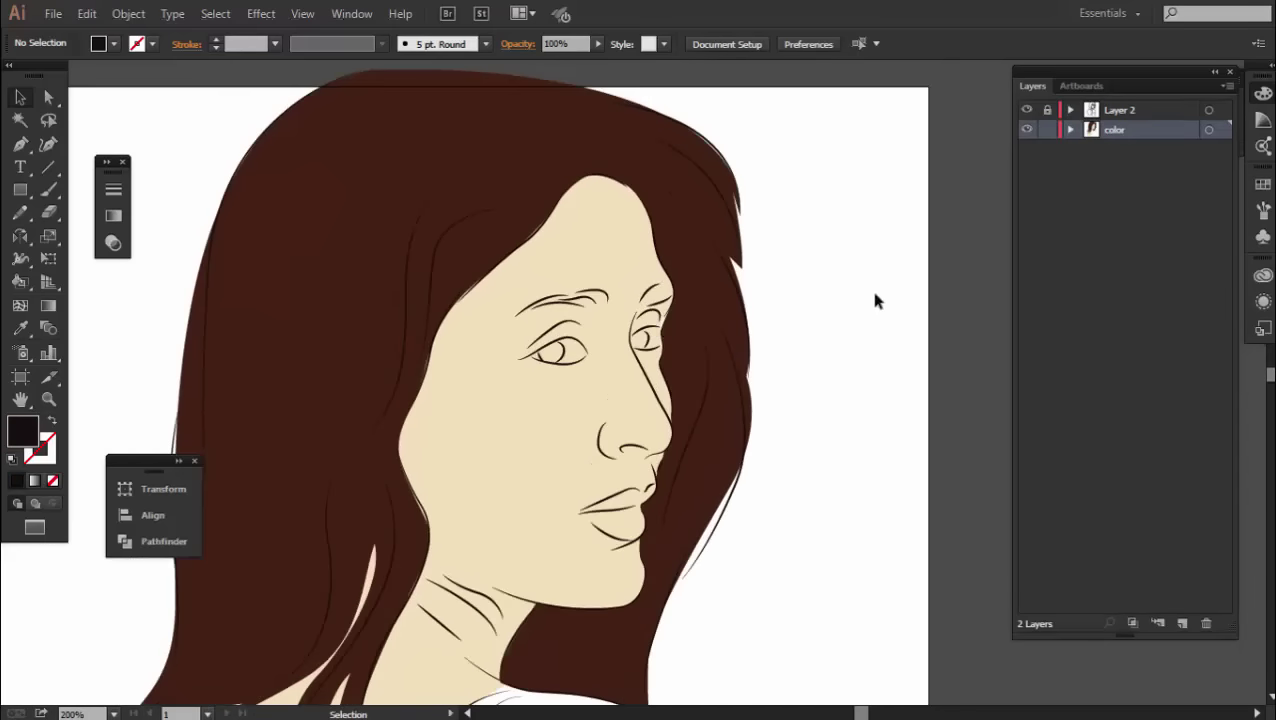
pyautogui.scroll(1, 485, 251)
pyautogui.press('p')
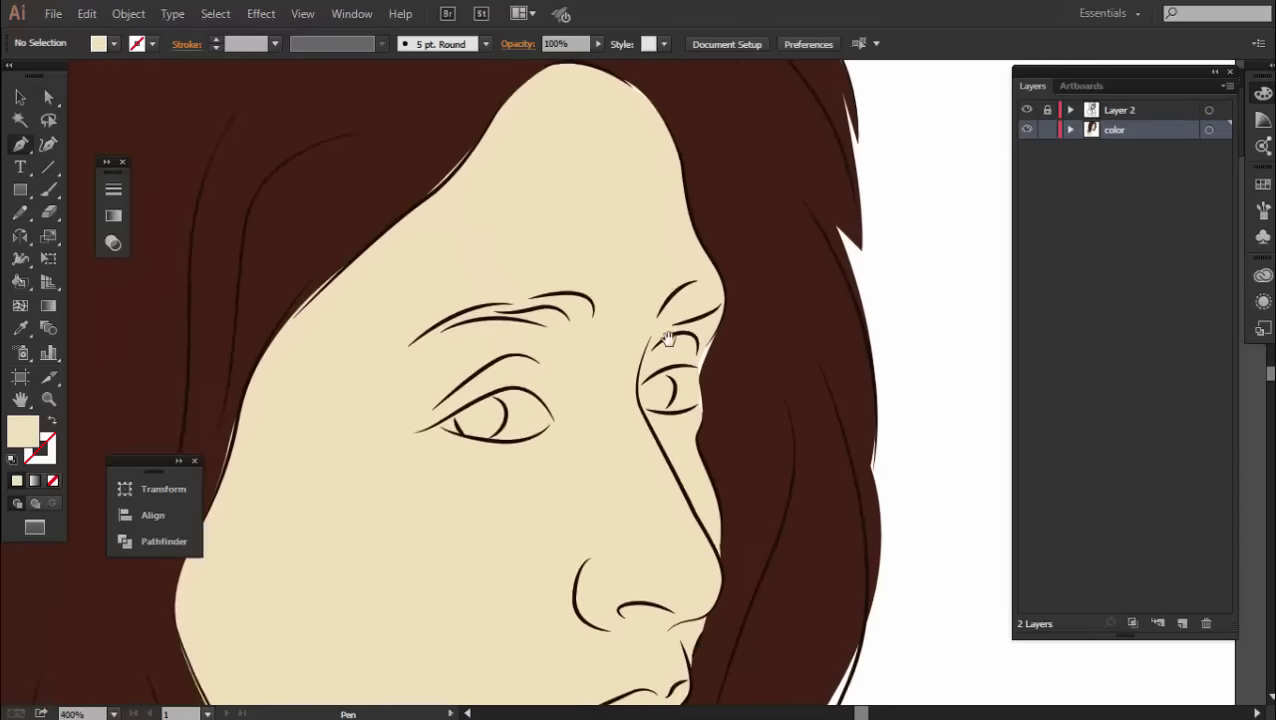
pyautogui.scroll(3, 520, 250)
pyautogui.scroll(1, 517, 398)
pyautogui.press('v')
pyautogui.click(105, 322)
pyautogui.hotkey('ctrl', 'shift', 'a')
pyautogui.press('p')
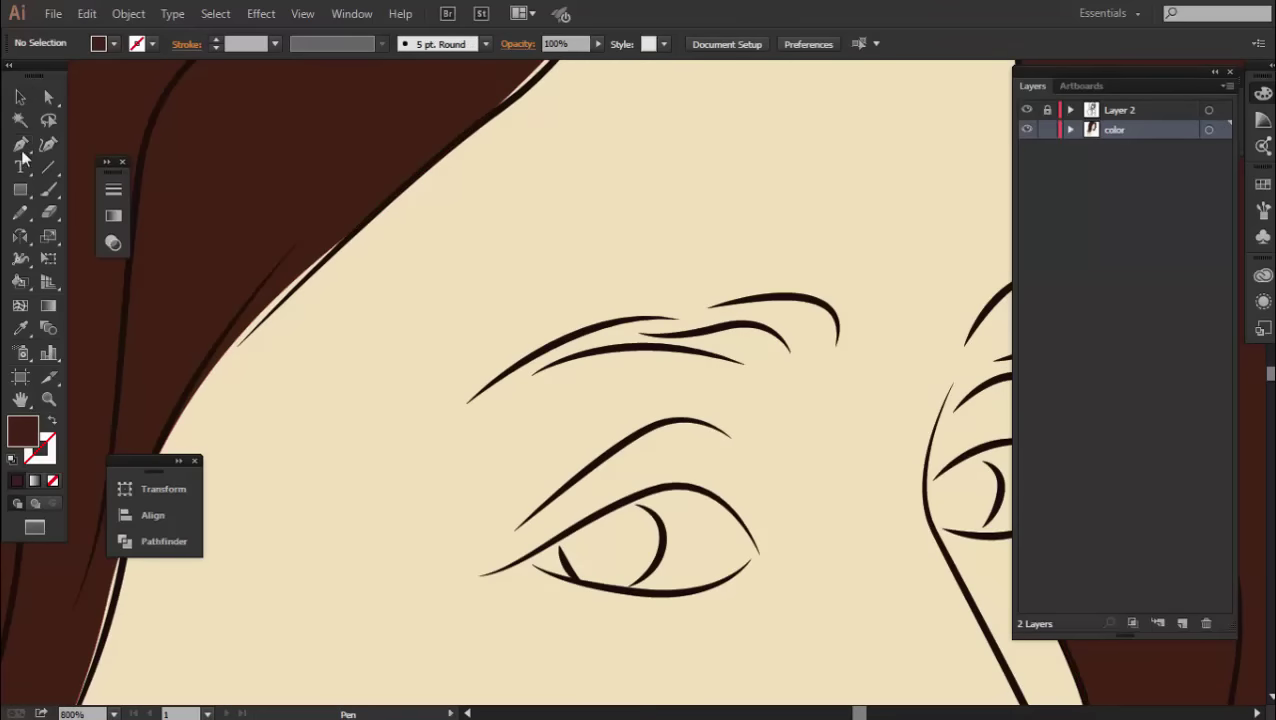
# Draw the left eyebrow as a closed, jagged dark-brown shape.
pyautogui.click(451, 364)
pyautogui.moveTo(820, 338); pyautogui.dragTo(772, 330)
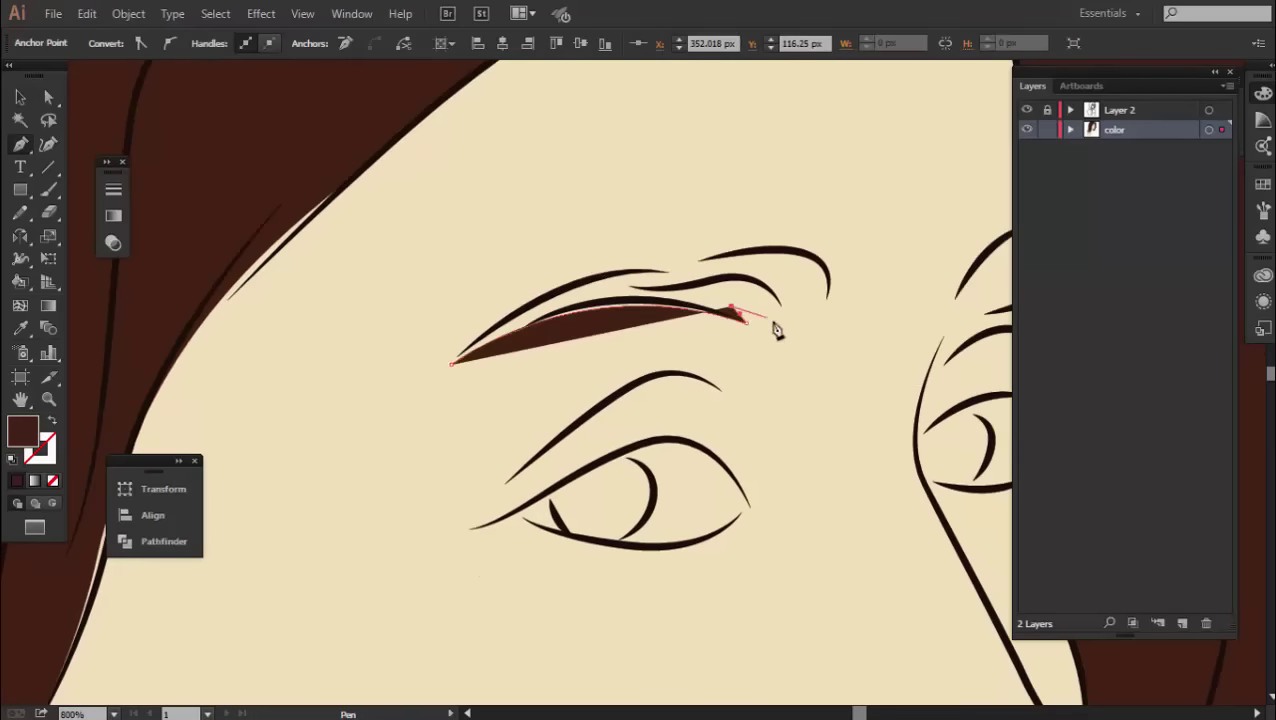
pyautogui.click(768, 316)
pyautogui.click(793, 315)
pyautogui.click(836, 304)
pyautogui.click(835, 268)
pyautogui.moveTo(780, 248); pyautogui.dragTo(850, 252)
pyautogui.click(668, 270)
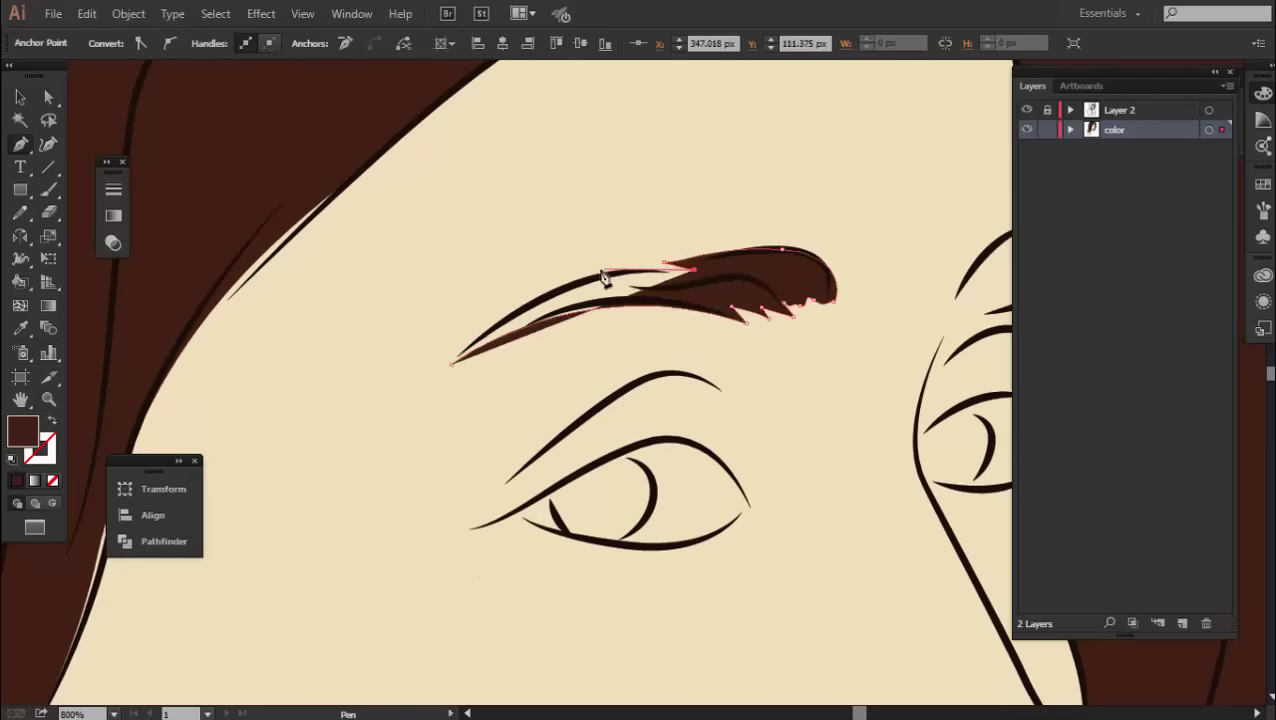
pyautogui.click(451, 364)
pyautogui.hotkey('ctrl', 'shift', 'a')
pyautogui.hotkey('ctrl', '-')
pyautogui.hotkey('ctrl', '+')
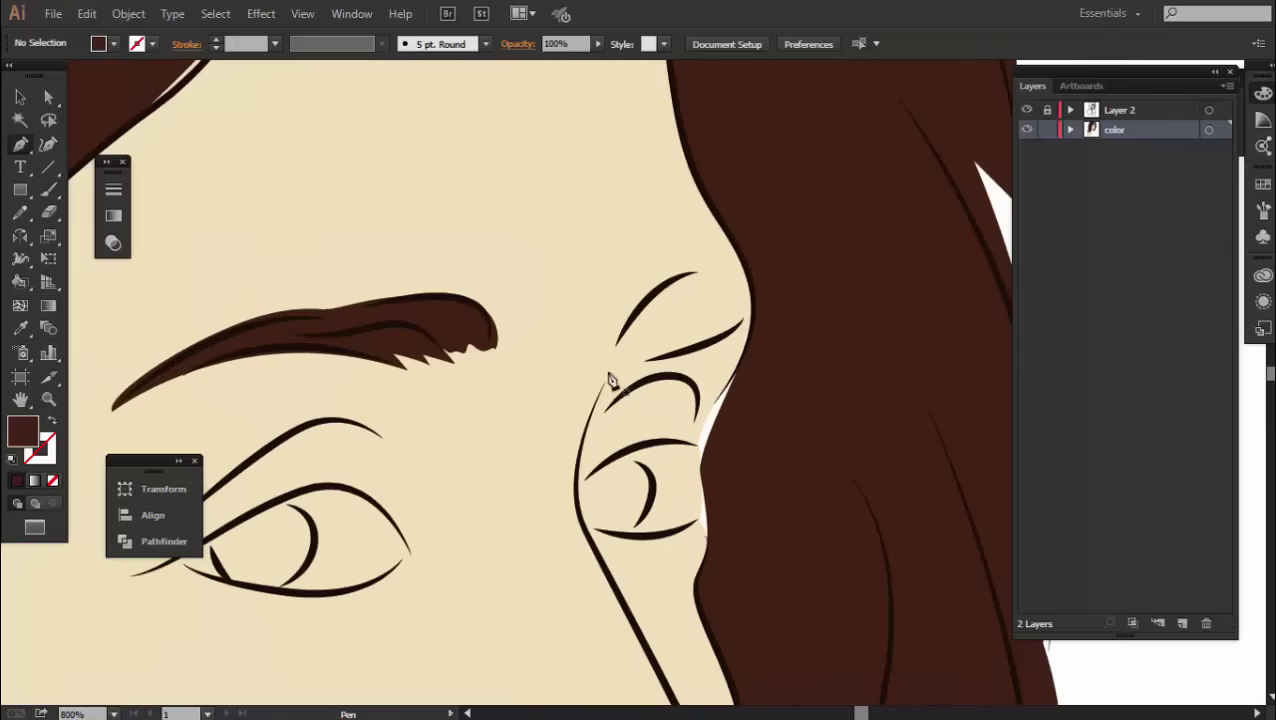
# Draw the right eyebrow as a closed dark-brown shape.
pyautogui.click(609, 372)
pyautogui.moveTo(688, 270); pyautogui.dragTo(747, 246)
pyautogui.click(753, 274)
pyautogui.click(753, 322)
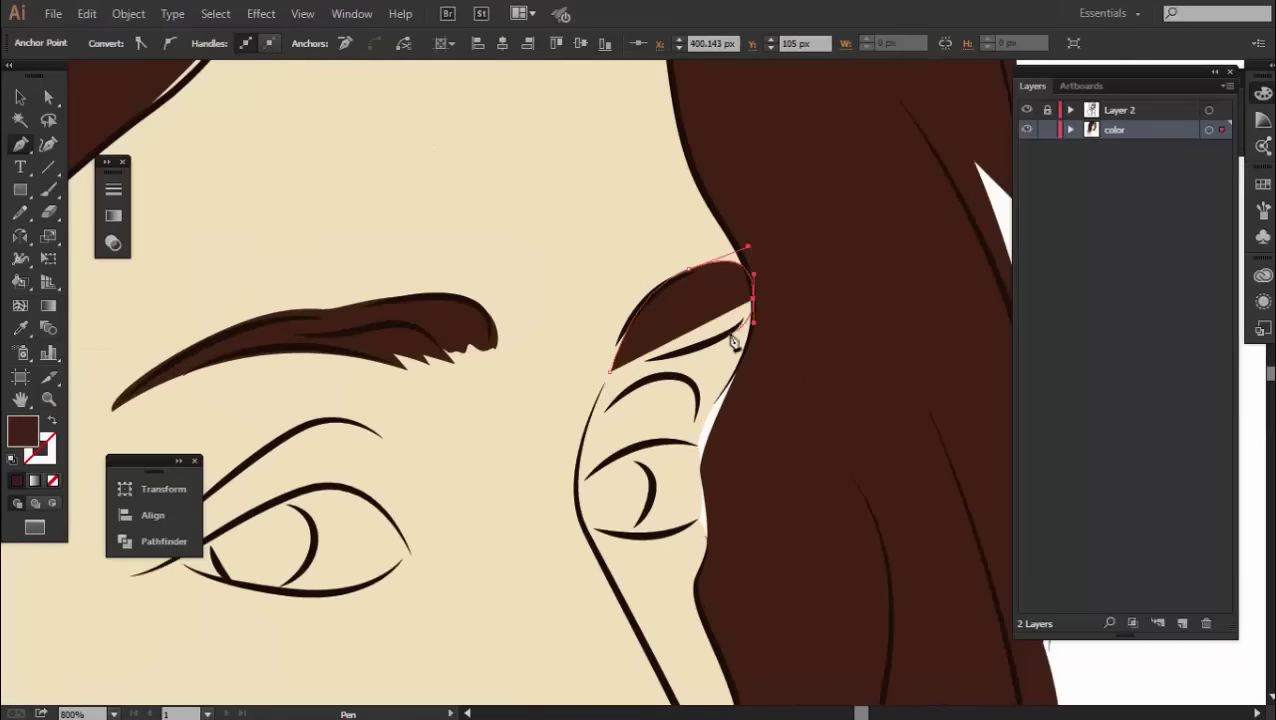
pyautogui.moveTo(609, 372); pyautogui.dragTo(640, 370)
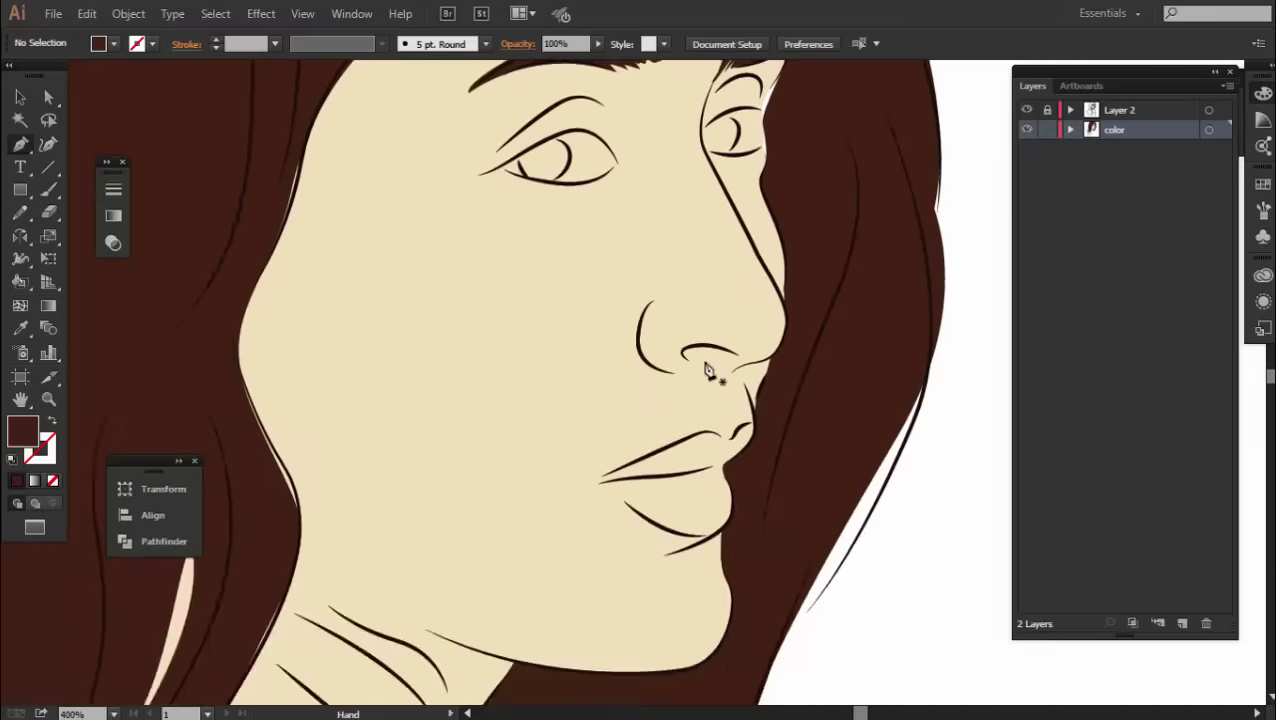
# Draw the nostril as a small closed dark-brown shape.
pyautogui.click(853, 298)
pyautogui.moveTo(705, 258); pyautogui.dragTo(645, 268)
pyautogui.moveTo(780, 324); pyautogui.dragTo(820, 312)
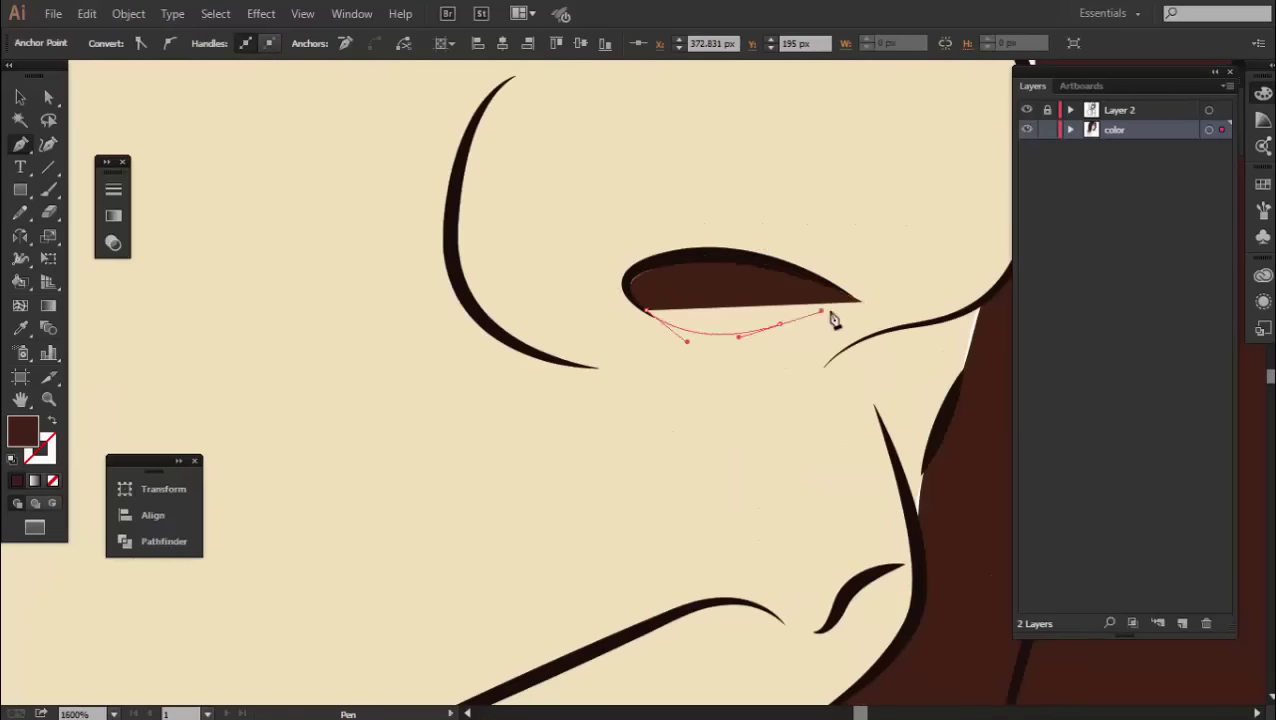
pyautogui.click(853, 298)
pyautogui.hotkey('ctrl', 'shift', 'a')
pyautogui.scroll(-5, 698, 350)
pyautogui.scroll(2, 646, 401)
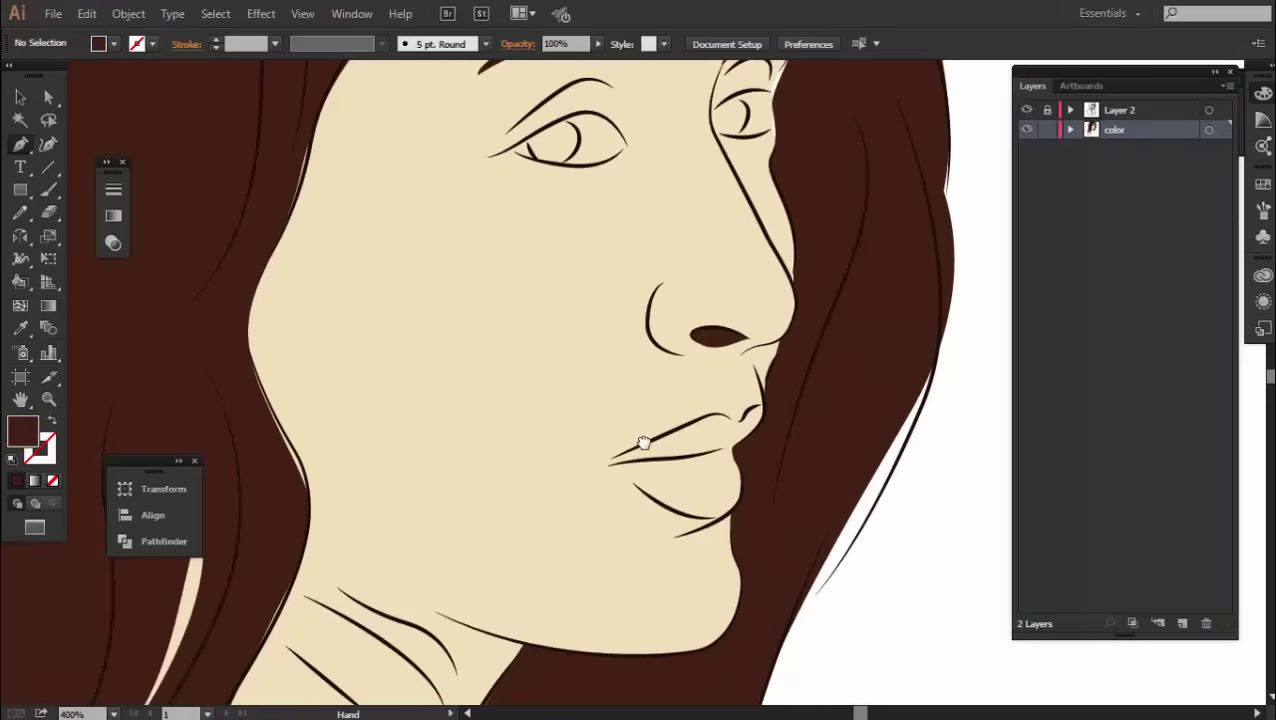
pyautogui.moveTo(646, 401); pyautogui.dragTo(623, 305)
pyautogui.scroll(5, 624, 305)
# Draw the left eye's iris as a closed dark-brown shape.
pyautogui.click(587, 362)
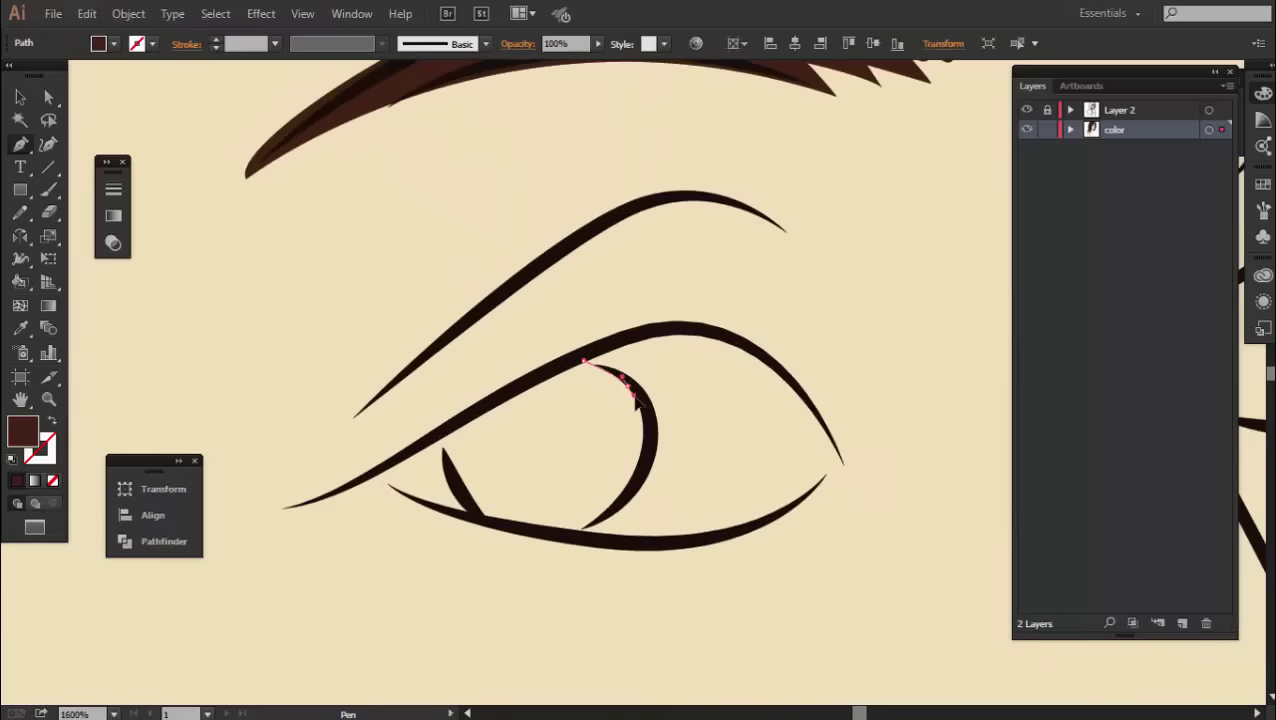
pyautogui.moveTo(587, 538); pyautogui.dragTo(585, 545)
pyautogui.moveTo(470, 516); pyautogui.dragTo(455, 505)
pyautogui.click(587, 362)
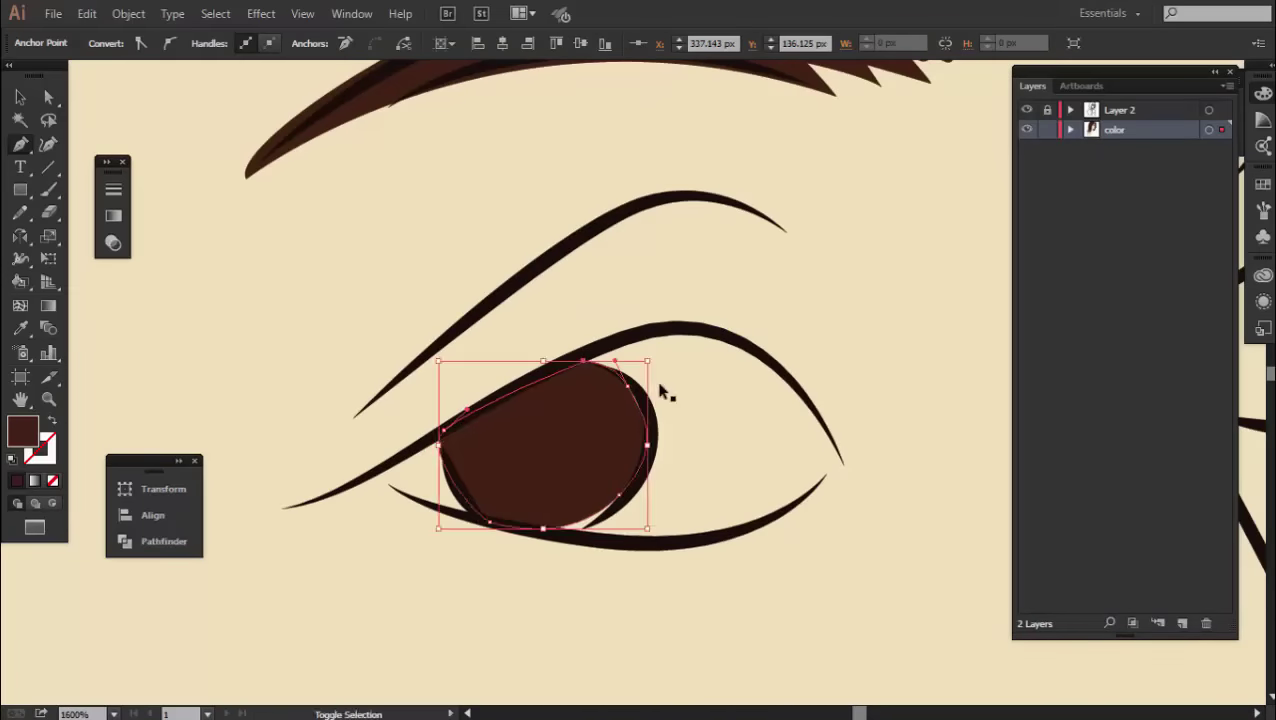
pyautogui.keyDown('ctrl'); pyautogui.click(733, 425); pyautogui.keyUp('ctrl')
pyautogui.scroll(-2, 733, 425)
pyautogui.scroll(3, 777, 333)
# Draw the right eye's iris as a closed dark-brown shape.
pyautogui.click(660, 323)
pyautogui.click(722, 358)
pyautogui.click(706, 458)
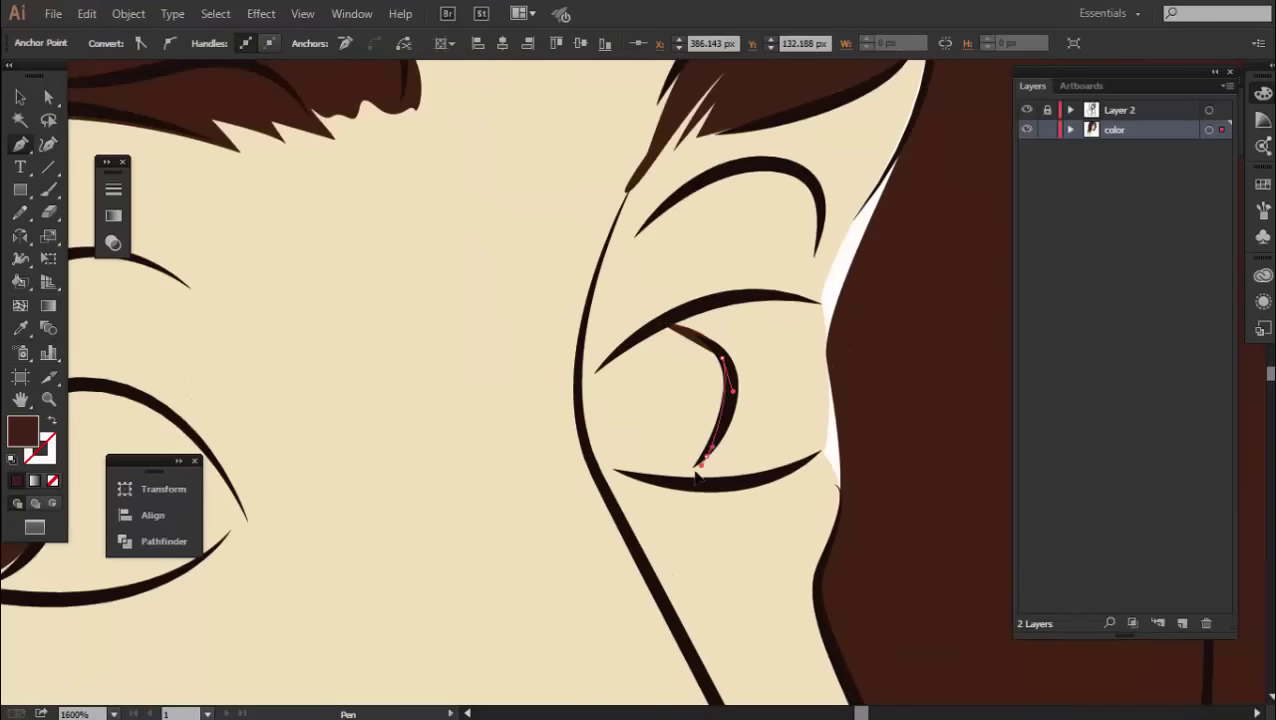
pyautogui.click(637, 481)
pyautogui.moveTo(623, 348); pyautogui.dragTo(676, 301)
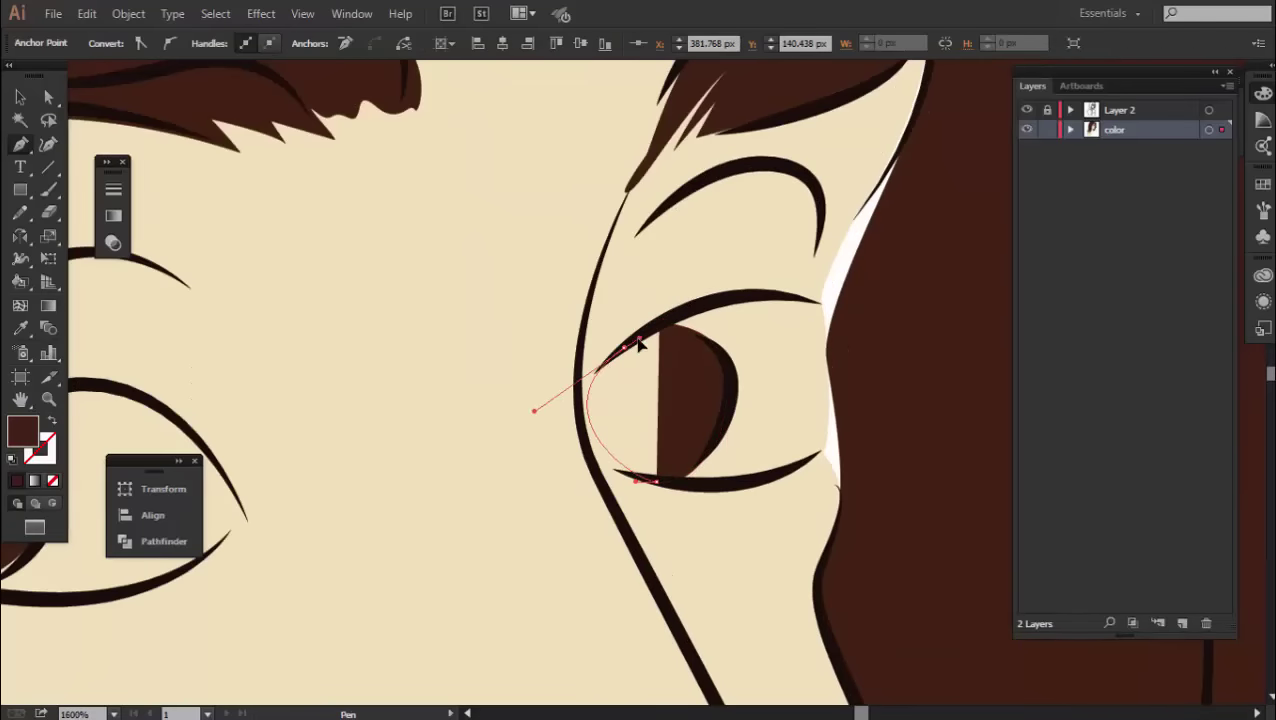
pyautogui.click(638, 342)
pyautogui.keyDown('ctrl'); pyautogui.click(729, 433); pyautogui.keyUp('ctrl')
pyautogui.scroll(-5, 700, 420)
pyautogui.moveTo(635, 450); pyautogui.dragTo(635, 348)
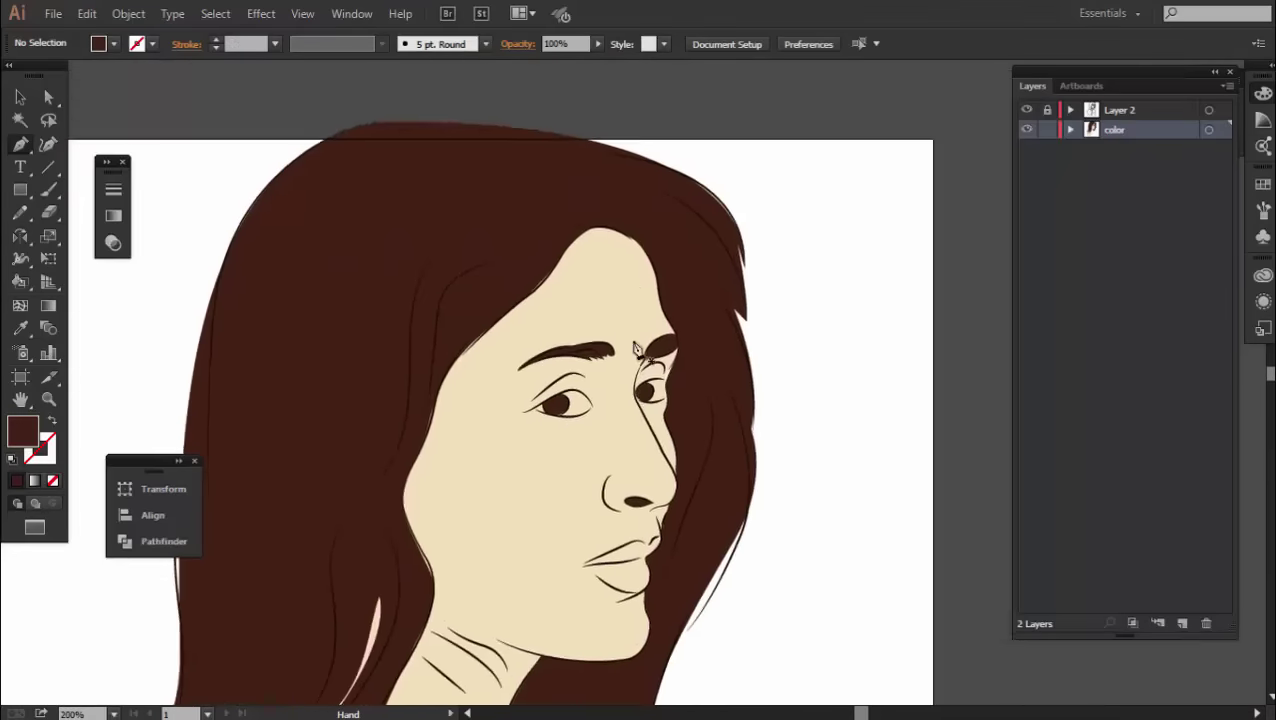
pyautogui.scroll(2, 635, 350)
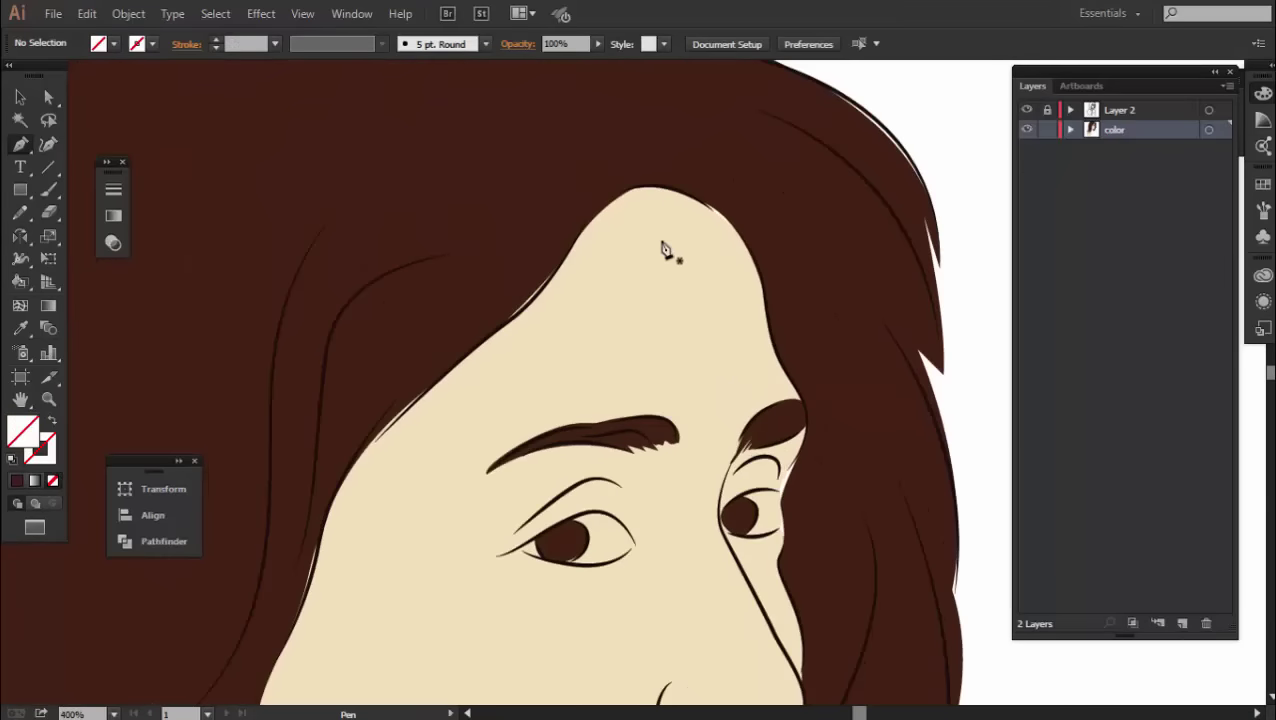
# Trace the shadow path from the hairline down the right edge of the forehead toward the brow.
pyautogui.click(611, 180)
pyautogui.moveTo(731, 280); pyautogui.dragTo(743, 335)
pyautogui.moveTo(706, 501); pyautogui.dragTo(708, 321)
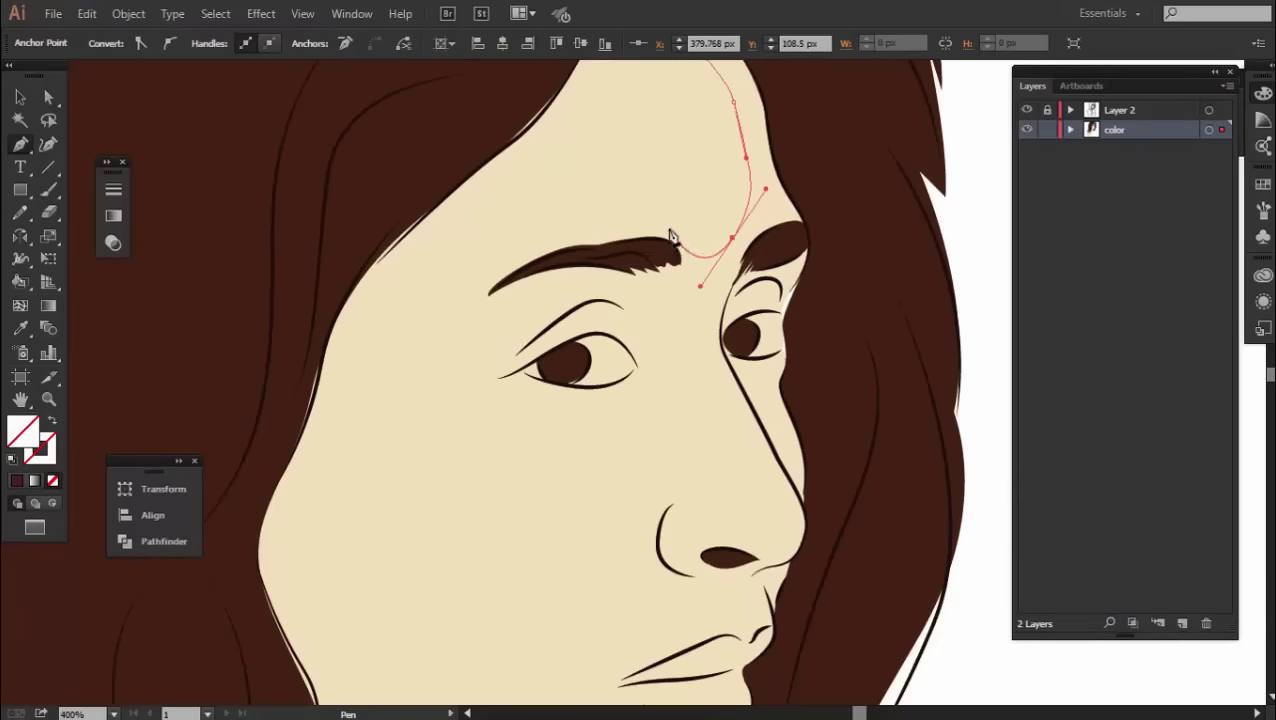
pyautogui.scroll(1, 560, 278)
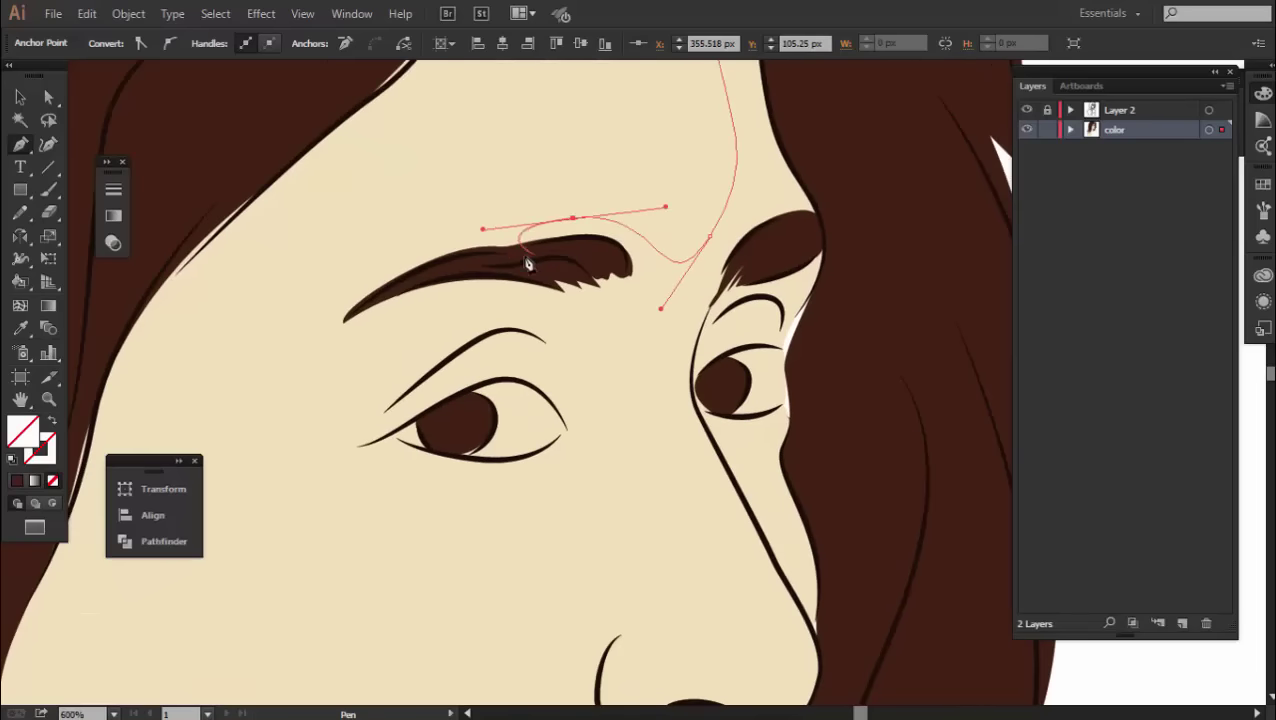
pyautogui.moveTo(661, 262); pyautogui.dragTo(674, 376)
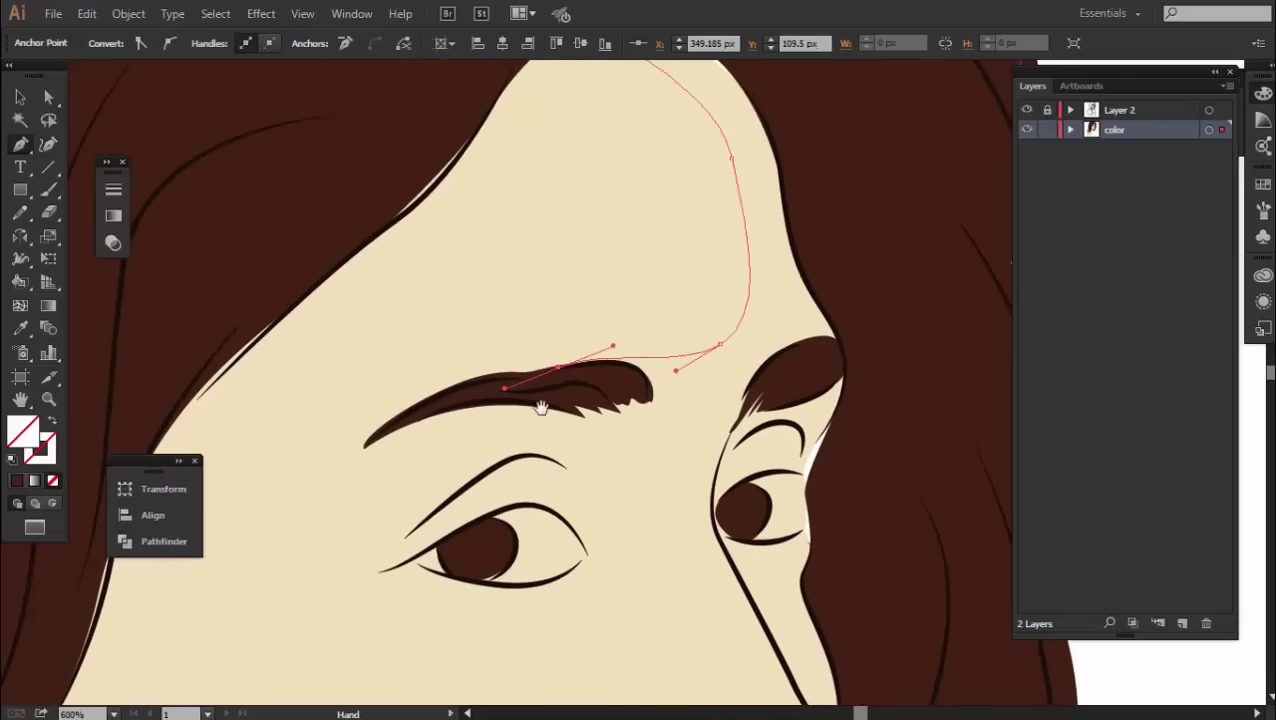
pyautogui.moveTo(540, 407); pyautogui.dragTo(615, 209)
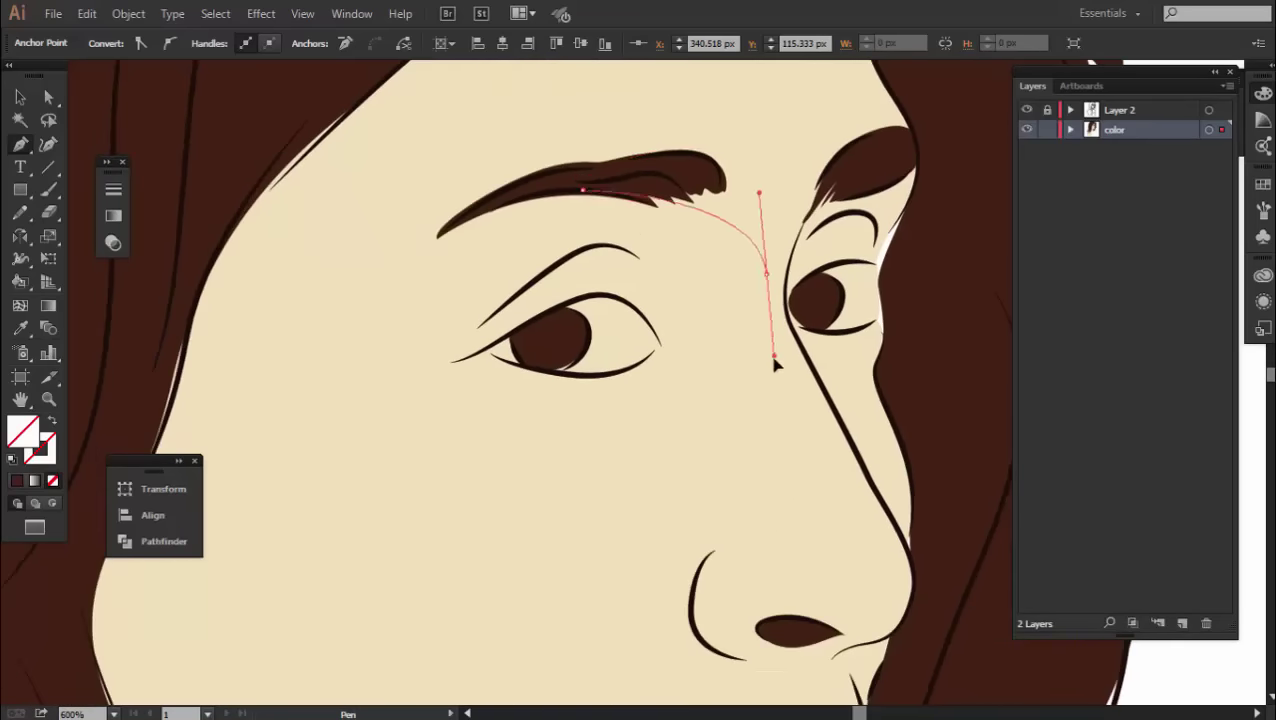
pyautogui.moveTo(776, 365); pyautogui.dragTo(752, 309)
pyautogui.scroll(1, 830, 493)
# Extend the shadow path beside the nose bridge, down the nose and below it.
pyautogui.moveTo(833, 503); pyautogui.dragTo(826, 540)
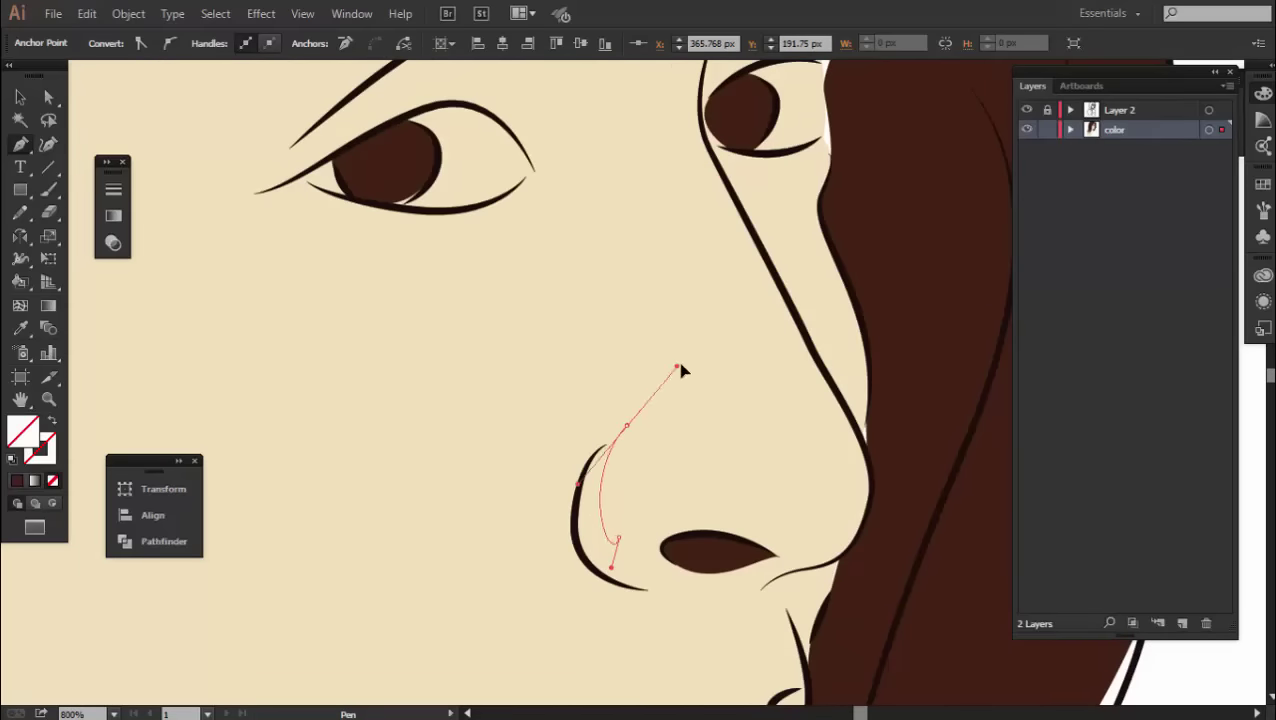
pyautogui.moveTo(625, 427); pyautogui.dragTo(575, 442)
pyautogui.moveTo(556, 540); pyautogui.dragTo(573, 587)
pyautogui.moveTo(577, 587); pyautogui.dragTo(587, 340)
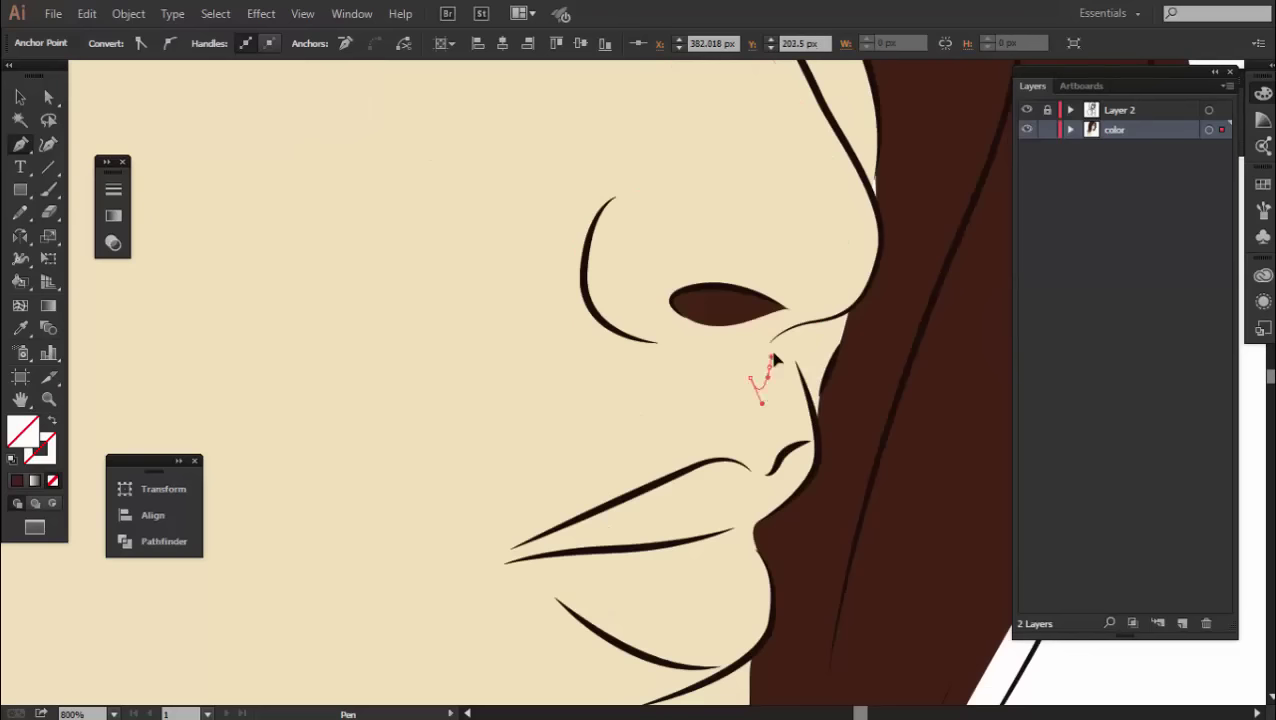
pyautogui.moveTo(855, 428); pyautogui.dragTo(883, 375)
pyautogui.scroll(-2, 921, 300)
pyautogui.moveTo(940, 228); pyautogui.dragTo(857, 477)
pyautogui.scroll(4, 850, 440)
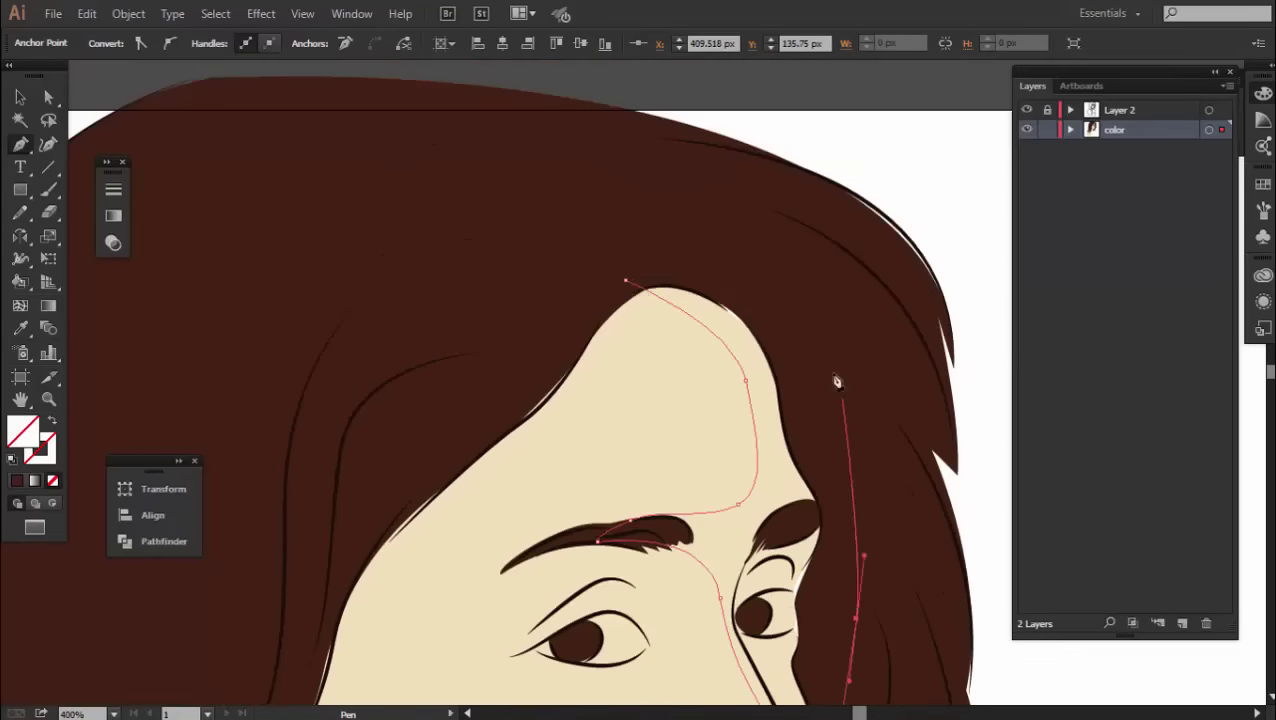
# Fill the shadow with a darker tan based on the skin colour and send it behind the hair.
pyautogui.click(590, 397)
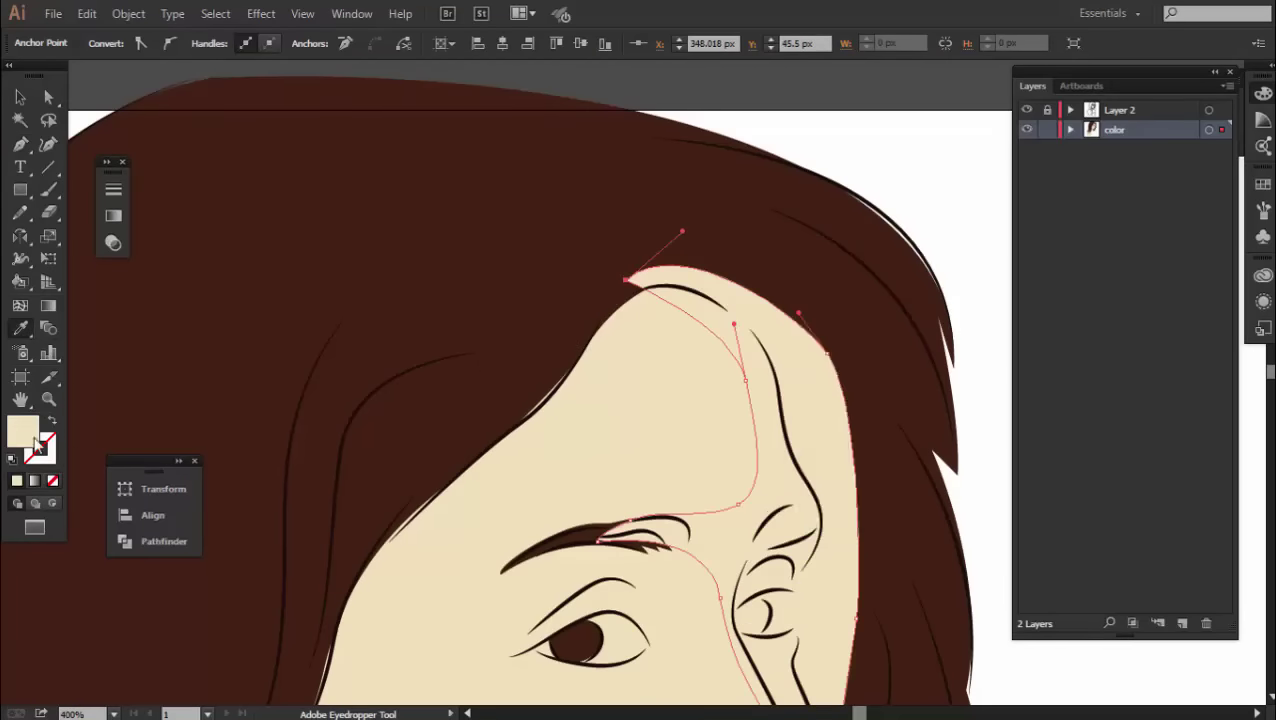
pyautogui.doubleClick(22, 430)
pyautogui.press('Return')
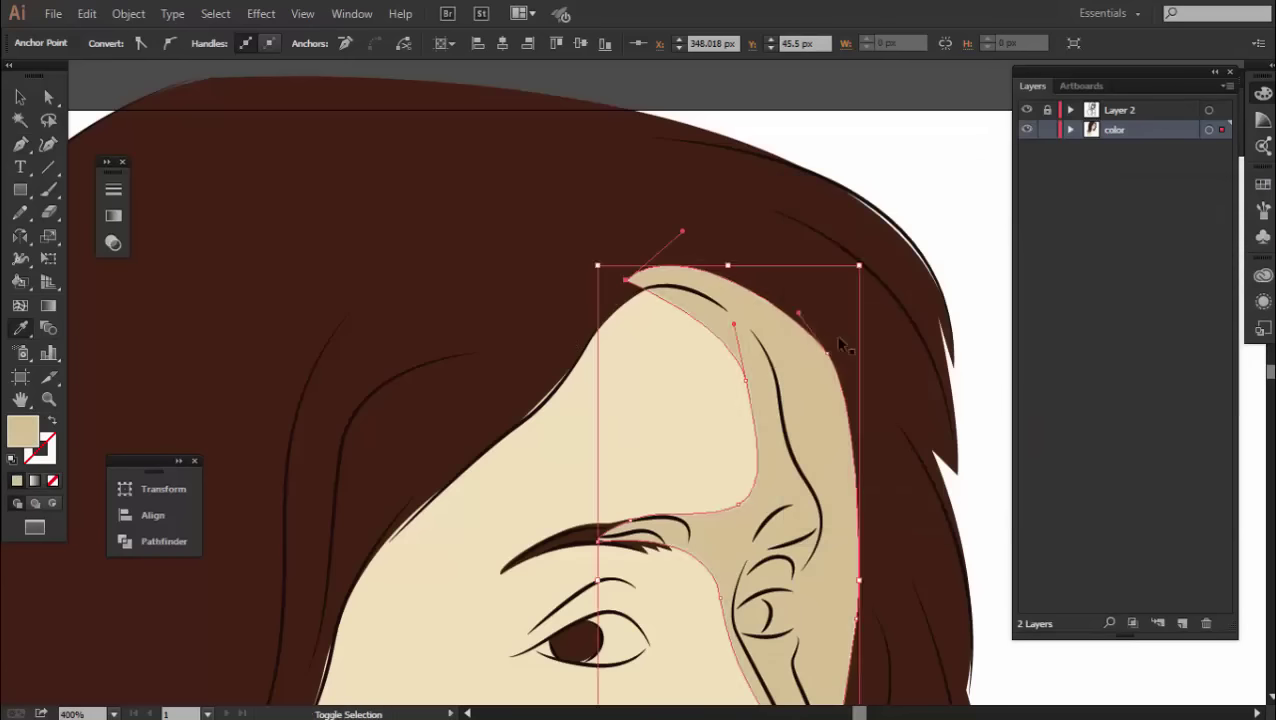
pyautogui.press('v')
pyautogui.hotkey('ctrl', '[')
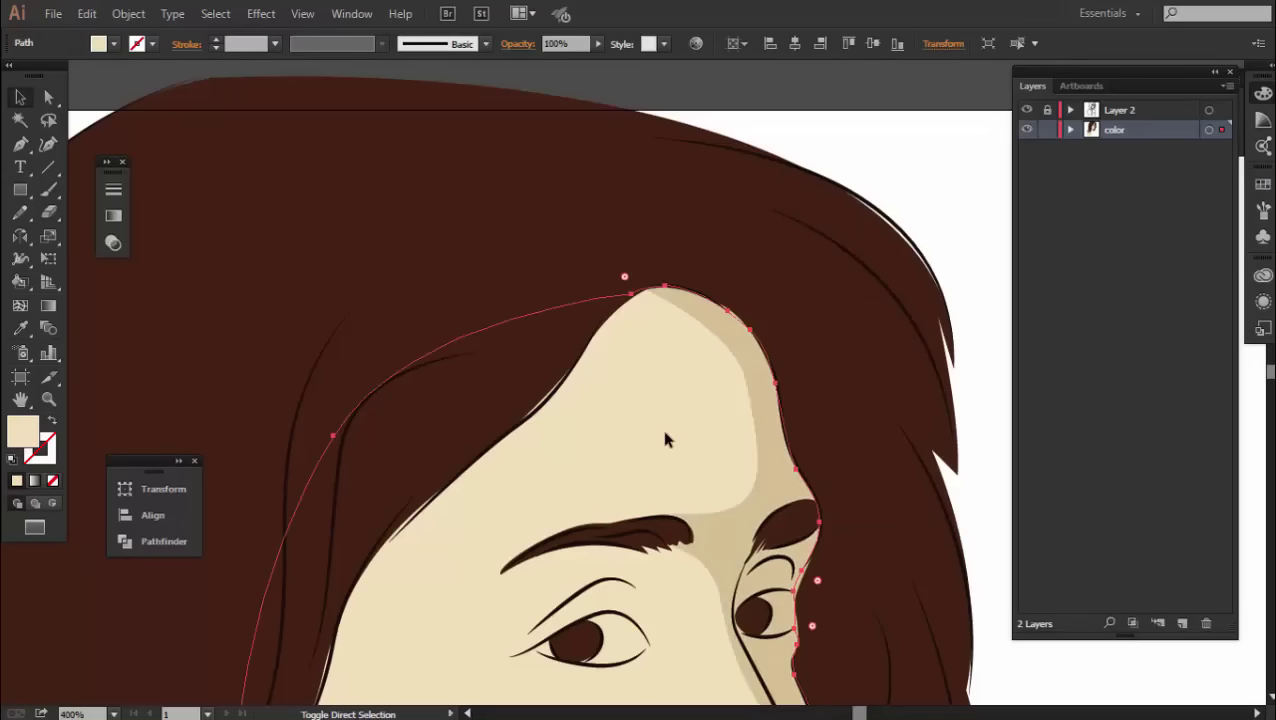
pyautogui.press('p')
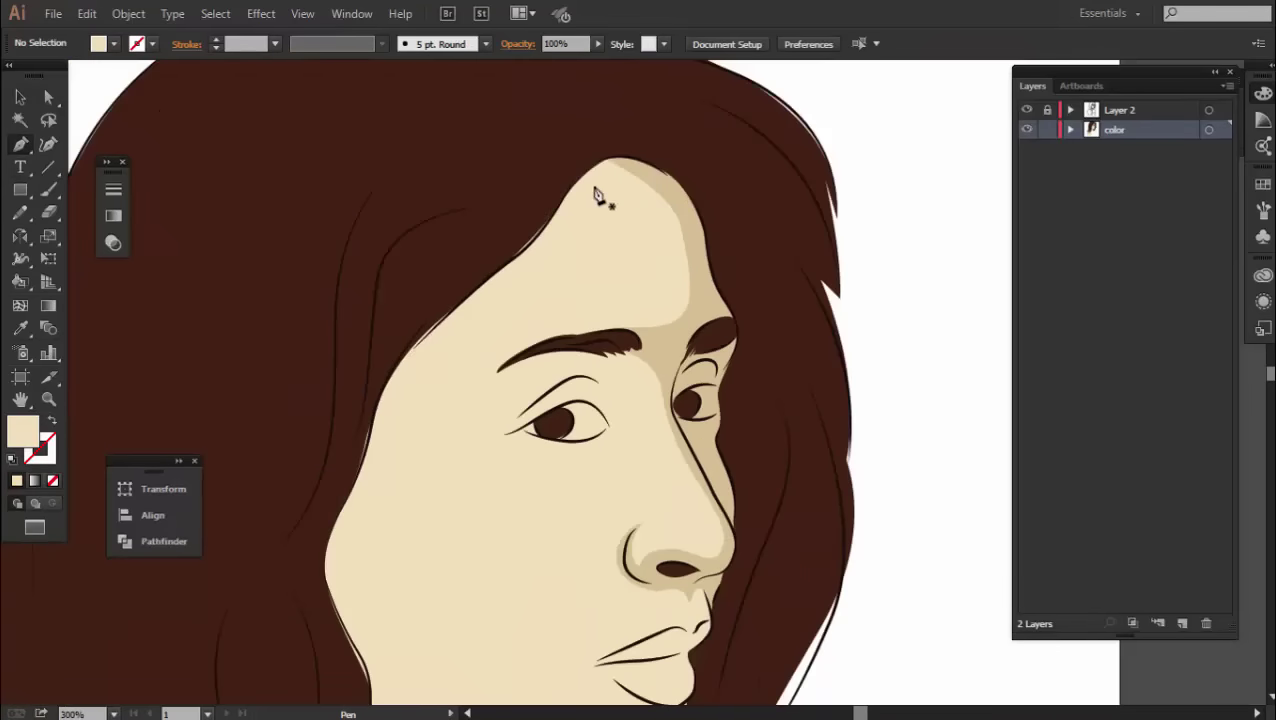
# Trace and close a shadow path around the eye socket to the upper lip, undoing misplaced anchors.
pyautogui.moveTo(484, 376); pyautogui.dragTo(473, 392)
pyautogui.hotkey('ctrl', '+')
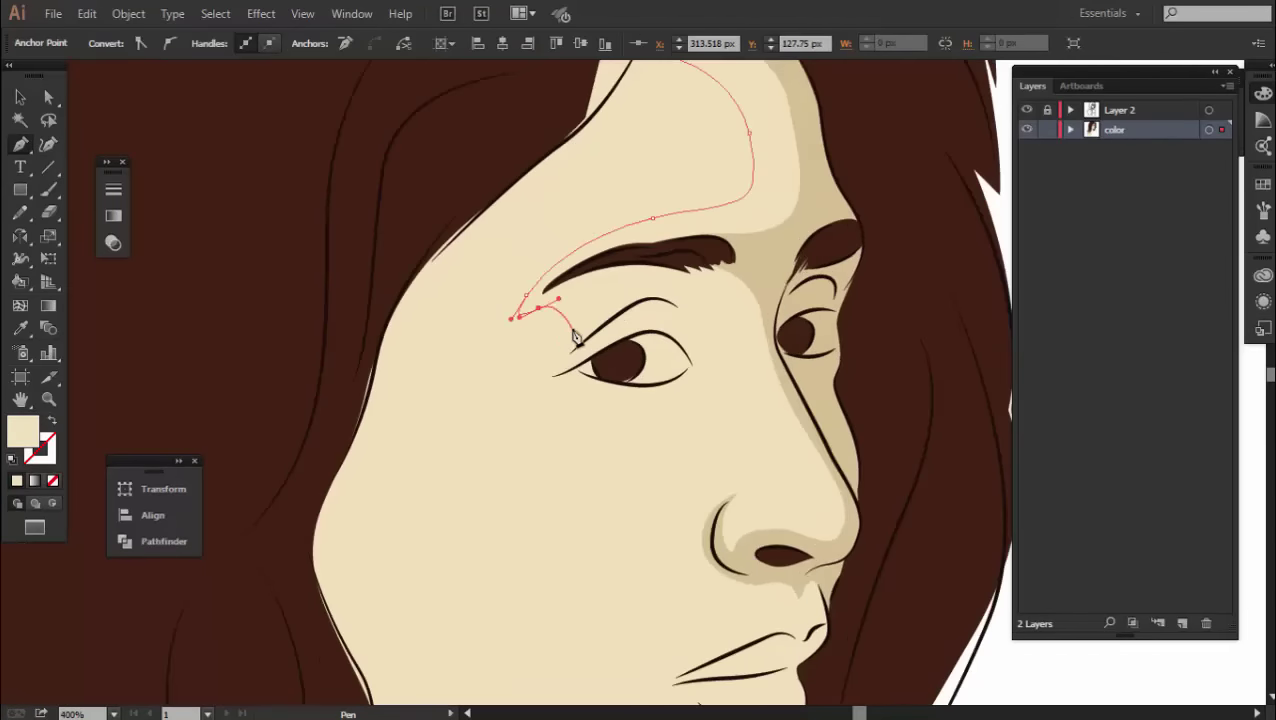
pyautogui.hotkey('ctrl', 'z')
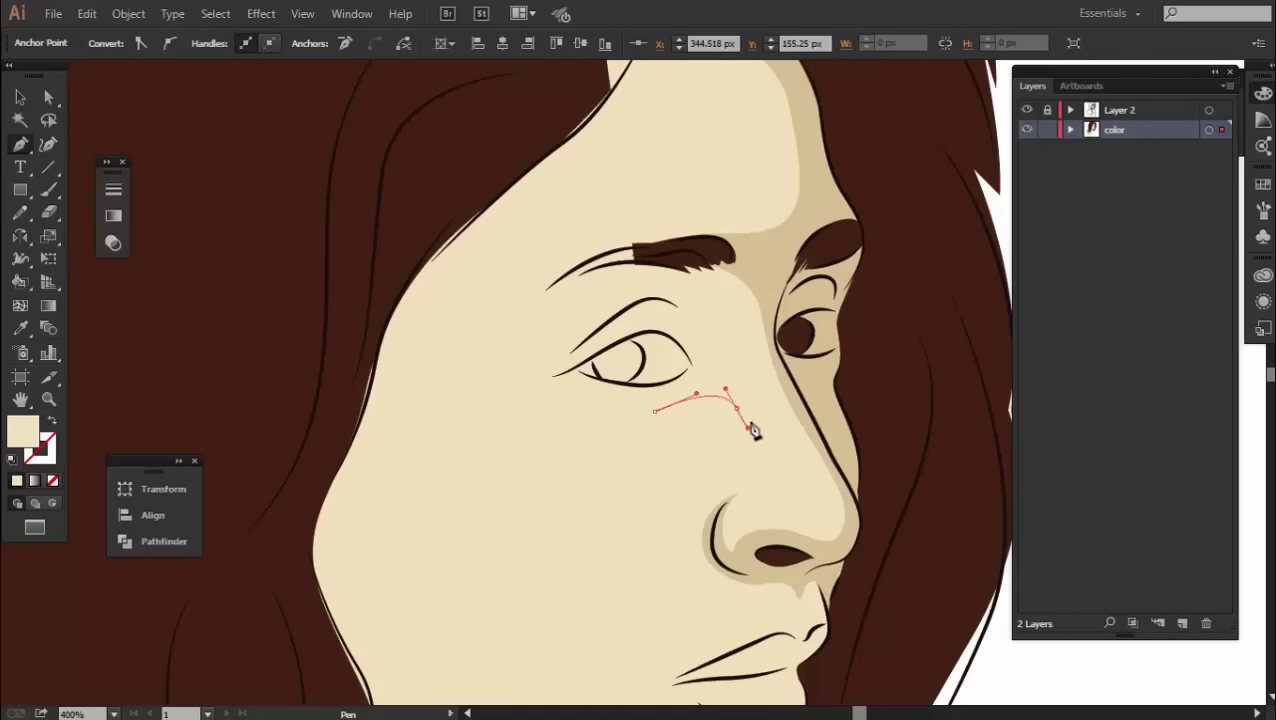
pyautogui.hotkey('ctrl', 'z')
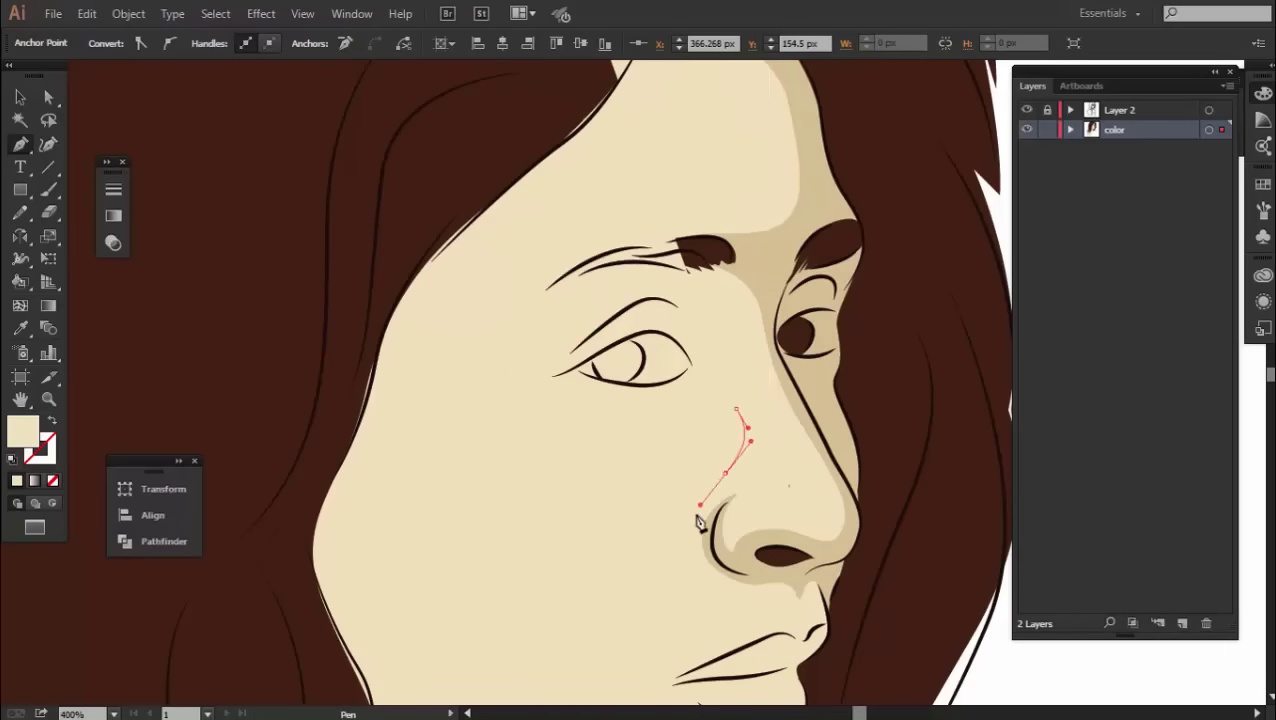
pyautogui.scroll(-3, 690, 444)
pyautogui.moveTo(759, 496); pyautogui.dragTo(765, 540)
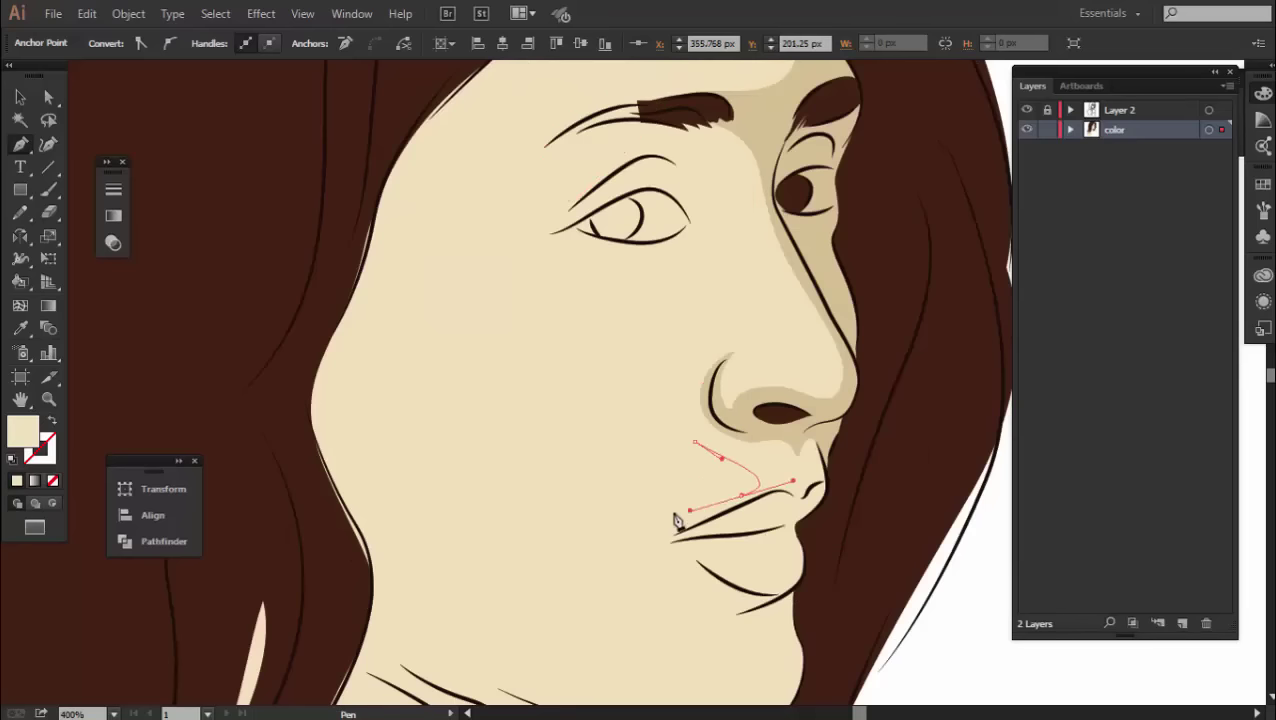
pyautogui.moveTo(684, 591); pyautogui.dragTo(674, 498)
pyautogui.scroll(-3, 775, 596)
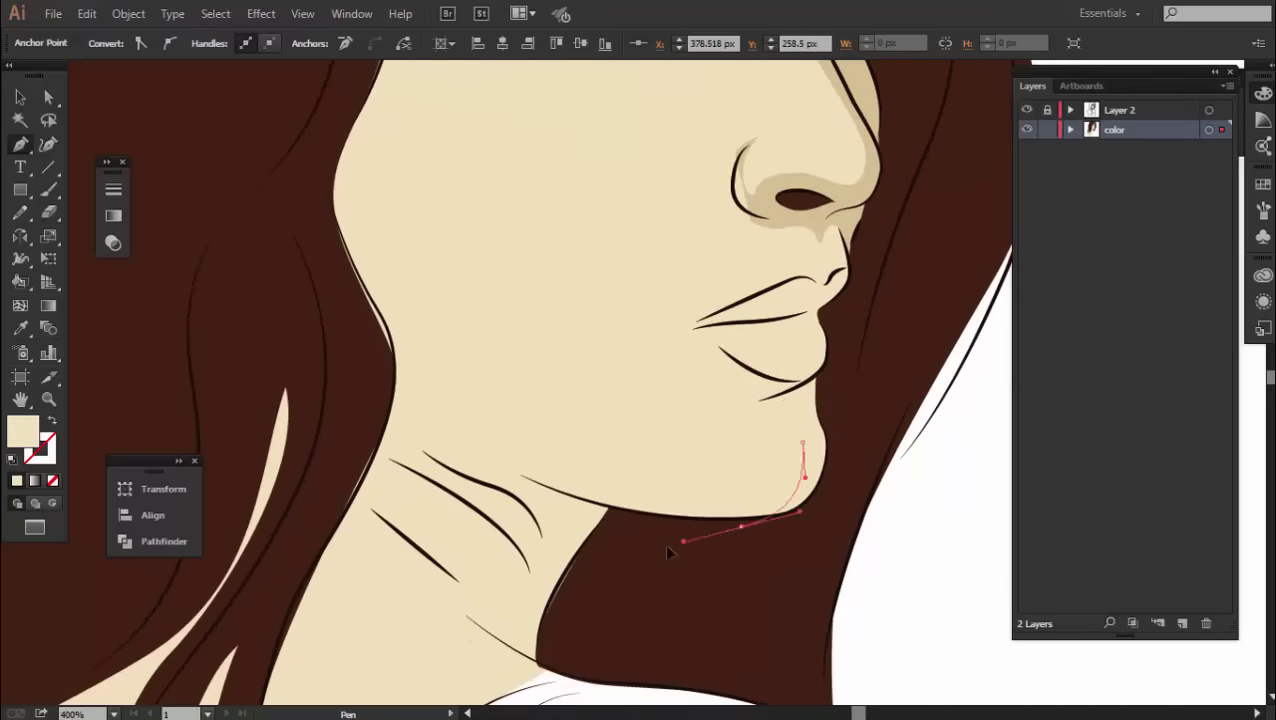
pyautogui.scroll(10, 700, 500)
pyautogui.scroll(2, 507, 354)
pyautogui.click(503, 350)
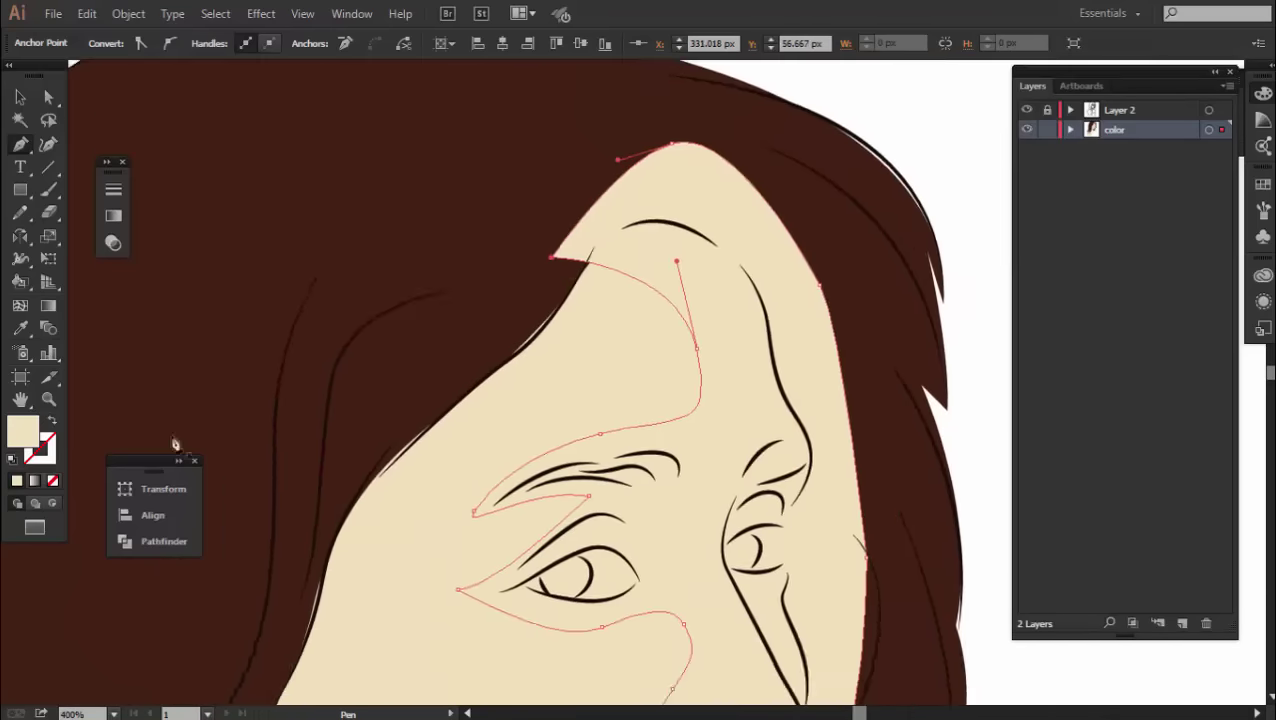
# Give the forehead shadow shape a darker tan fill in the Color Picker.
pyautogui.doubleClick(22, 432)
pyautogui.click(873, 270)
pyautogui.click(1244, 246)
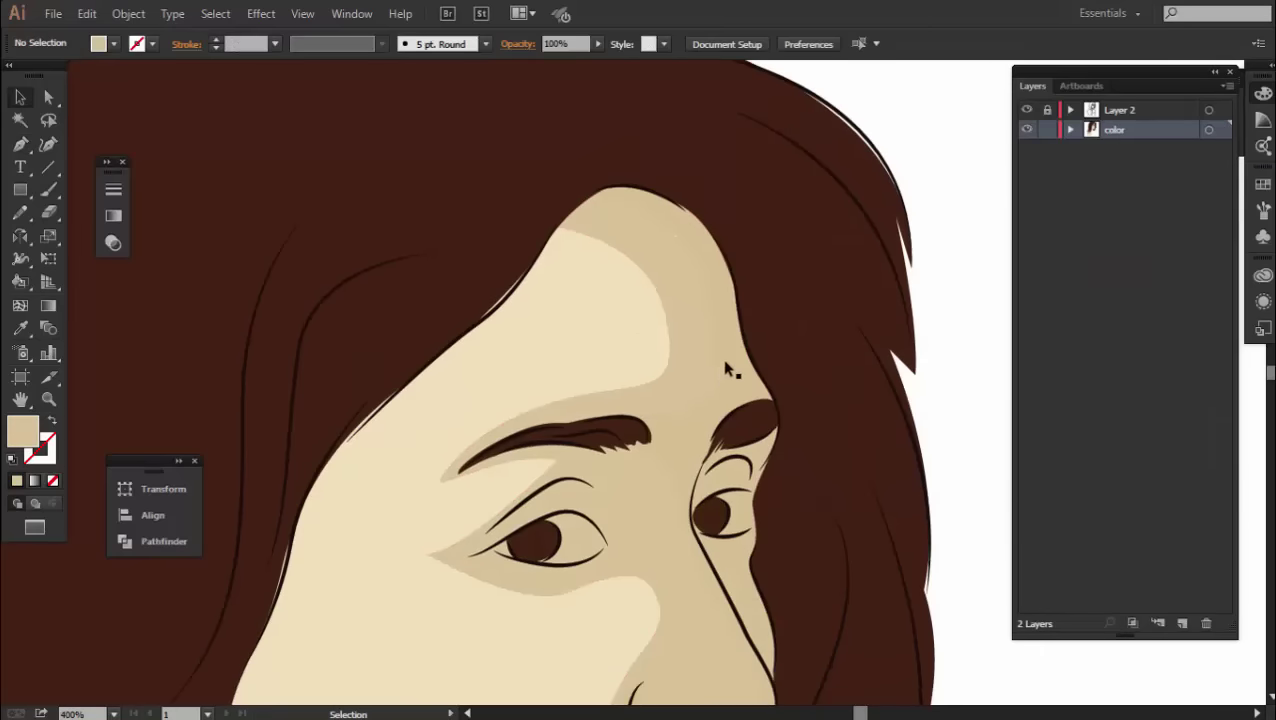
pyautogui.click(640, 300)
pyautogui.doubleClick(22, 432)
pyautogui.click(1247, 246)
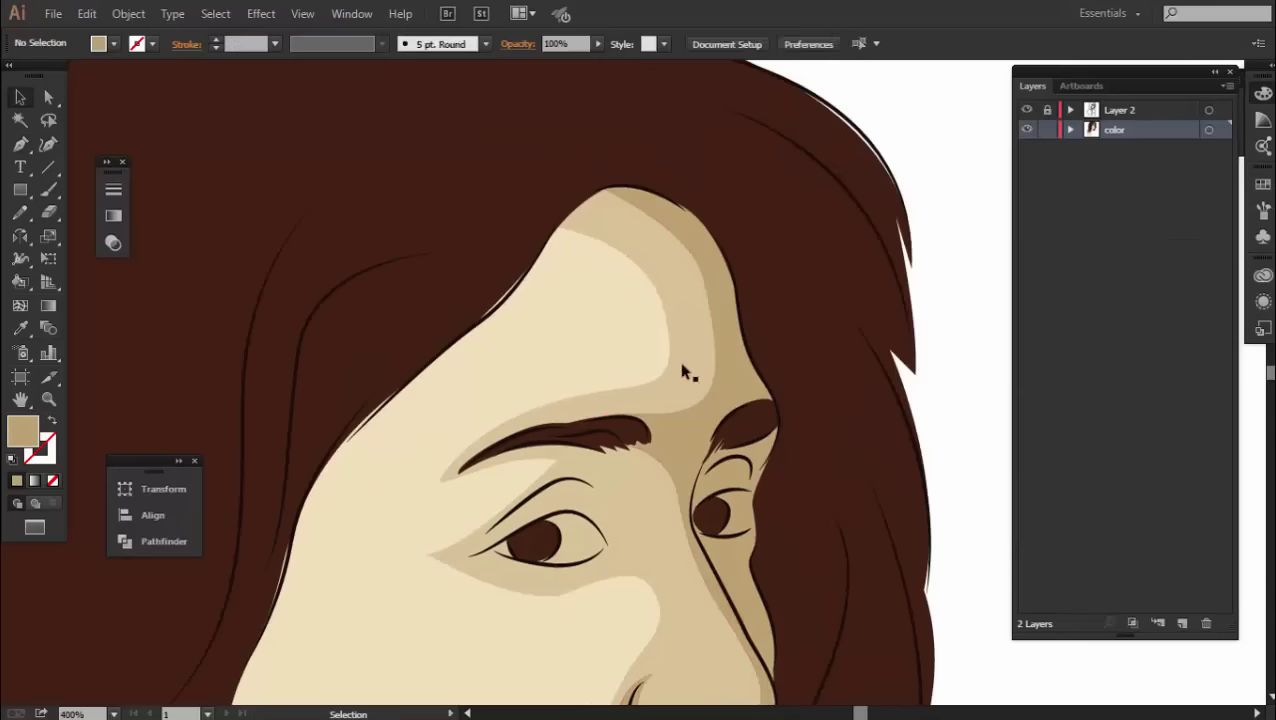
# Set both the large face shadow and the nose shadow to Multiply blending.
pyautogui.hotkey('ctrl', '+')
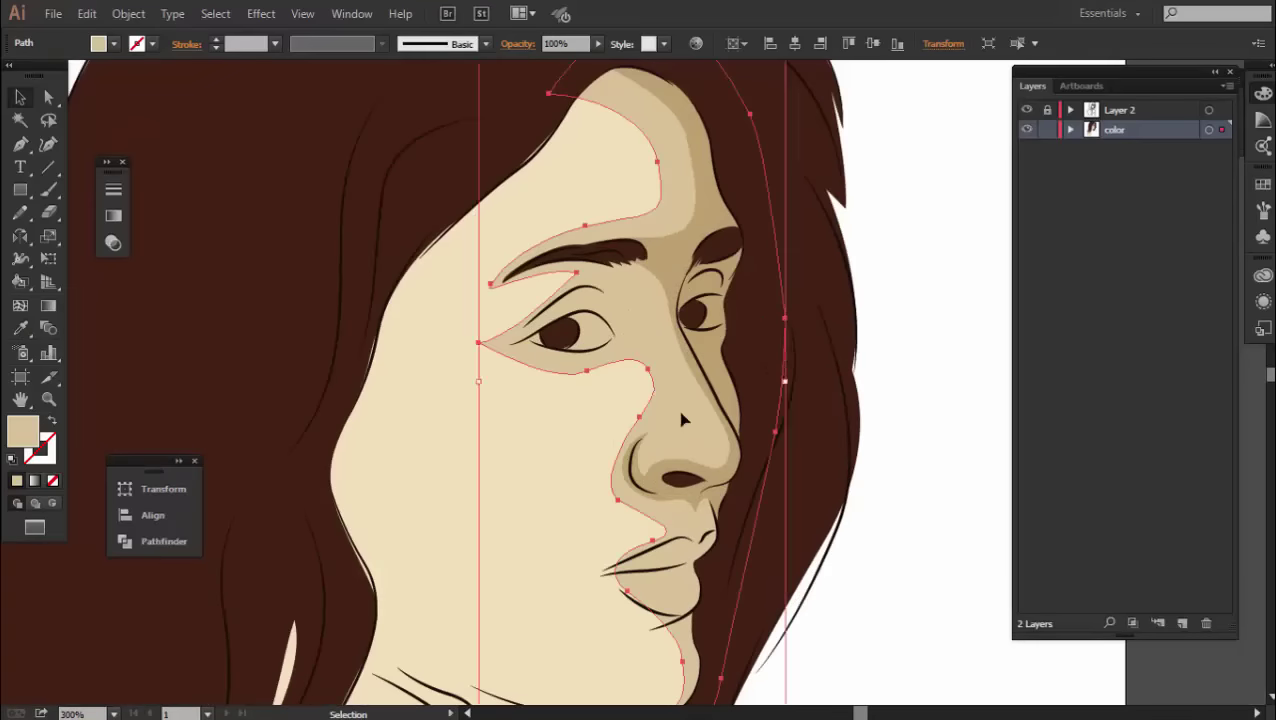
pyautogui.click(455, 100)
pyautogui.click(113, 189)
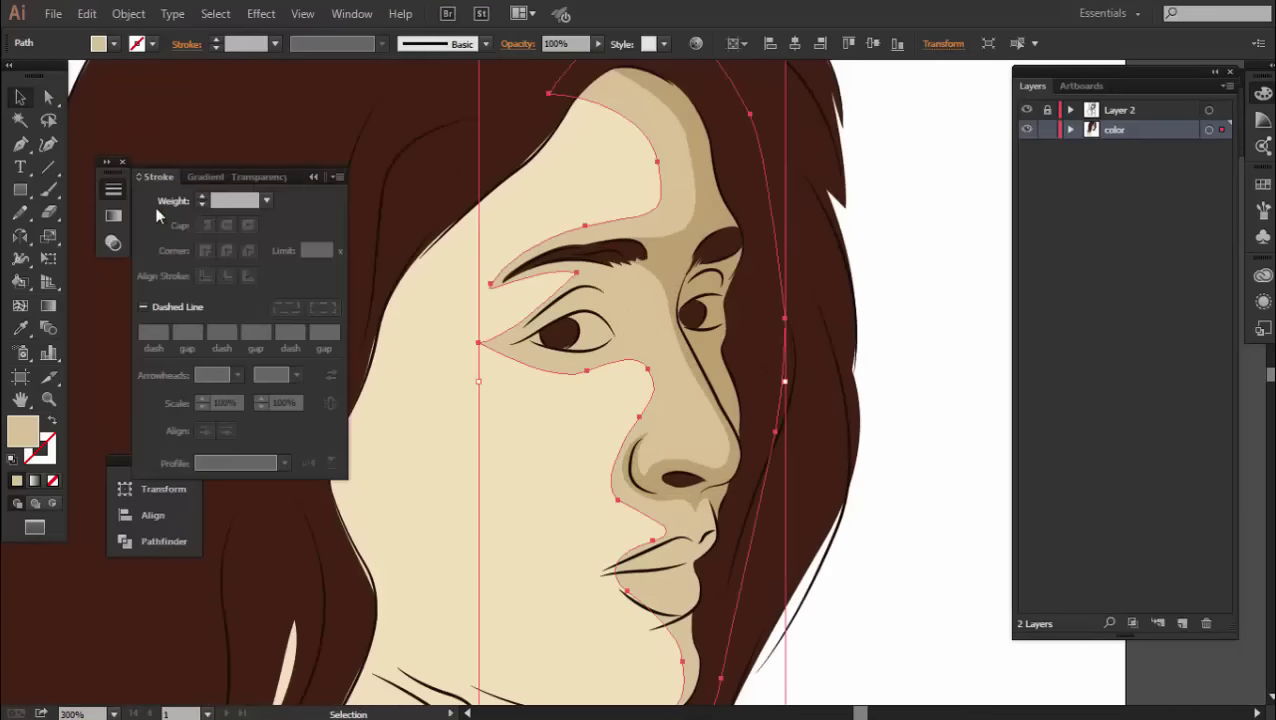
pyautogui.click(232, 177)
pyautogui.click(180, 200)
pyautogui.click(170, 262)
pyautogui.click(113, 242)
pyautogui.click(667, 262)
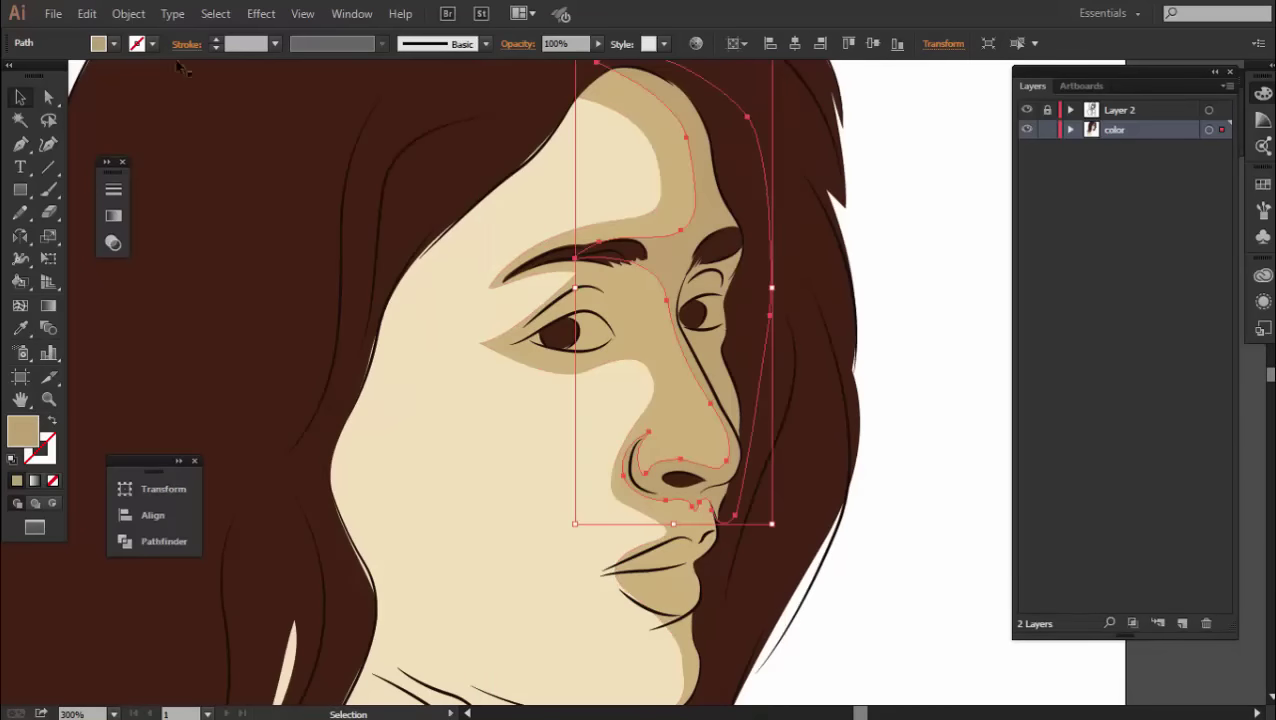
pyautogui.click(113, 189)
pyautogui.click(245, 177)
pyautogui.click(190, 200)
pyautogui.click(170, 262)
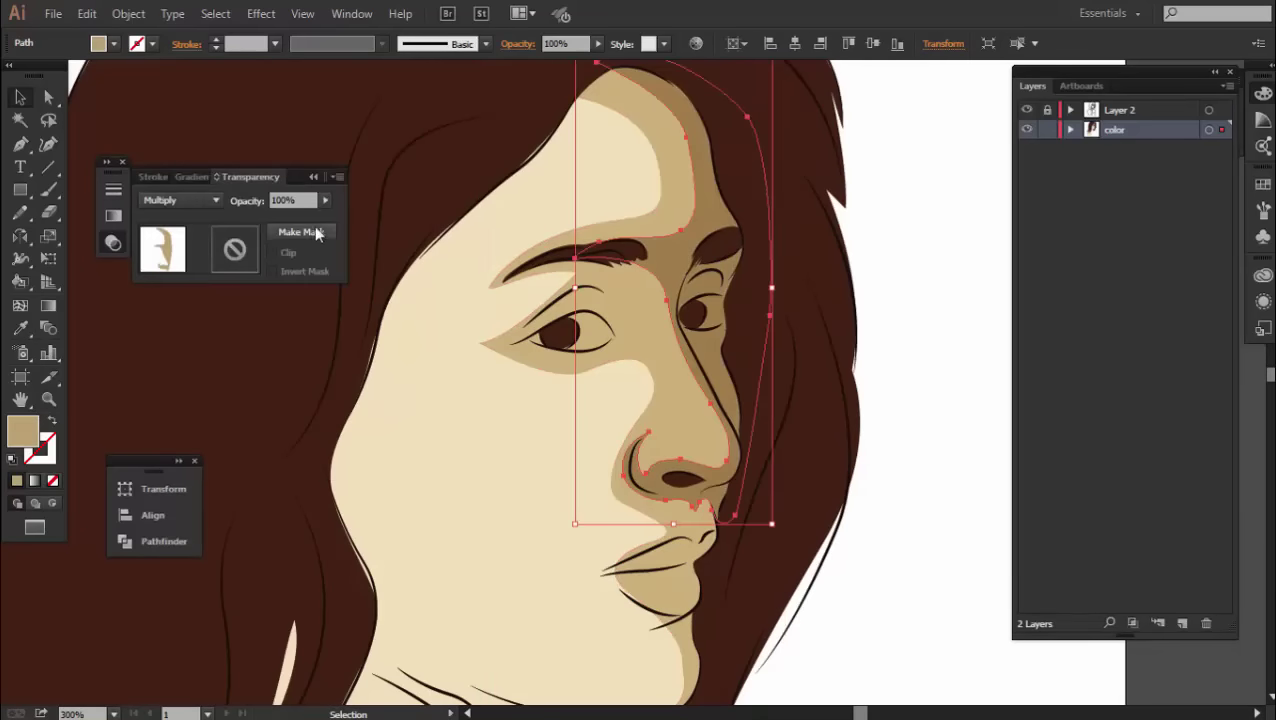
# Lower the shadows' opacity to 58% and deselect.
pyautogui.click(651, 224)
pyautogui.moveTo(322, 204); pyautogui.dragTo(267, 216)
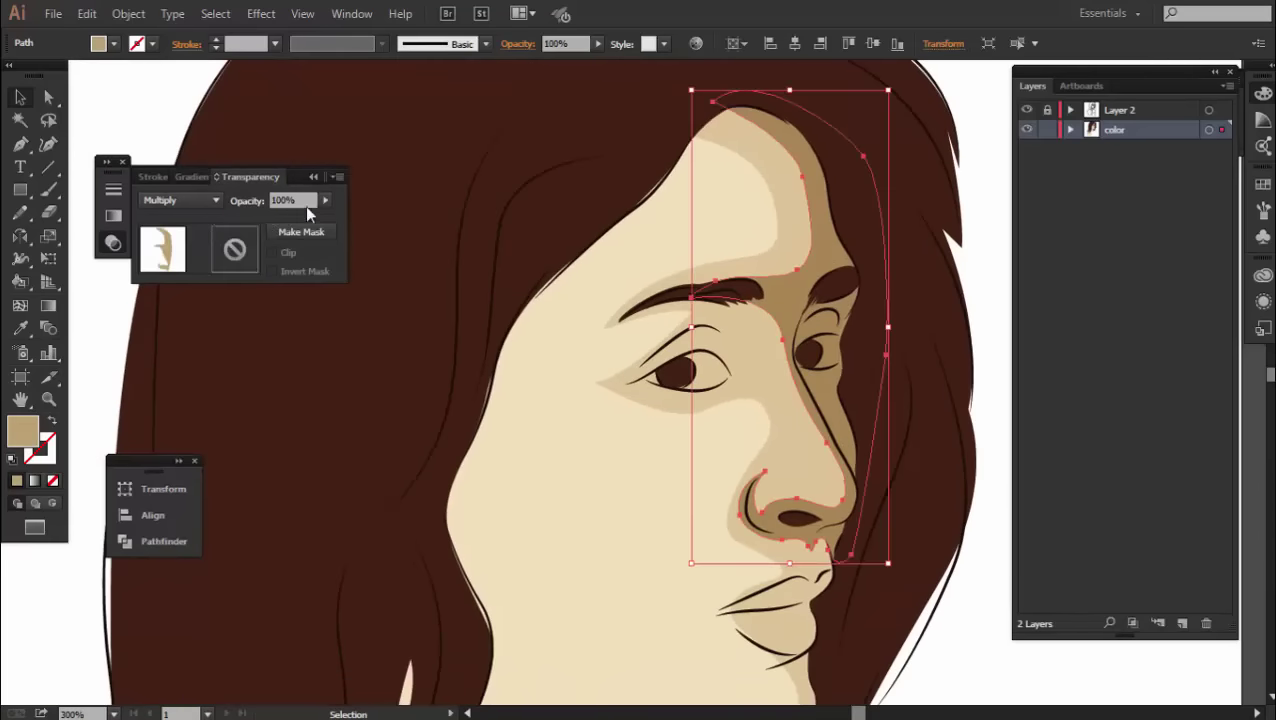
pyautogui.moveTo(302, 224); pyautogui.dragTo(294, 222)
pyautogui.write('58')
pyautogui.click(978, 268)
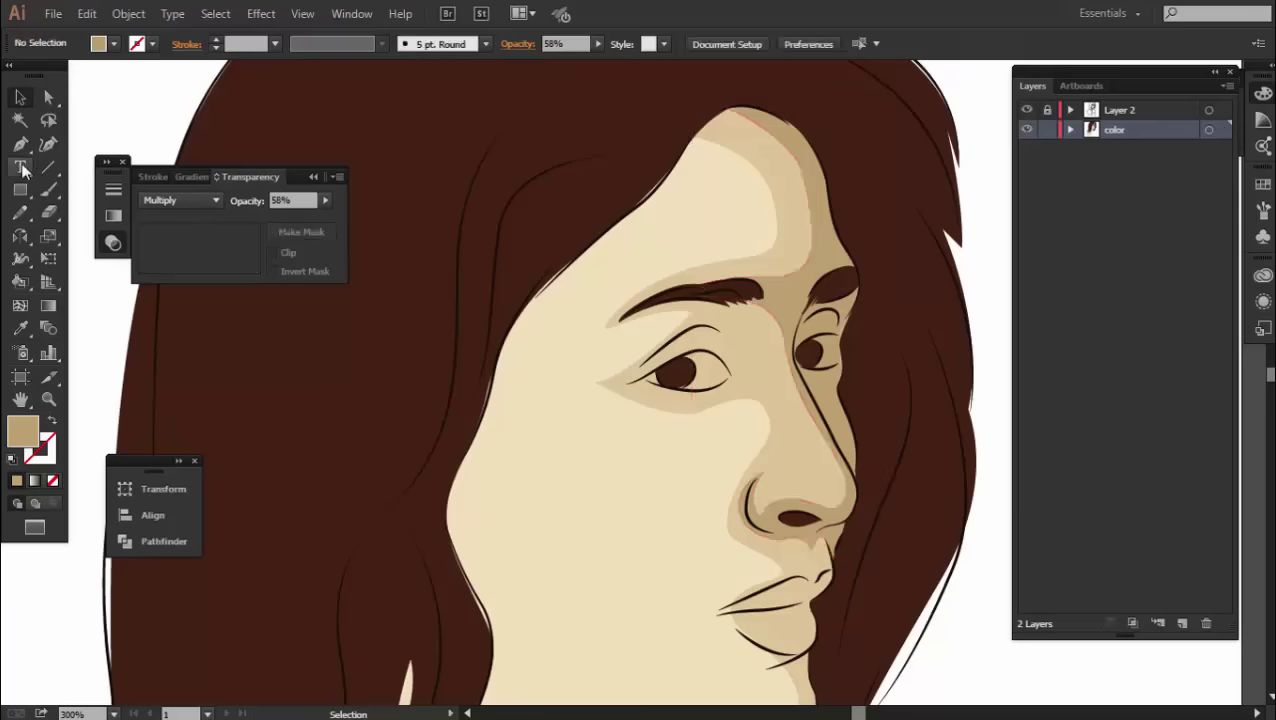
# Draw the cheek shadow path along the jaw and chin, down the neck and over the neck crease.
pyautogui.click(628, 210)
pyautogui.moveTo(527, 356); pyautogui.dragTo(524, 456)
pyautogui.scroll(-3, 584, 441)
pyautogui.scroll(-2, 524, 456)
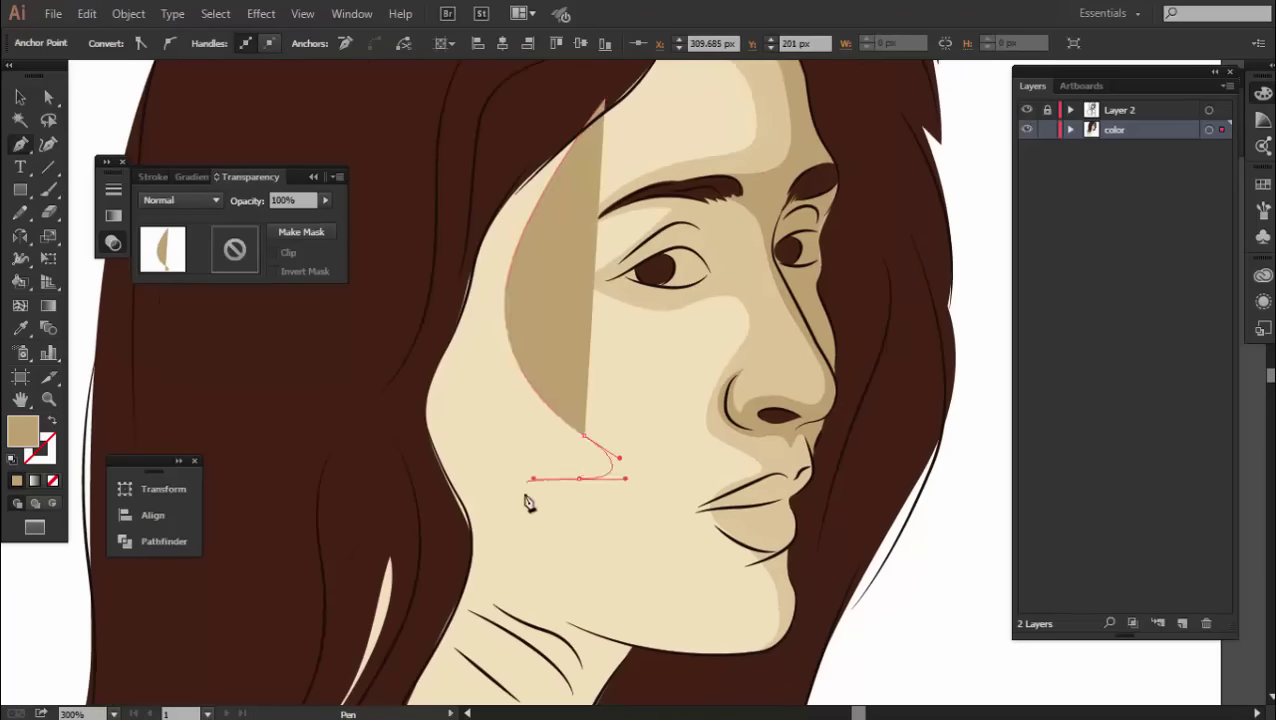
pyautogui.click(553, 503)
pyautogui.moveTo(716, 555); pyautogui.dragTo(800, 544)
pyautogui.scroll(-3, 640, 520)
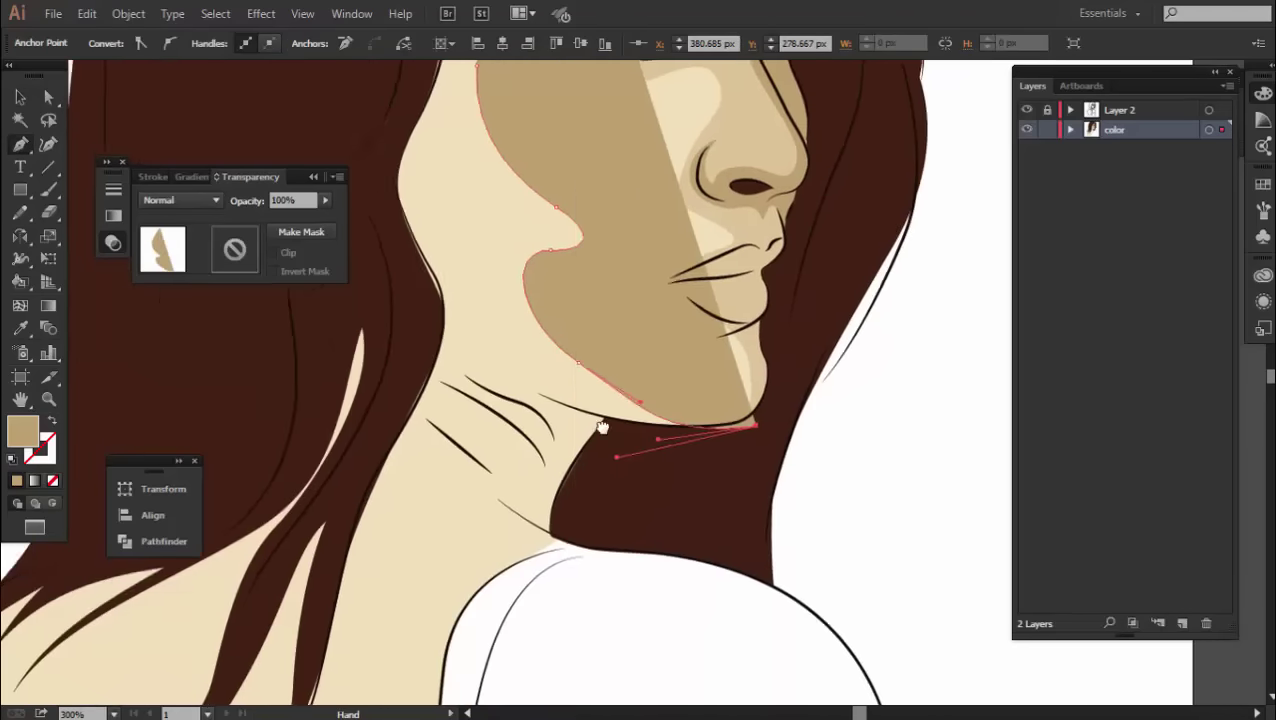
pyautogui.moveTo(580, 478); pyautogui.dragTo(588, 492)
pyautogui.click(466, 598)
pyautogui.click(441, 387)
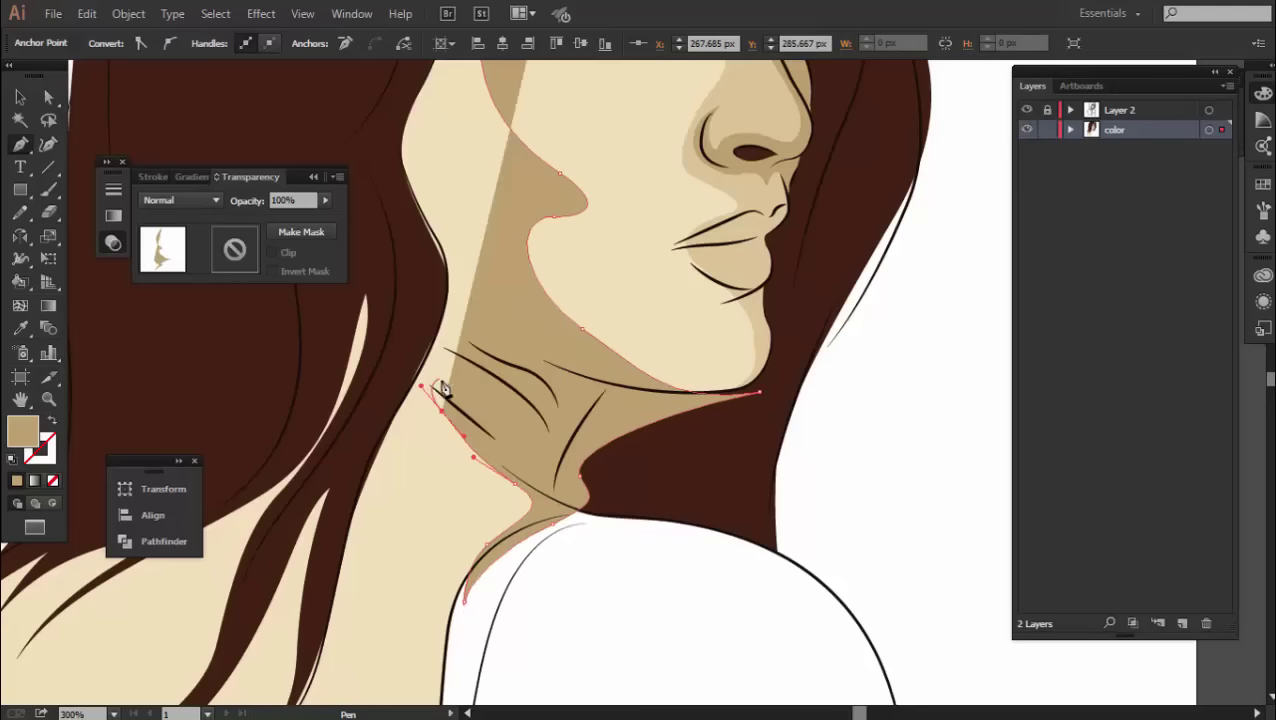
pyautogui.moveTo(515, 410)
pyautogui.mouseDown()
pyautogui.moveTo(451, 364)
pyautogui.moveTo(491, 374)
pyautogui.mouseUp()
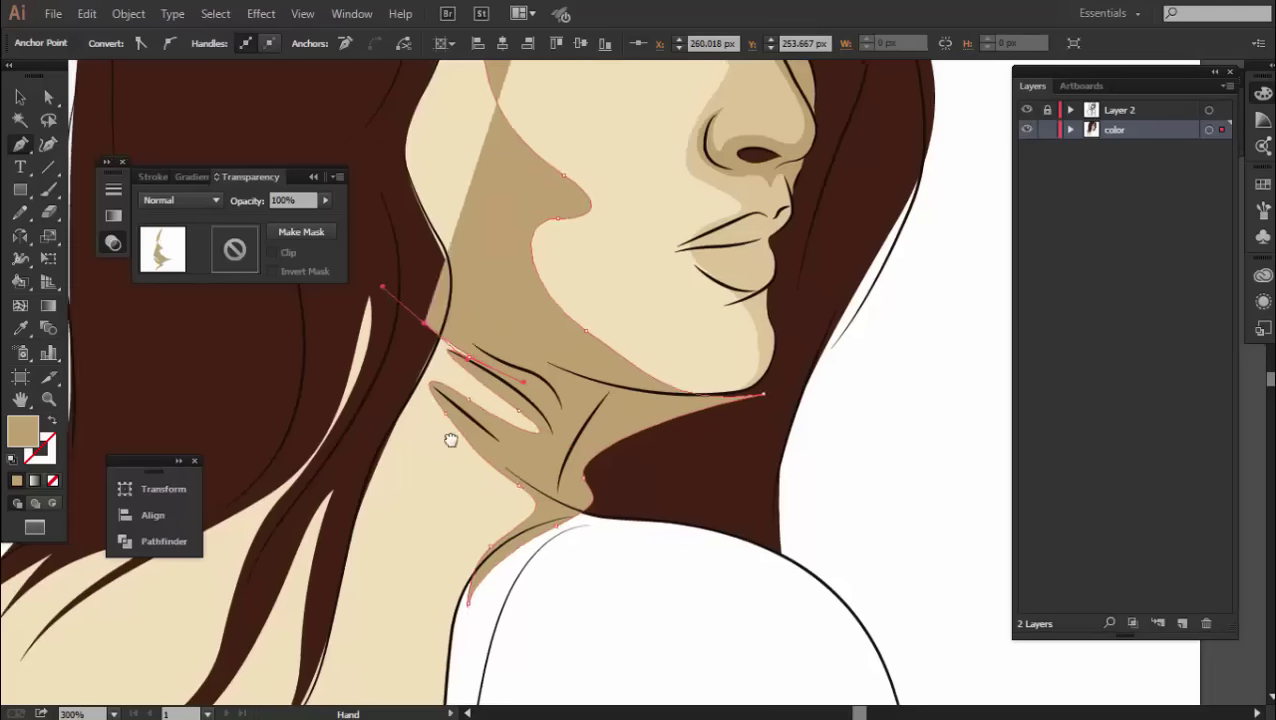
pyautogui.scroll(6, 541, 208)
pyautogui.scroll(4, 655, 327)
# Select the new cheek shadow and zoom around the face to review it.
pyautogui.press('v')
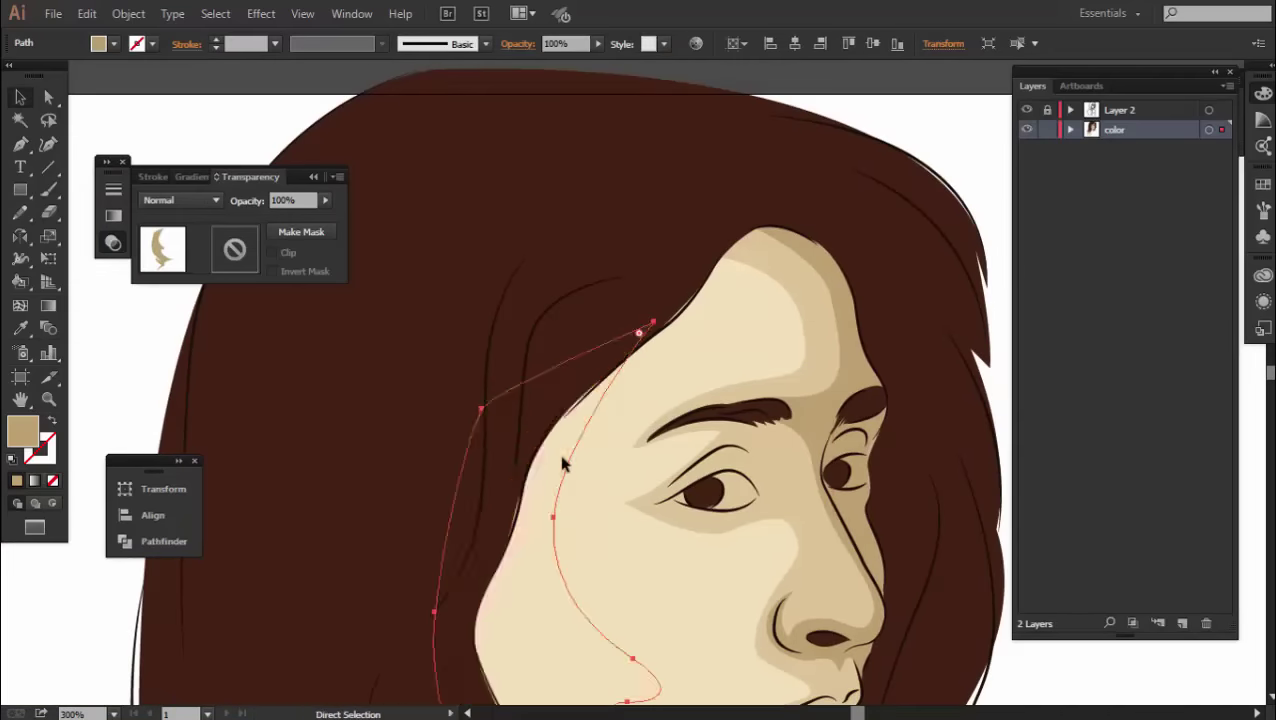
pyautogui.keyDown('ctrl'); pyautogui.click(563, 463); pyautogui.keyUp('ctrl')
pyautogui.hotkey('ctrl', '-')
pyautogui.hotkey('ctrl', 'z')
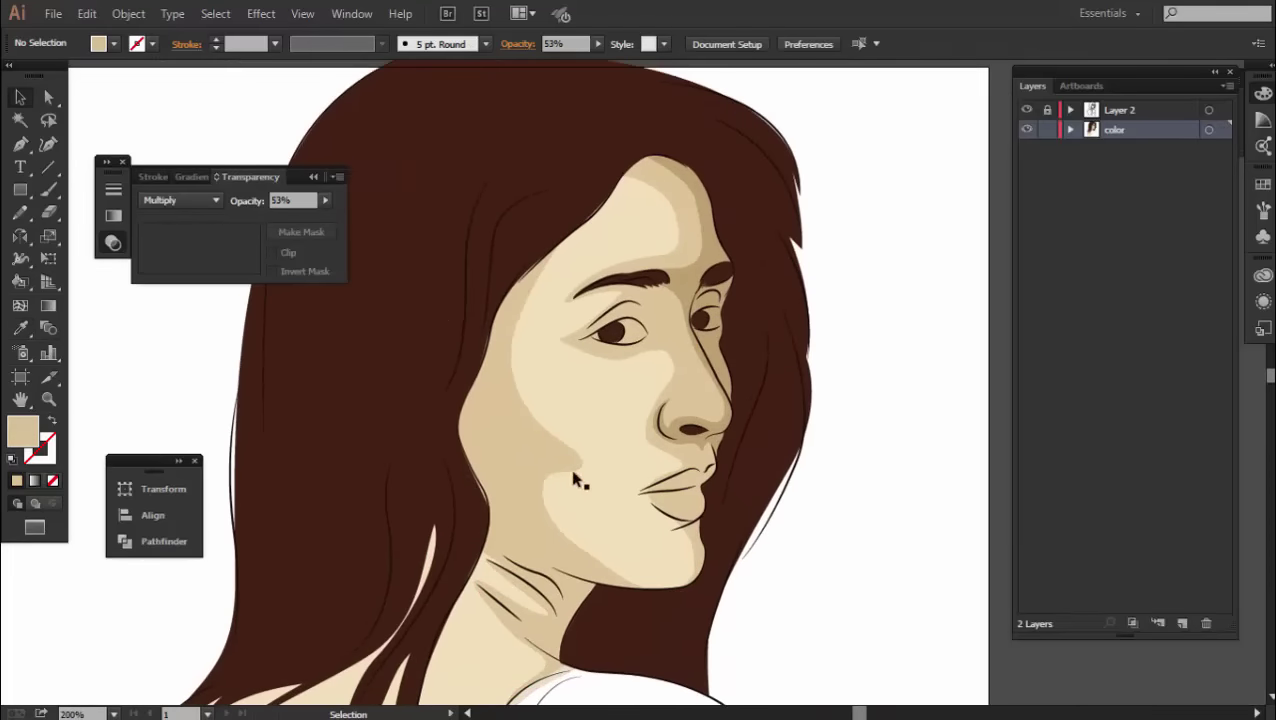
pyautogui.press('p')
pyautogui.hotkey('ctrl', '-')
pyautogui.hotkey('ctrl', '+')
pyautogui.hotkey('ctrl', '+')
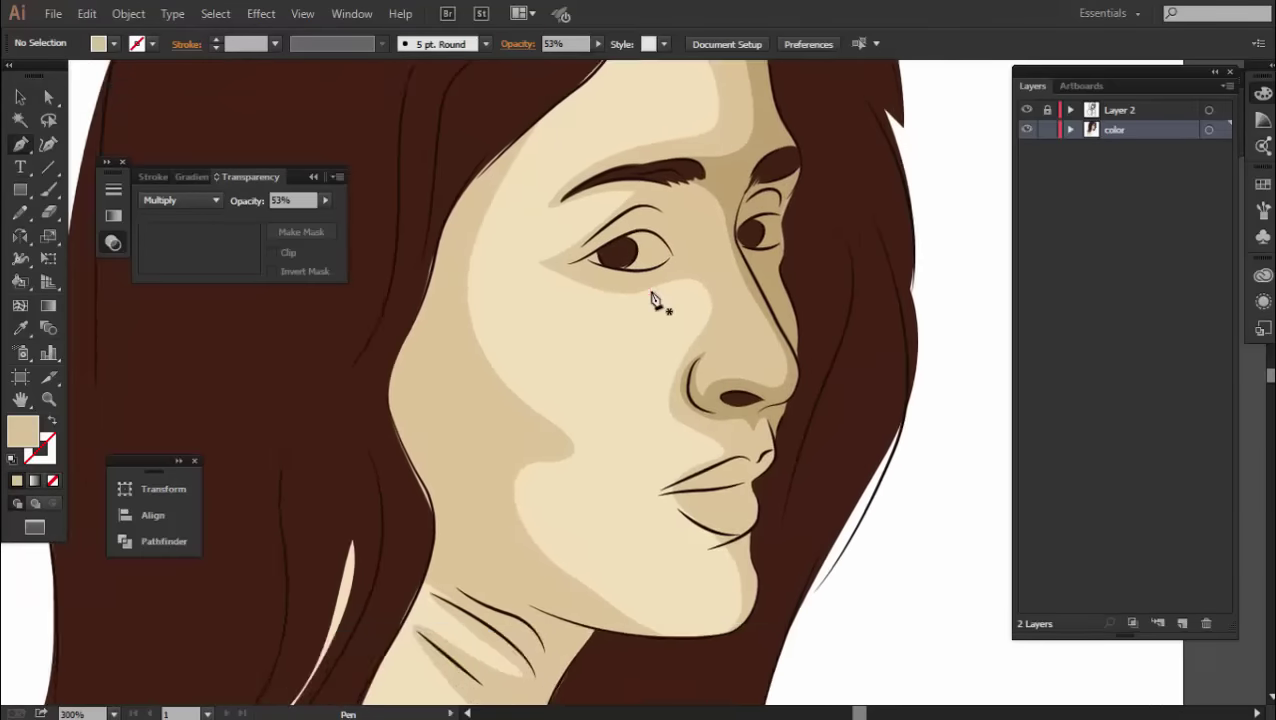
pyautogui.scroll(-5, 604, 427)
pyautogui.scroll(-5, 718, 498)
pyautogui.hotkey('ctrl', '-')
pyautogui.hotkey('ctrl', '-')
pyautogui.hotkey('ctrl', '+')
pyautogui.hotkey('ctrl', '+')
pyautogui.hotkey('ctrl', '+')
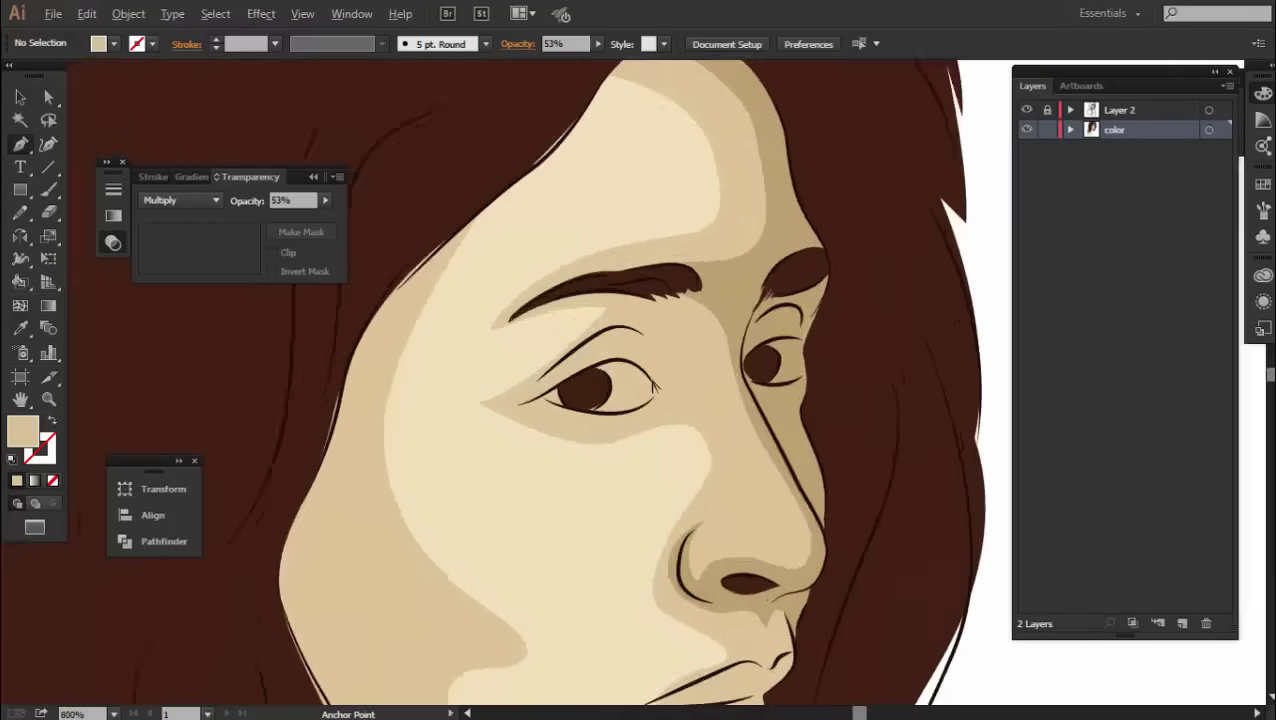
pyautogui.hotkey('ctrl', '+')
pyautogui.hotkey('ctrl', '-')
# Draw a second shadow path from the temple hairline down the side of the face.
pyautogui.moveTo(380, 145); pyautogui.dragTo(490, 222)
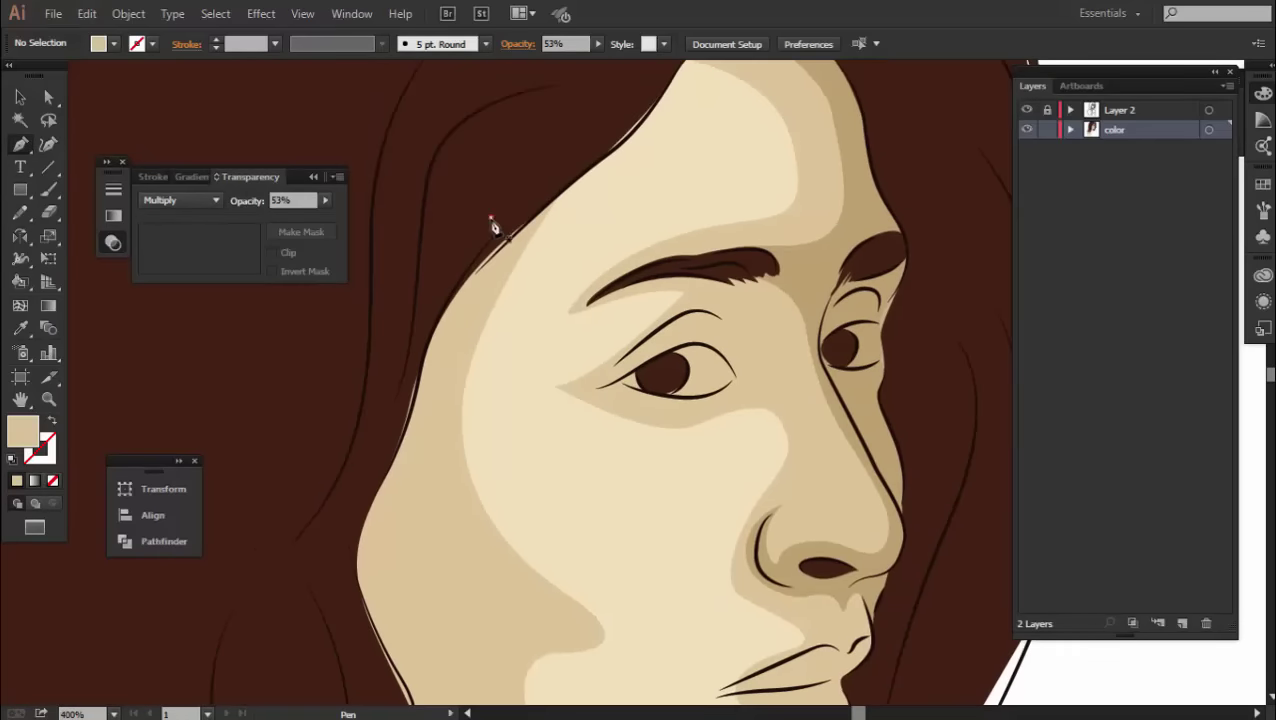
pyautogui.click(490, 222)
pyautogui.moveTo(433, 502)
pyautogui.mouseDown()
pyautogui.moveTo(513, 607)
pyautogui.moveTo(650, 295)
pyautogui.mouseUp()
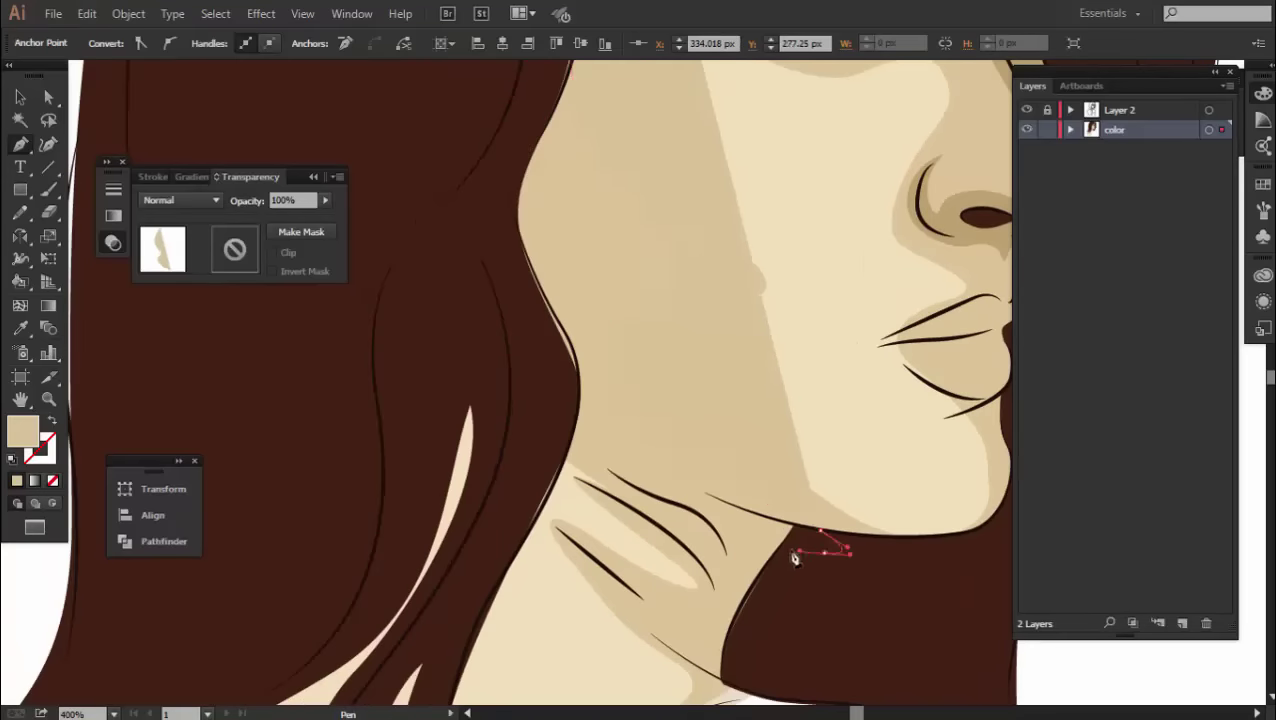
pyautogui.scroll(5, 600, 350)
pyautogui.moveTo(606, 356); pyautogui.dragTo(690, 172)
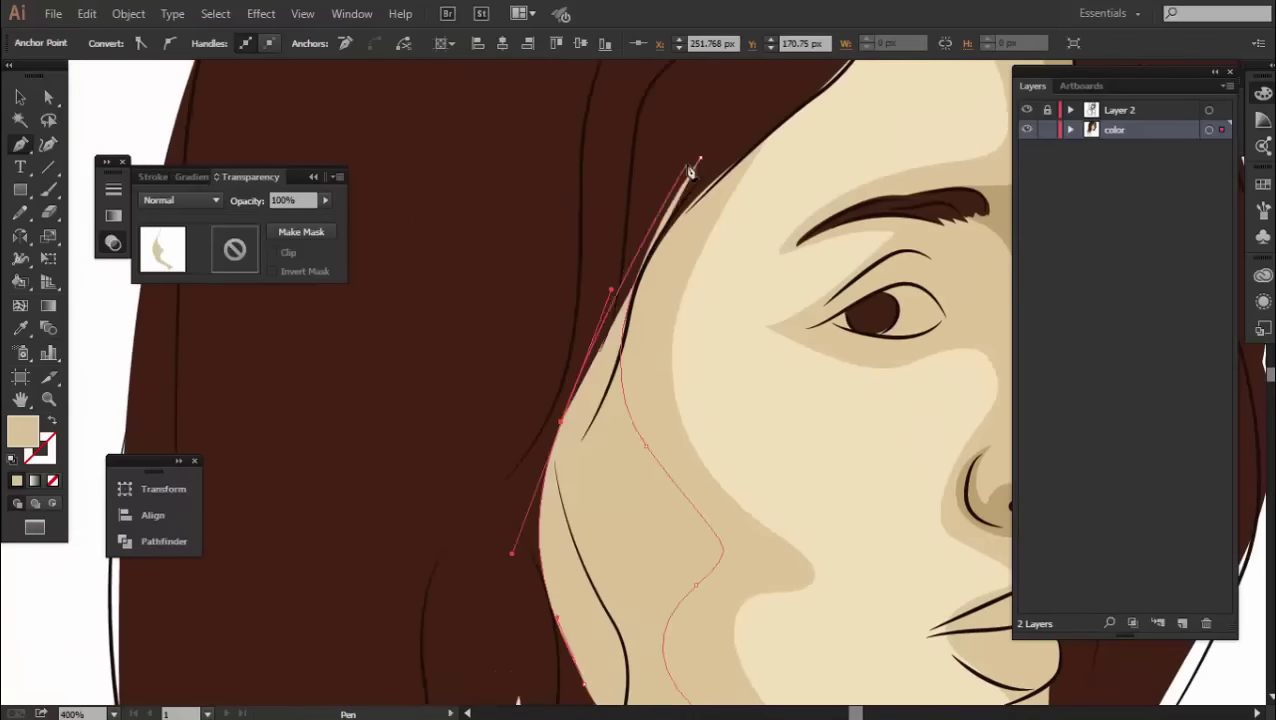
# Eyedrop the Multiply, 58% tan look from an existing shadow onto the new shape, then deselect.
pyautogui.click(20, 328)
pyautogui.hotkey('ctrl', '-')
pyautogui.click(567, 470)
pyautogui.press('v')
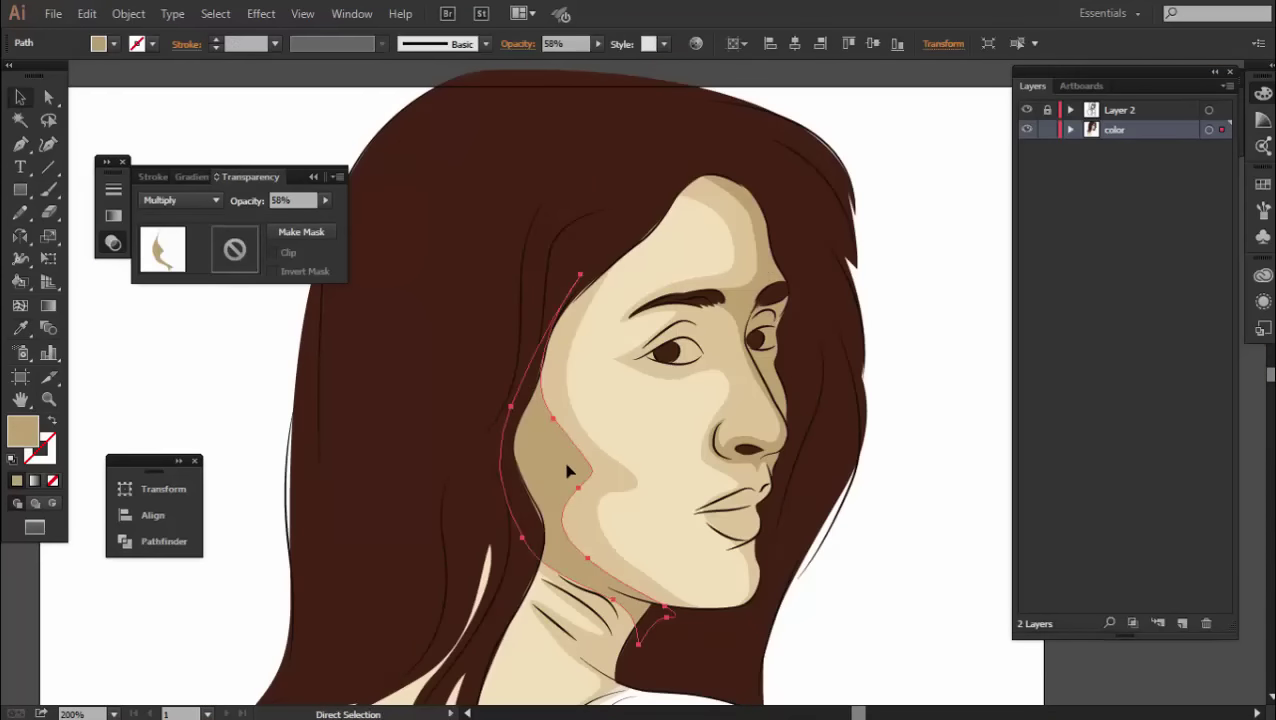
pyautogui.hotkey('ctrl', 'shift', 'a')
pyautogui.press('p')
pyautogui.hotkey('ctrl', '-')
pyautogui.hotkey('ctrl', '+')
pyautogui.hotkey('ctrl', '+')
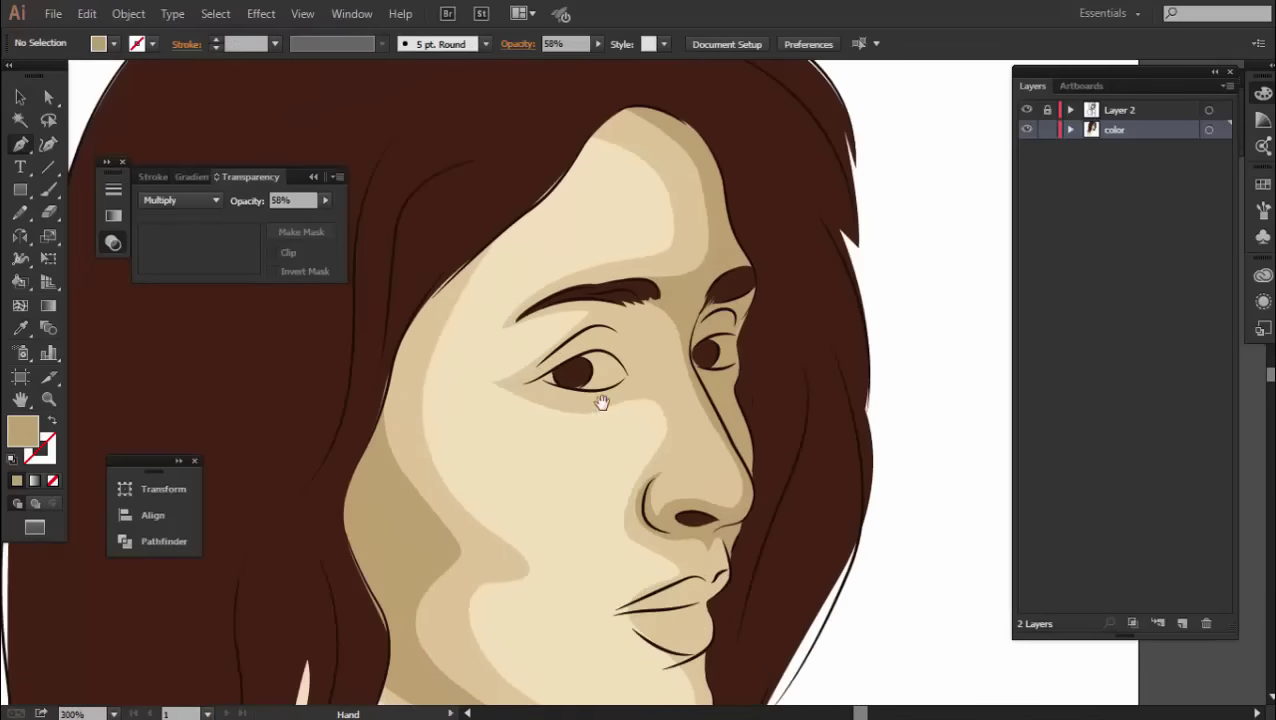
pyautogui.hotkey('ctrl', '+')
pyautogui.hotkey('ctrl', '+')
pyautogui.hotkey('ctrl', '+')
pyautogui.hotkey('ctrl', '+')
# Draw a closed eye-white path along the upper and lower lids of the first eye.
pyautogui.click(410, 496)
pyautogui.moveTo(664, 362)
pyautogui.mouseDown()
pyautogui.moveTo(797, 319)
pyautogui.moveTo(940, 413)
pyautogui.mouseUp()
pyautogui.click(963, 452)
pyautogui.moveTo(887, 510); pyautogui.dragTo(830, 525)
pyautogui.moveTo(689, 525); pyautogui.dragTo(603, 508)
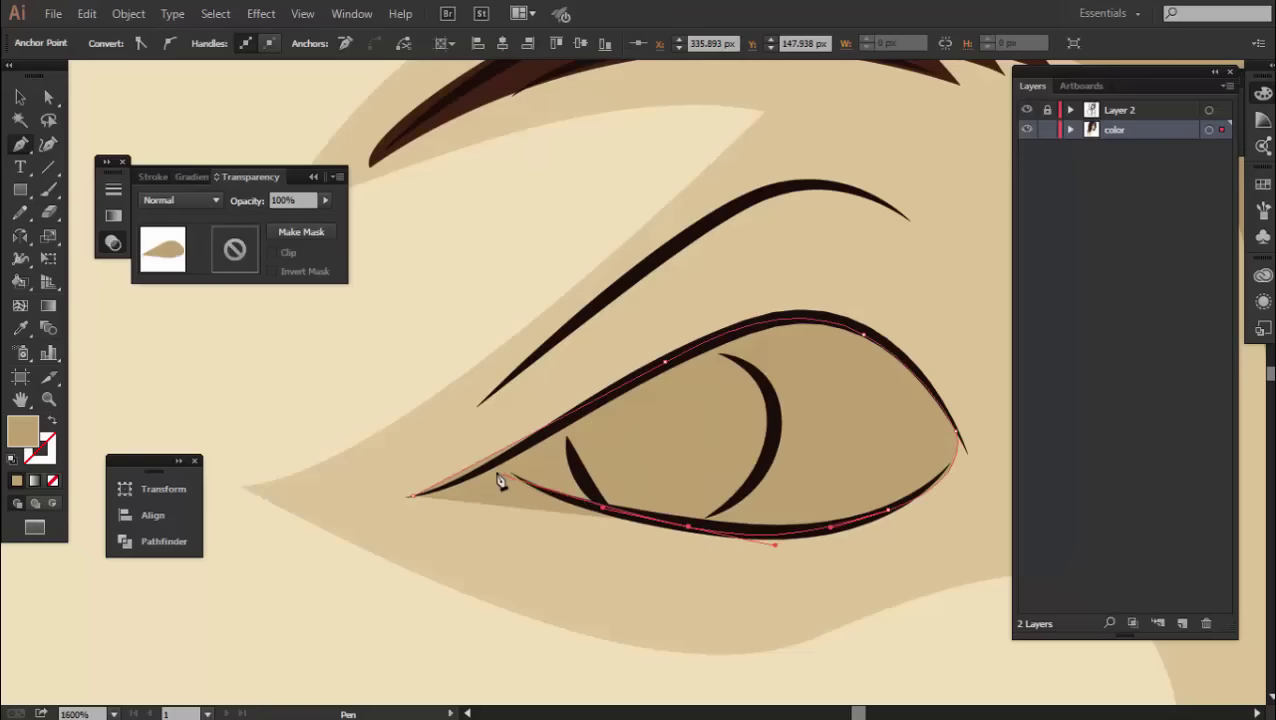
pyautogui.click(432, 494)
pyautogui.hotkey('ctrl', '-')
# Fill the first eye white with light cream and send it behind the iris.
pyautogui.doubleClick(22, 432)
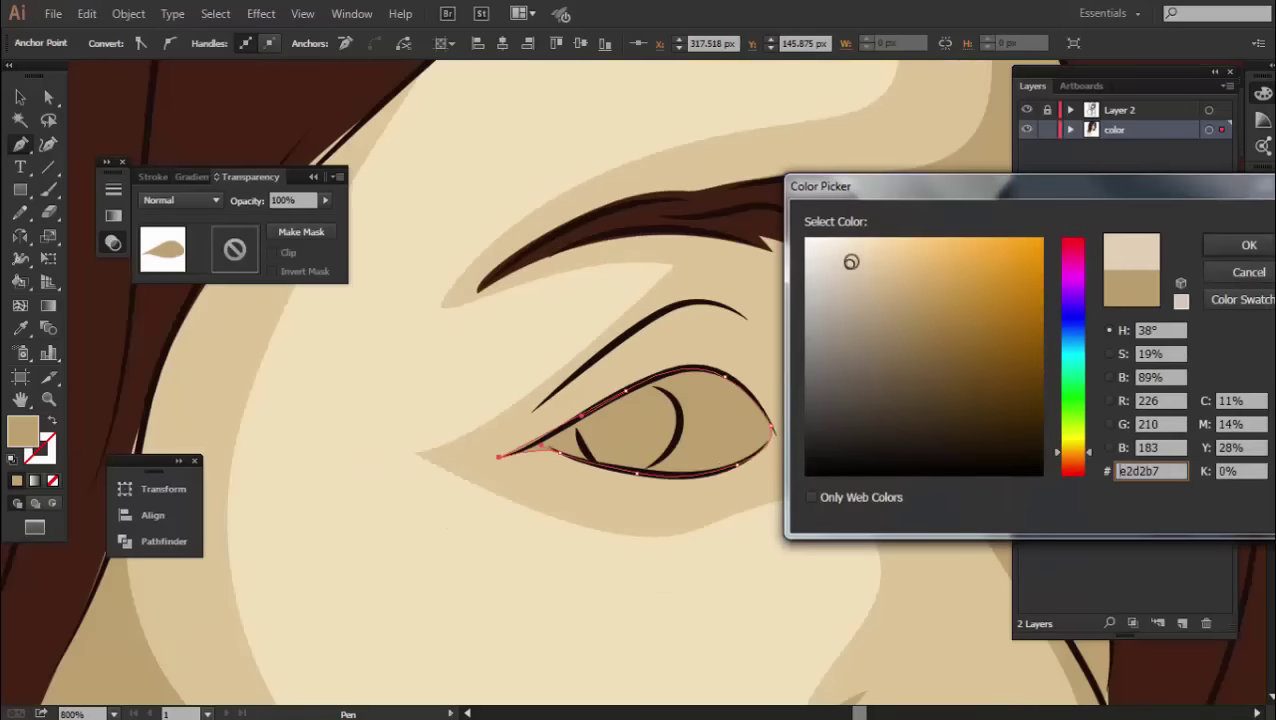
pyautogui.click(1240, 249)
pyautogui.hotkey('ctrl', 'shift', '[')
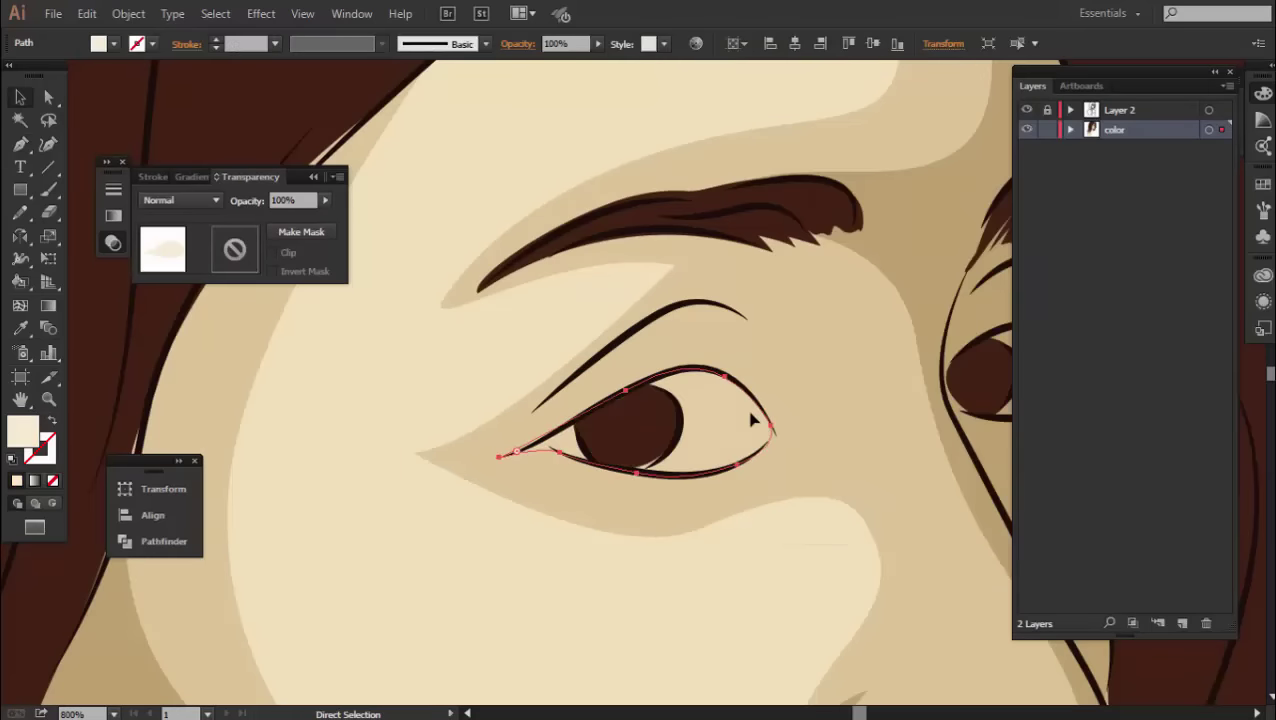
pyautogui.hotkey('ctrl', ']')
pyautogui.hotkey('ctrl', '-')
pyautogui.hotkey('ctrl', '-')
pyautogui.hotkey('ctrl', '-')
pyautogui.hotkey('ctrl', '-')
pyautogui.hotkey('ctrl', '-')
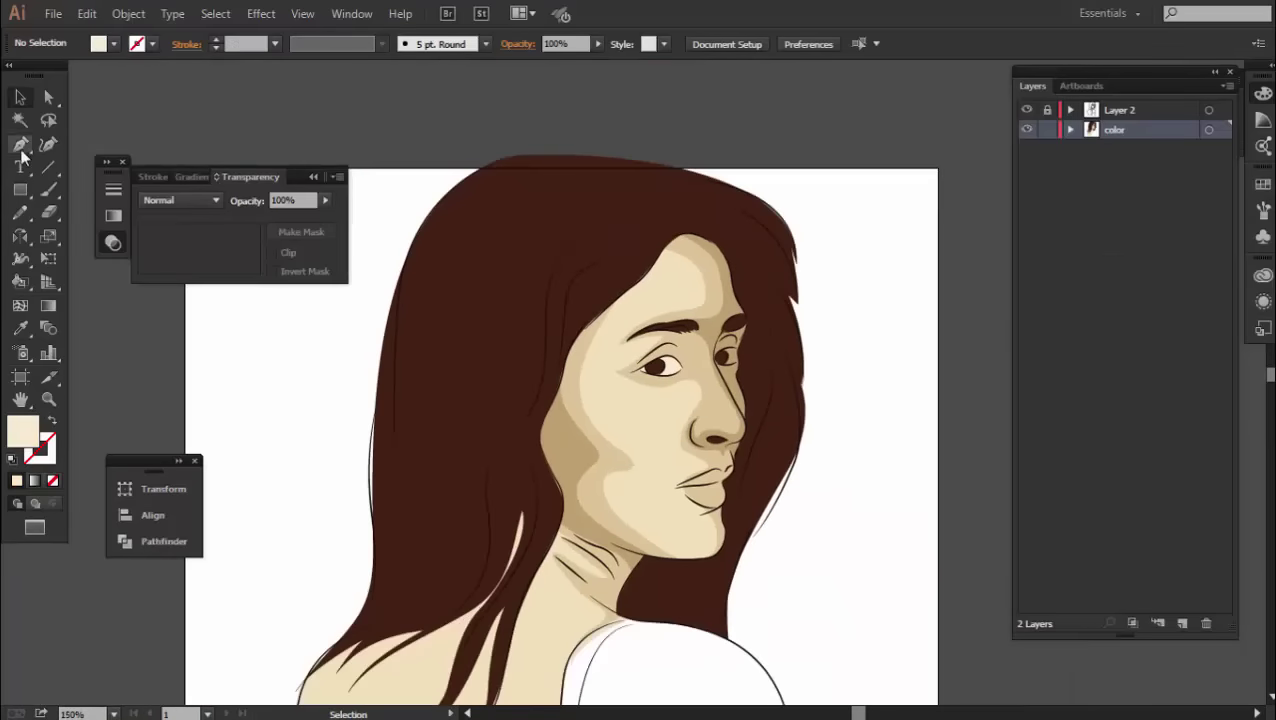
# Draw a closed eye-white path inside the second eye.
pyautogui.click(22, 148)
pyautogui.scroll(-2, 748, 395)
pyautogui.scroll(5, 748, 395)
pyautogui.scroll(3, 669, 402)
pyautogui.scroll(1, 832, 390)
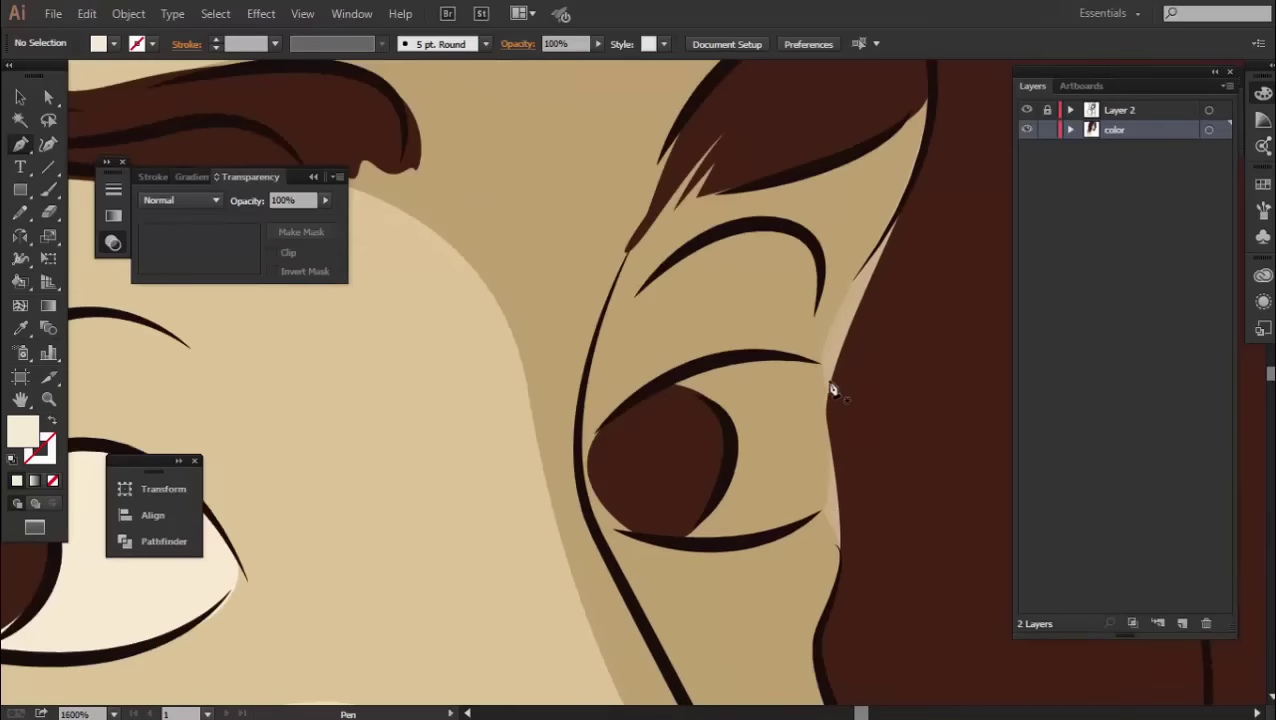
pyautogui.click(828, 366)
pyautogui.click(697, 365)
pyautogui.click(588, 445)
pyautogui.click(722, 548)
pyautogui.click(836, 478)
pyautogui.click(828, 366)
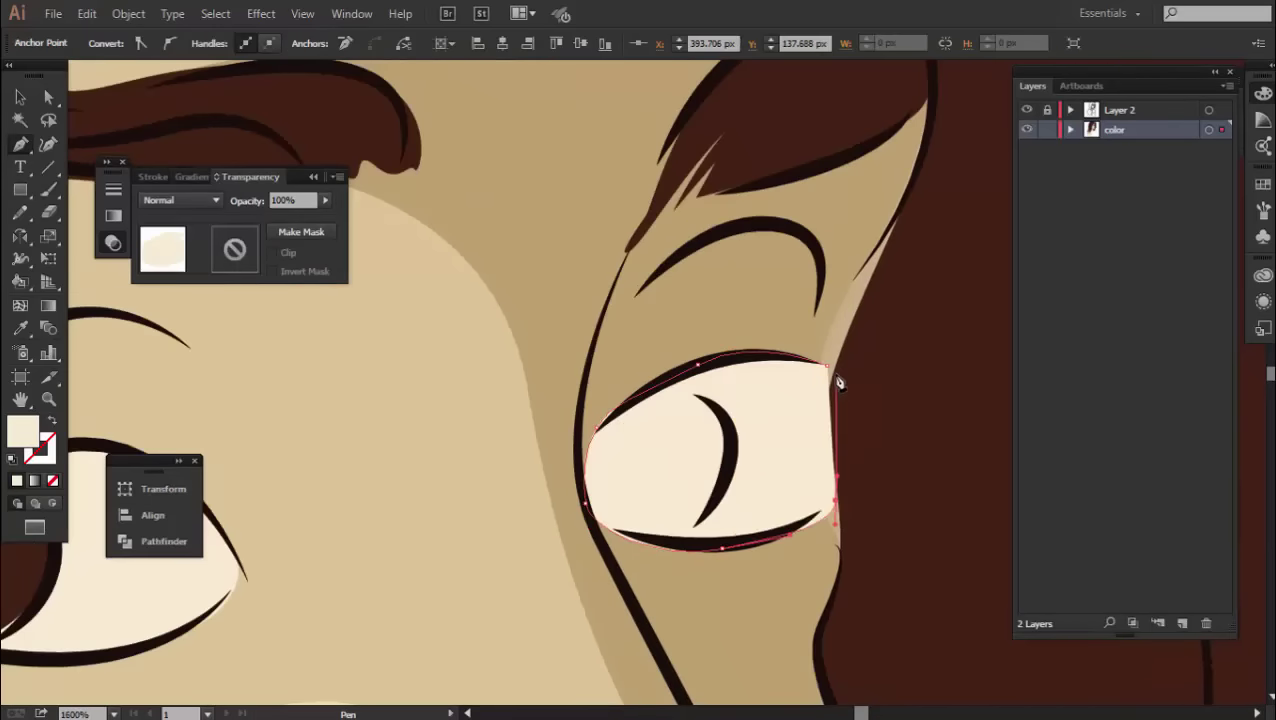
# Send the second eye white behind its iris and deselect it.
pyautogui.press('v')
pyautogui.hotkey('ctrl', '[')
pyautogui.hotkey('ctrl', '[')
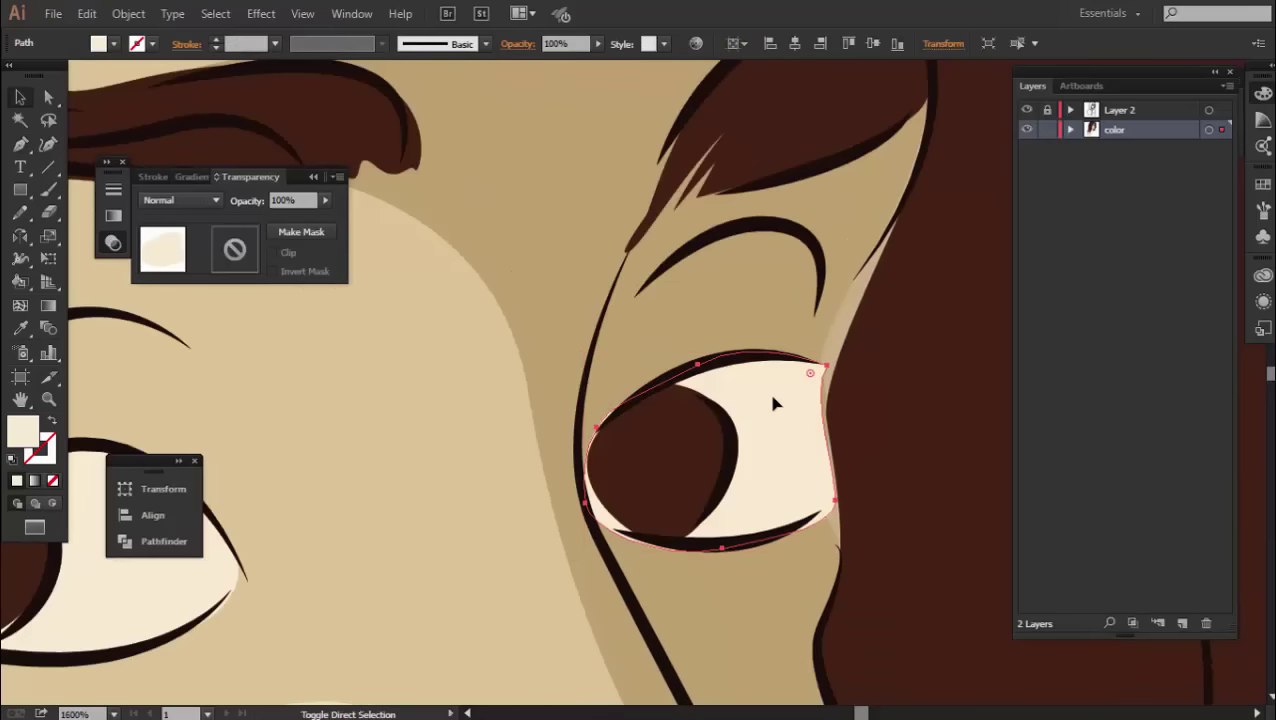
pyautogui.hotkey('shift', 'ctrl', 'a')
pyautogui.scroll(-5, 911, 455)
pyautogui.scroll(4, 755, 370)
# Trace a closed shadow path curving around the nostril under the nose.
pyautogui.scroll(4, 755, 370)
pyautogui.click(783, 493)
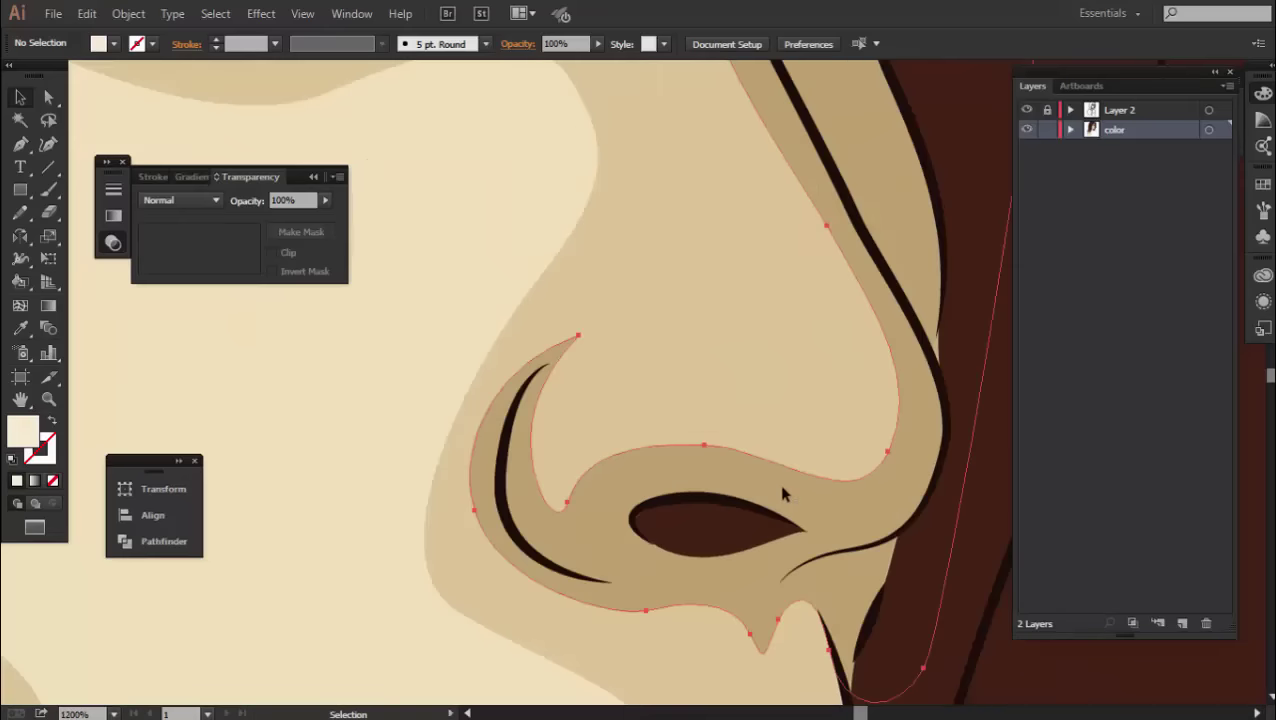
pyautogui.hotkey('shift', 'ctrl', 'a')
pyautogui.click(18, 148)
pyautogui.scroll(2, 857, 550)
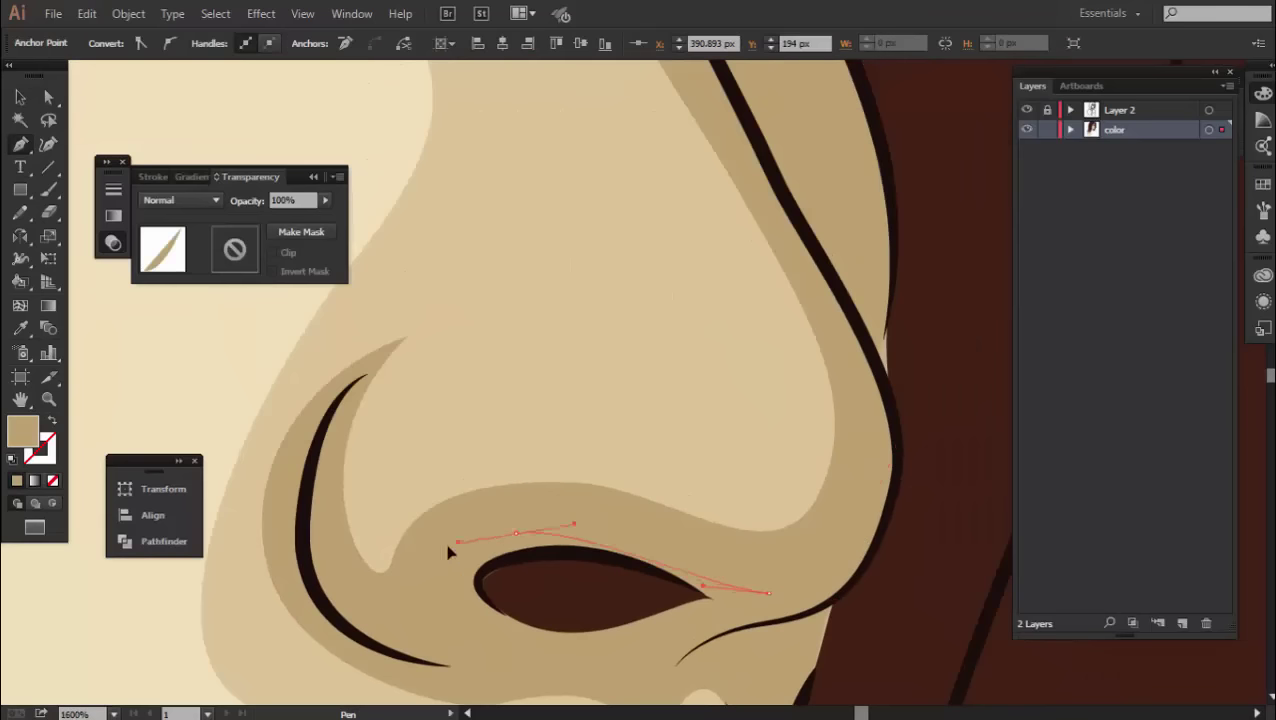
pyautogui.click(441, 600)
pyautogui.moveTo(352, 614); pyautogui.dragTo(313, 568)
pyautogui.scroll(-2, 333, 640)
pyautogui.click(536, 519)
pyautogui.scroll(-2, 536, 519)
pyautogui.click(722, 484)
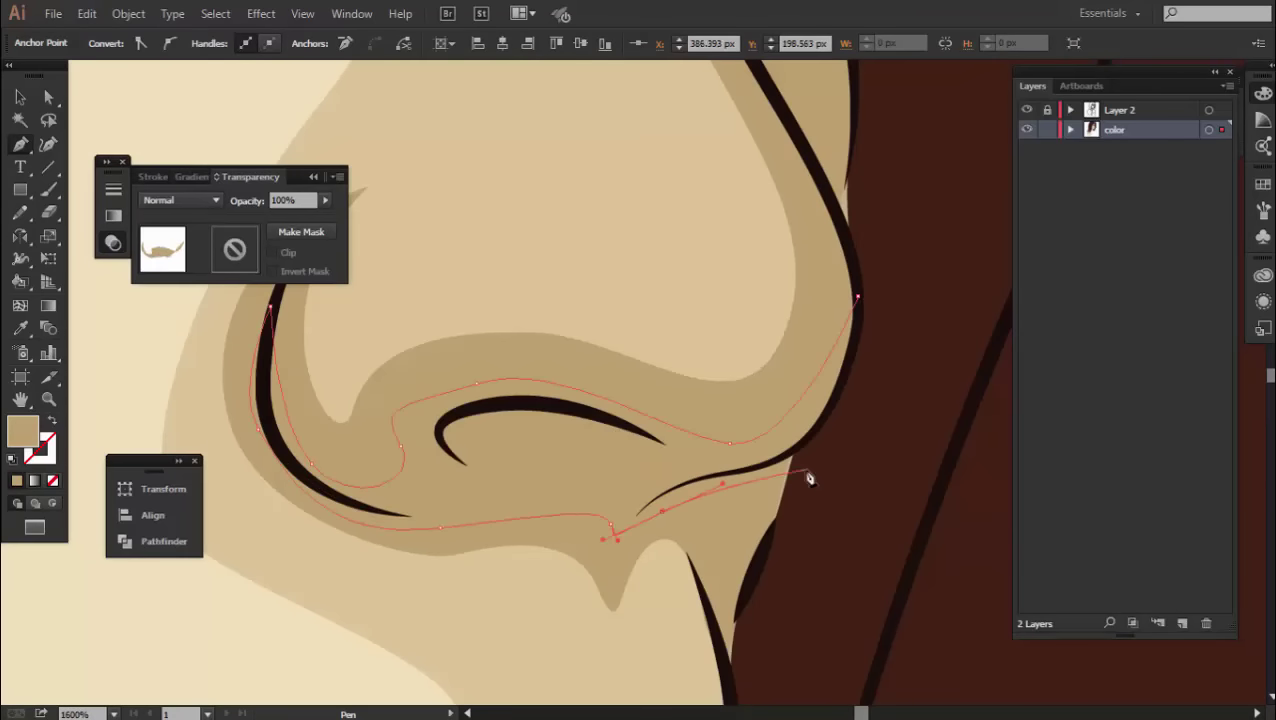
# Fill the nostril shadow with brown 967644 and deselect it.
pyautogui.doubleClick(26, 433)
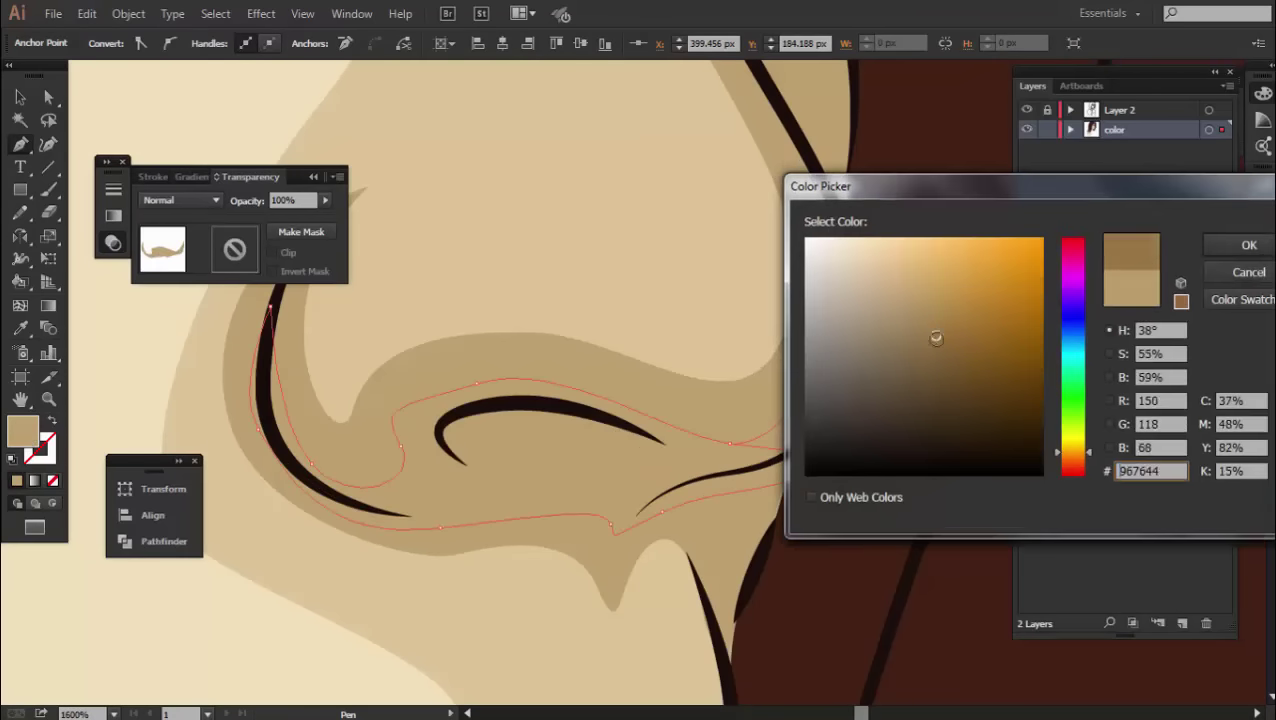
pyautogui.press('Return')
pyautogui.press('v')
pyautogui.scroll(-3, 817, 421)
pyautogui.scroll(-2, 906, 447)
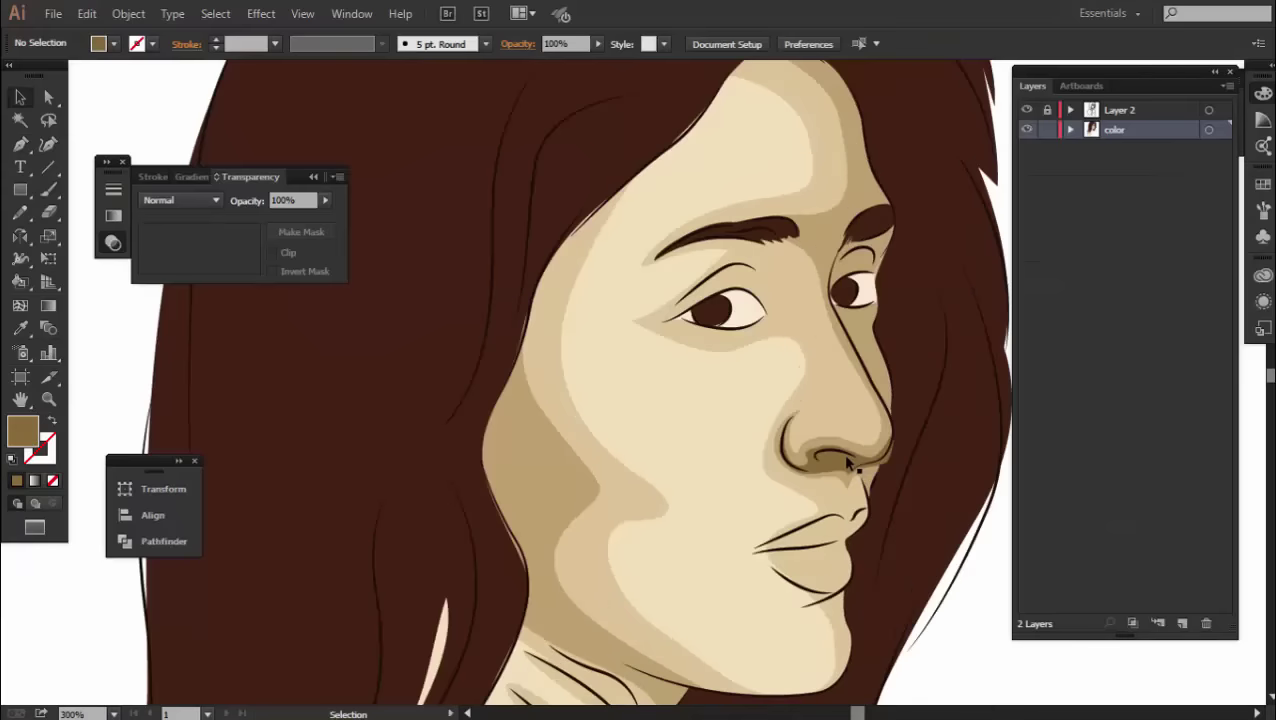
pyautogui.click(848, 463)
pyautogui.hotkey('ctrl', 'shift', 'a')
# Check the shading by selecting and deselecting the dark brown hair shape.
pyautogui.scroll(-2, 911, 475)
pyautogui.scroll(-1, 849, 455)
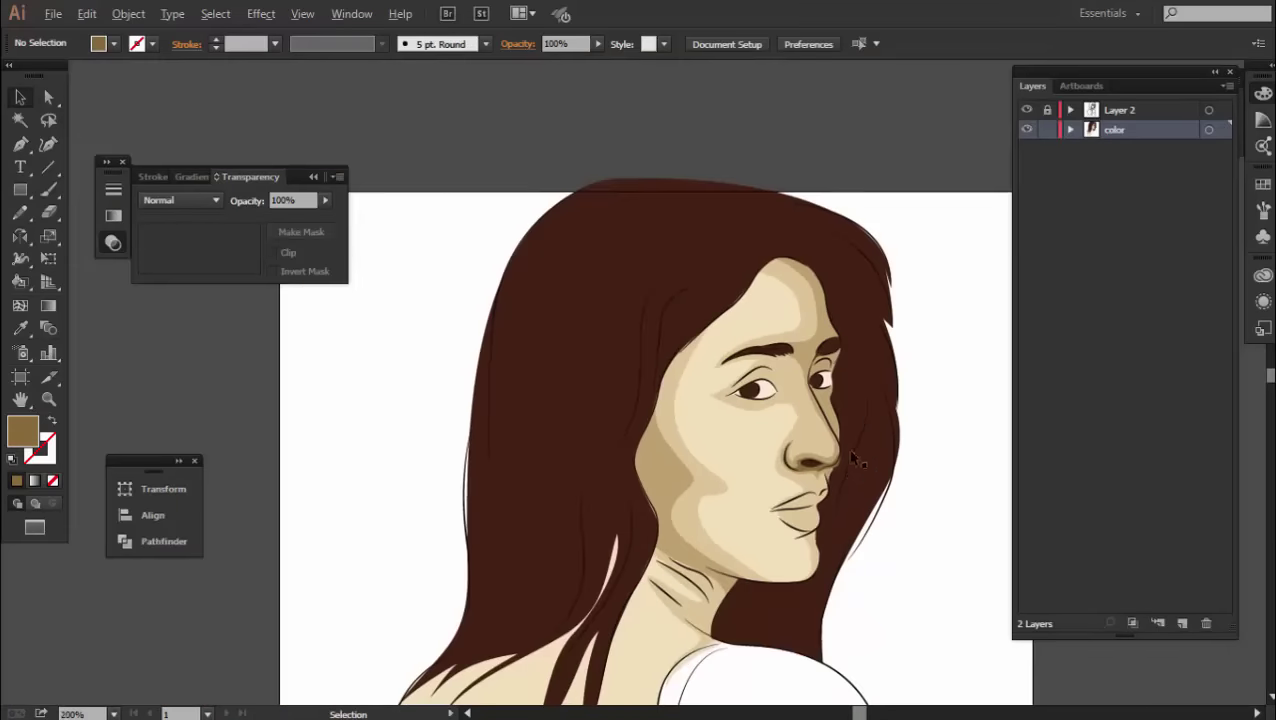
pyautogui.scroll(4, 849, 455)
pyautogui.click(825, 487)
pyautogui.hotkey('ctrl', 'shift', 'a')
pyautogui.scroll(-3, 826, 521)
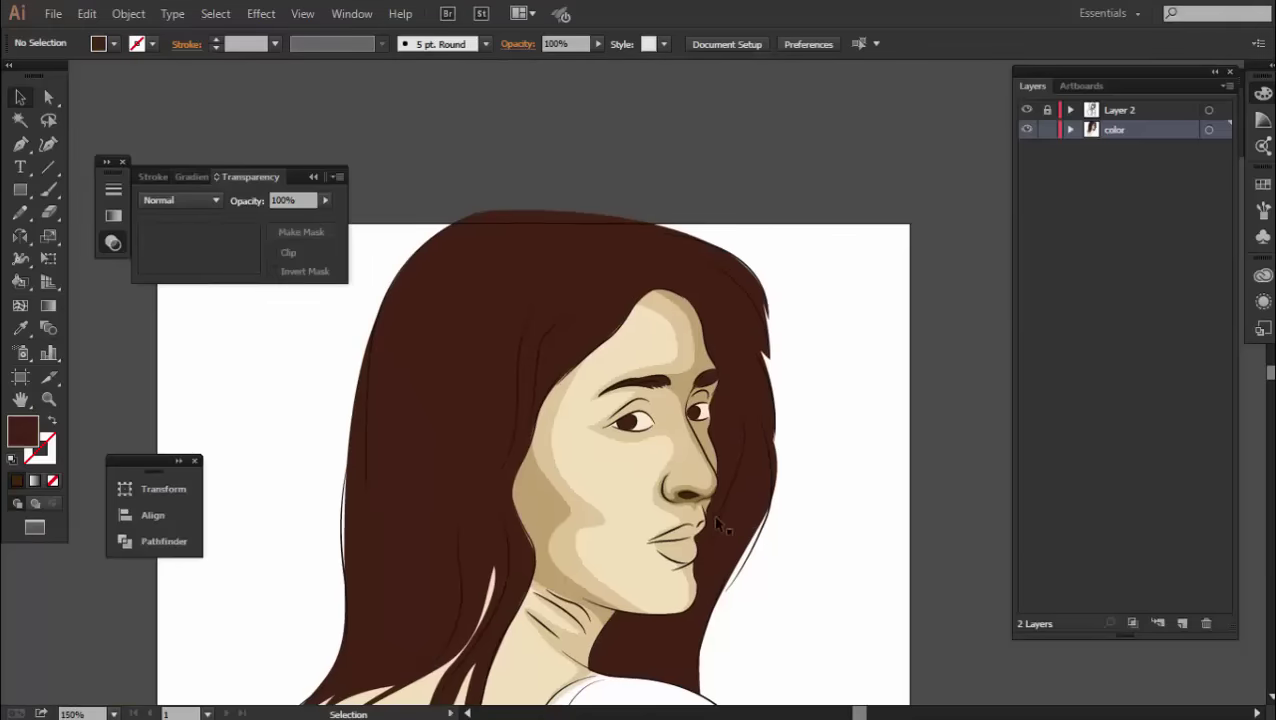
pyautogui.scroll(1, 700, 460)
pyautogui.scroll(-2, 757, 417)
pyautogui.scroll(-1, 757, 417)
# Start the lip outline with the Pen, continuing from the lip-corner anchor.
pyautogui.press('p')
pyautogui.scroll(4, 730, 440)
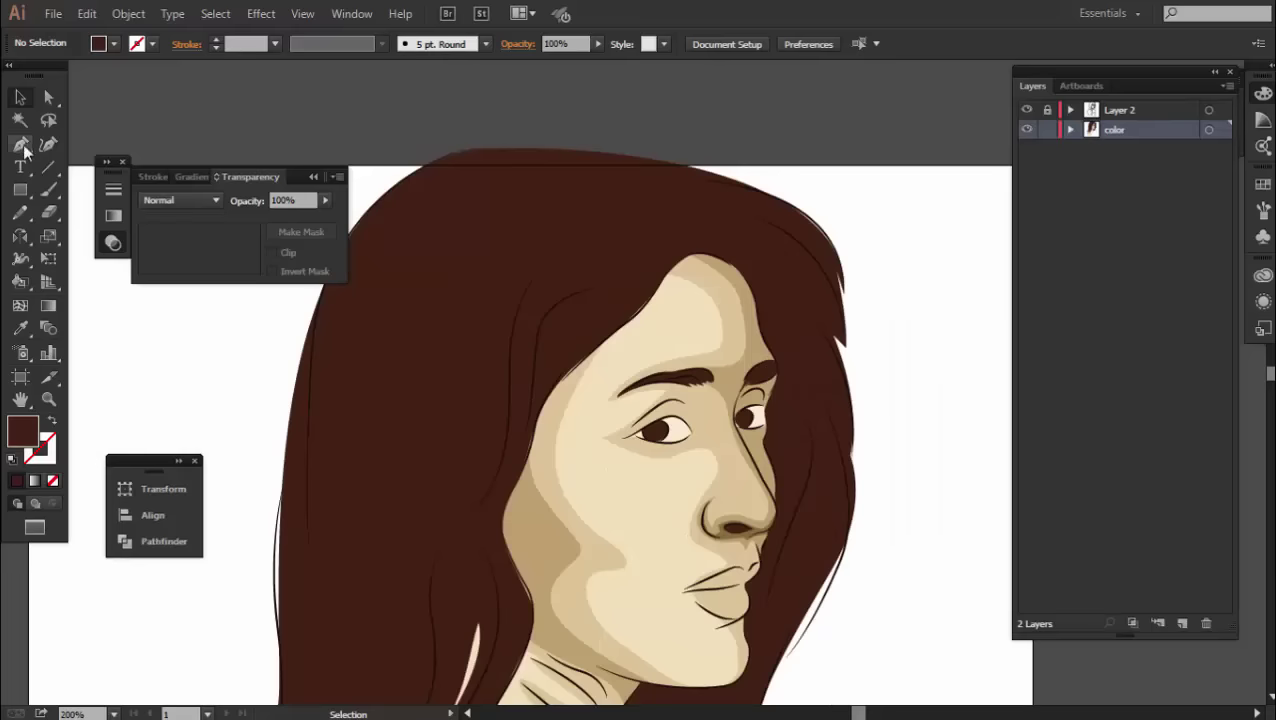
pyautogui.scroll(1, 725, 460)
pyautogui.scroll(2, 721, 474)
pyautogui.scroll(1, 716, 485)
pyautogui.scroll(1, 760, 420)
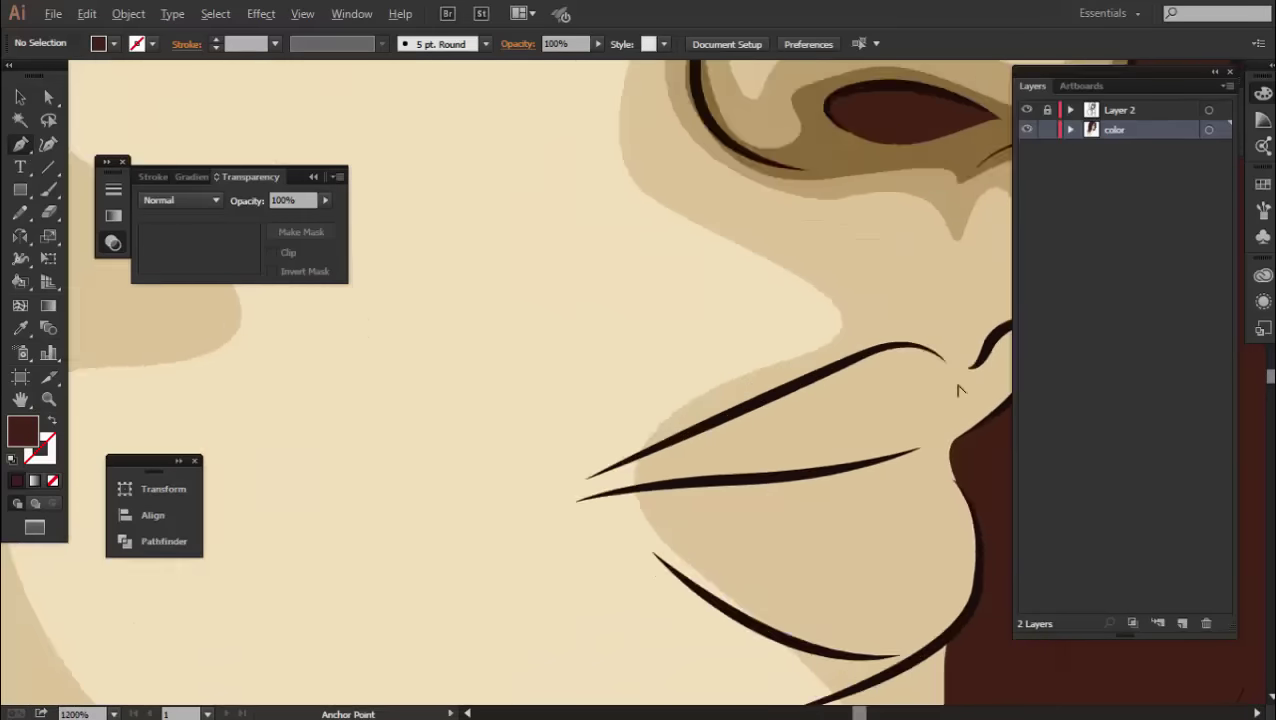
pyautogui.scroll(1, 820, 370)
pyautogui.keyDown('ctrl'); pyautogui.click(845, 335); pyautogui.keyUp('ctrl')
pyautogui.click(723, 381)
# Complete the closed lip outline along the lower lip and upper lip corner.
pyautogui.scroll(-2, 723, 381)
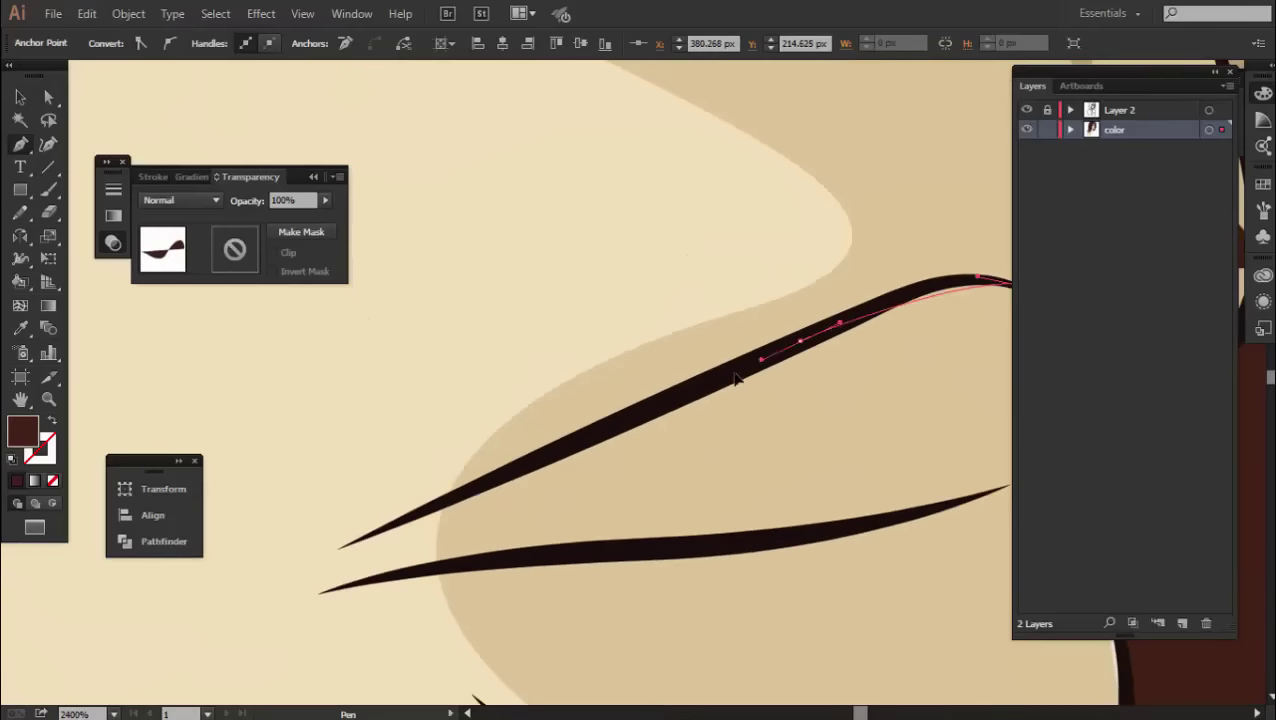
pyautogui.scroll(1, 333, 557)
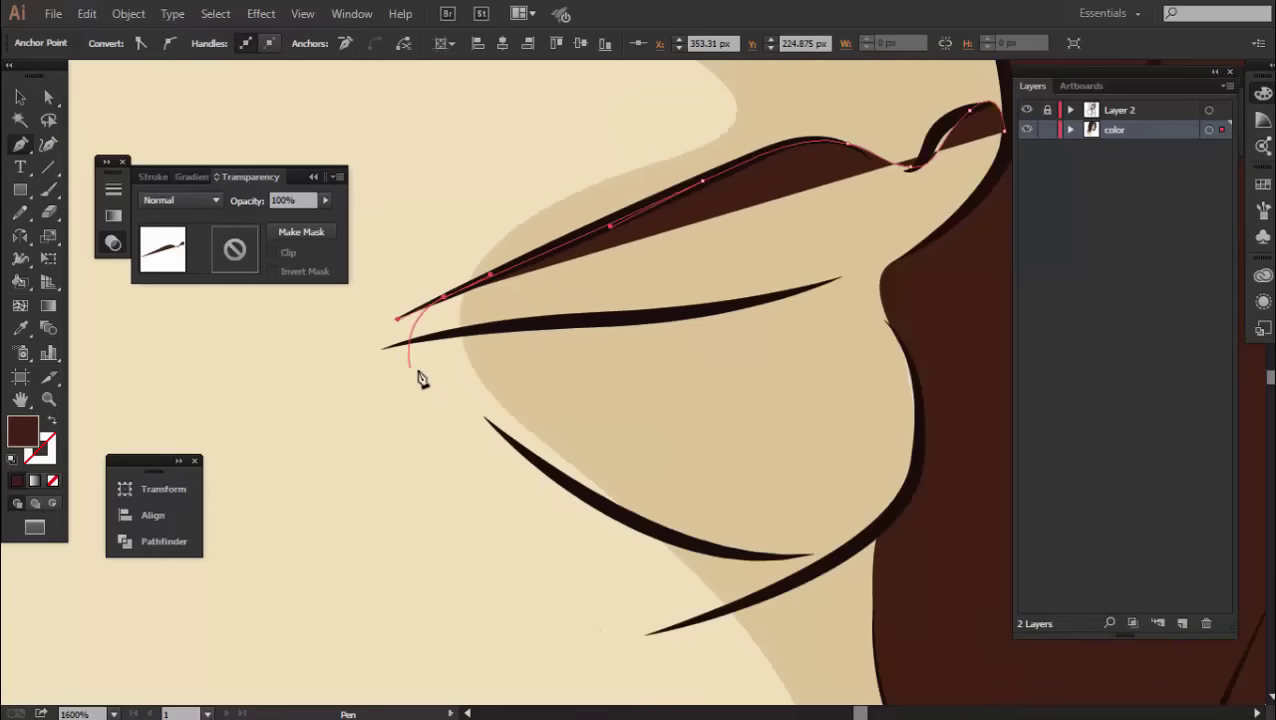
pyautogui.click(533, 460)
pyautogui.click(818, 560)
pyautogui.click(903, 530)
pyautogui.moveTo(919, 246); pyautogui.dragTo(947, 229)
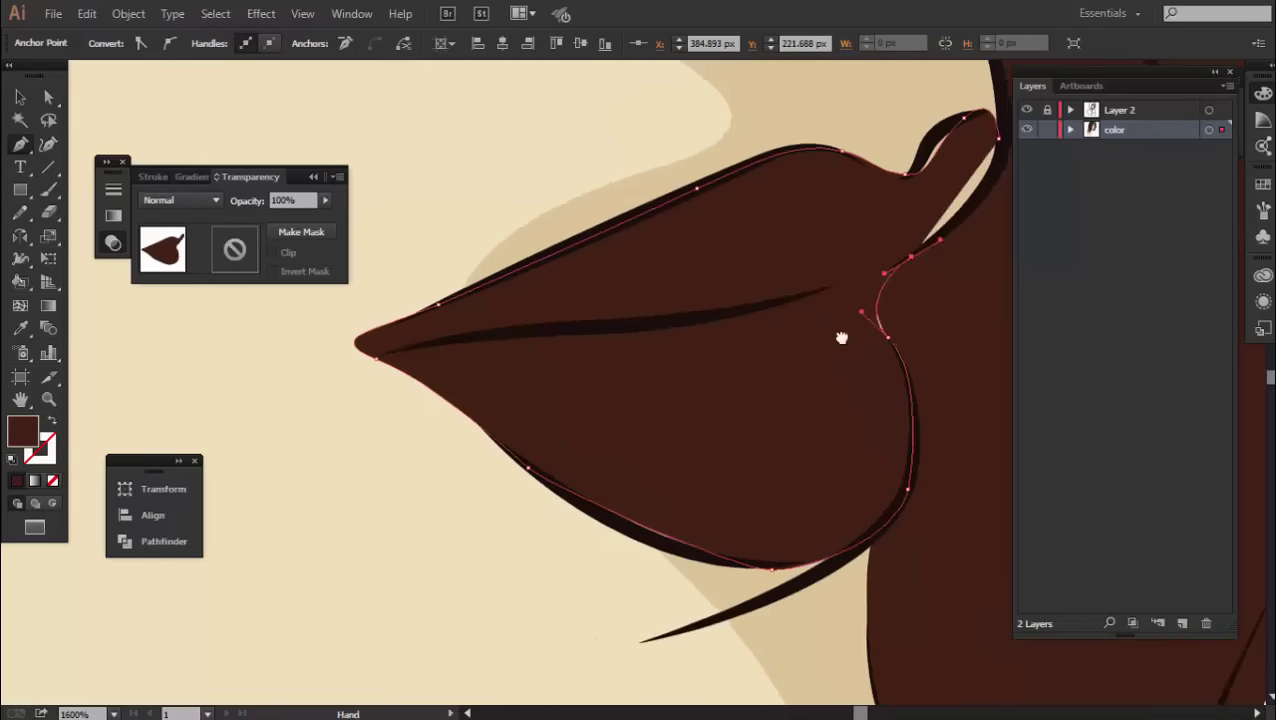
pyautogui.scroll(3, 753, 400)
pyautogui.hscroll(3, 753, 400)
pyautogui.click(743, 387)
# Fill the lip shape pink, then zoom out to view the whole face.
pyautogui.press('v')
pyautogui.click(527, 487)
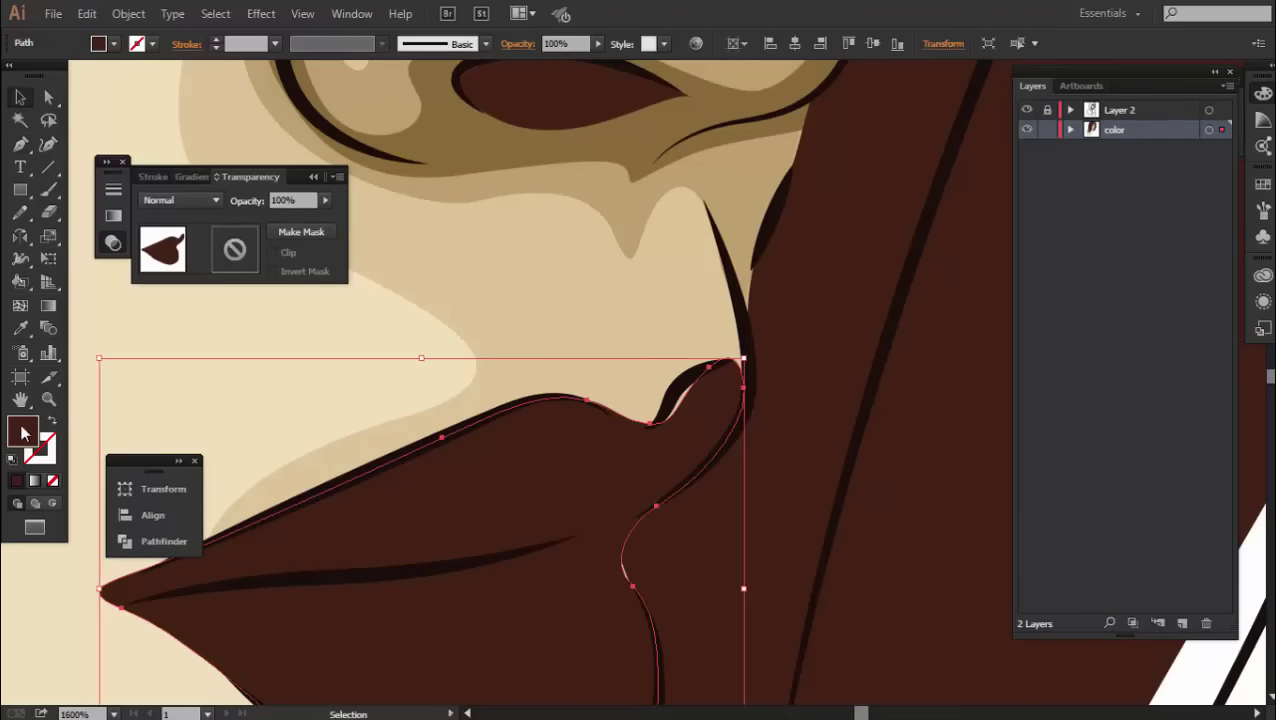
pyautogui.doubleClick(22, 430)
pyautogui.click(1249, 245)
pyautogui.hotkey('ctrl', 'shift', 'a')
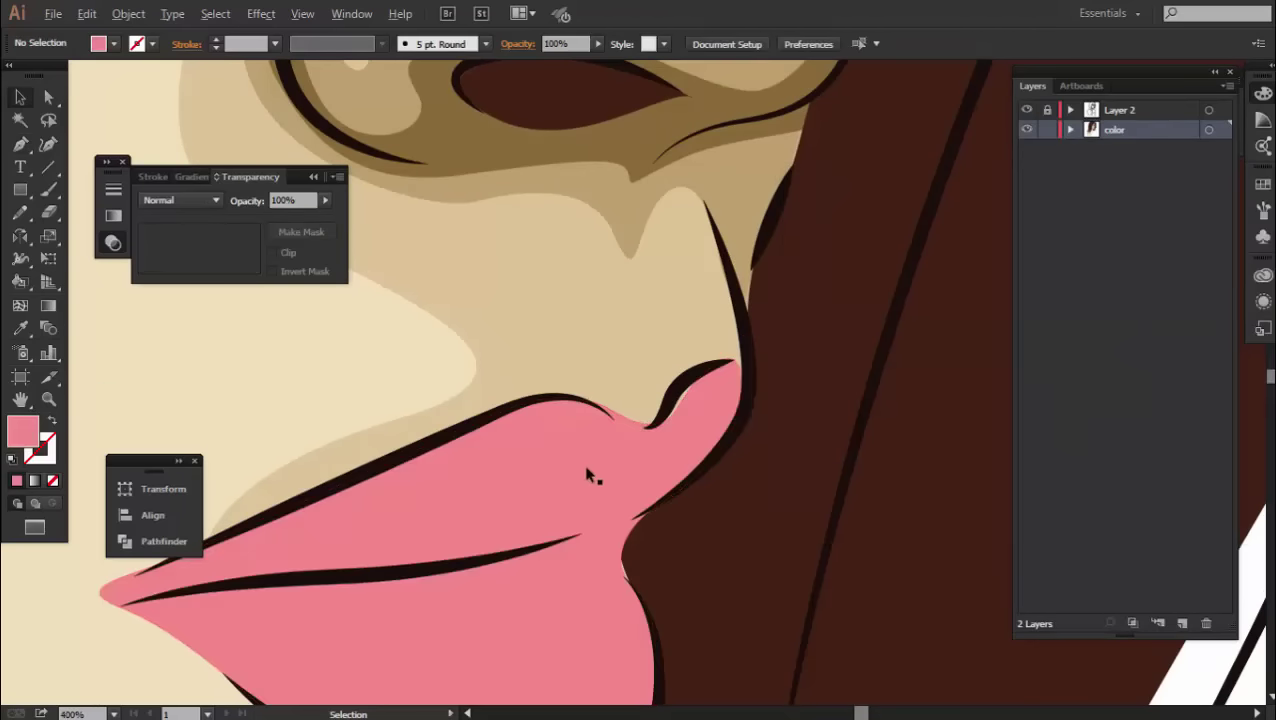
pyautogui.hotkey('ctrl', '-')
pyautogui.hotkey('ctrl', '-')
# Draw a darker pink shading shape along the lip edge.
pyautogui.scroll(4, 635, 527)
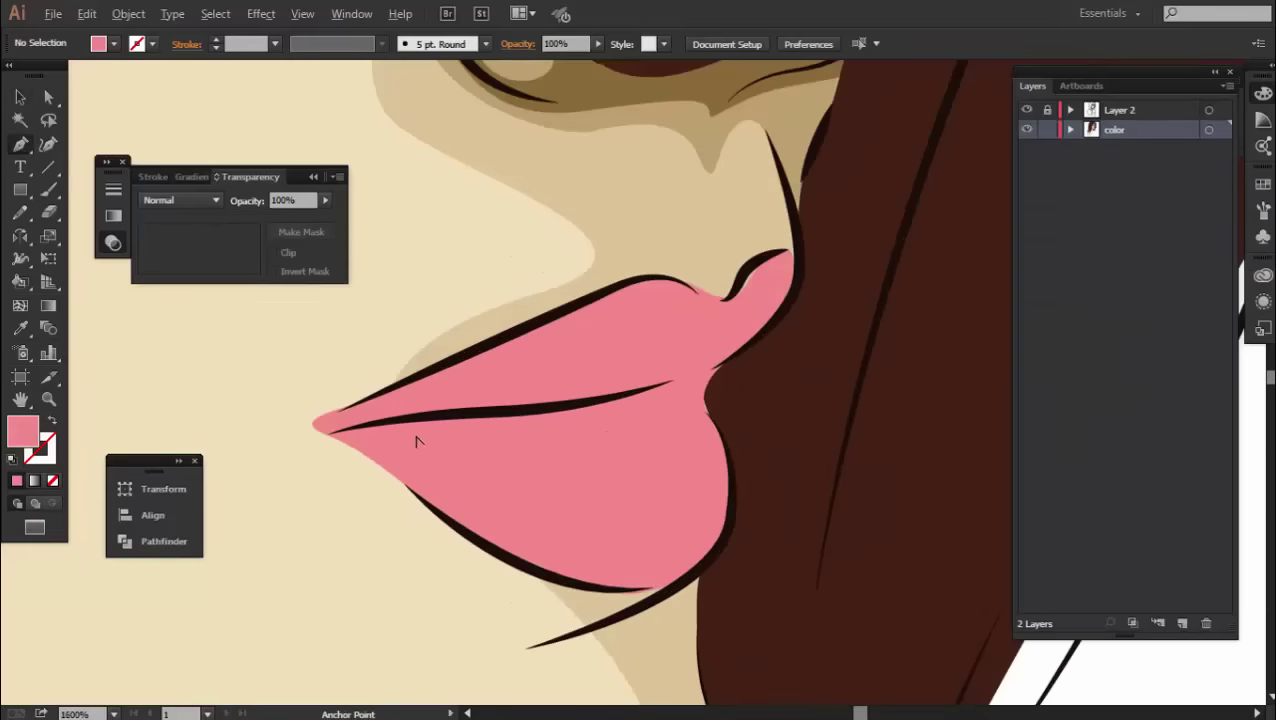
pyautogui.scroll(1, 417, 441)
pyautogui.moveTo(768, 575); pyautogui.dragTo(841, 521)
pyautogui.moveTo(748, 400); pyautogui.dragTo(763, 400)
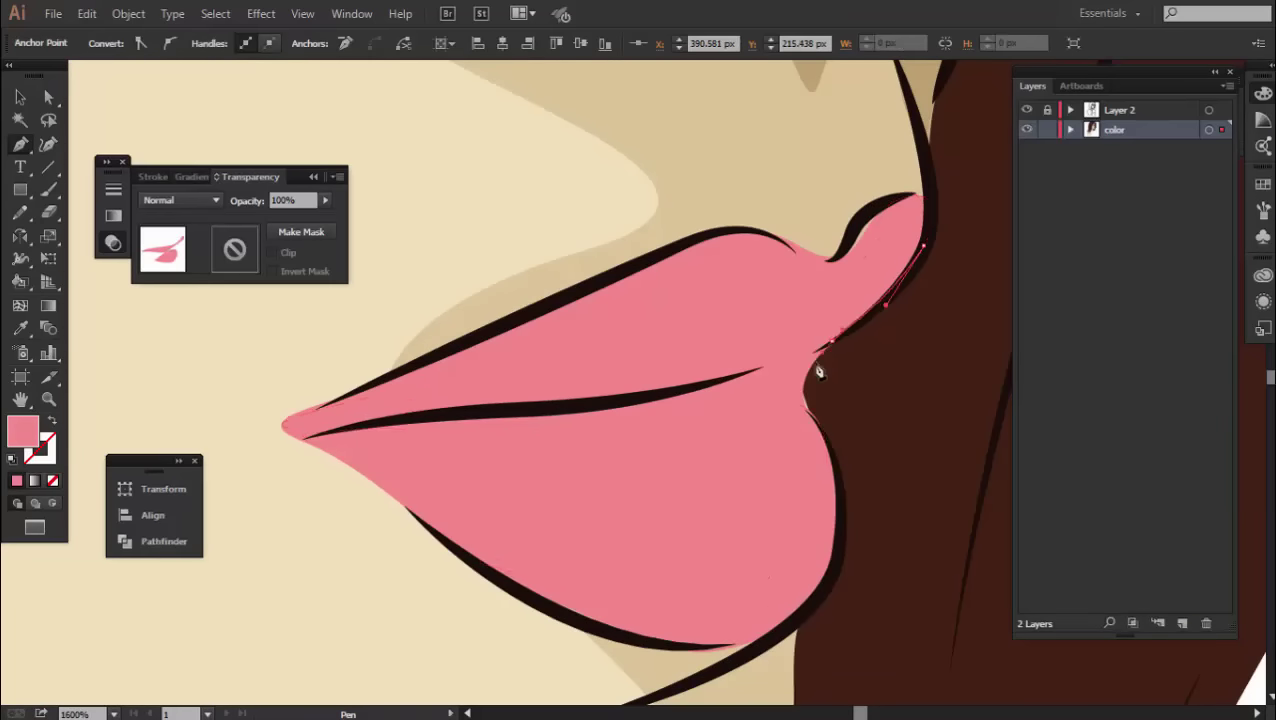
pyautogui.scroll(2, 797, 407)
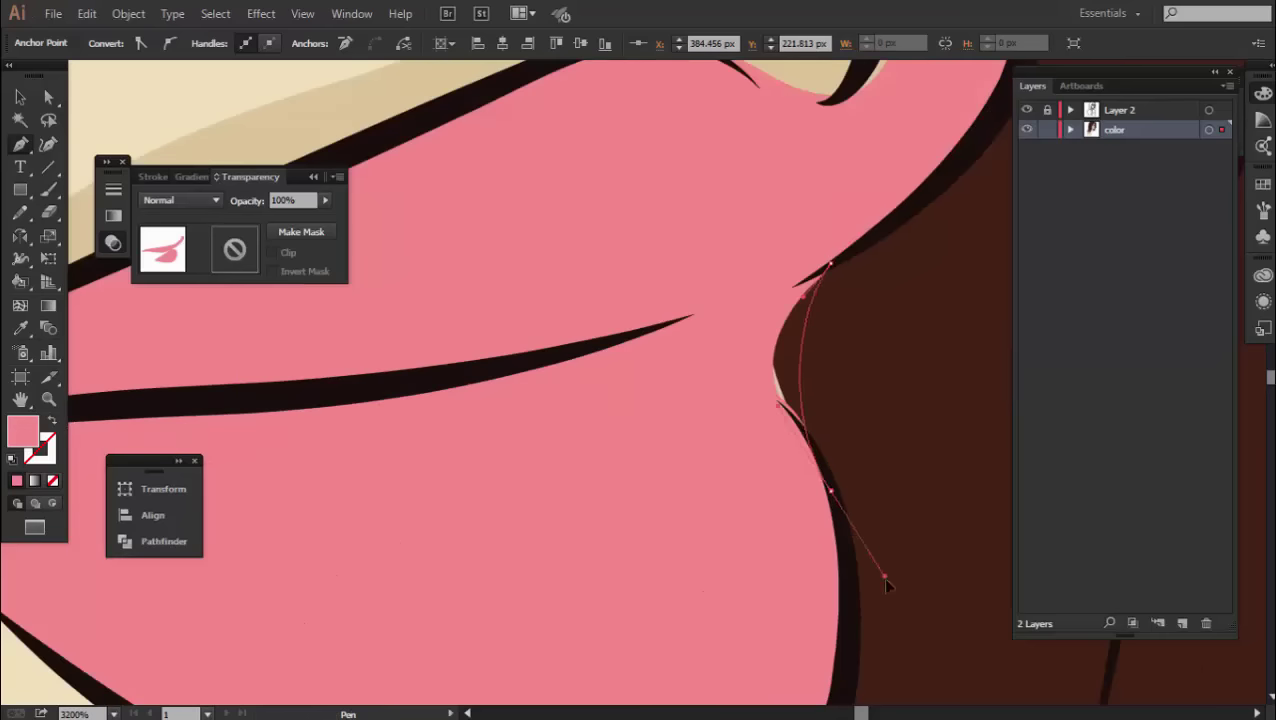
pyautogui.scroll(-5, 864, 615)
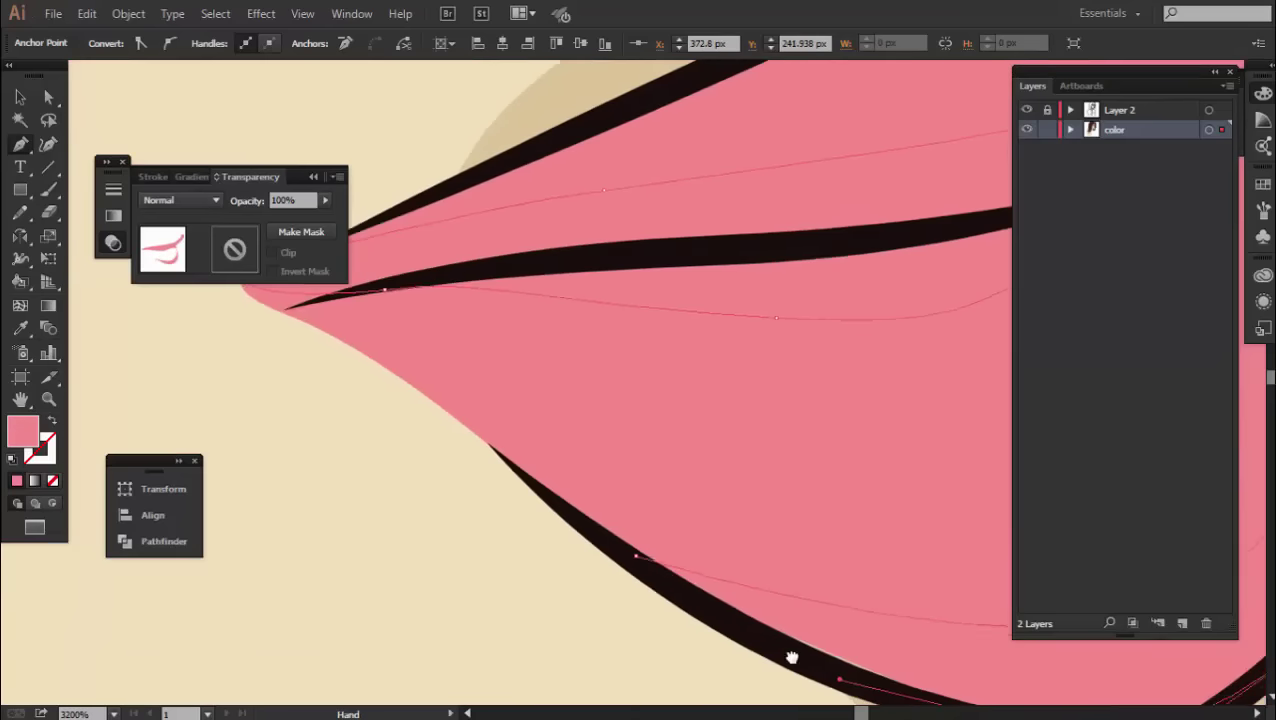
pyautogui.press('Return')
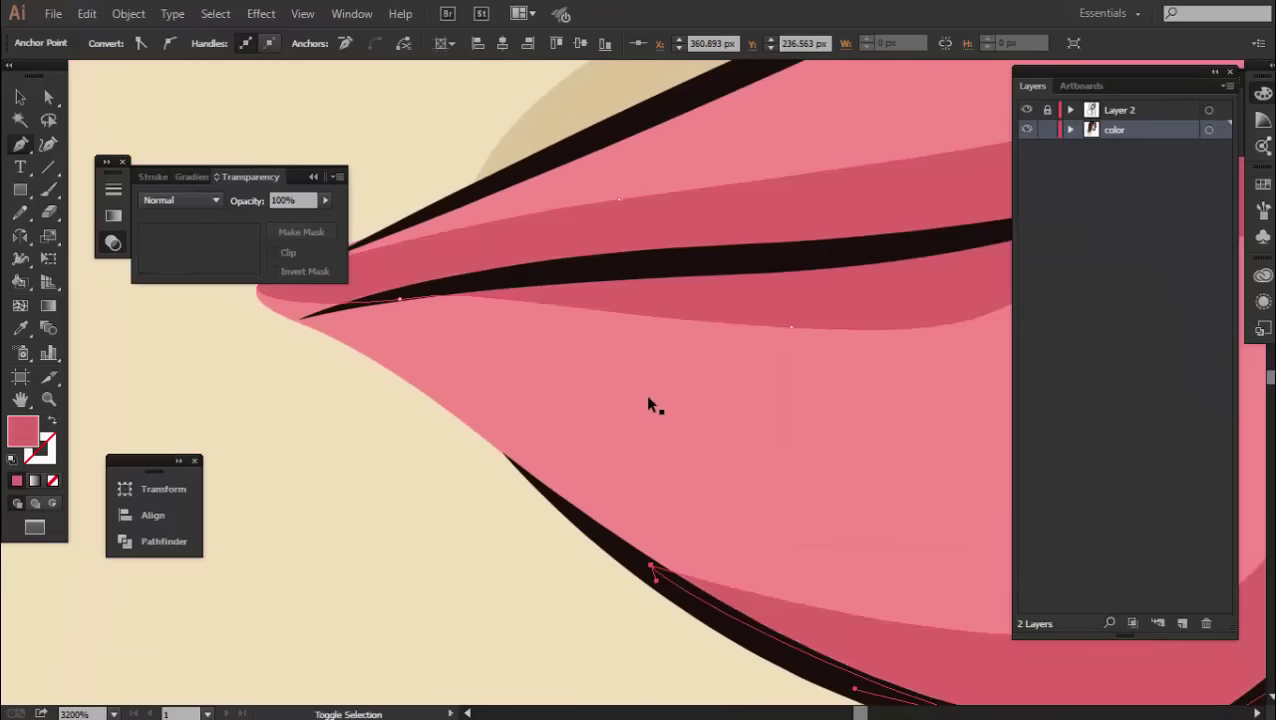
pyautogui.hotkey('ctrl', 'shift', 'a')
# Give the lower-lip highlight the lip pink, then lighten it to pale pink.
pyautogui.scroll(-2, 558, 467)
pyautogui.scroll(1, 533, 545)
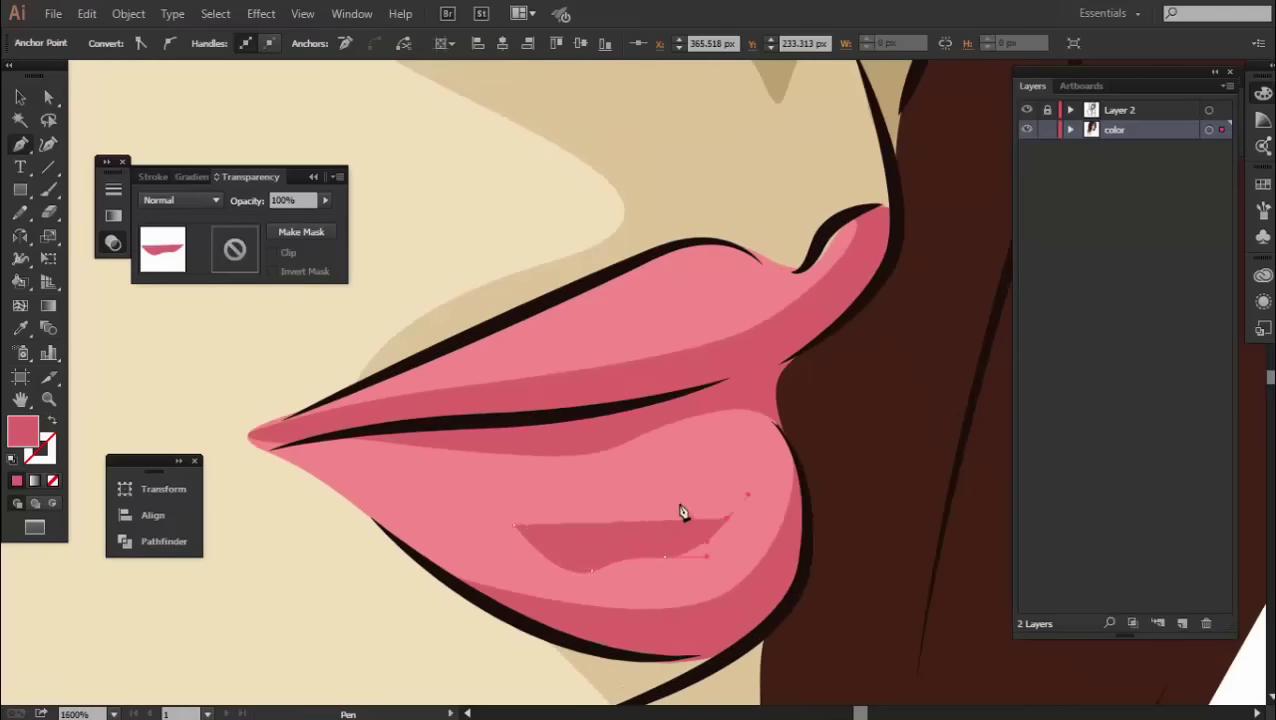
pyautogui.hotkey('ctrl', 'shift', 'a')
pyautogui.keyDown('ctrl'); pyautogui.click(620, 530); pyautogui.keyUp('ctrl')
pyautogui.press('i')
pyautogui.click(560, 600)
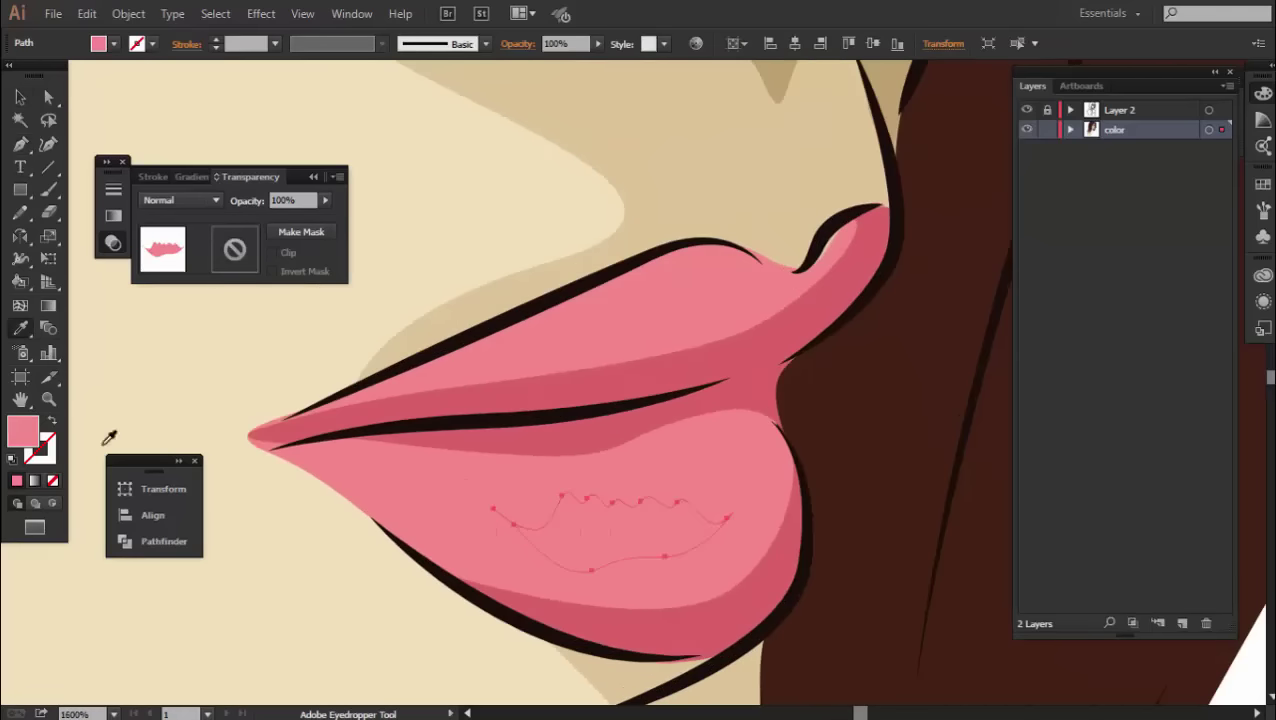
pyautogui.doubleClick(22, 432)
pyautogui.click(862, 241)
pyautogui.click(1246, 246)
pyautogui.hotkey('ctrl', 'shift', 'a')
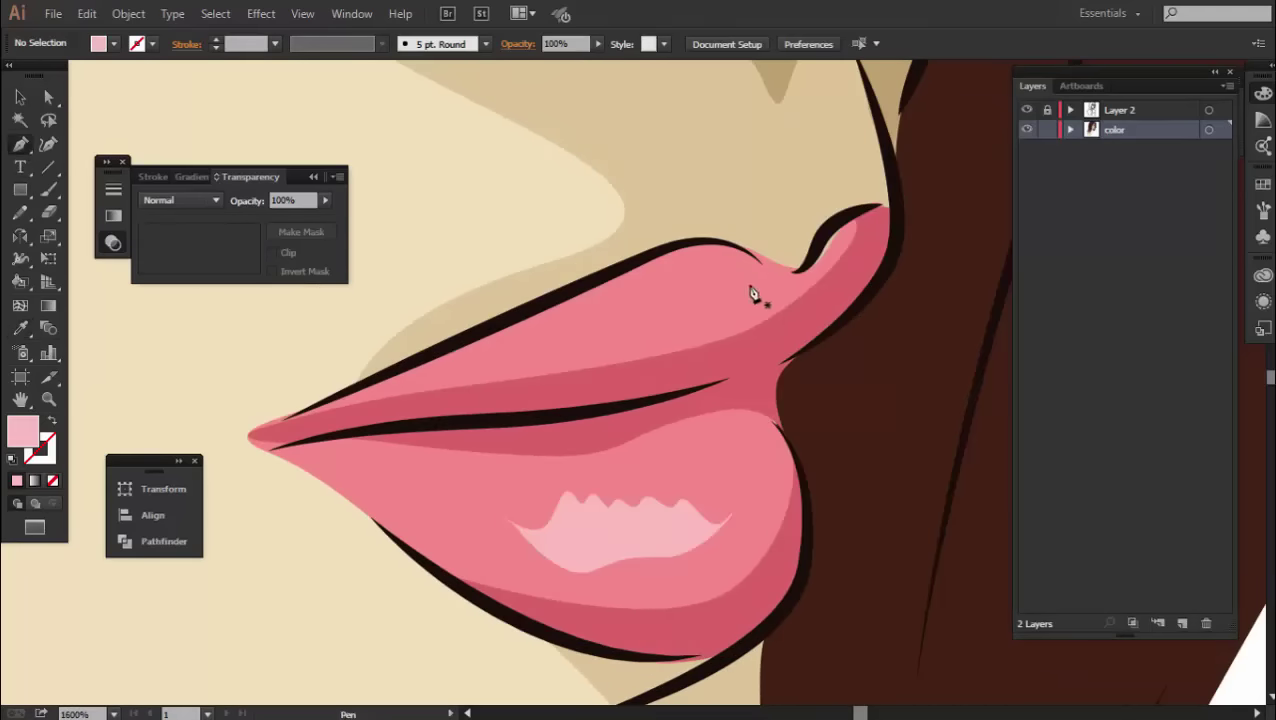
# Draw a curved highlight shape on the upper lip.
pyautogui.moveTo(753, 293); pyautogui.dragTo(709, 310)
pyautogui.moveTo(669, 262); pyautogui.dragTo(600, 290)
pyautogui.click(541, 362)
pyautogui.hotkey('ctrl', 'shift', 'a')
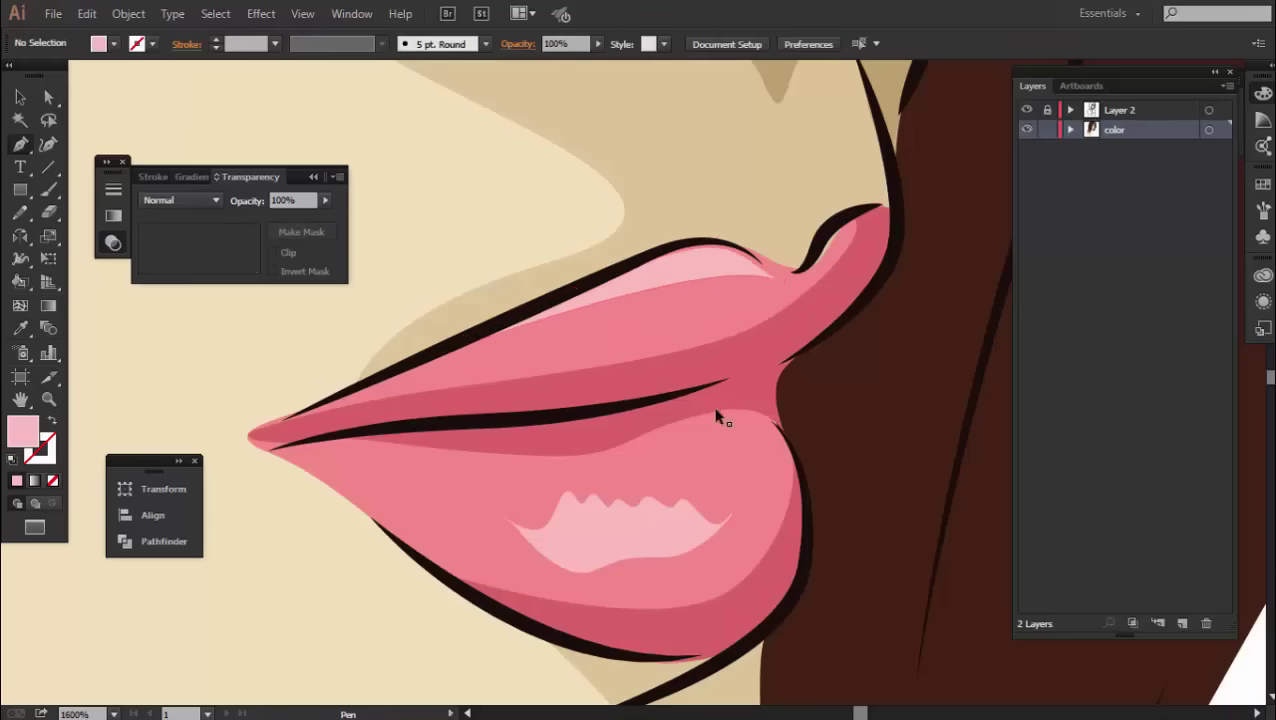
pyautogui.scroll(-5, 716, 416)
# Trace a shape along the left eye's upper eyelid to its inner corner.
pyautogui.press('v')
pyautogui.scroll(-2, 914, 363)
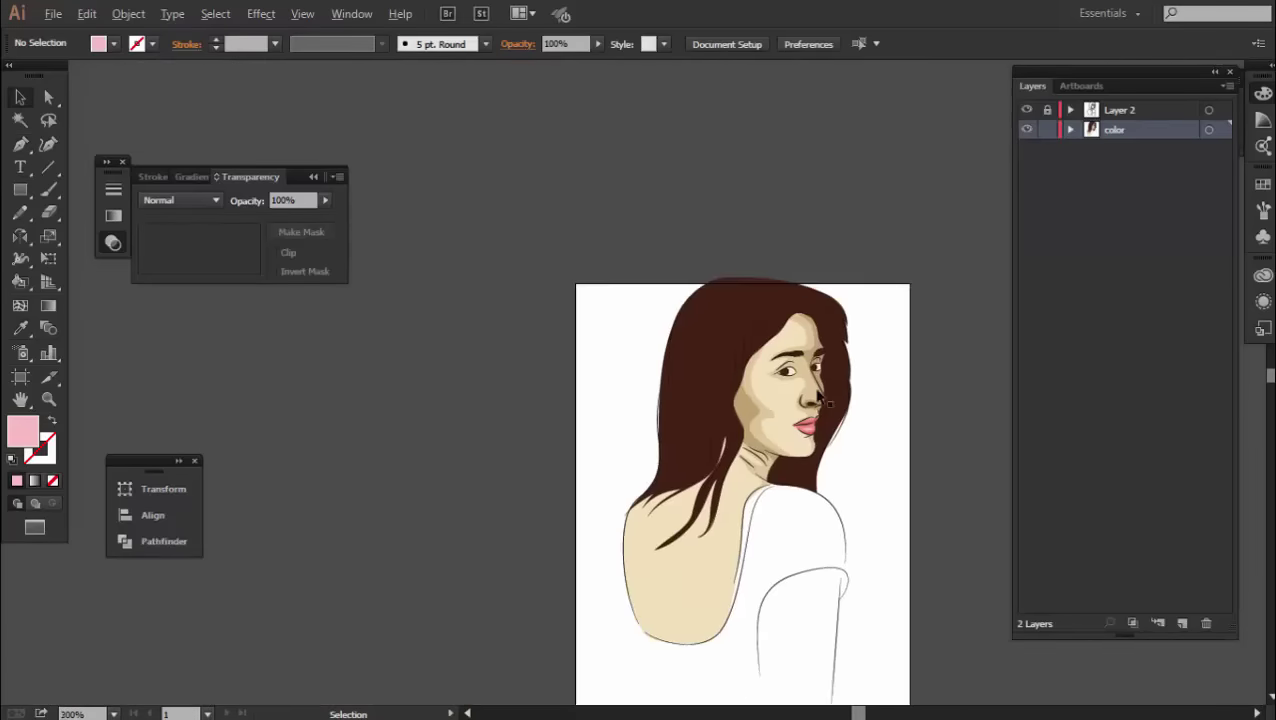
pyautogui.scroll(3, 790, 375)
pyautogui.scroll(3, 790, 375)
pyautogui.scroll(2, 603, 386)
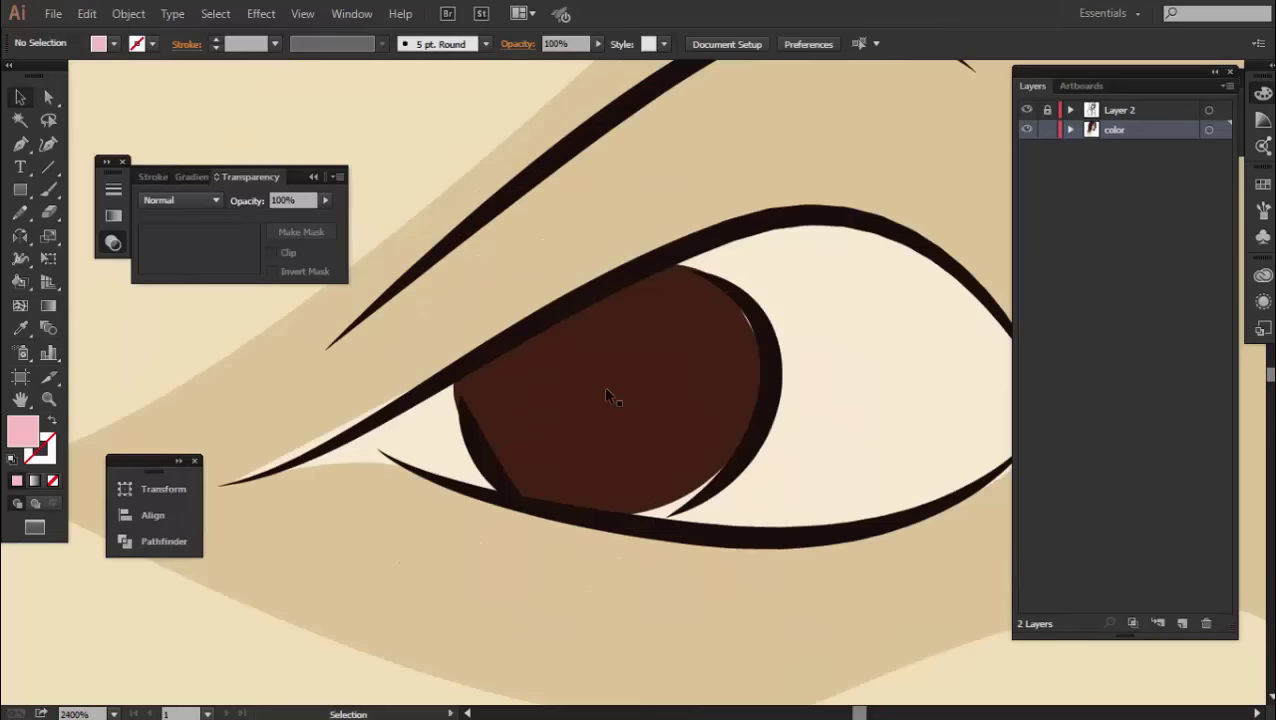
pyautogui.click(20, 148)
pyautogui.moveTo(656, 323); pyautogui.dragTo(464, 333)
pyautogui.click(464, 333)
pyautogui.moveTo(845, 440); pyautogui.dragTo(826, 612)
pyautogui.moveTo(632, 228); pyautogui.dragTo(522, 241)
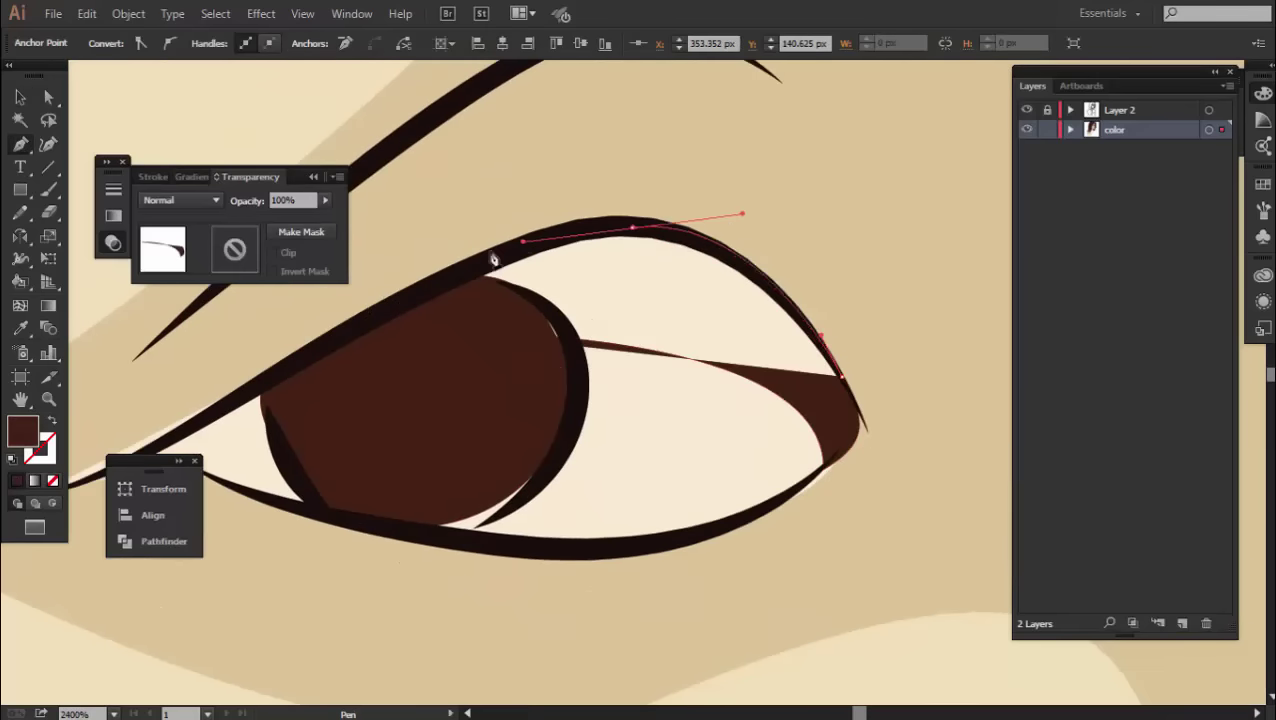
pyautogui.moveTo(410, 301); pyautogui.dragTo(432, 292)
pyautogui.moveTo(206, 426); pyautogui.dragTo(406, 363)
pyautogui.moveTo(516, 453)
pyautogui.mouseDown()
pyautogui.moveTo(678, 521)
pyautogui.moveTo(642, 377)
pyautogui.mouseUp()
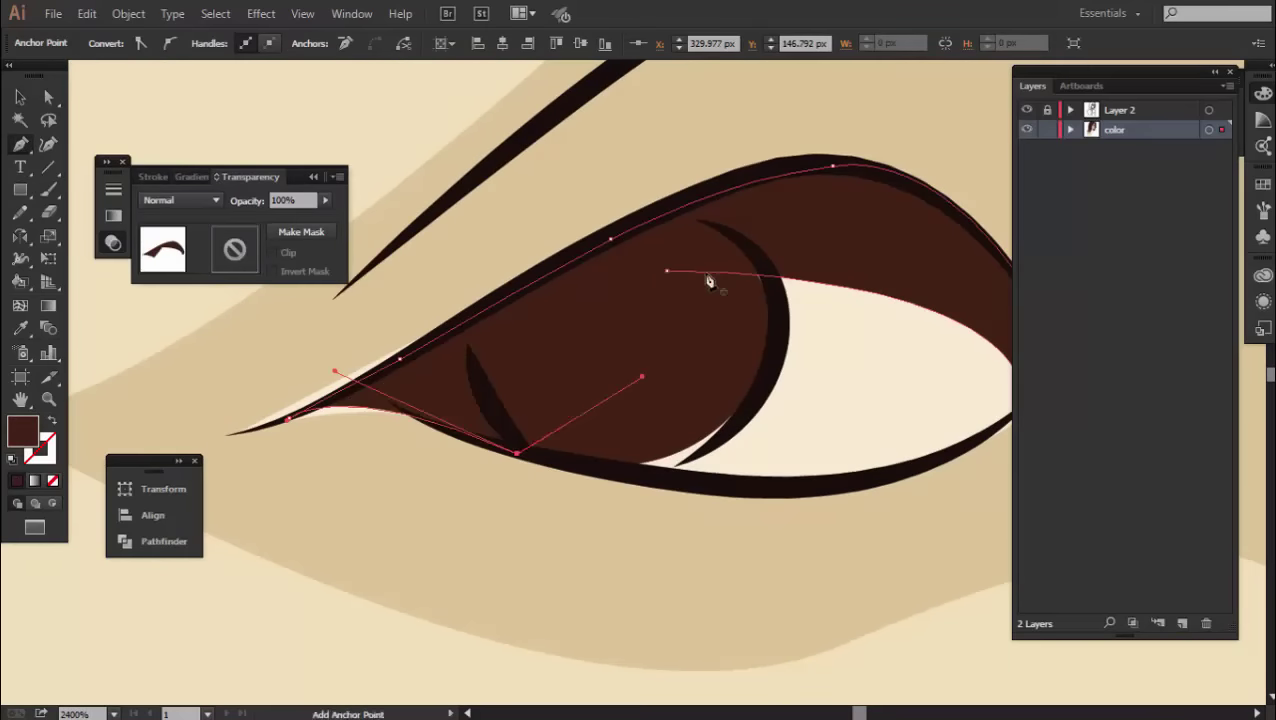
# Fill the new eye shape tan and the eye white near-white.
pyautogui.press('i')
pyautogui.click(94, 546)
pyautogui.doubleClick(22, 432)
pyautogui.click(874, 276)
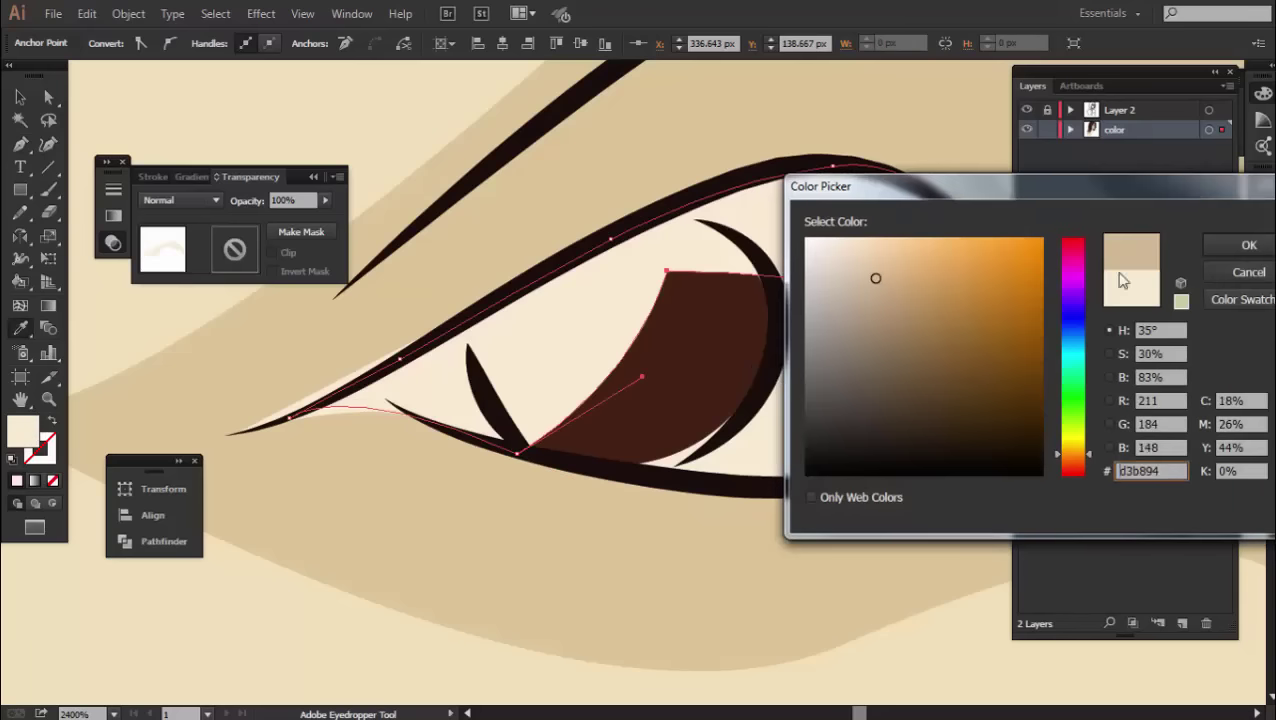
pyautogui.press('Return')
pyautogui.click(826, 336)
pyautogui.doubleClick(22, 432)
pyautogui.click(808, 247)
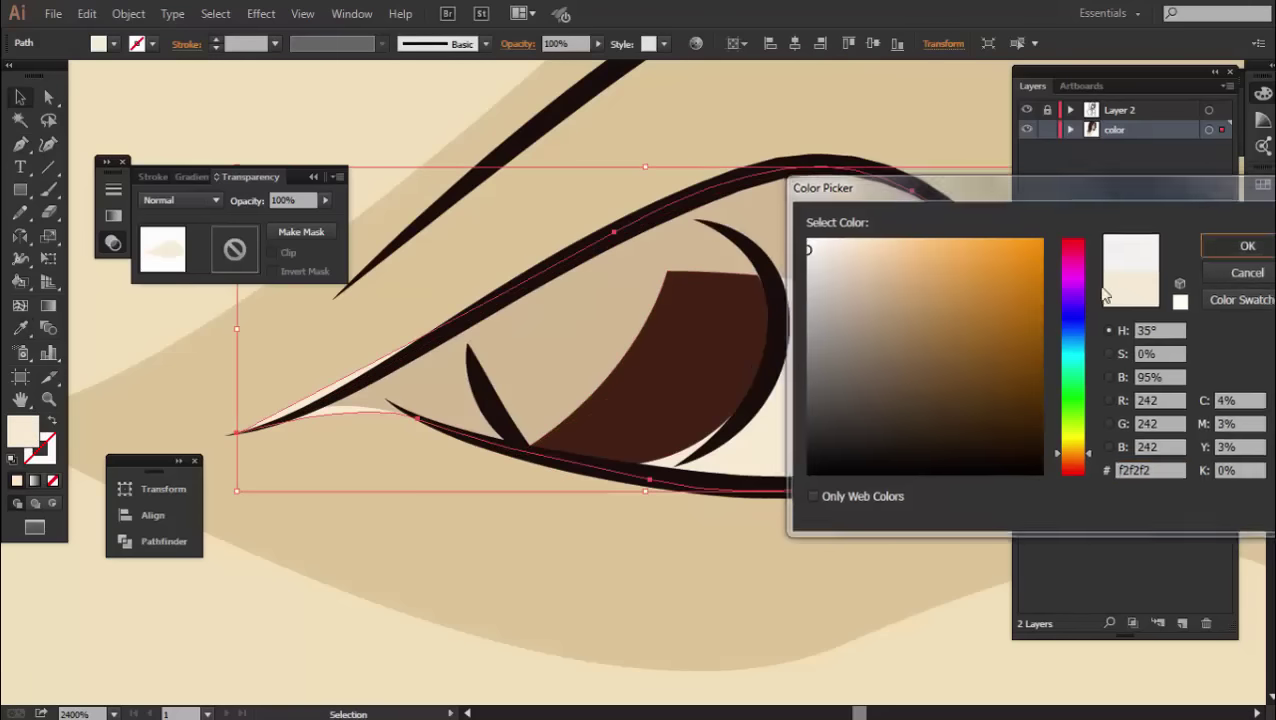
pyautogui.press('Return')
# Copy the white onto the tan eye shape, then recolour it grey as upper shadow.
pyautogui.click(20, 328)
pyautogui.click(812, 316)
pyautogui.doubleClick(22, 432)
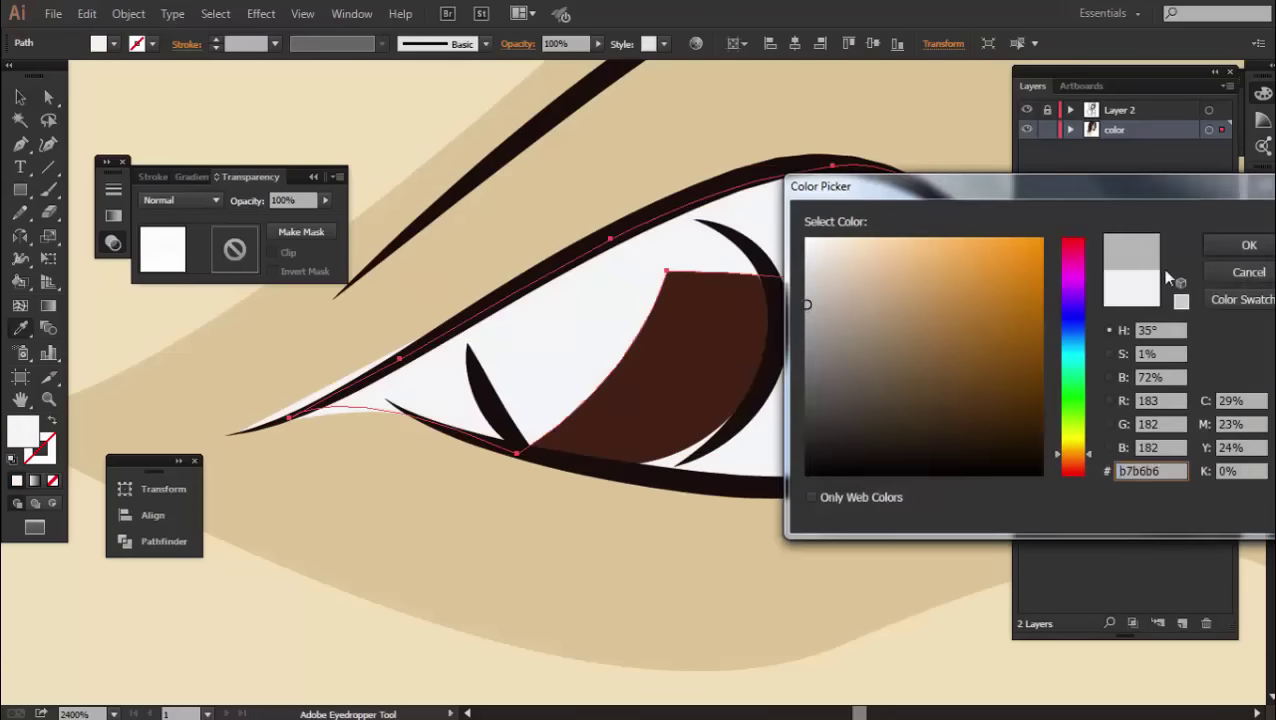
pyautogui.press('Return')
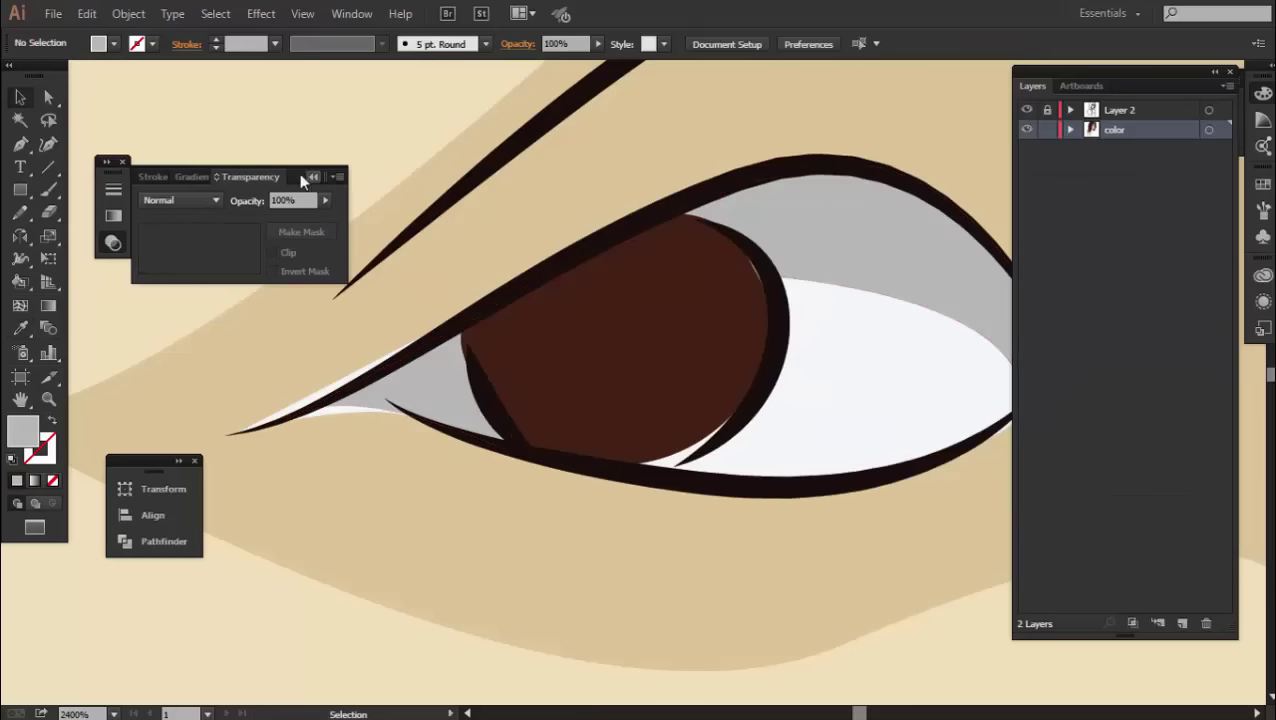
pyautogui.press('v')
# Select the iris, sample its colour, and zoom in closer on it.
pyautogui.click(698, 291)
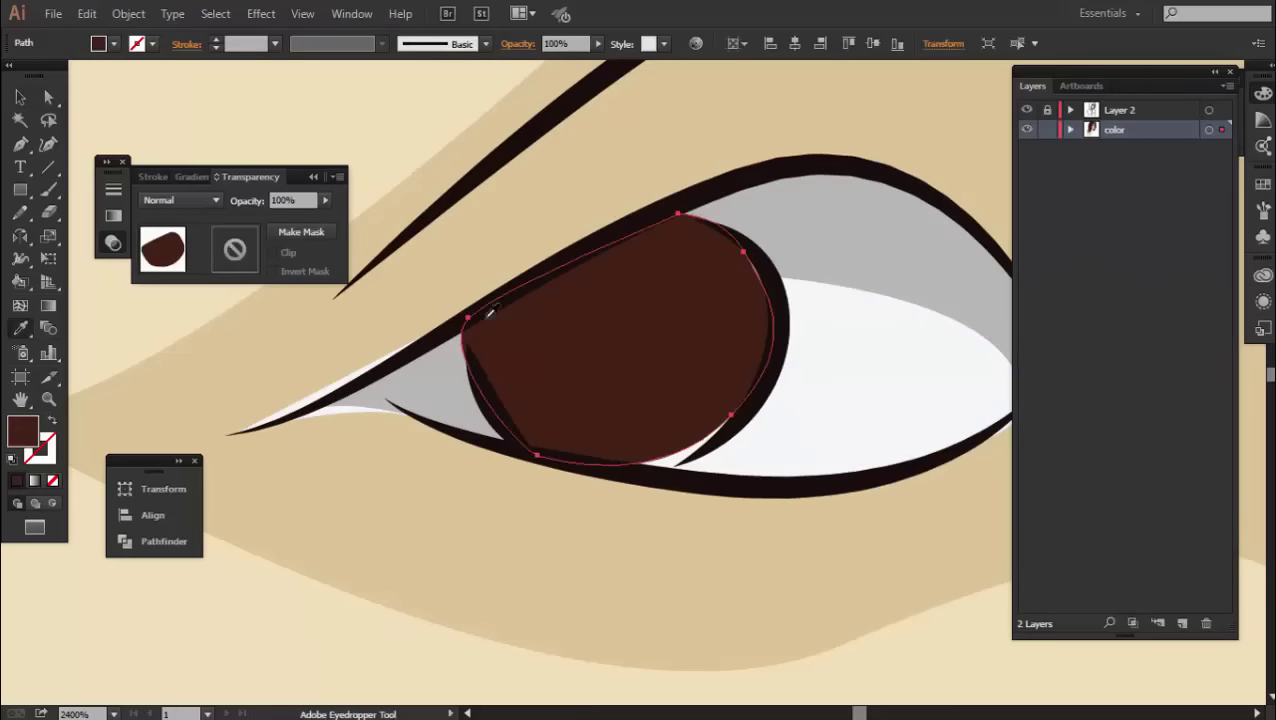
pyautogui.press('i')
pyautogui.click(600, 236)
pyautogui.press('v')
pyautogui.moveTo(20, 197); pyautogui.dragTo(80, 233)
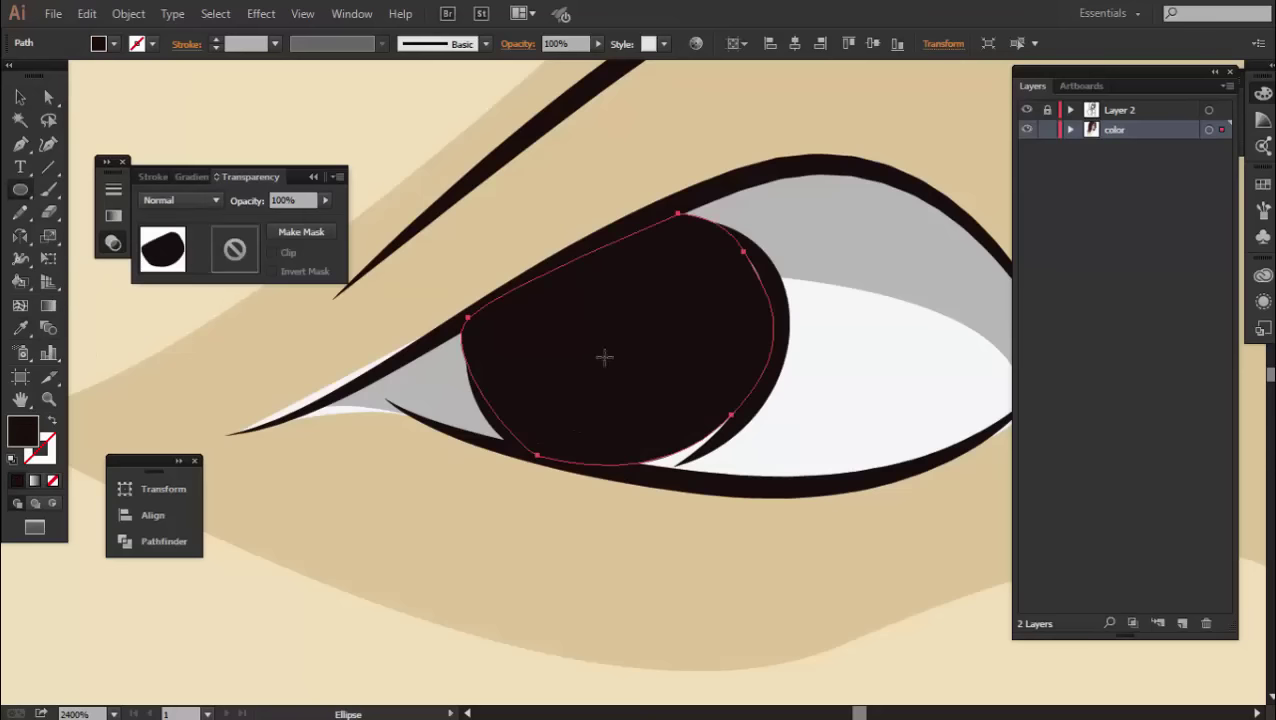
pyautogui.press('i')
pyautogui.click(745, 440)
pyautogui.hotkey('ctrl', 'shift', 'a')
pyautogui.hotkey('ctrl', '+')
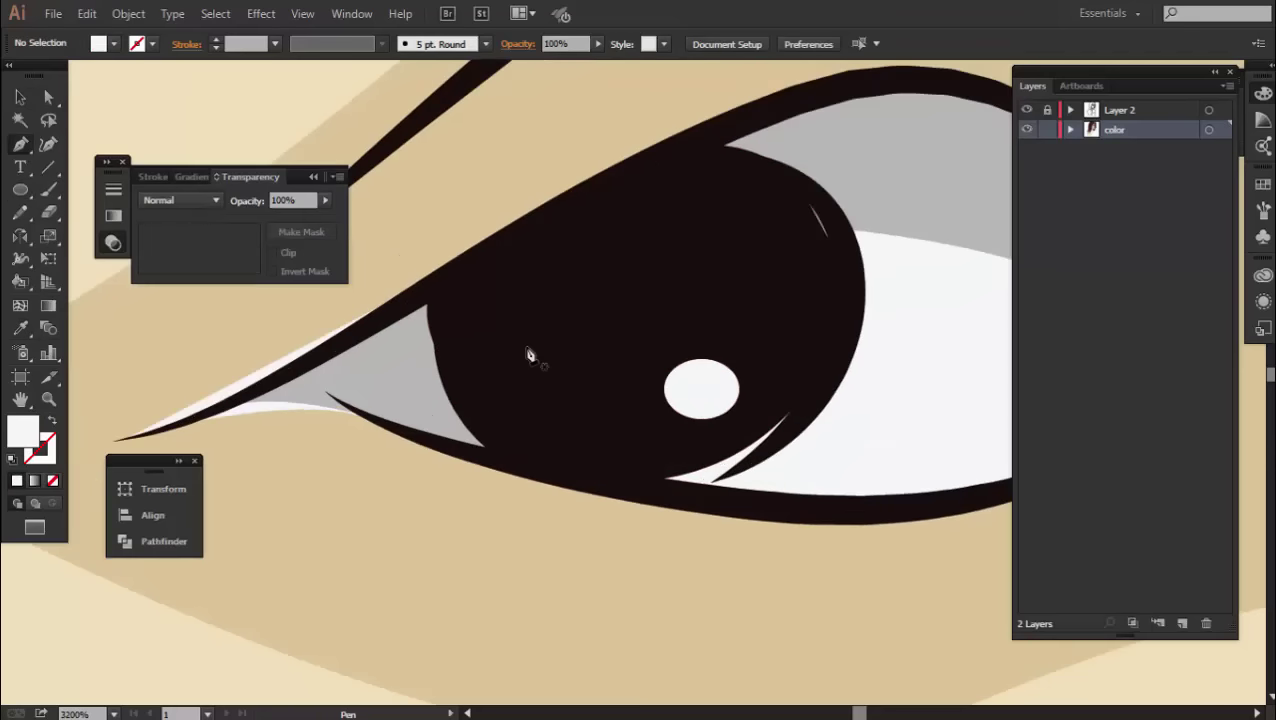
pyautogui.press('p')
# Draw a brown crescent inside the iris, starting from its sampled dark colour.
pyautogui.moveTo(535, 418); pyautogui.dragTo(610, 438)
pyautogui.click(760, 400)
pyautogui.moveTo(792, 287); pyautogui.dragTo(752, 292)
pyautogui.moveTo(737, 362); pyautogui.dragTo(684, 402)
pyautogui.click(526, 349)
pyautogui.press('i')
pyautogui.click(455, 425)
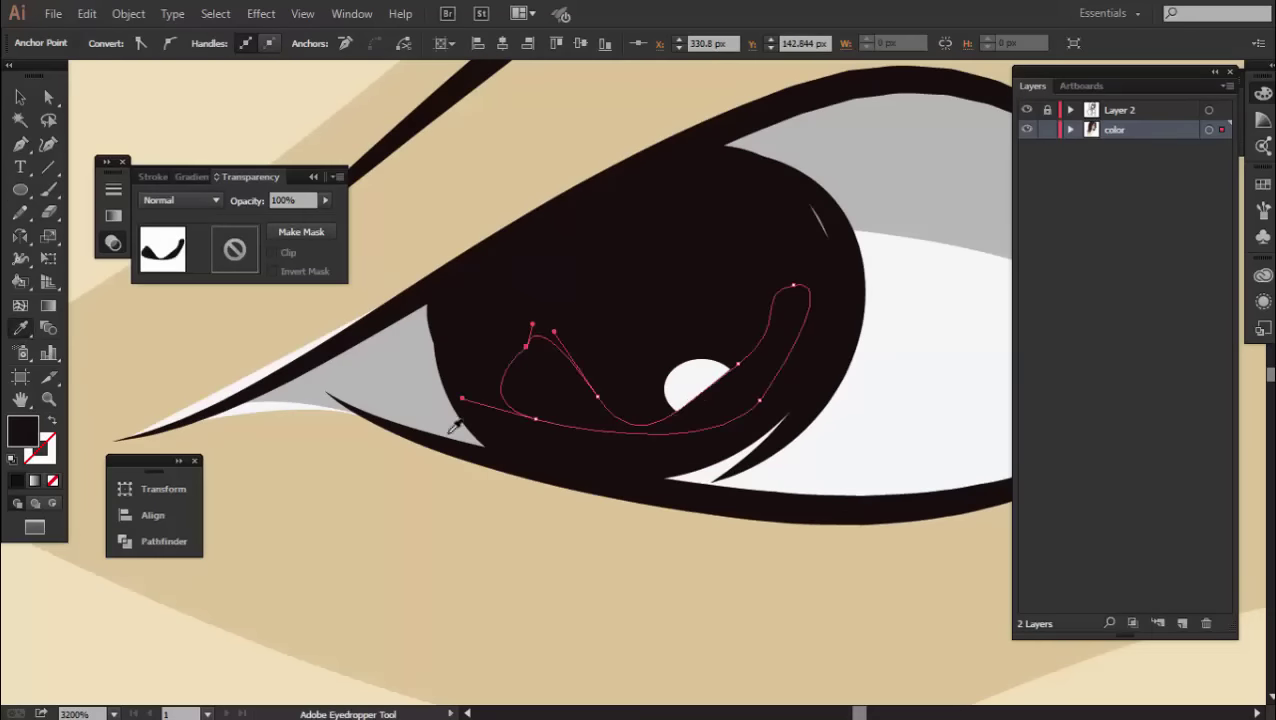
pyautogui.doubleClick(24, 432)
pyautogui.press('Return')
pyautogui.hotkey('ctrl', 'shift', 'a')
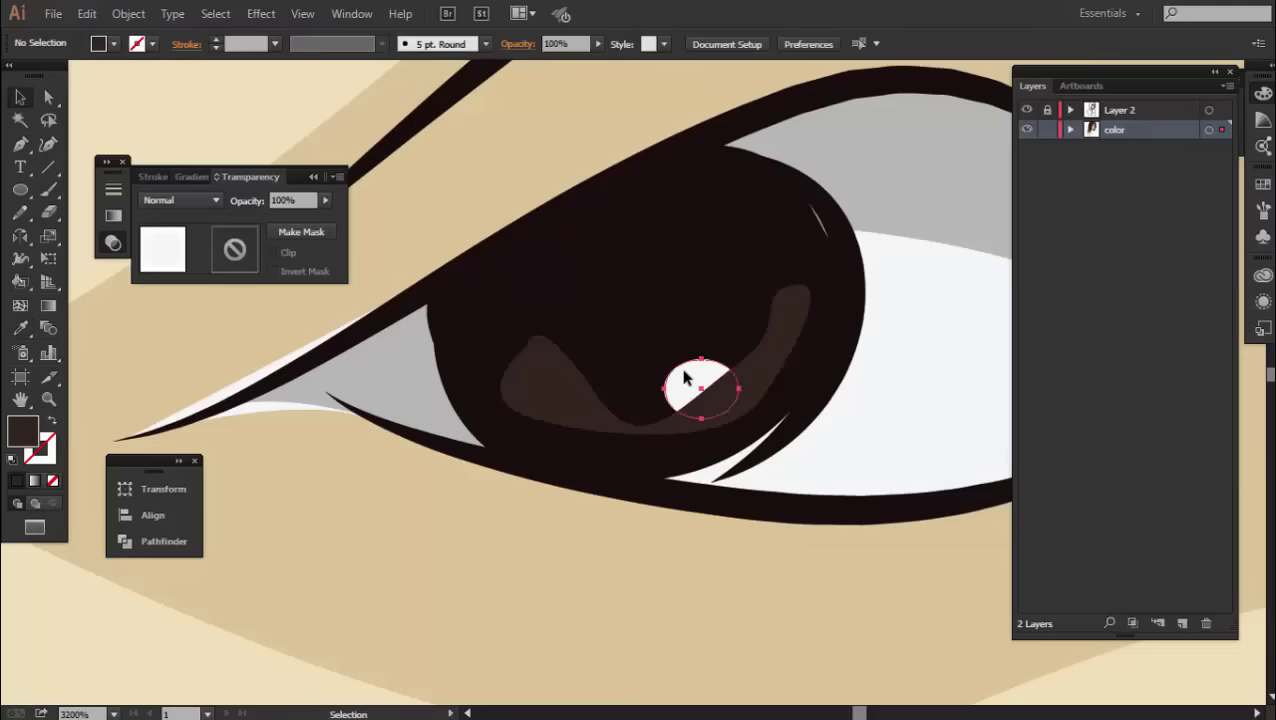
# Add a second, lighter brown crescent inside the iris.
pyautogui.click(541, 368)
pyautogui.moveTo(597, 408); pyautogui.dragTo(636, 428)
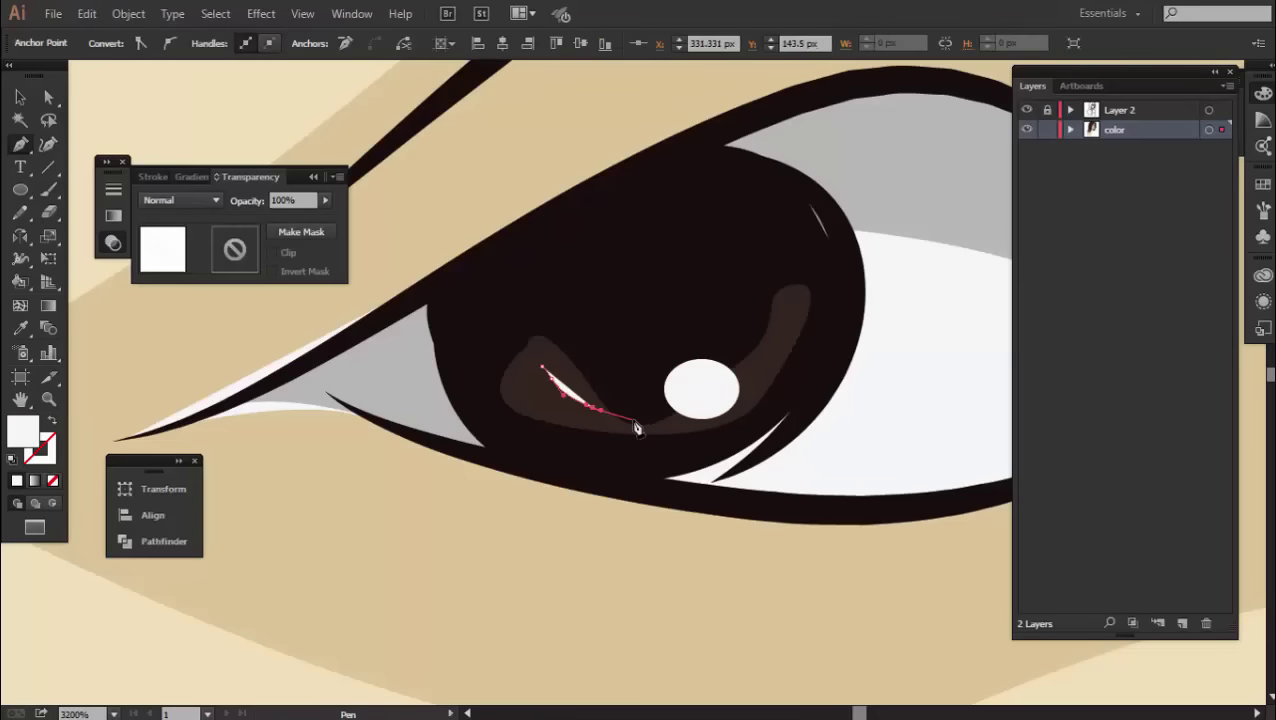
pyautogui.doubleClick(16, 440)
pyautogui.click(874, 401)
pyautogui.press('Return')
# Check the small white pupil highlight by selecting and deselecting it.
pyautogui.hotkey('ctrl', 'shift', 'a')
pyautogui.press('v')
pyautogui.click(573, 296)
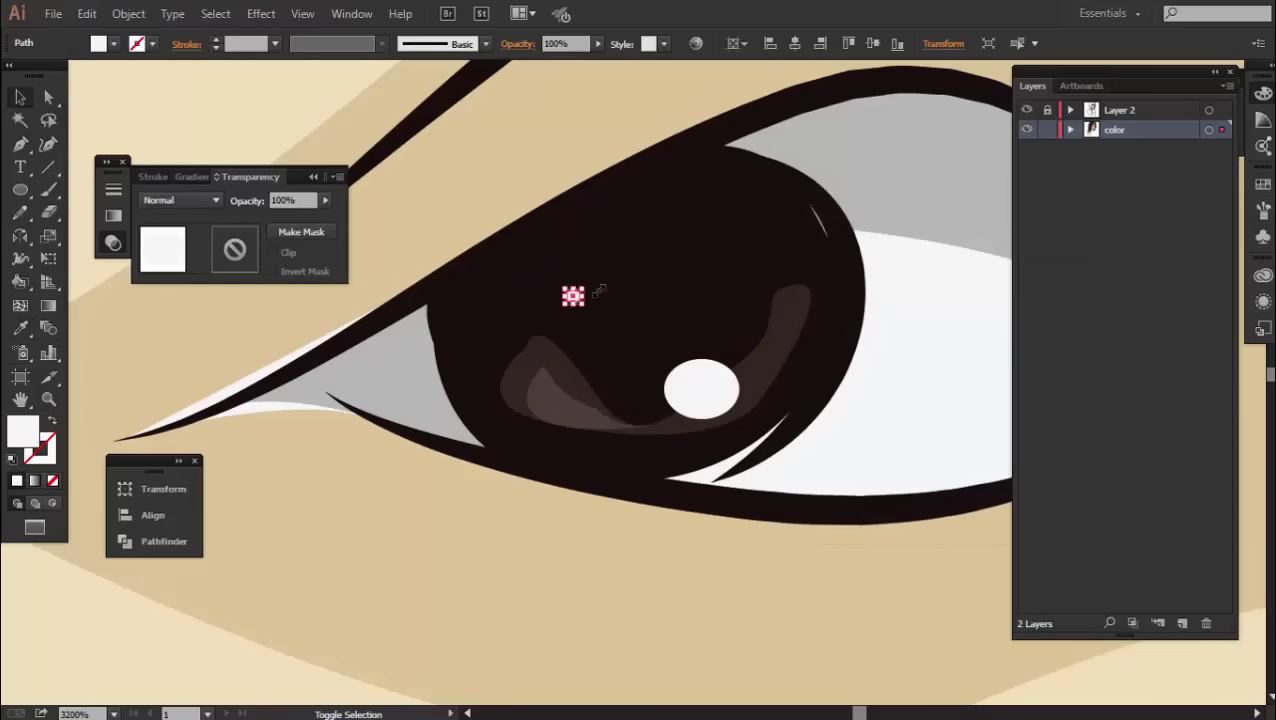
pyautogui.hotkey('ctrl', 'shift', 'a')
pyautogui.click(573, 296)
pyautogui.hotkey('ctrl', 'shift', 'a')
# Draw a darker grey lid shadow over the left eye white.
pyautogui.hotkey('ctrl', '-')
pyautogui.hotkey('ctrl', '-')
pyautogui.hotkey('ctrl', '-')
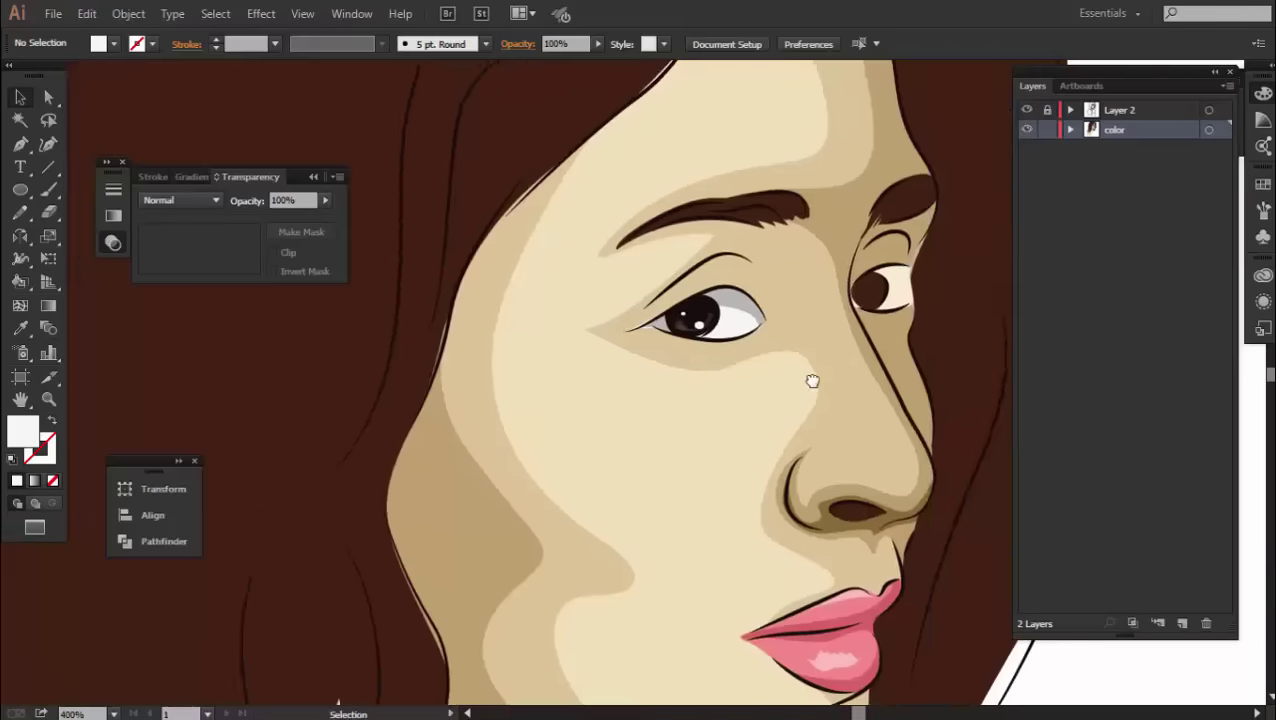
pyautogui.hotkey('ctrl', '-')
pyautogui.hotkey('ctrl', '-')
pyautogui.hotkey('ctrl', '-')
pyautogui.scroll(5, 557, 370)
pyautogui.scroll(2, 567, 372)
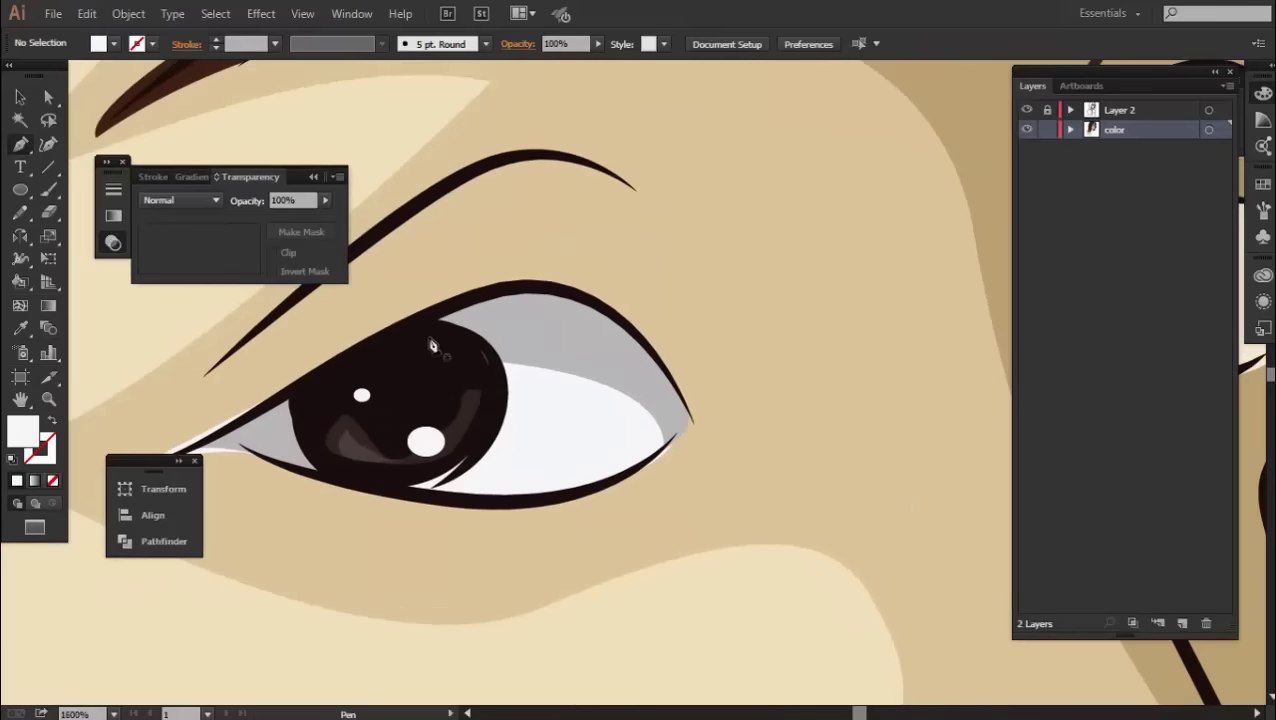
pyautogui.click(429, 338)
pyautogui.click(672, 437)
pyautogui.moveTo(430, 338); pyautogui.dragTo(543, 262)
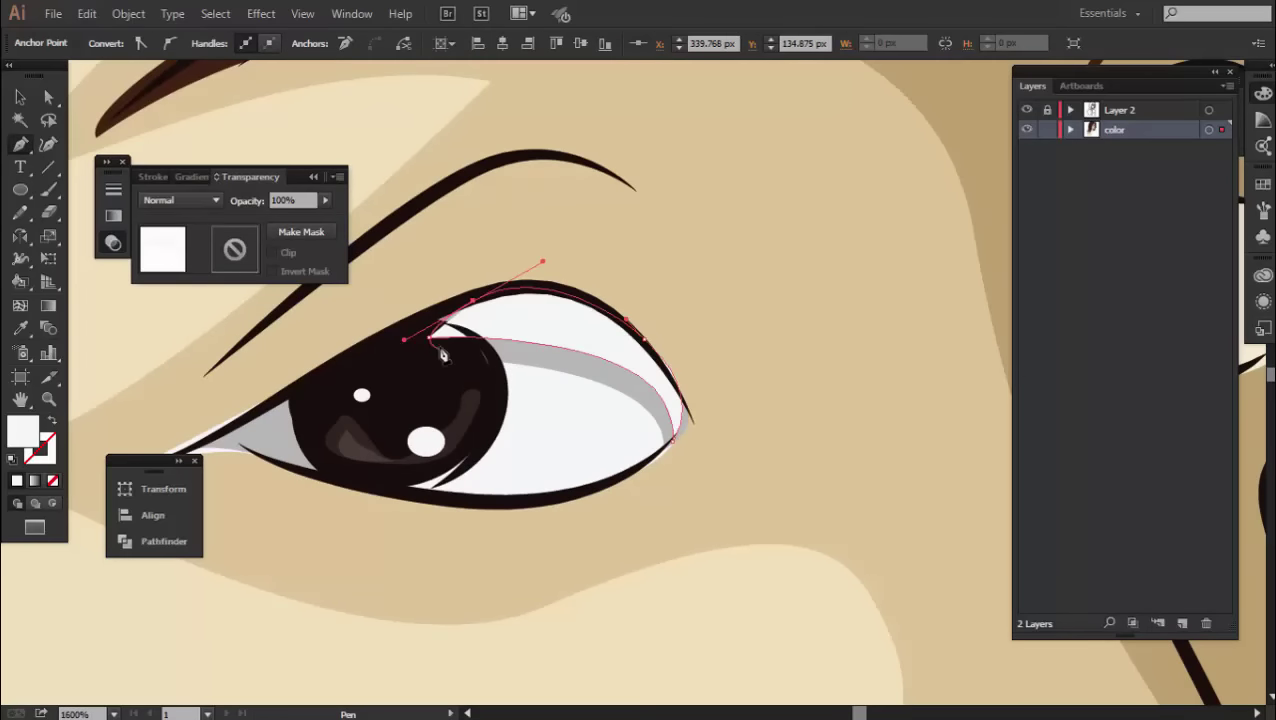
pyautogui.click(250, 440)
pyautogui.doubleClick(22, 430)
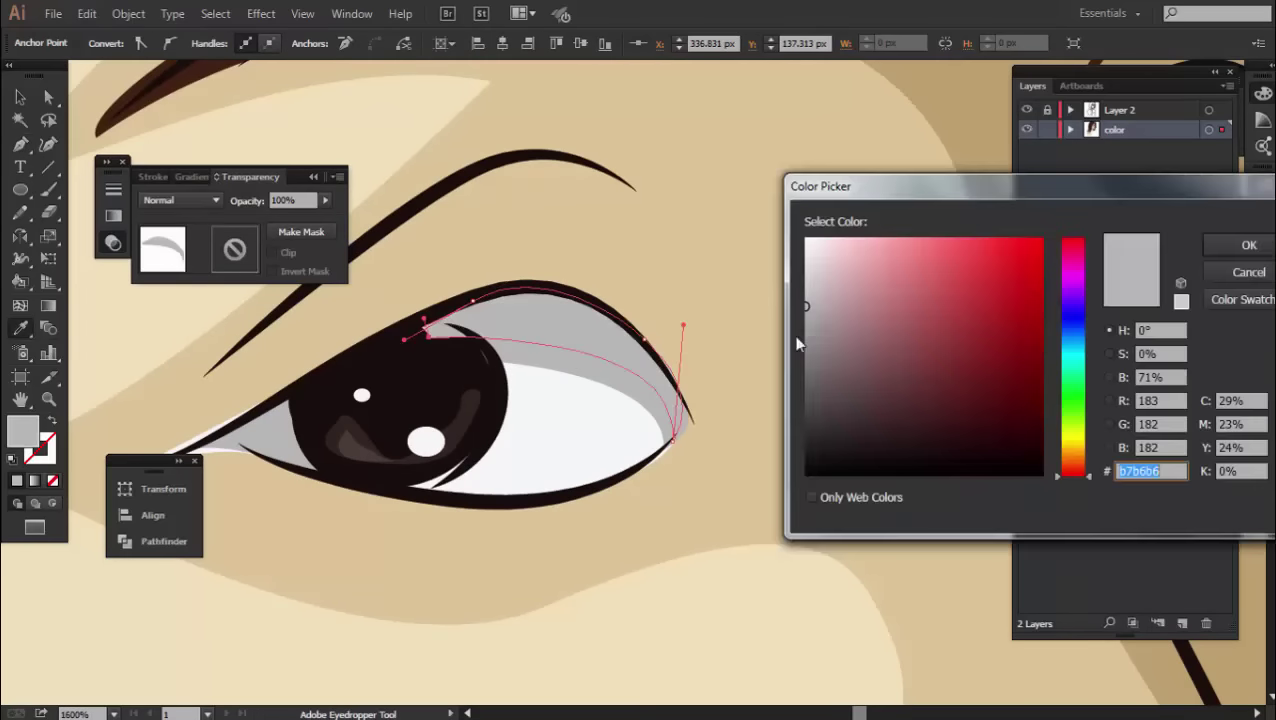
pyautogui.click(1249, 246)
# Group the left iris parts and place a copy over the right eye.
pyautogui.press('v')
pyautogui.click(465, 425)
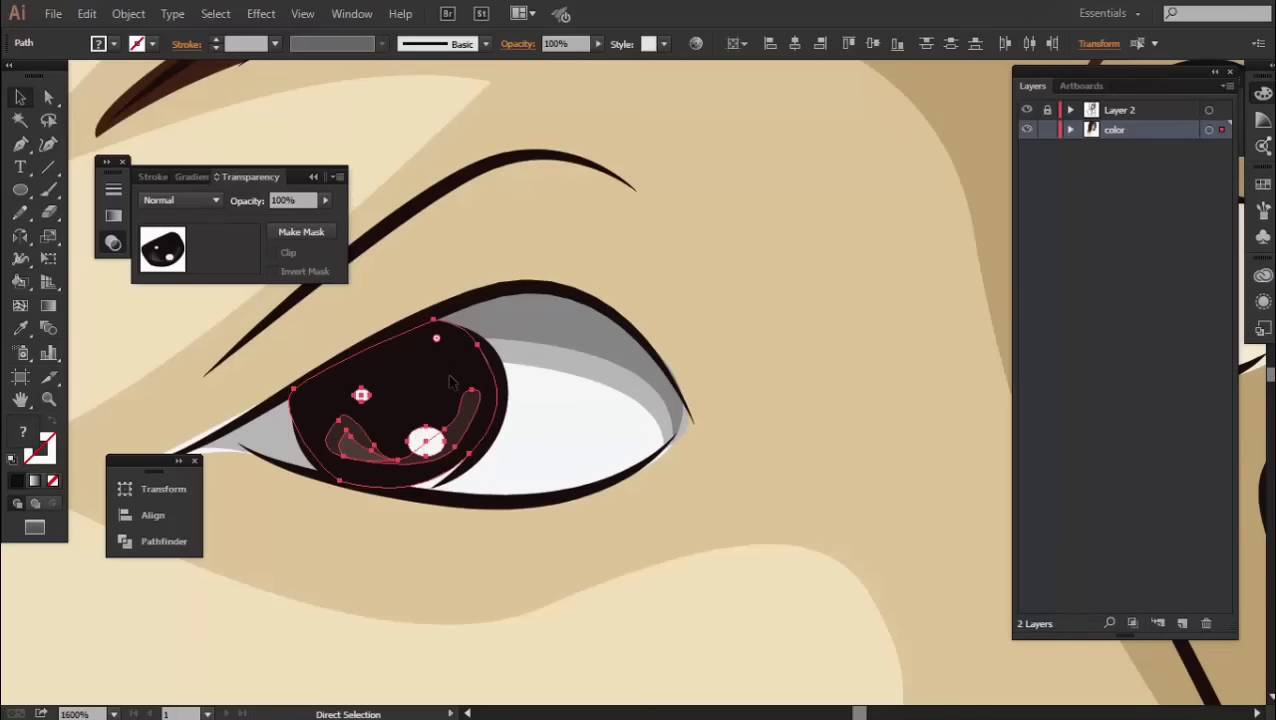
pyautogui.hotkey('ctrl', 'g')
pyautogui.hotkey('ctrl', '-')
pyautogui.hotkey('ctrl', '-')
pyautogui.hotkey('ctrl', '-')
pyautogui.hotkey('ctrl', '+')
pyautogui.hotkey('ctrl', '+')
pyautogui.hotkey('ctrl', '+')
pyautogui.moveTo(693, 334)
pyautogui.mouseDown()
pyautogui.moveTo(662, 320)
pyautogui.moveTo(676, 322)
pyautogui.mouseUp()
pyautogui.hotkey('ctrl', 'shift', 'a')
pyautogui.click(676, 283)
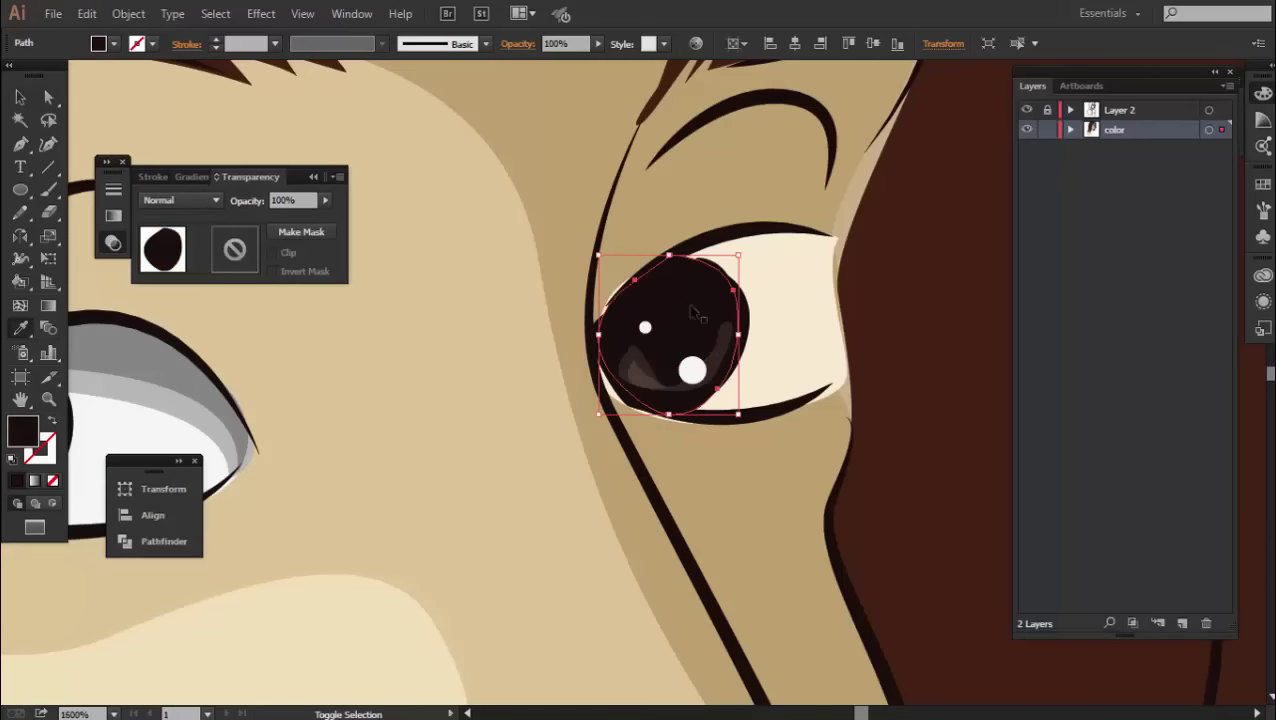
pyautogui.hotkey('ctrl', 'shift', 'a')
# Match the right eye white's colour to the left eye with the eyedropper.
pyautogui.hotkey('ctrl', '-')
pyautogui.hotkey('ctrl', '-')
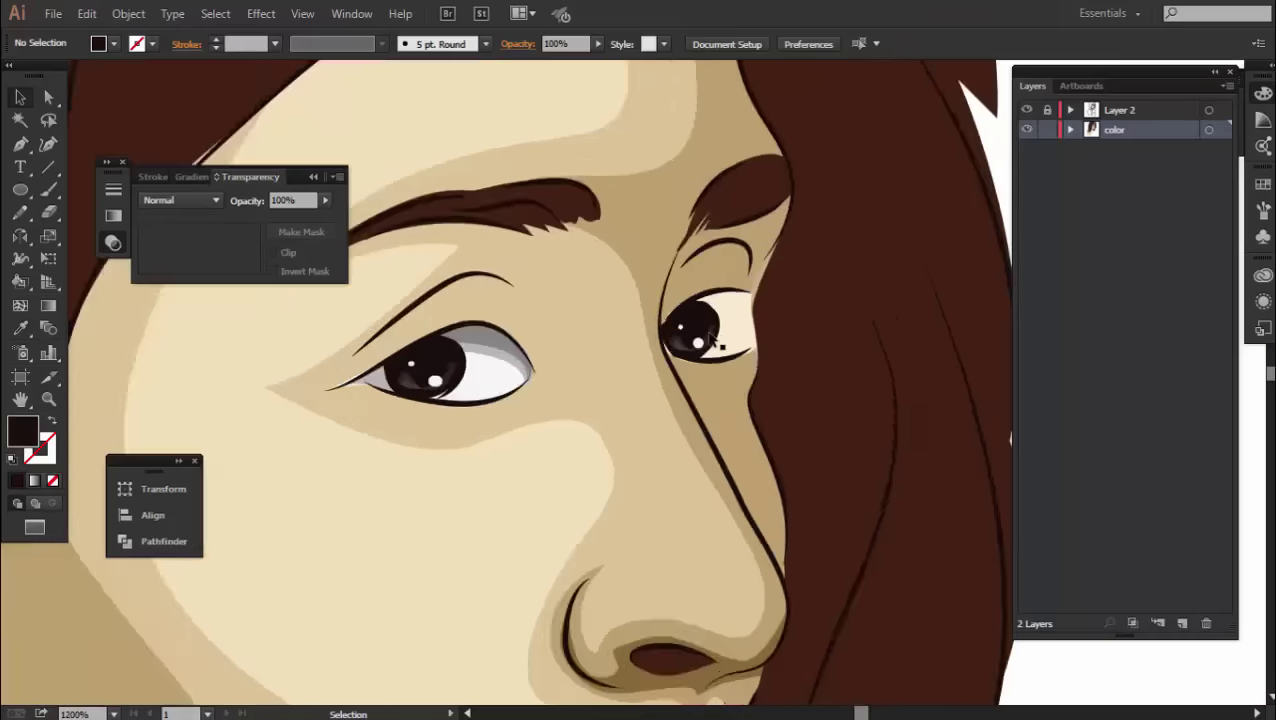
pyautogui.hotkey('ctrl', '+')
pyautogui.hotkey('ctrl', '+')
pyautogui.press('i')
pyautogui.click(262, 421)
pyautogui.press('v')
pyautogui.click(222, 352)
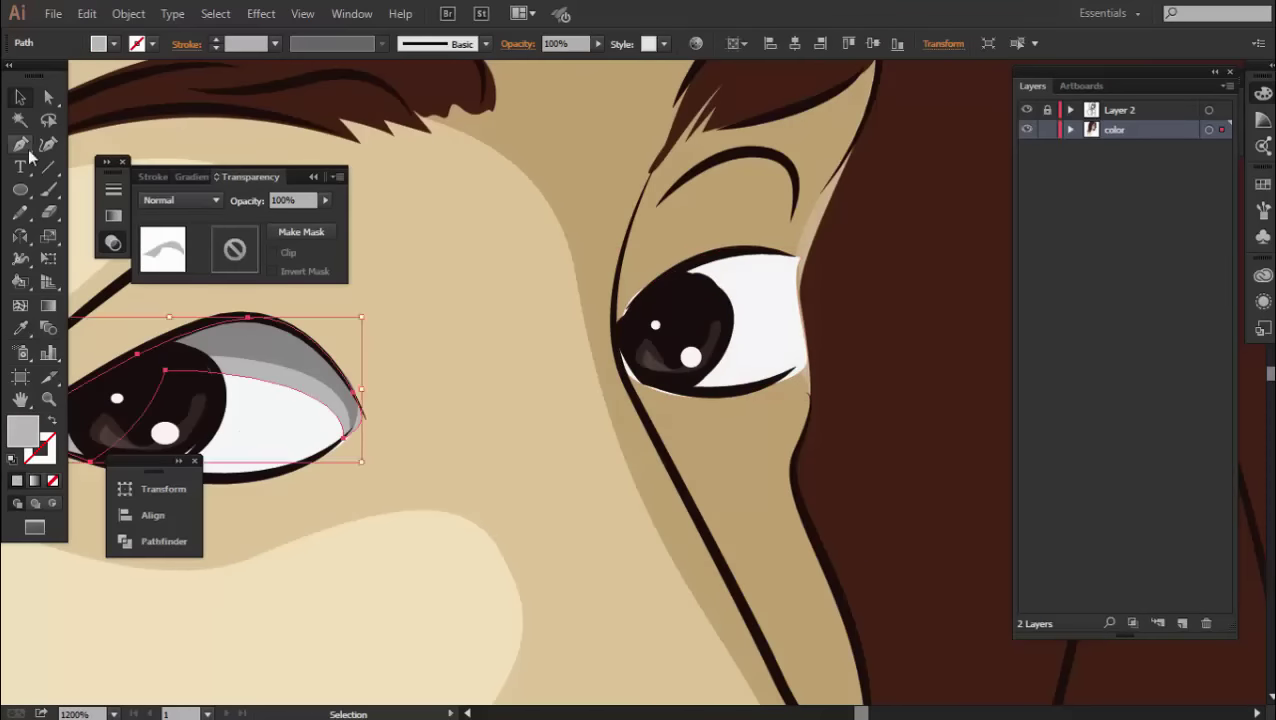
# Draw the right eye's grey shadow and arrange it in front of the eye white.
pyautogui.hotkey('ctrl', 'shift', 'a')
pyautogui.press('p')
pyautogui.scroll(1, 745, 315)
pyautogui.click(698, 303)
pyautogui.click(763, 413)
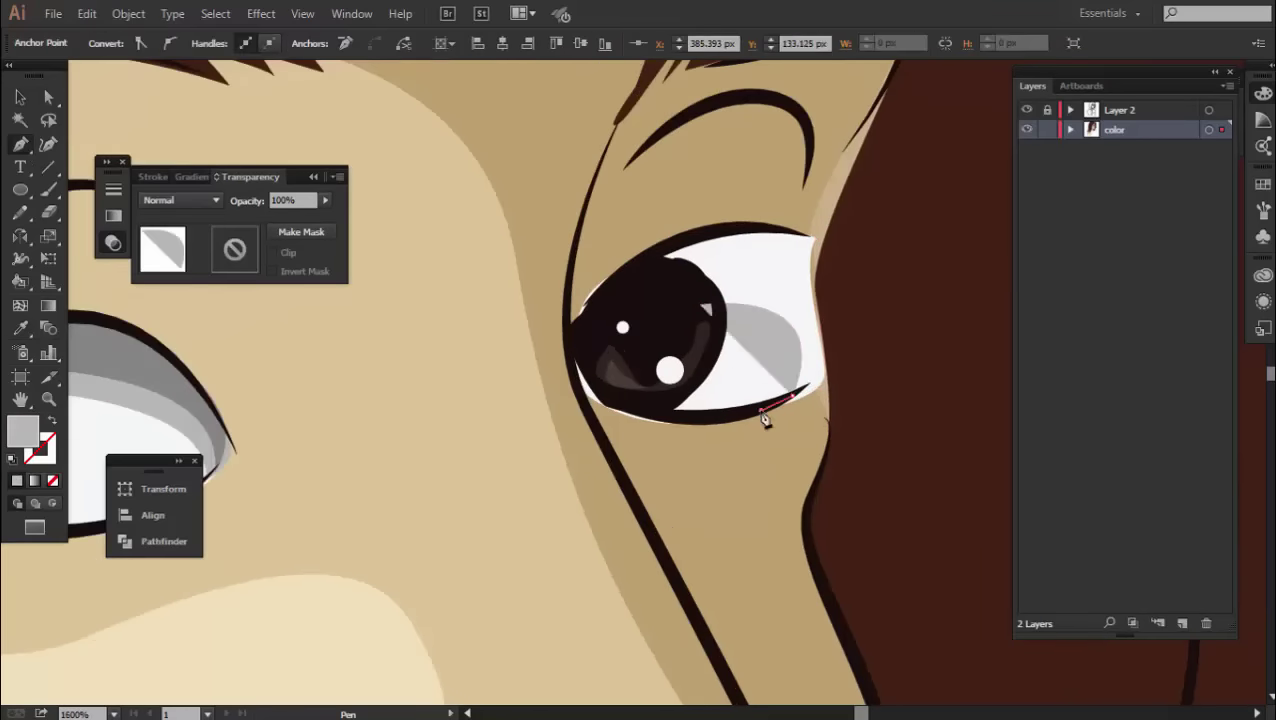
pyautogui.click(831, 341)
pyautogui.moveTo(808, 288); pyautogui.dragTo(832, 233)
pyautogui.click(657, 258)
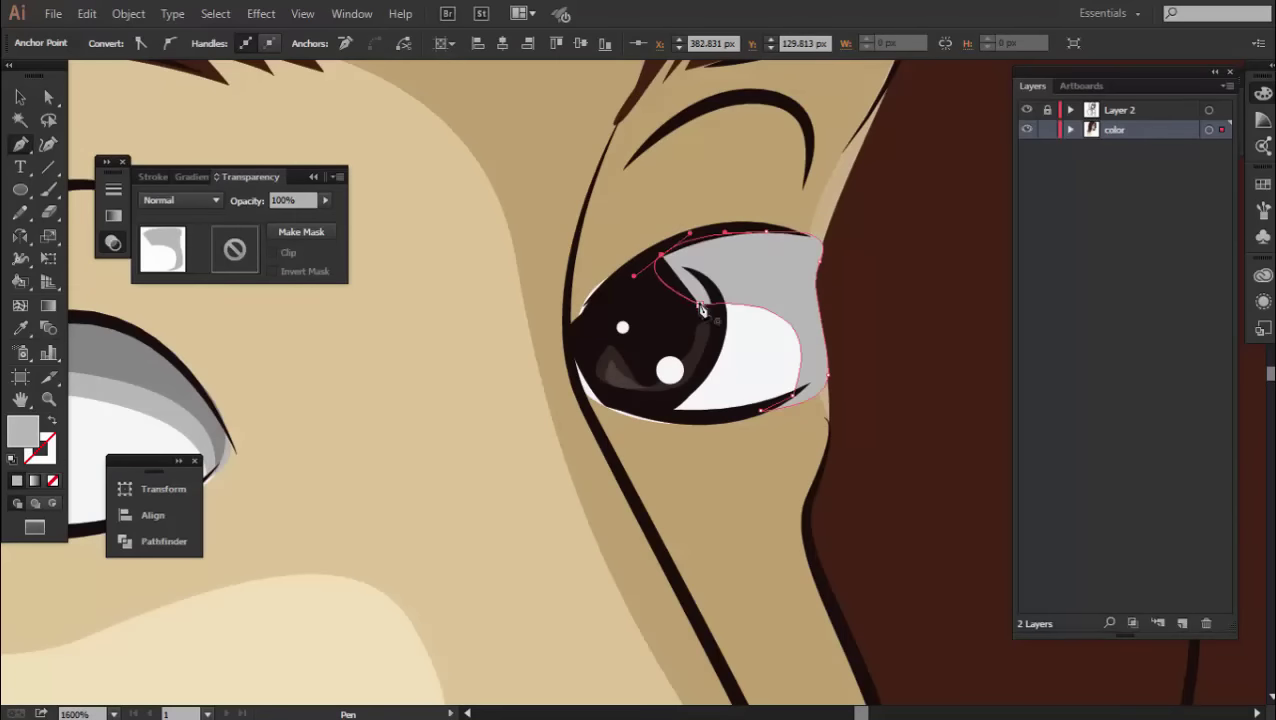
pyautogui.hotkey('ctrl', '[')
pyautogui.keyDown('ctrl'); pyautogui.click(757, 280); pyautogui.keyUp('ctrl')
pyautogui.hotkey('ctrl', ']')
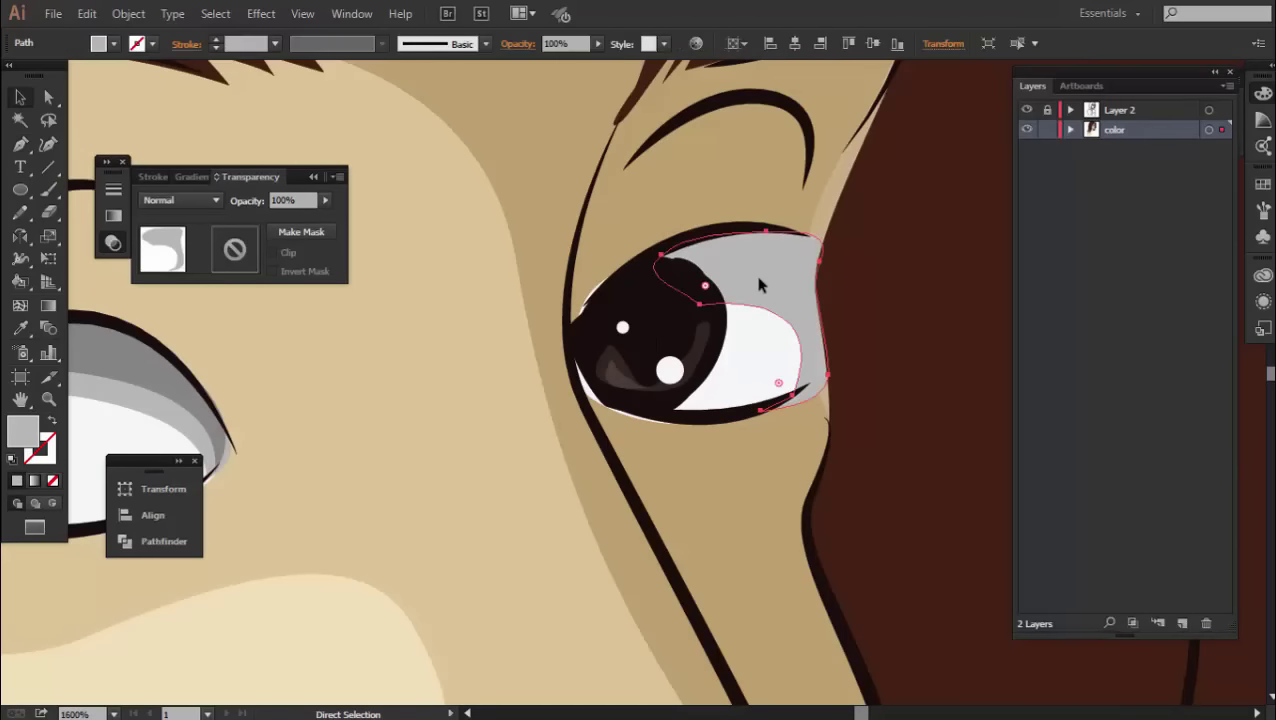
pyautogui.hotkey('ctrl', 'shift', 'a')
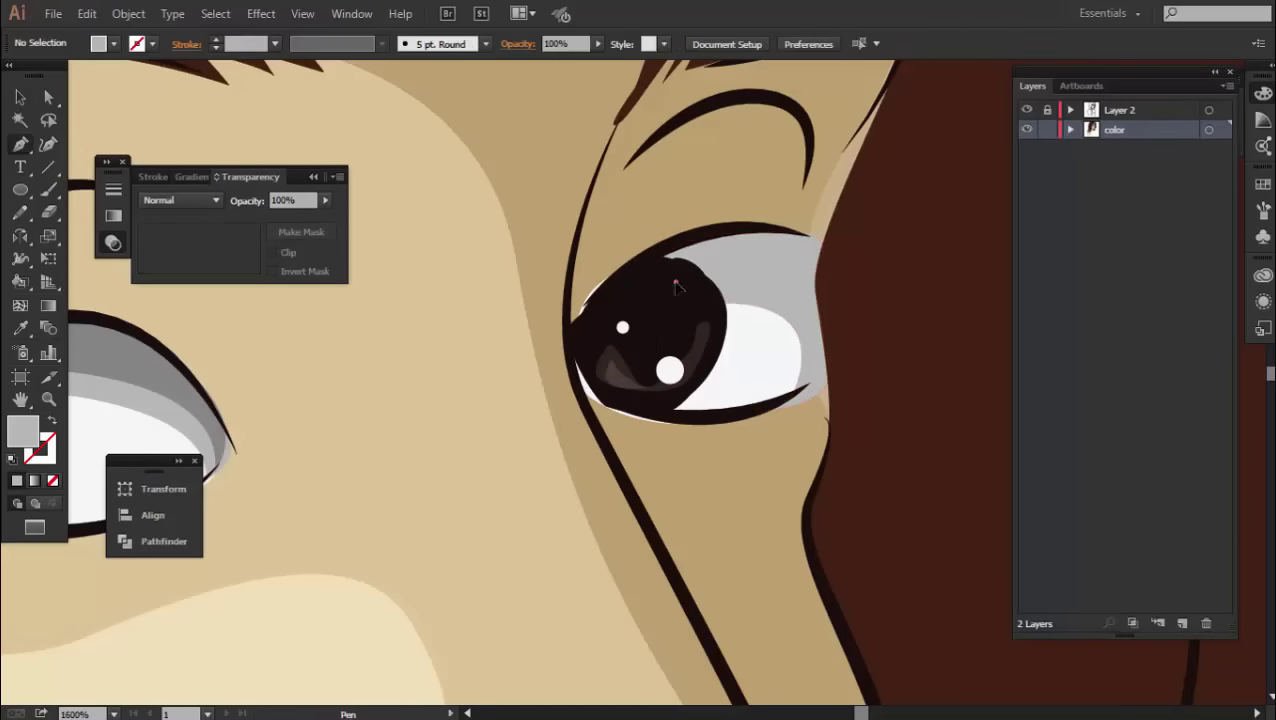
# Add a second grey upper-lid shadow across the top of the right eye.
pyautogui.click(676, 284)
pyautogui.moveTo(843, 309); pyautogui.dragTo(838, 272)
pyautogui.moveTo(759, 225); pyautogui.dragTo(837, 217)
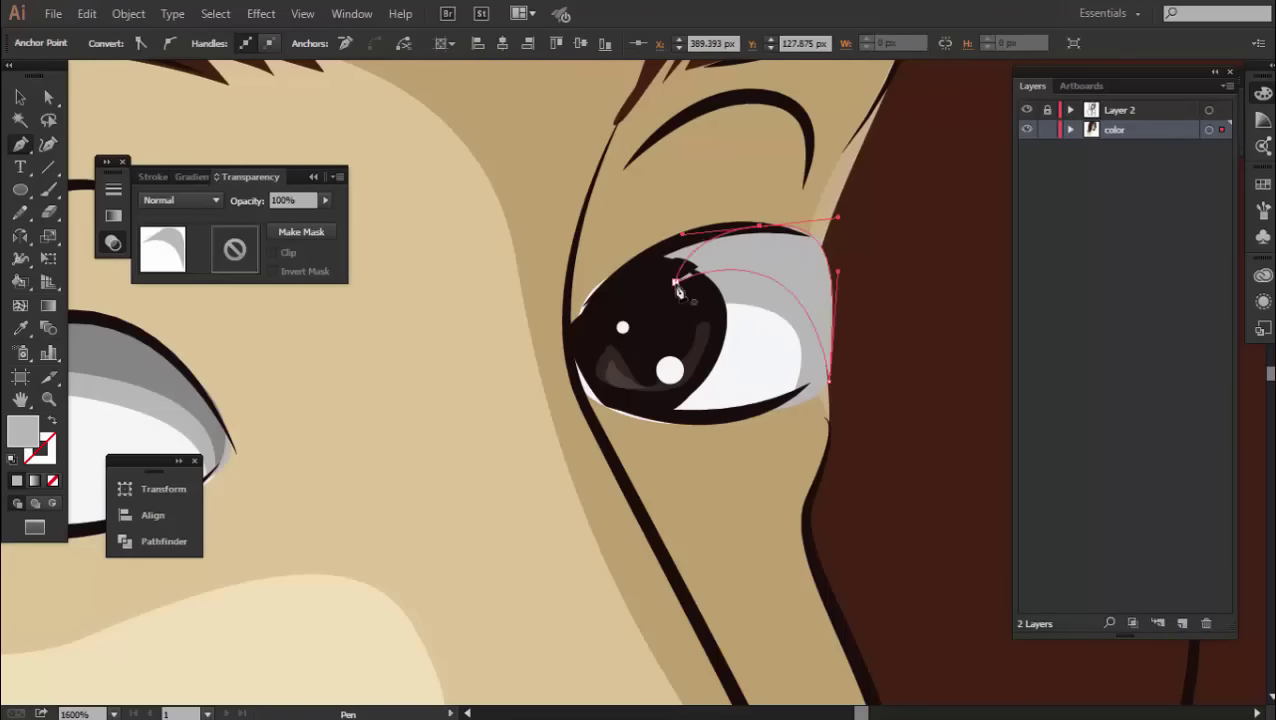
pyautogui.click(110, 340)
pyautogui.press('v')
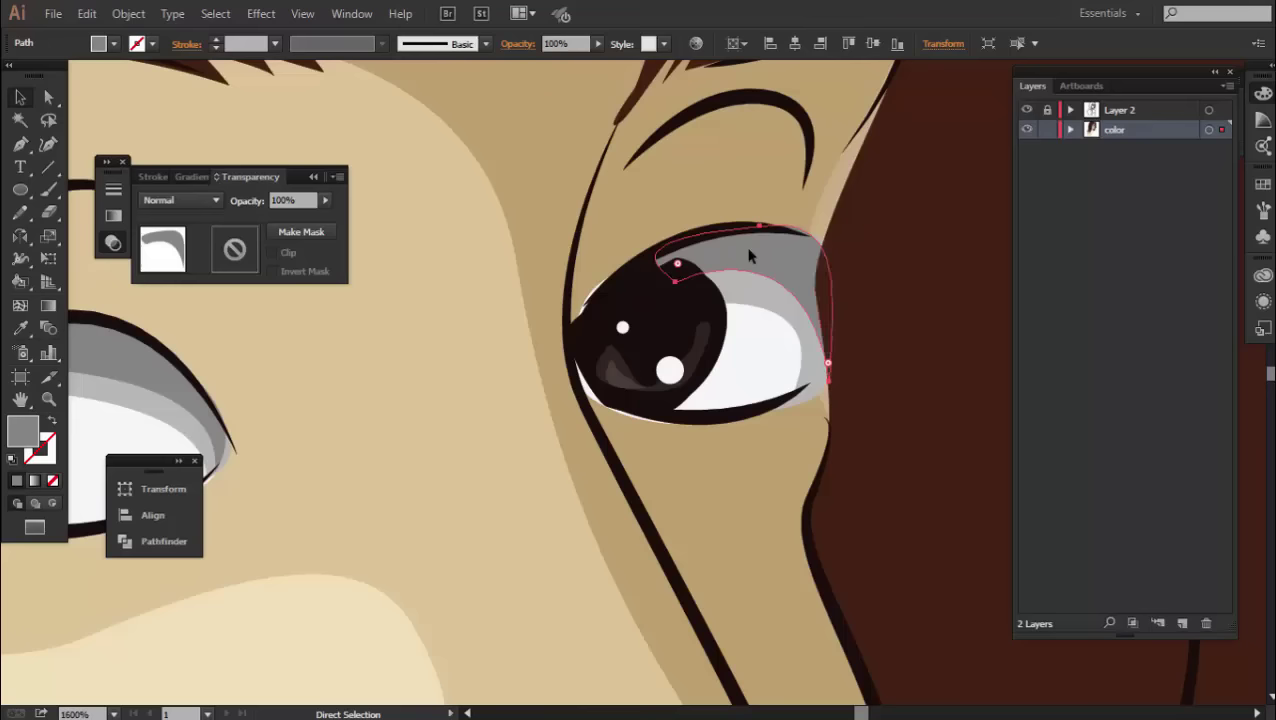
pyautogui.hotkey('ctrl', 'shift', 'a')
pyautogui.scroll(-3, 848, 302)
# Draw a cheek highlight shape filled with near-white #fffbf3.
pyautogui.scroll(-3, 863, 313)
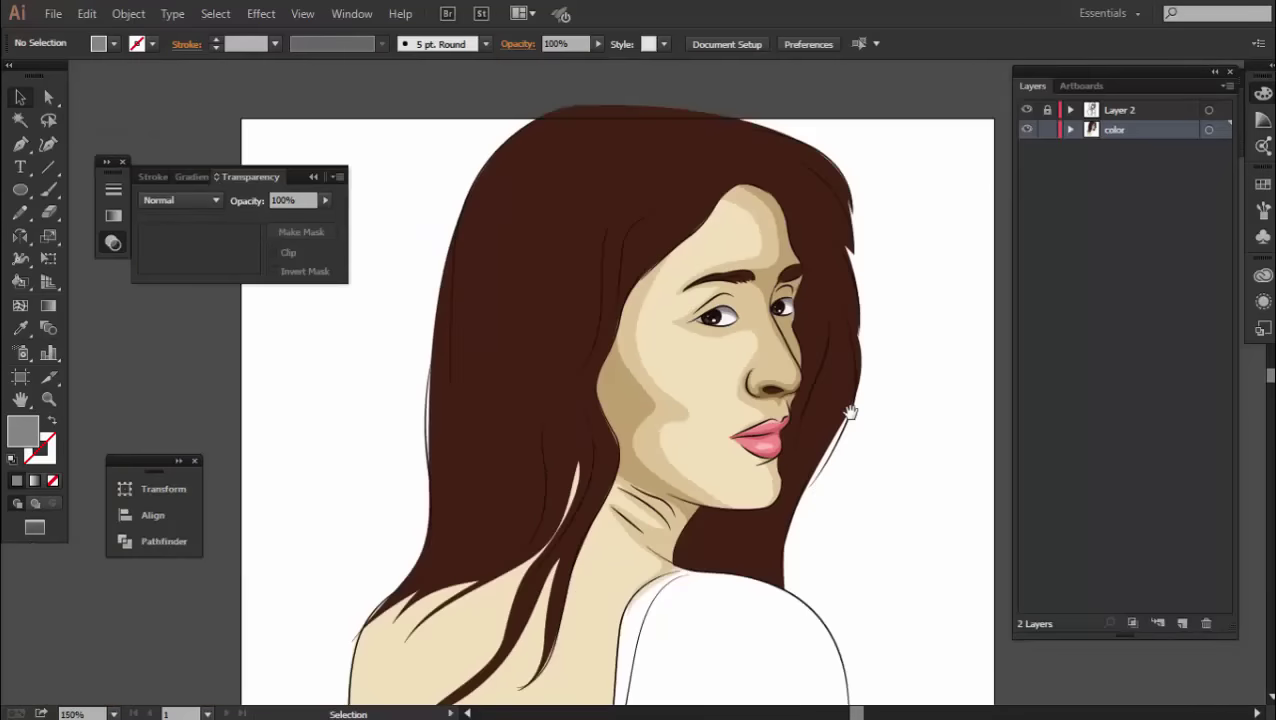
pyautogui.scroll(2, 846, 413)
pyautogui.scroll(2, 621, 450)
pyautogui.press('p')
pyautogui.scroll(-2, 588, 326)
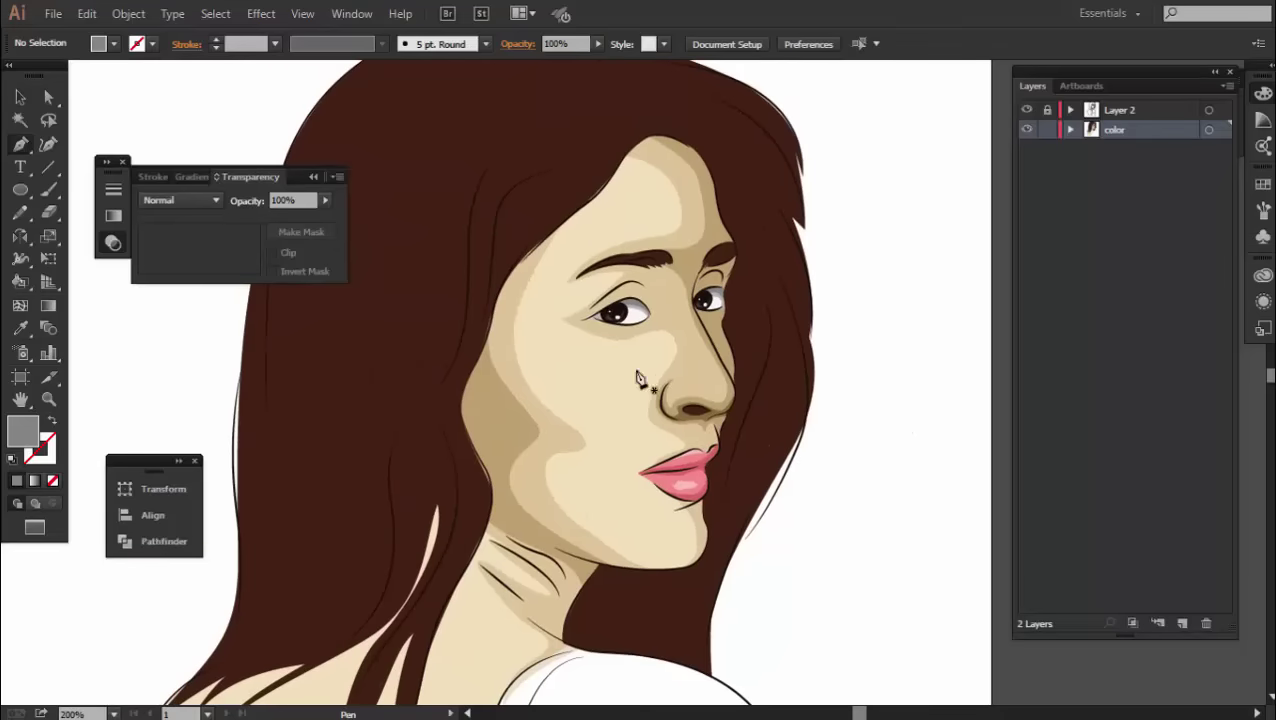
pyautogui.scroll(-1, 604, 384)
pyautogui.scroll(-1, 846, 399)
pyautogui.scroll(-1, 730, 328)
pyautogui.scroll(2, 729, 200)
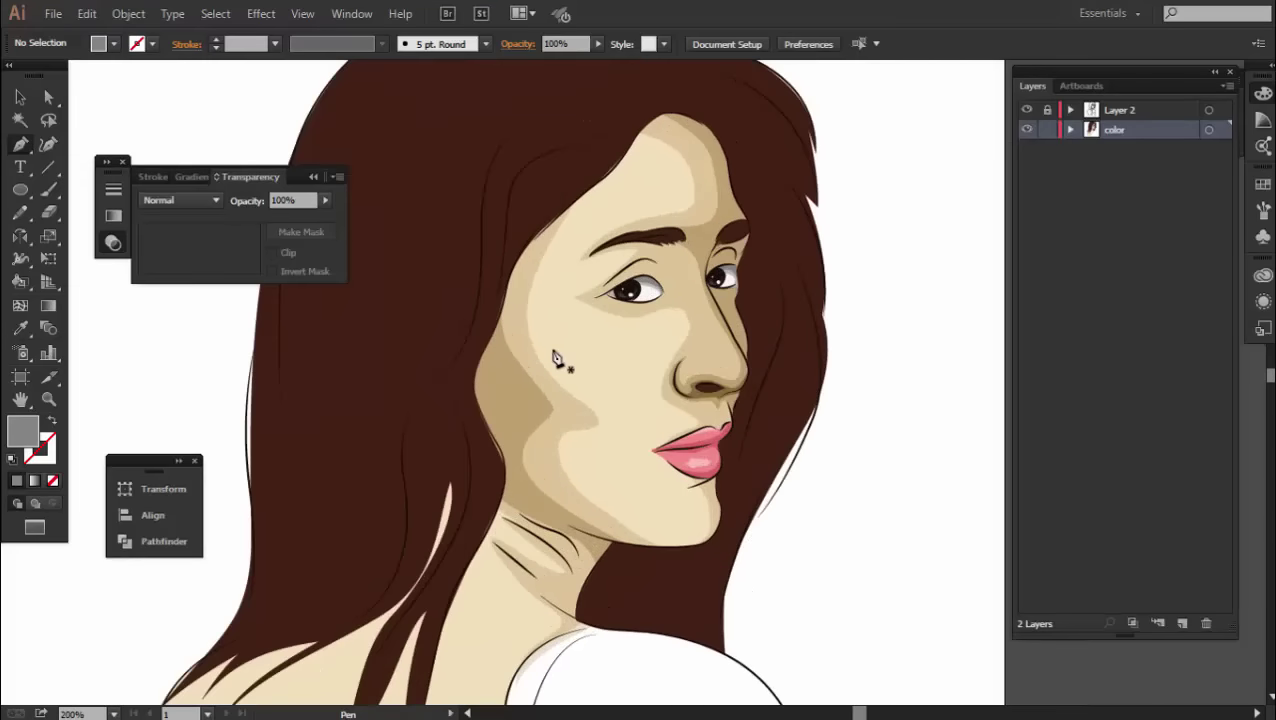
pyautogui.scroll(1, 640, 515)
pyautogui.click(543, 323)
pyautogui.moveTo(595, 399); pyautogui.dragTo(645, 419)
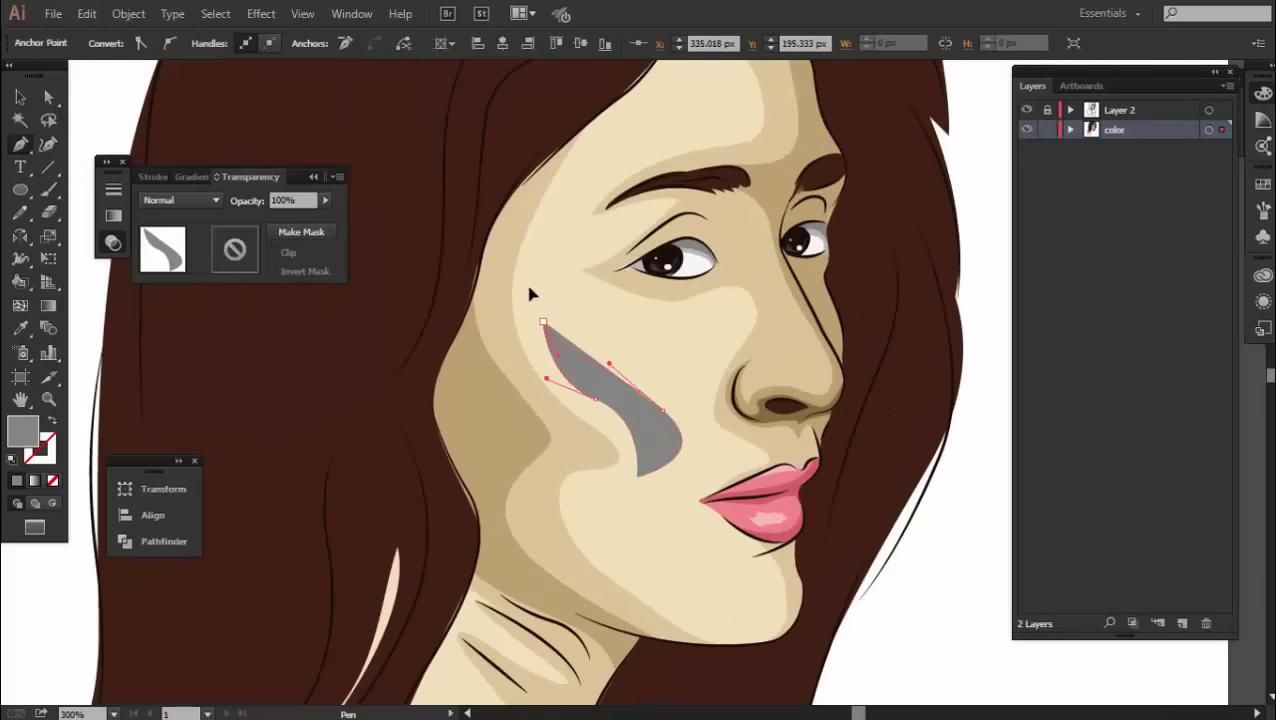
pyautogui.doubleClick(30, 438)
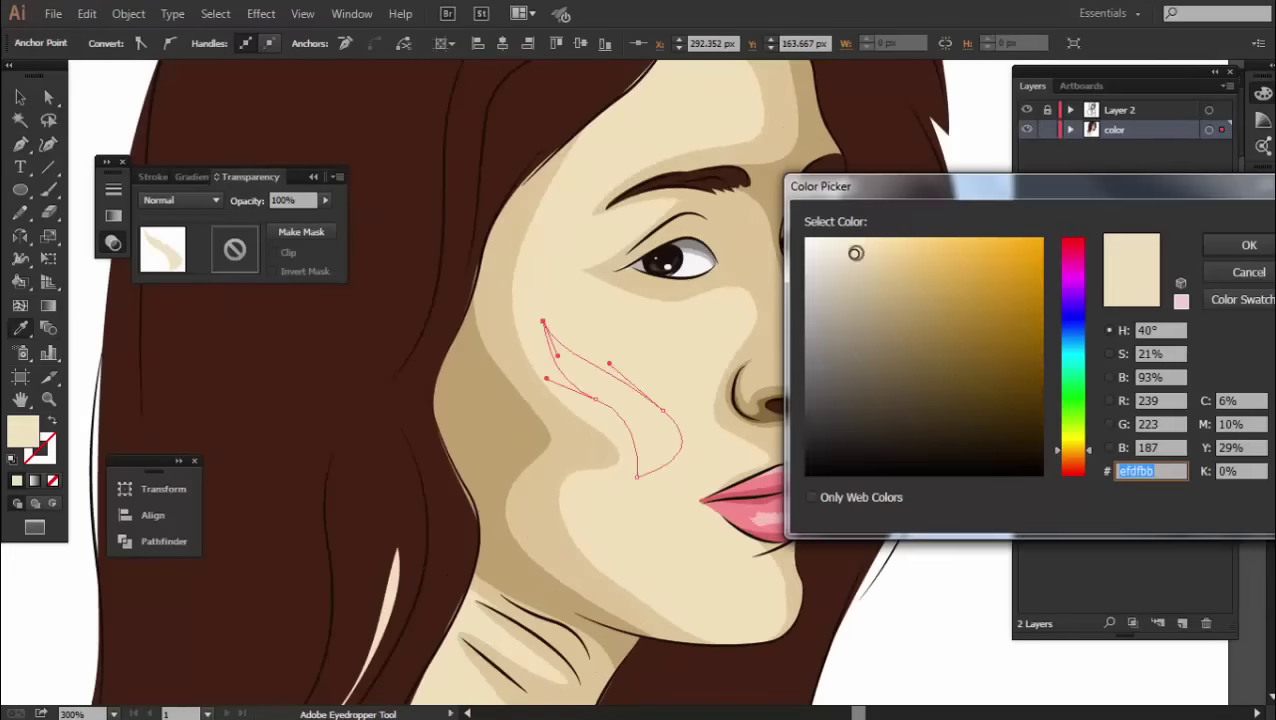
pyautogui.click(1240, 246)
pyautogui.keyDown('ctrl'); pyautogui.click(632, 435); pyautogui.keyUp('ctrl')
# Add a curved highlight shape along the chin and jaw.
pyautogui.scroll(-1, 632, 435)
pyautogui.scroll(-3, 578, 521)
pyautogui.scroll(1, 745, 470)
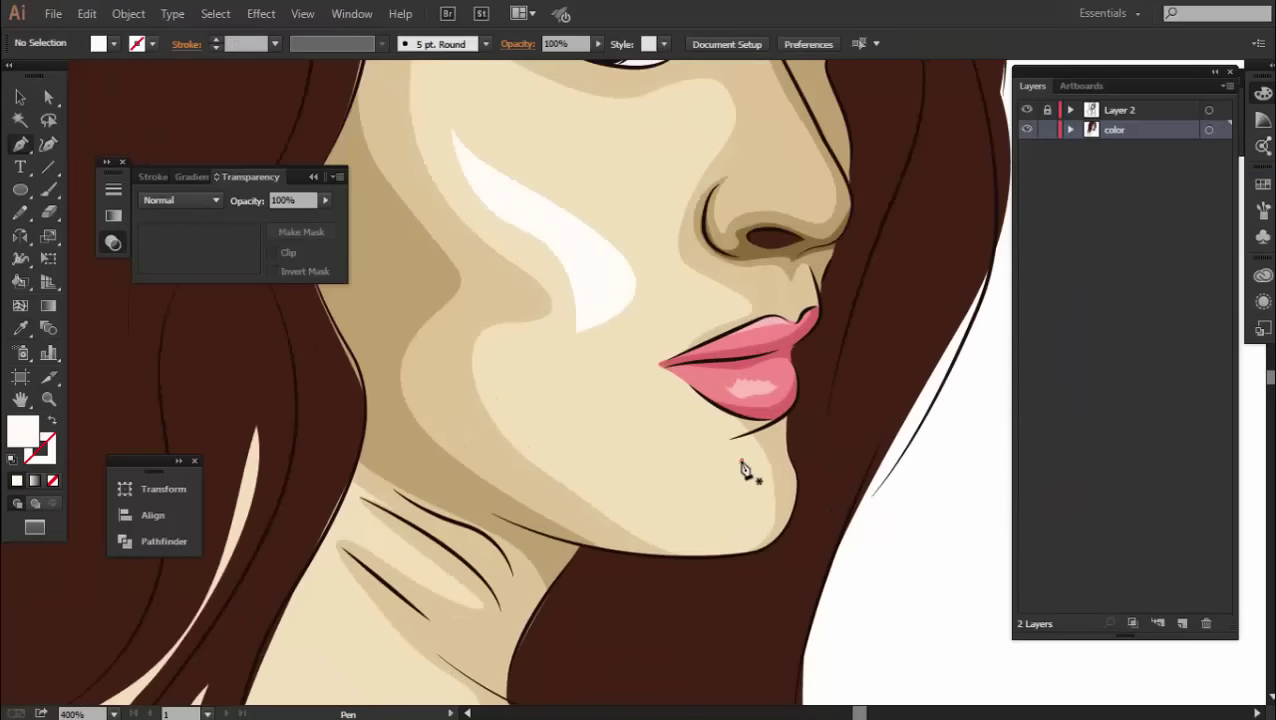
pyautogui.click(740, 462)
pyautogui.moveTo(695, 555); pyautogui.dragTo(650, 545)
pyautogui.click(610, 513)
pyautogui.moveTo(570, 470); pyautogui.dragTo(533, 428)
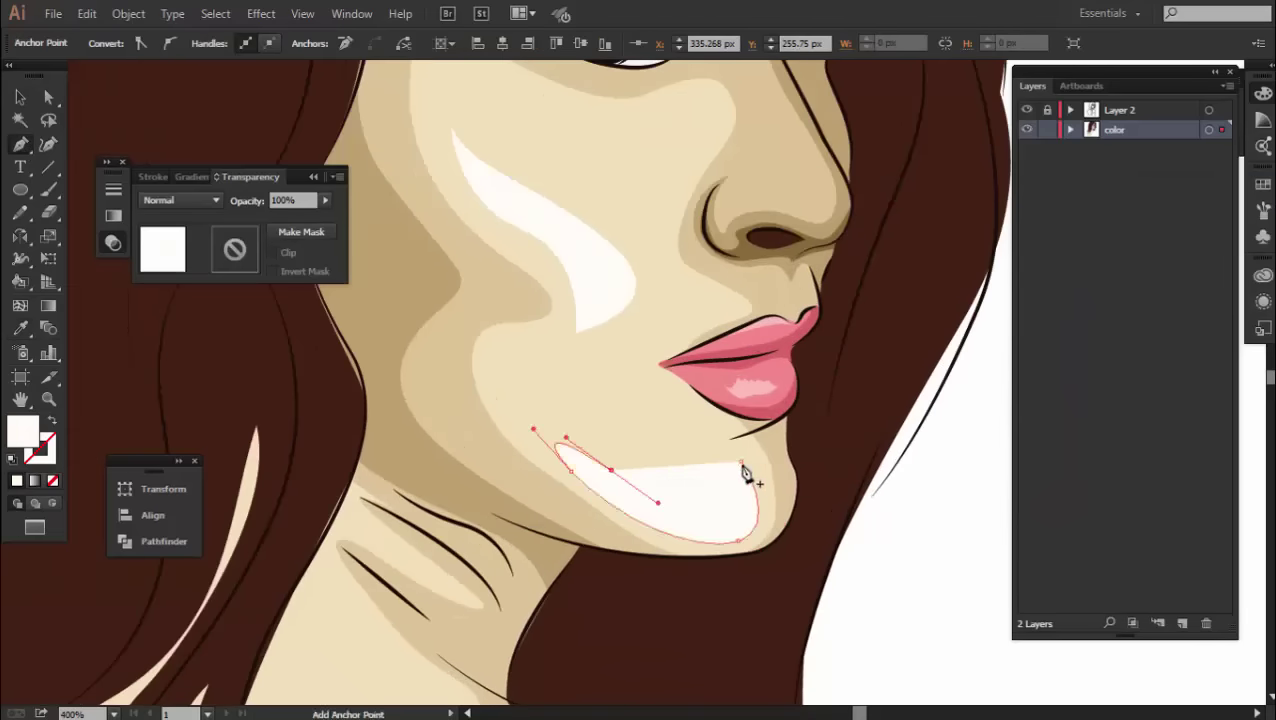
pyautogui.keyDown('ctrl'); pyautogui.click(781, 434); pyautogui.keyUp('ctrl')
# Add a small triangular highlight at the temple.
pyautogui.scroll(3, 781, 434)
pyautogui.scroll(-3, 640, 300)
pyautogui.click(630, 290)
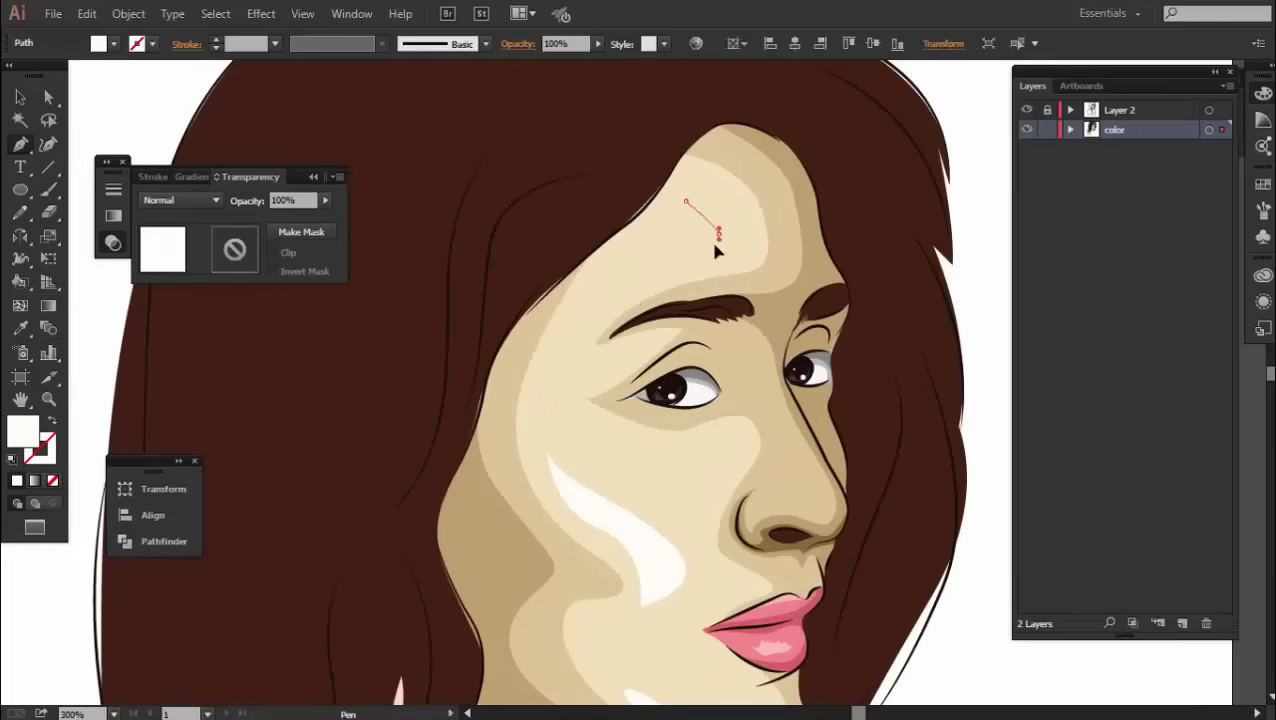
pyautogui.click(597, 340)
pyautogui.click(560, 385)
pyautogui.keyDown('ctrl'); pyautogui.click(735, 175); pyautogui.keyUp('ctrl')
# Add a highlight shape down the nose ridge to the nose tip.
pyautogui.scroll(3, 735, 175)
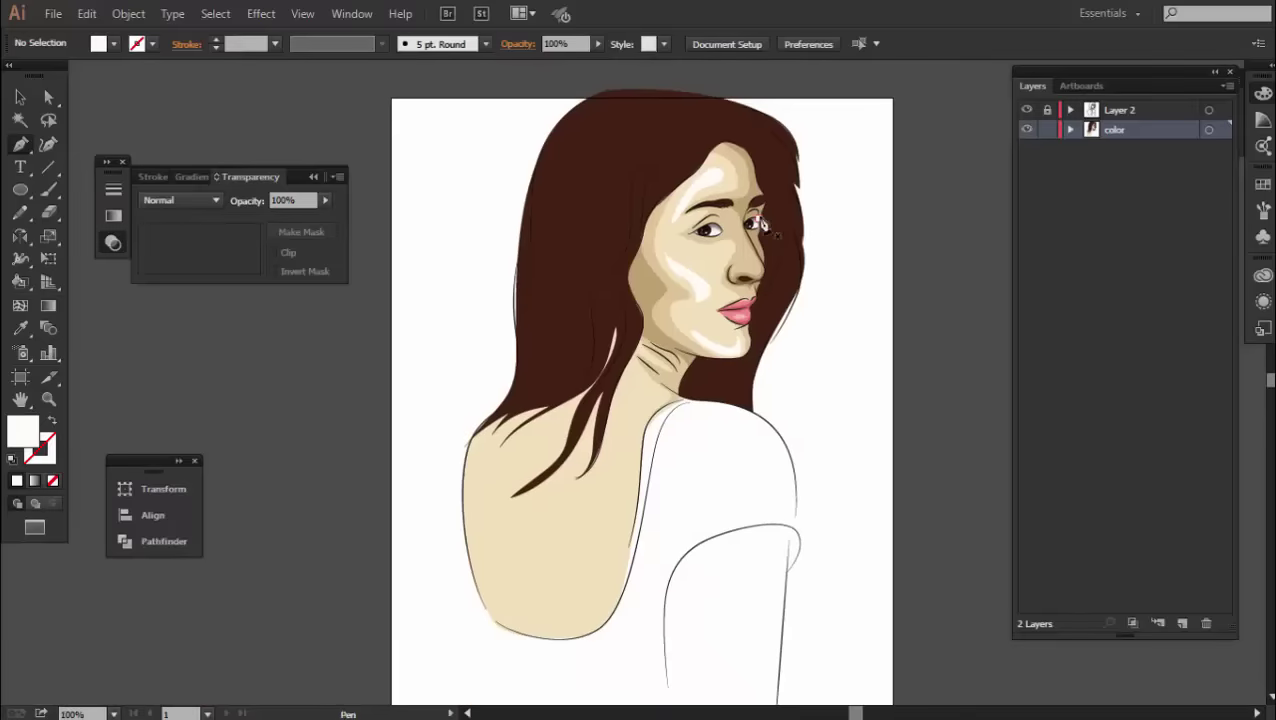
pyautogui.scroll(-2, 681, 276)
pyautogui.scroll(-1, 645, 345)
pyautogui.scroll(-4, 645, 345)
pyautogui.scroll(1, 640, 345)
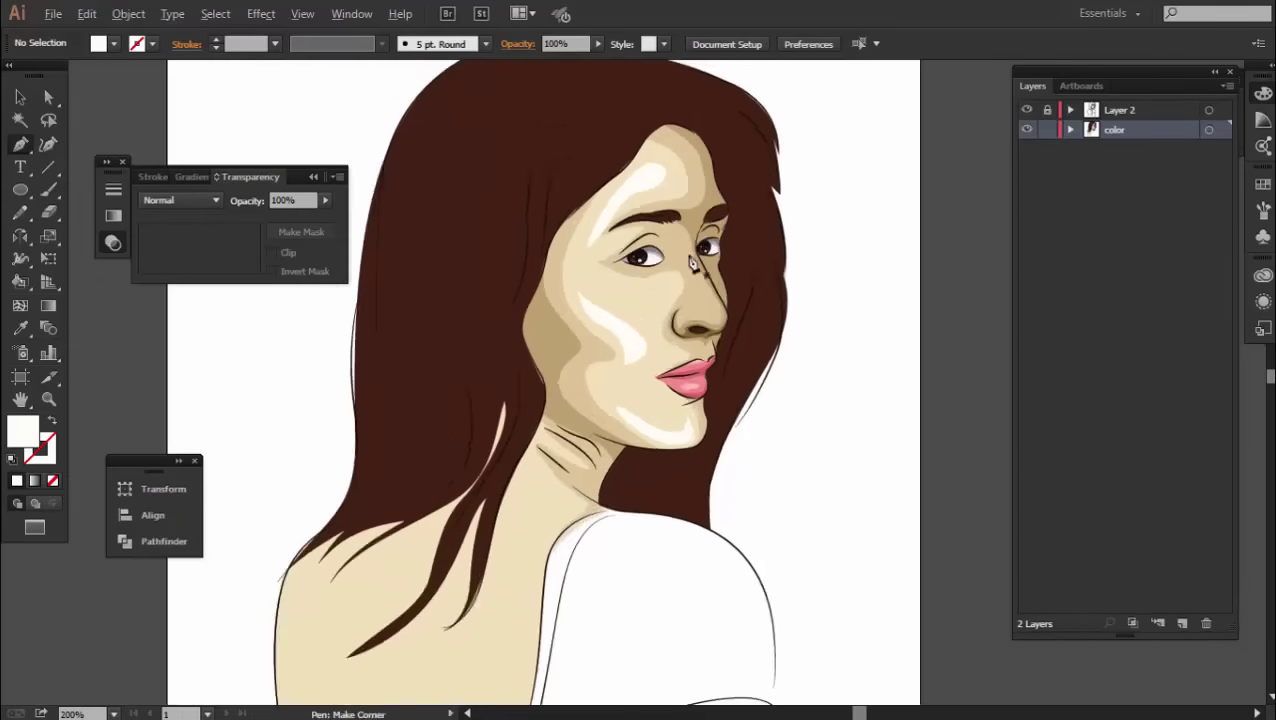
pyautogui.scroll(2, 635, 345)
pyautogui.scroll(2, 628, 343)
pyautogui.click(628, 343)
pyautogui.click(668, 425)
pyautogui.click(660, 443)
pyautogui.click(631, 395)
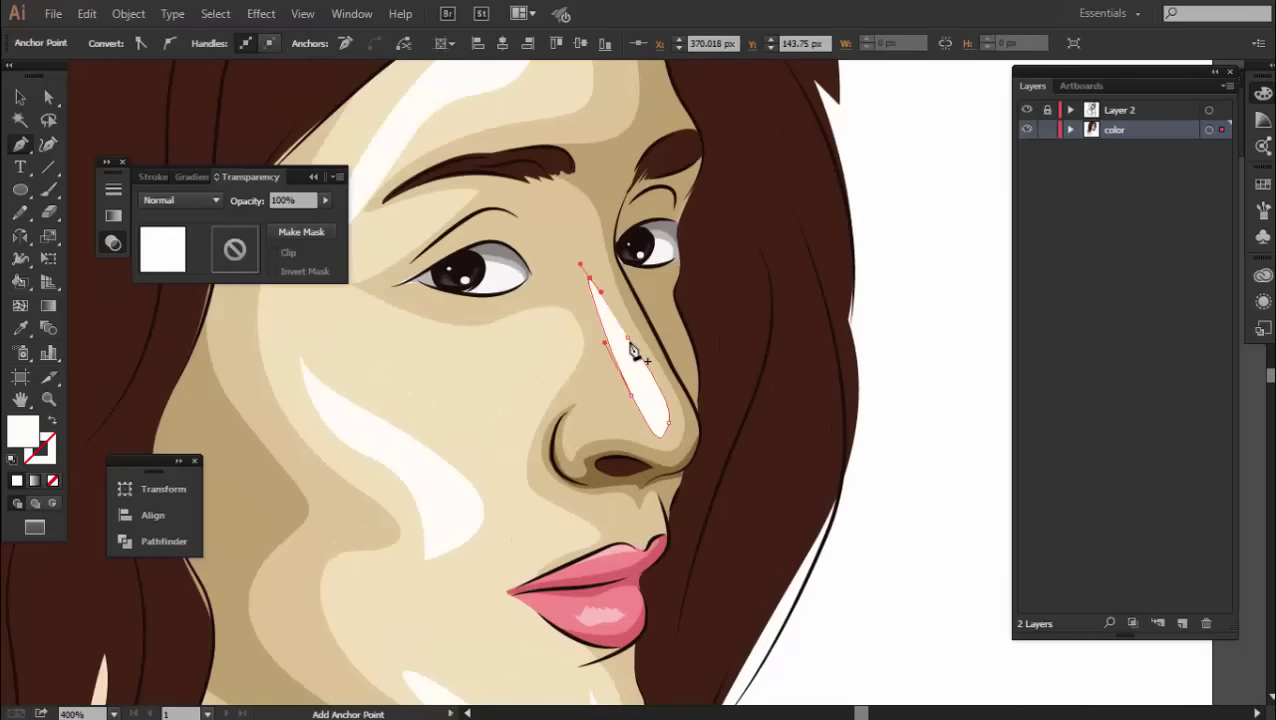
pyautogui.keyDown('ctrl'); pyautogui.click(632, 350); pyautogui.keyUp('ctrl')
pyautogui.scroll(-4, 630, 330)
pyautogui.scroll(1, 624, 300)
# Trace a shadow shape up the left edge of the hair.
pyautogui.scroll(2, 560, 225)
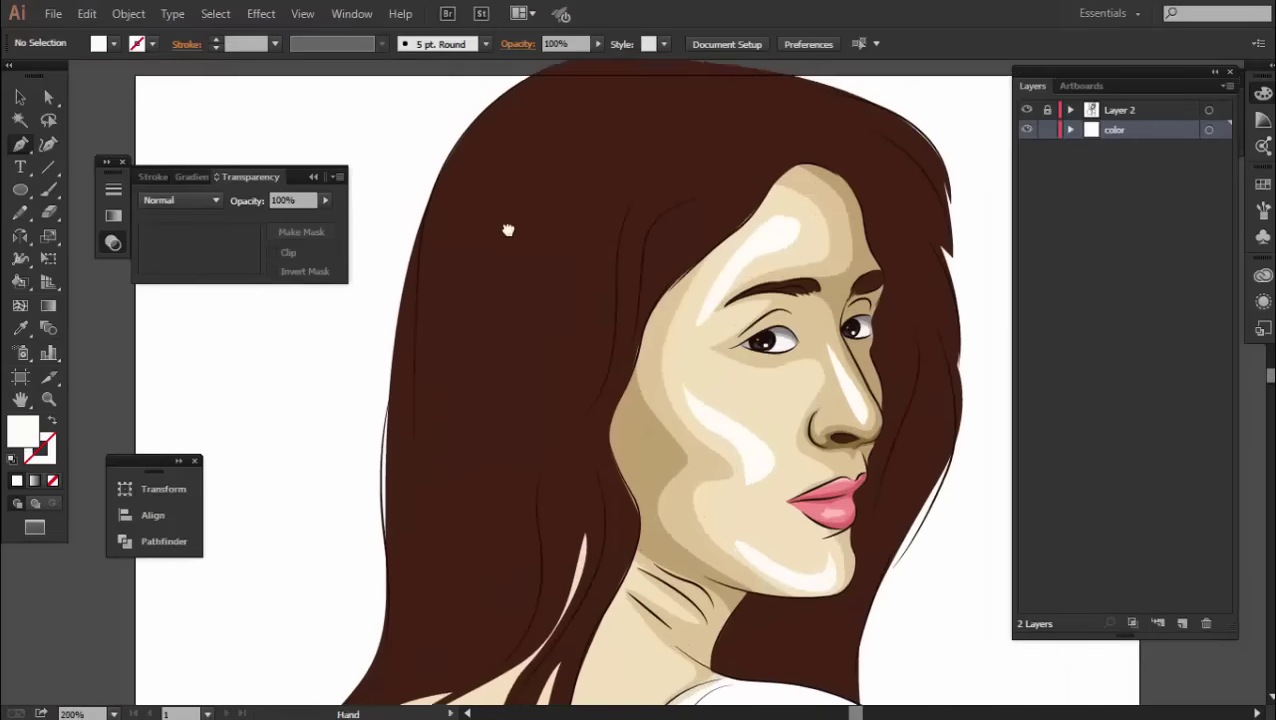
pyautogui.moveTo(508, 230); pyautogui.dragTo(501, 315)
pyautogui.click(790, 163)
pyautogui.moveTo(608, 292)
pyautogui.mouseDown()
pyautogui.moveTo(562, 430)
pyautogui.moveTo(666, 88)
pyautogui.mouseUp()
pyautogui.keyDown('ctrl'); pyautogui.click(581, 407); pyautogui.keyUp('ctrl')
pyautogui.click(567, 328)
pyautogui.moveTo(565, 440); pyautogui.dragTo(549, 400)
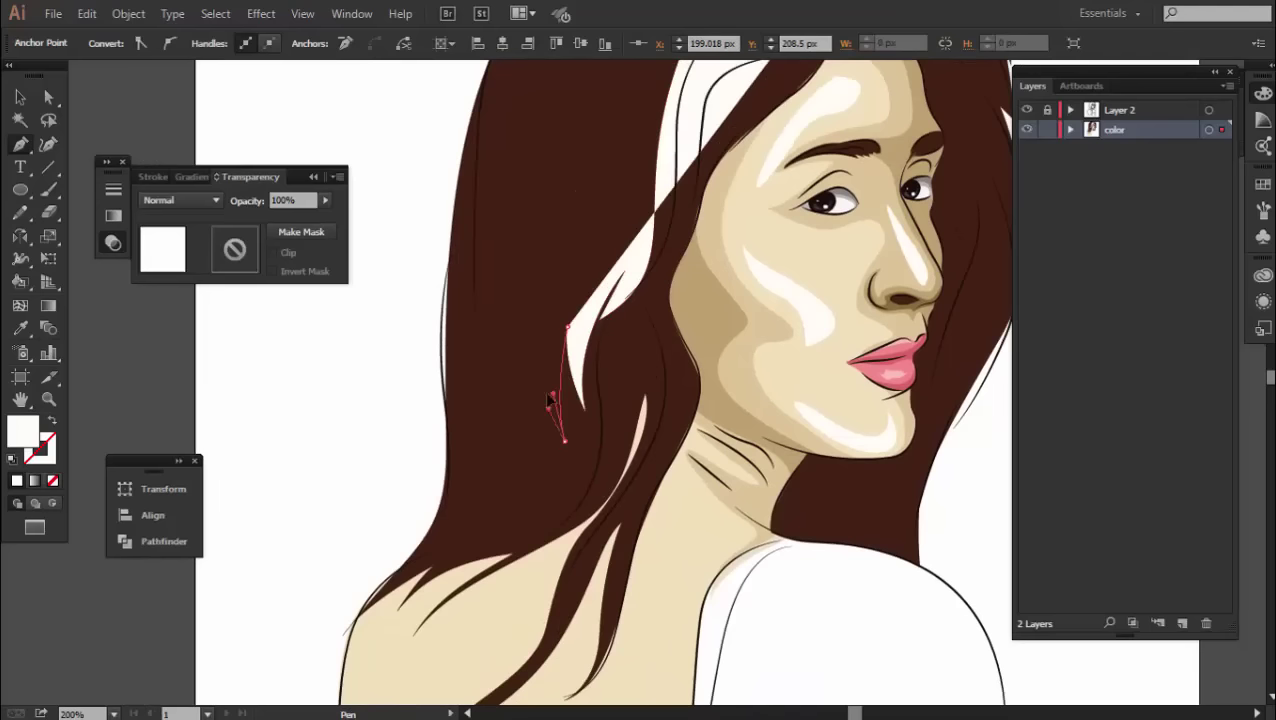
pyautogui.click(387, 576)
pyautogui.click(470, 370)
# Curve the hair shadow across the top and fill it with dark brown #432314.
pyautogui.scroll(3, 470, 370)
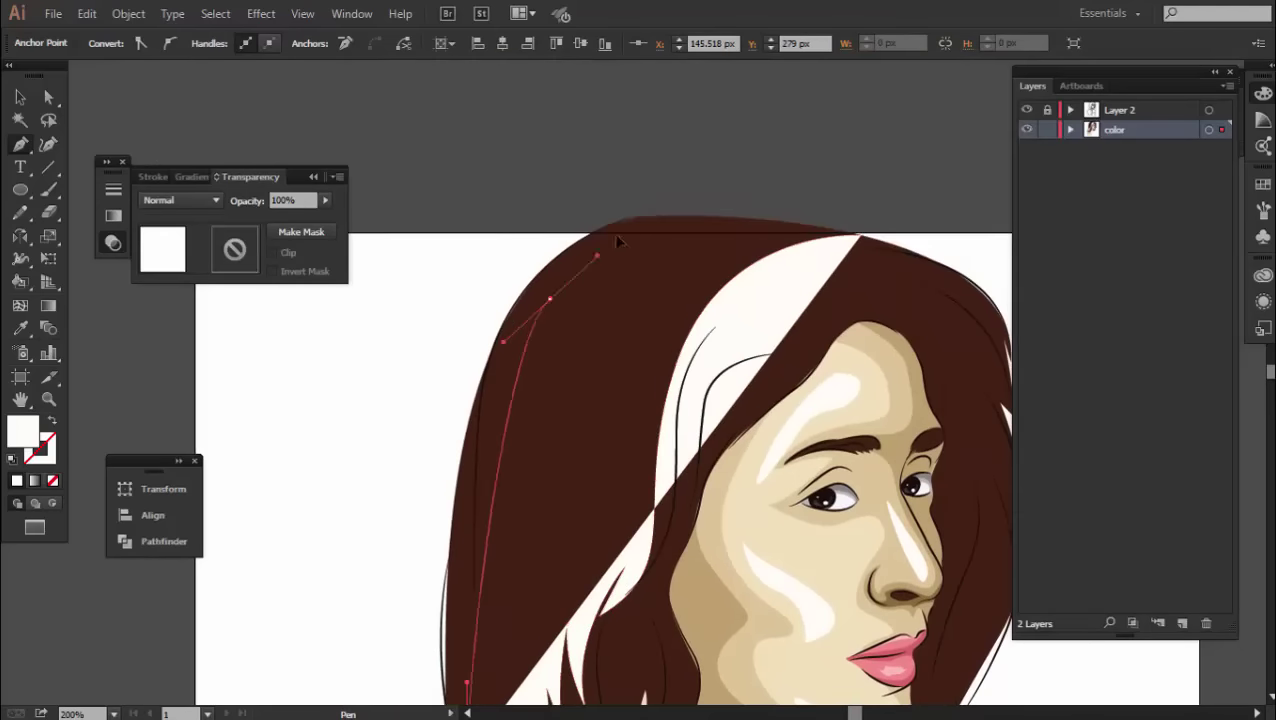
pyautogui.moveTo(548, 298); pyautogui.dragTo(526, 352)
pyautogui.moveTo(858, 235); pyautogui.dragTo(1098, 300)
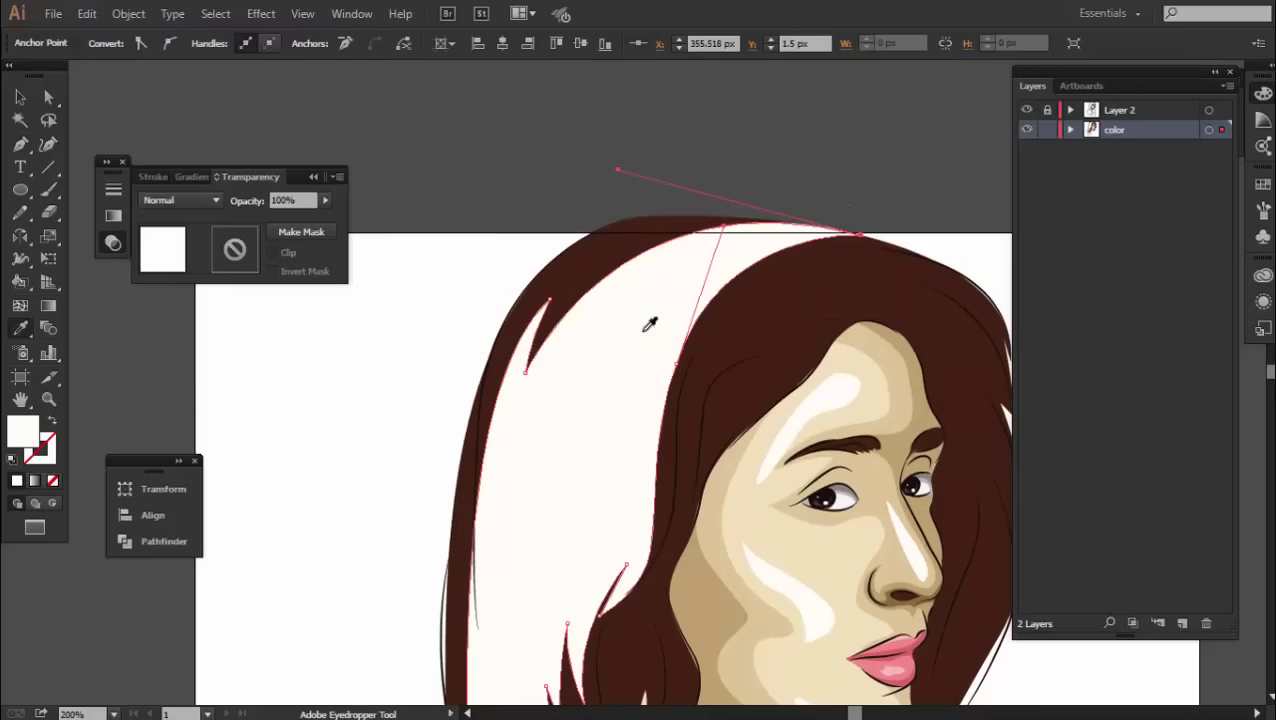
pyautogui.click(720, 320)
pyautogui.doubleClick(22, 430)
pyautogui.click(1249, 245)
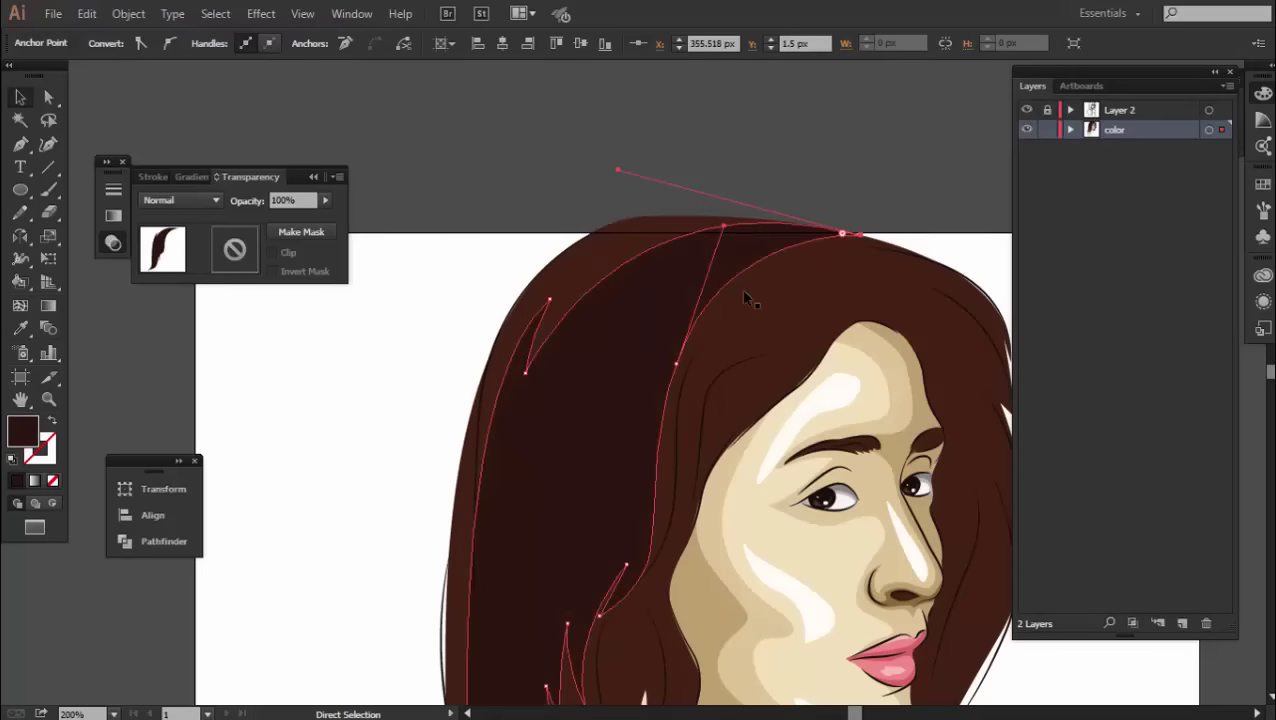
pyautogui.hotkey('ctrl', 'shift', 'a')
# Check the hair shapes in outline view, then reframe on the face and hair.
pyautogui.moveTo(597, 594); pyautogui.dragTo(562, 437)
pyautogui.click(562, 437)
pyautogui.hotkey('ctrl', 'y')
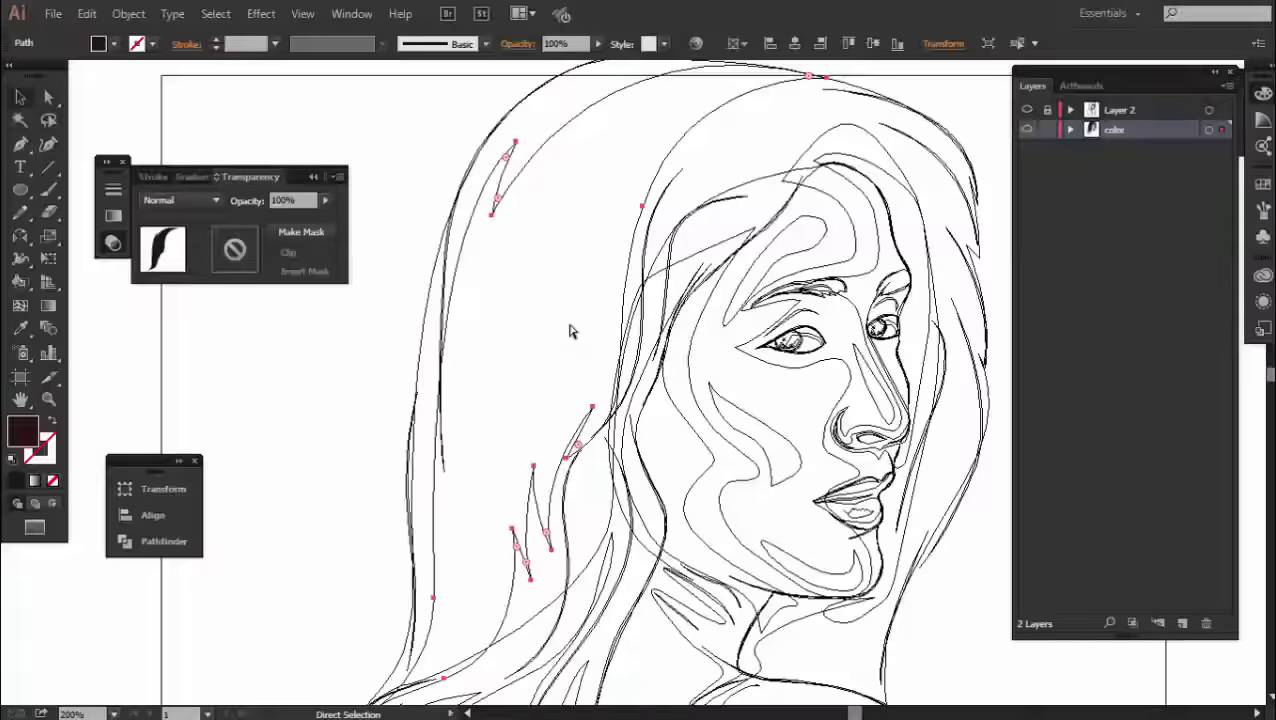
pyautogui.hotkey('ctrl', 'y')
pyautogui.hotkey('ctrl', '0')
pyautogui.hotkey('ctrl', '+')
# Trace a dark shadow path from the hairline down the hair strand to its lower edge.
pyautogui.press('p')
pyautogui.hotkey('ctrl', '+')
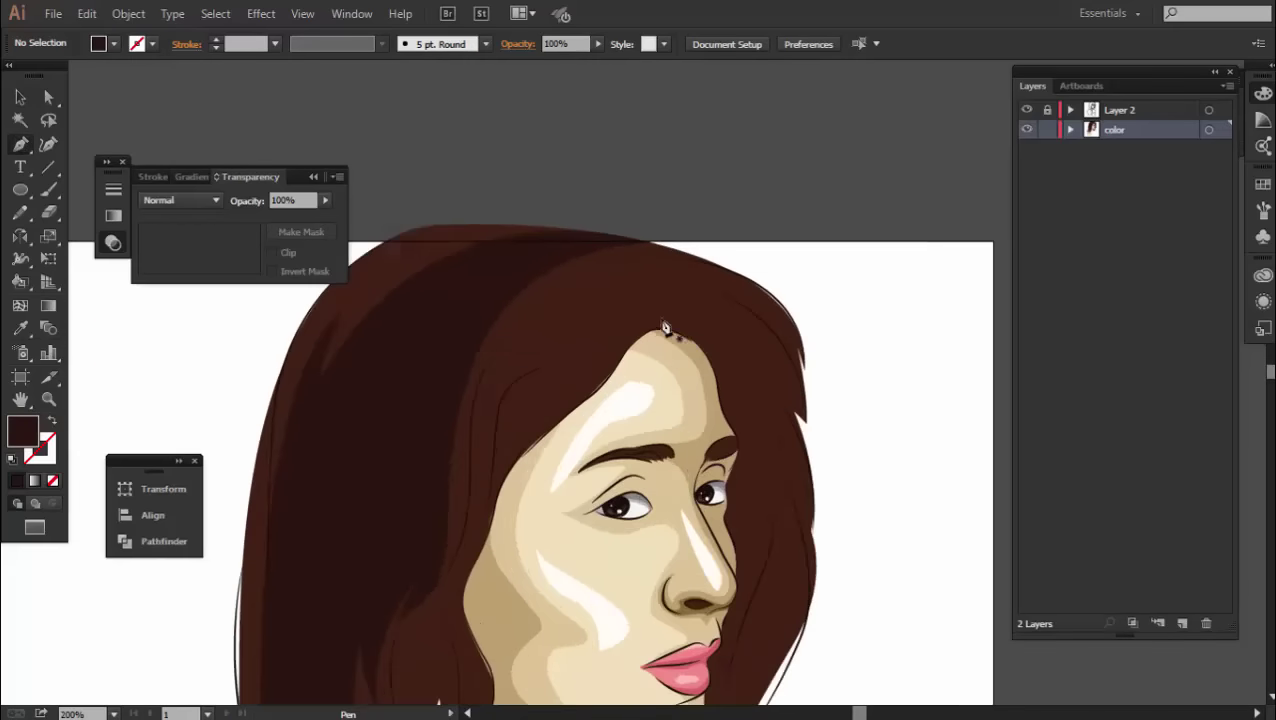
pyautogui.hotkey('ctrl', '+')
pyautogui.click(653, 321)
pyautogui.moveTo(777, 403); pyautogui.dragTo(789, 492)
pyautogui.scroll(-5, 795, 500)
pyautogui.click(817, 399)
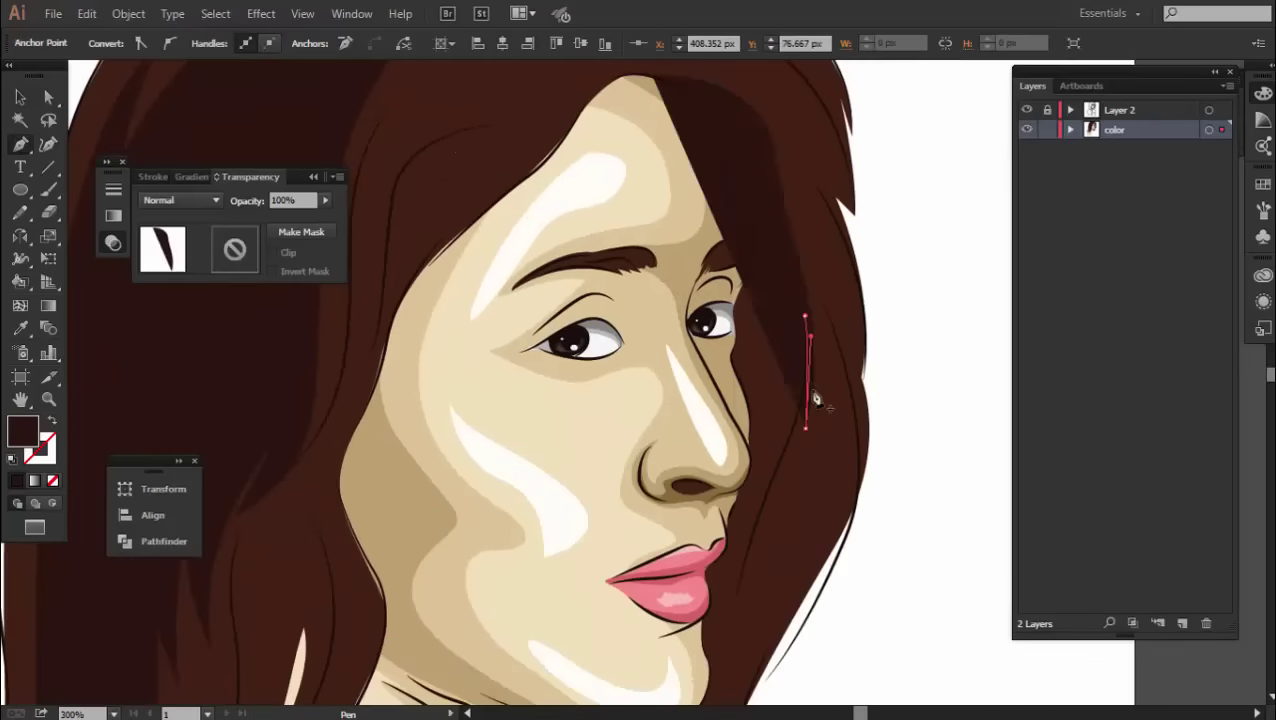
pyautogui.click(769, 507)
pyautogui.scroll(-5, 769, 507)
pyautogui.moveTo(697, 558); pyautogui.dragTo(686, 587)
pyautogui.click(688, 614)
pyautogui.hotkey('ctrl', '+')
pyautogui.hotkey('ctrl', '+')
pyautogui.hotkey('ctrl', '+')
pyautogui.hotkey('ctrl', '+')
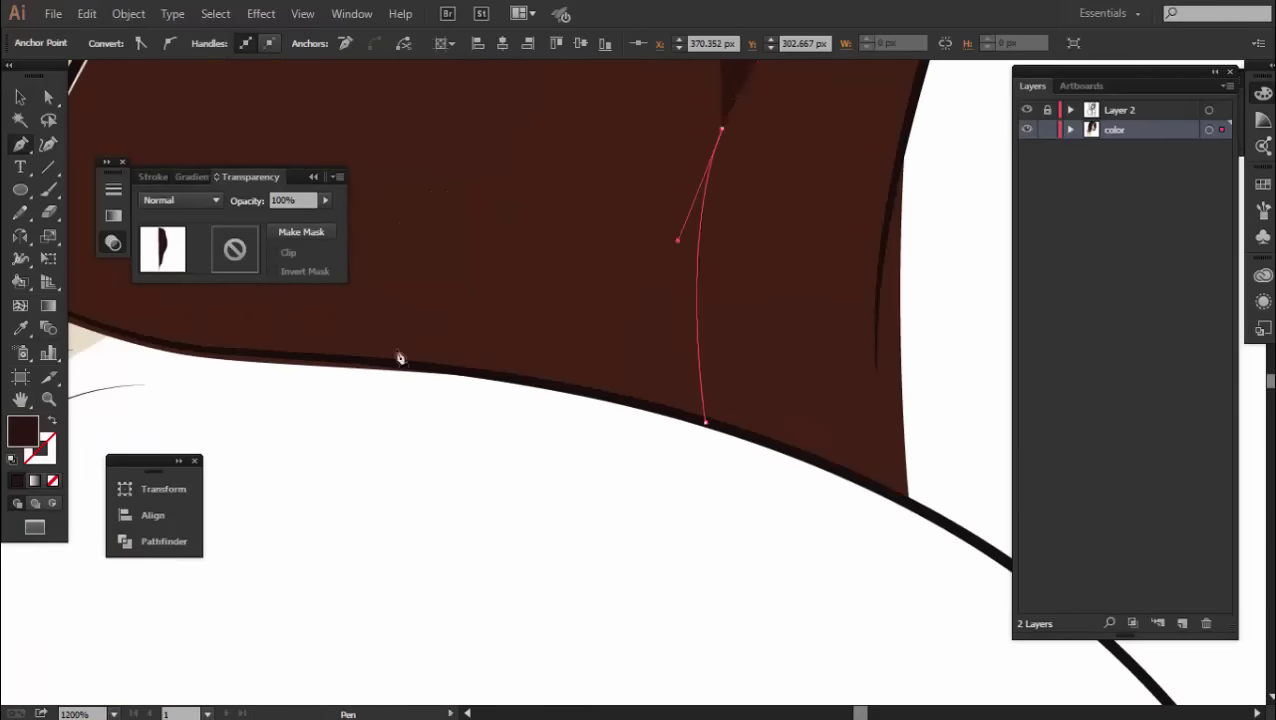
pyautogui.hotkey('ctrl', '-')
pyautogui.hotkey('ctrl', '-')
pyautogui.click(498, 455)
pyautogui.hotkey('ctrl', '+')
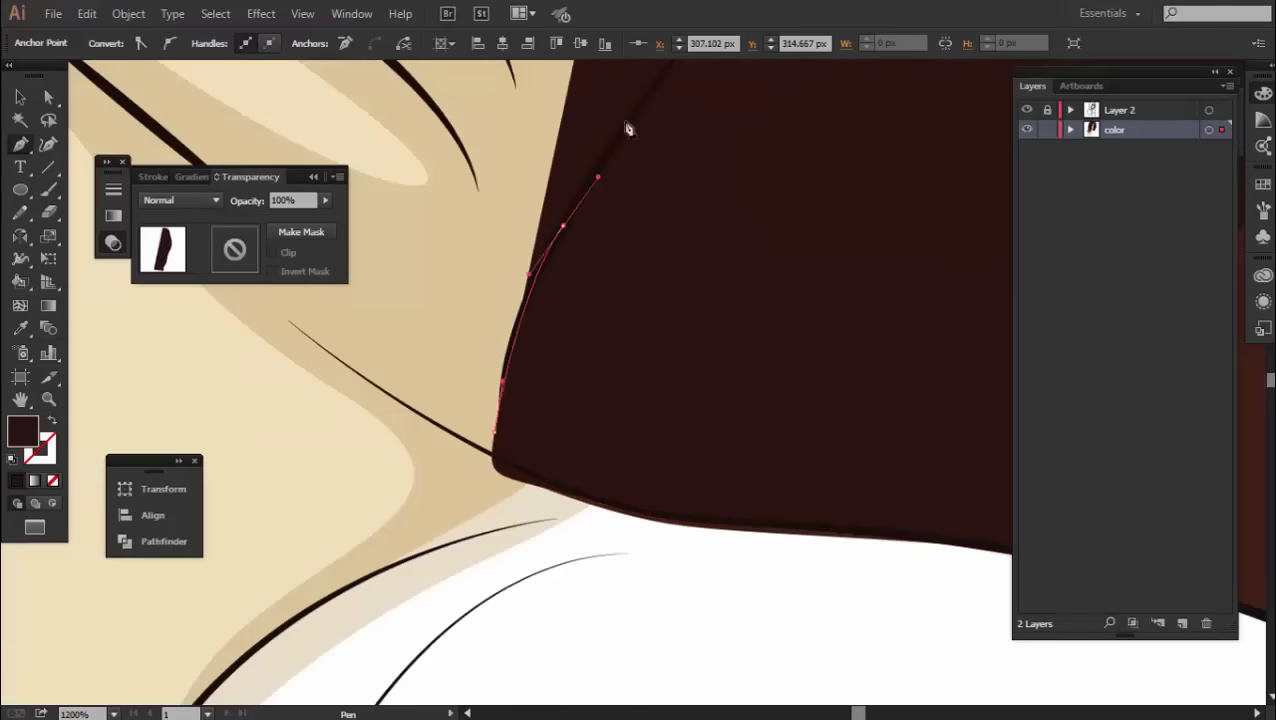
pyautogui.hotkey('ctrl', '+')
pyautogui.hscroll(3, 563, 507)
pyautogui.moveTo(720, 493); pyautogui.dragTo(877, 478)
# Continue the shadow up the hair edge past the lips, nose and eyebrow to the forehead.
pyautogui.scroll(3, 877, 478)
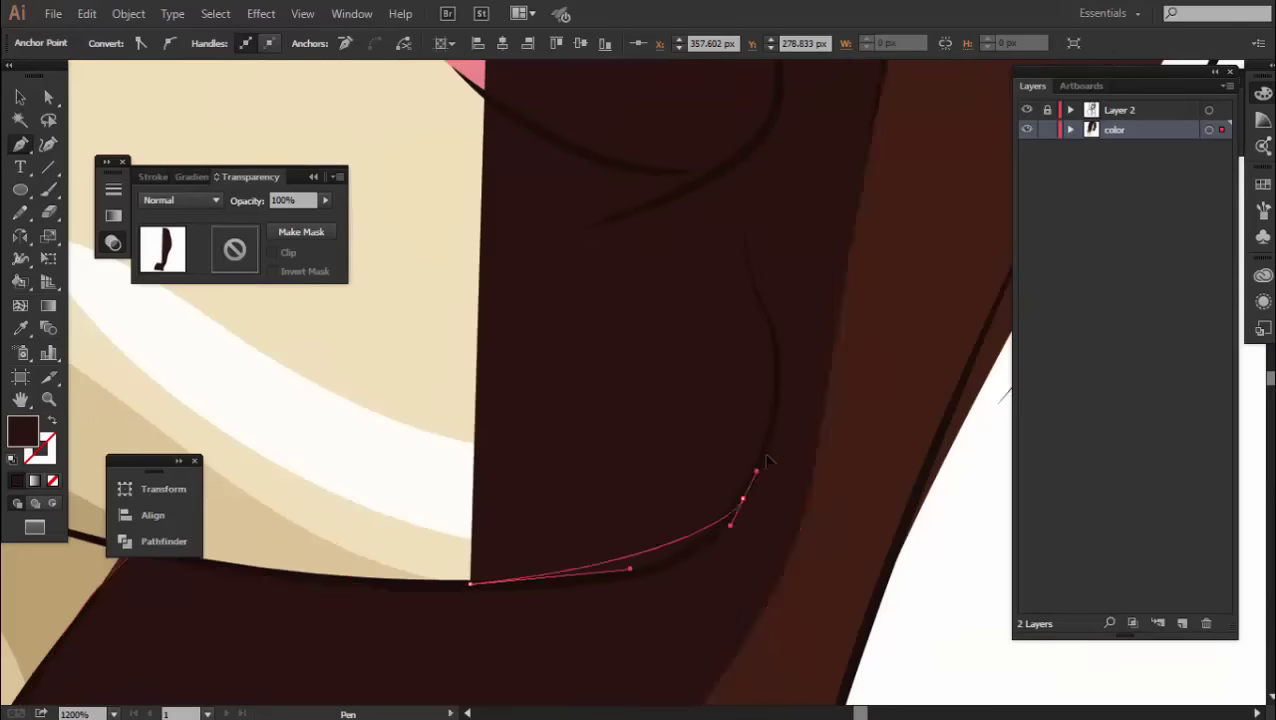
pyautogui.click(789, 408)
pyautogui.scroll(3, 745, 270)
pyautogui.click(648, 313)
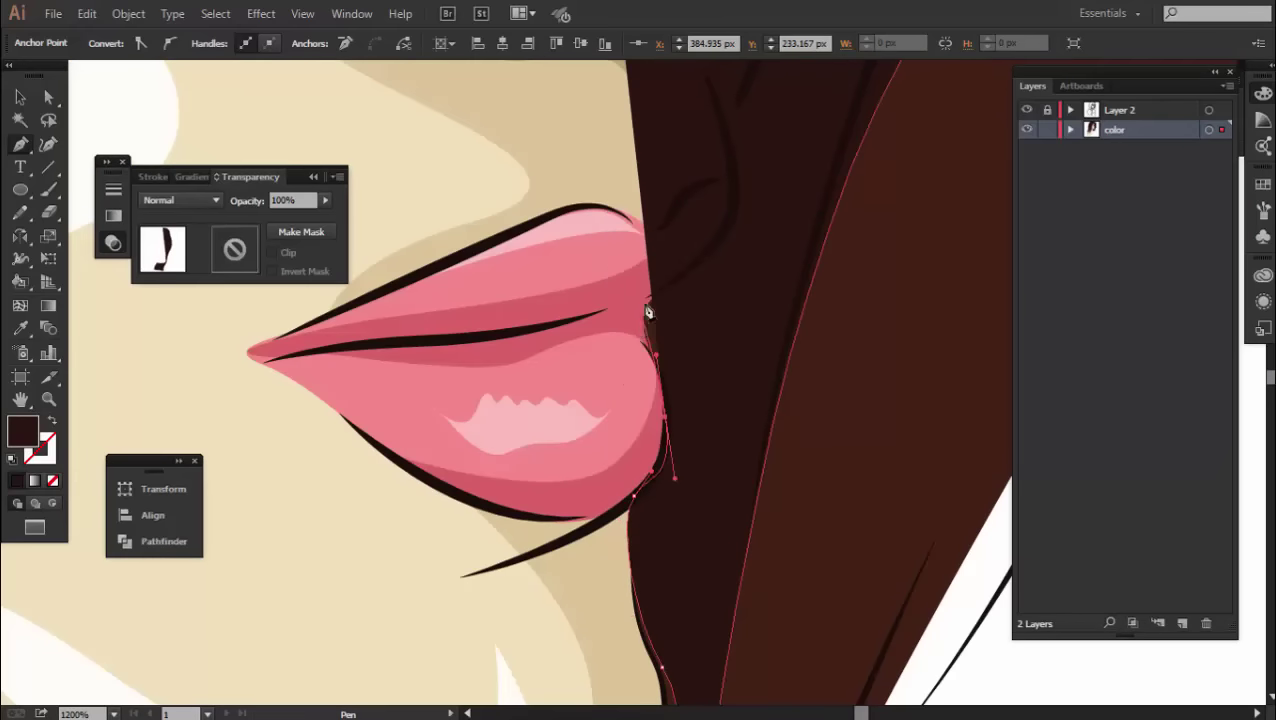
pyautogui.scroll(3, 740, 197)
pyautogui.scroll(2, 775, 248)
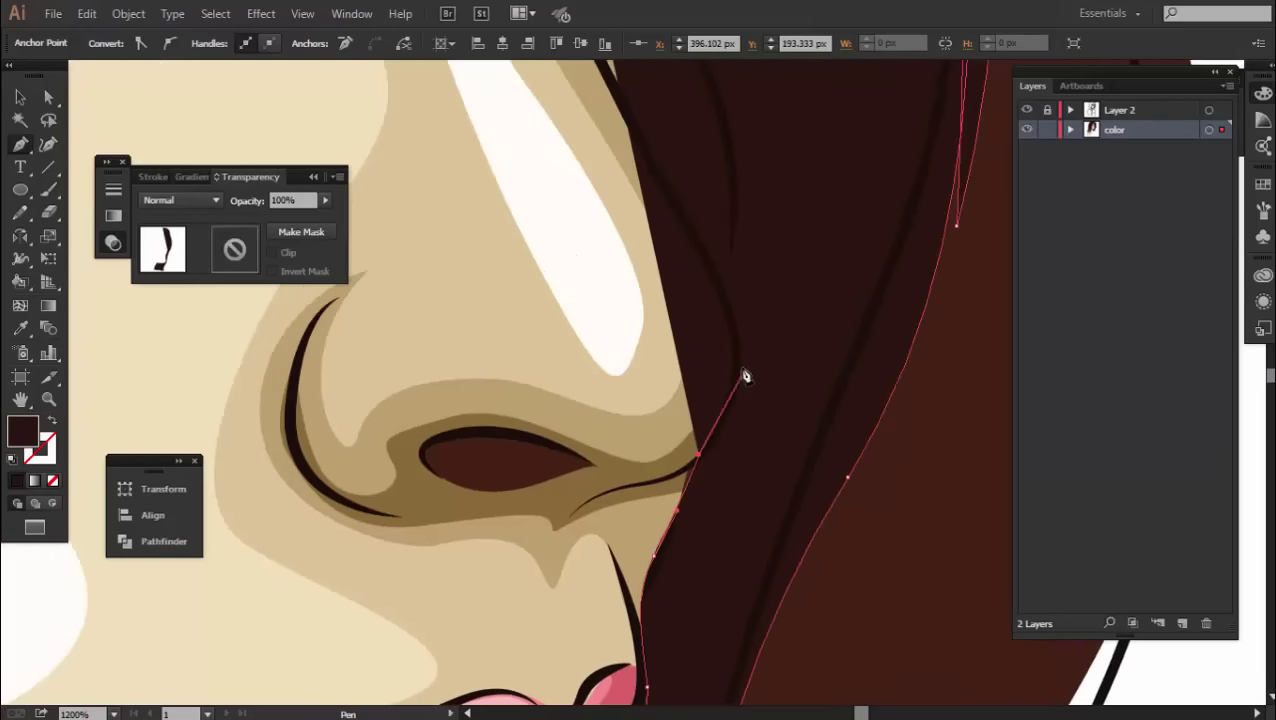
pyautogui.moveTo(740, 352); pyautogui.dragTo(724, 291)
pyautogui.click(734, 234)
pyautogui.scroll(3, 700, 300)
pyautogui.scroll(3, 678, 199)
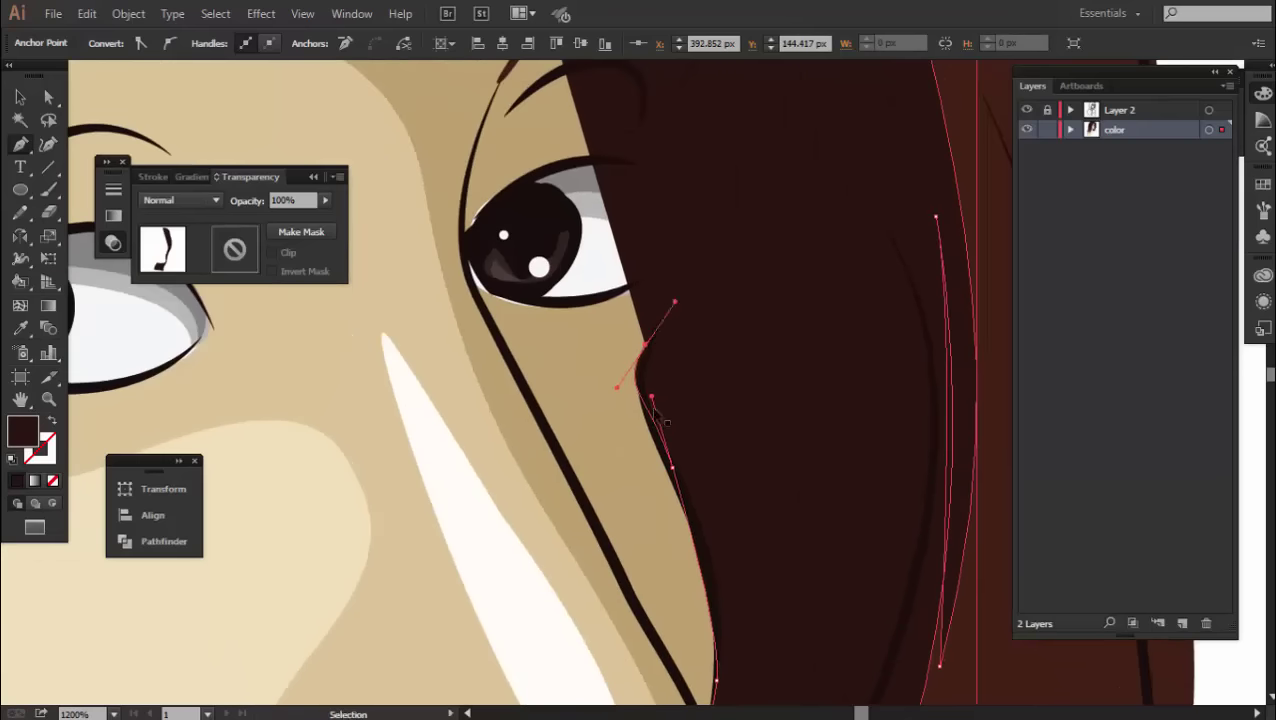
pyautogui.scroll(3, 659, 202)
pyautogui.click(712, 271)
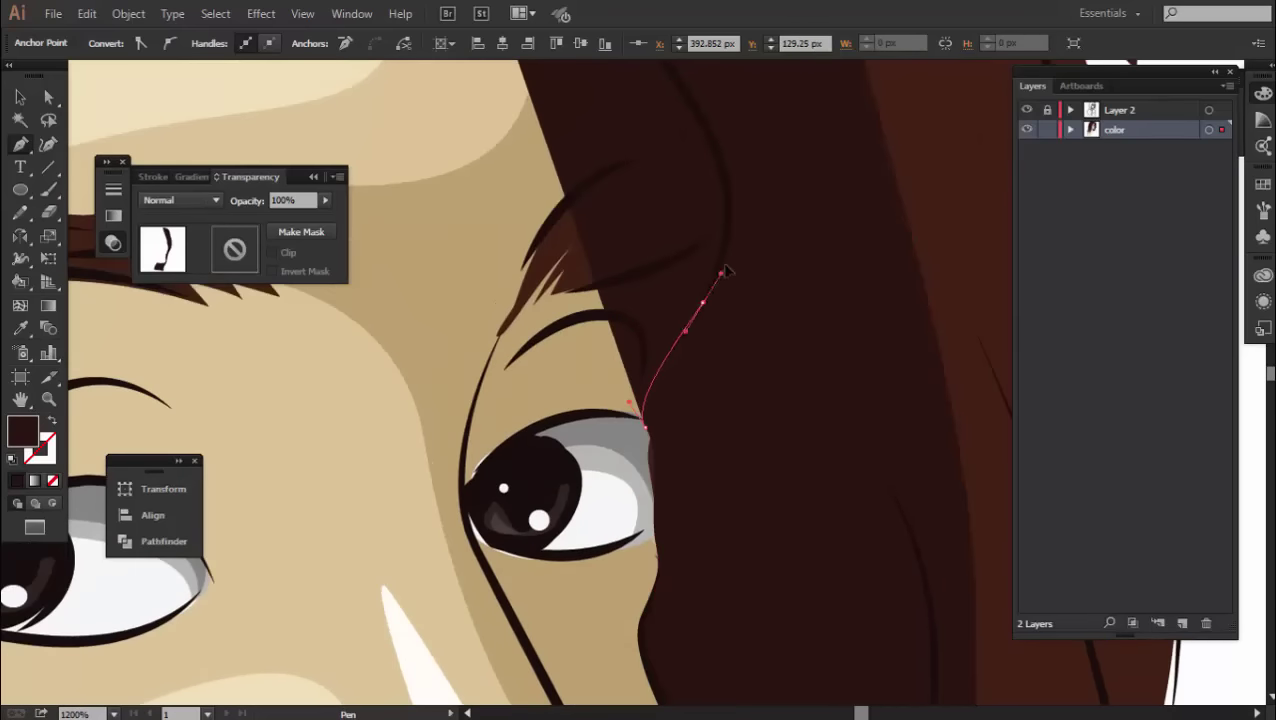
pyautogui.scroll(2, 690, 300)
pyautogui.moveTo(610, 194); pyautogui.dragTo(598, 162)
pyautogui.scroll(3, 598, 162)
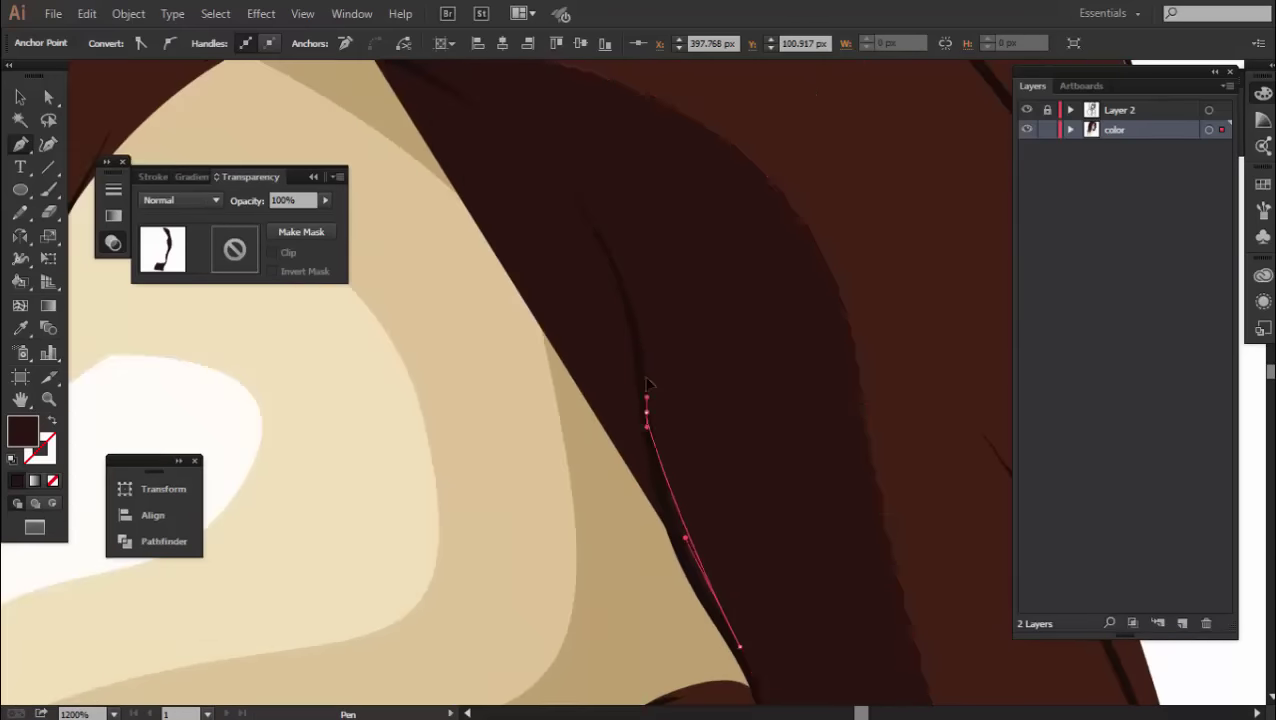
pyautogui.scroll(3, 703, 424)
pyautogui.click(491, 281)
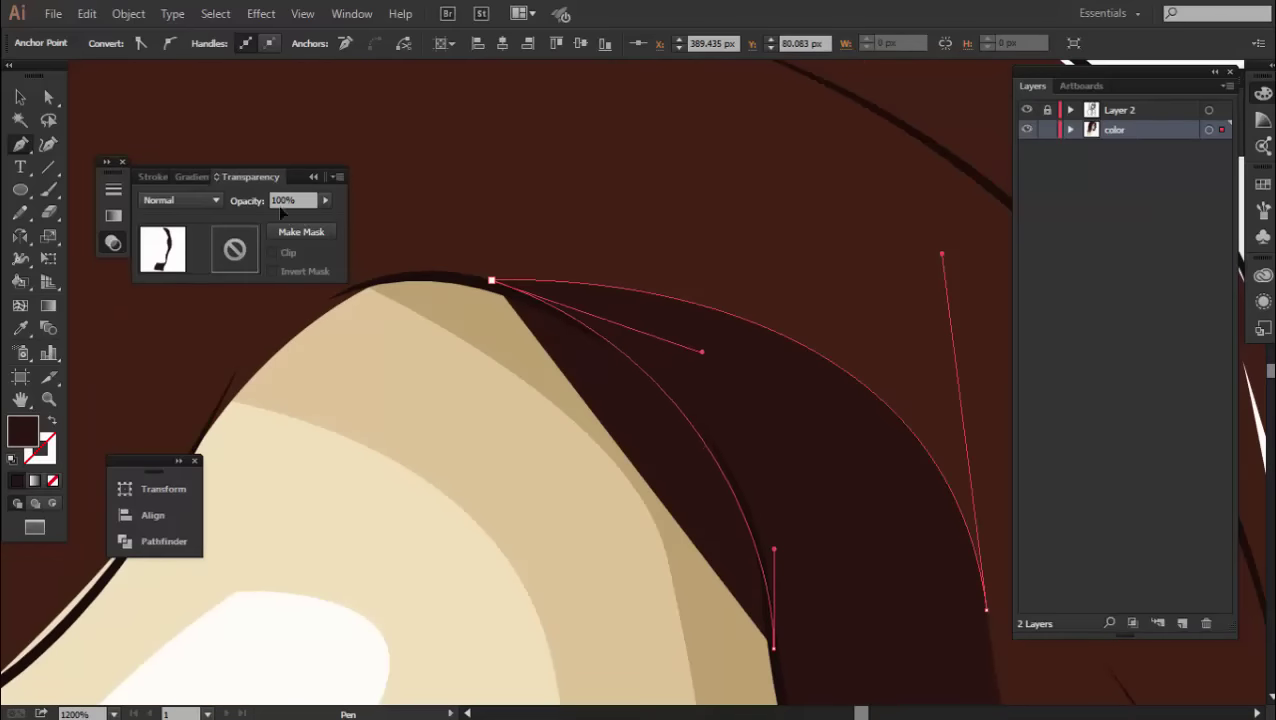
pyautogui.scroll(-3, 620, 300)
pyautogui.hotkey('ctrl', 'shift', 'a')
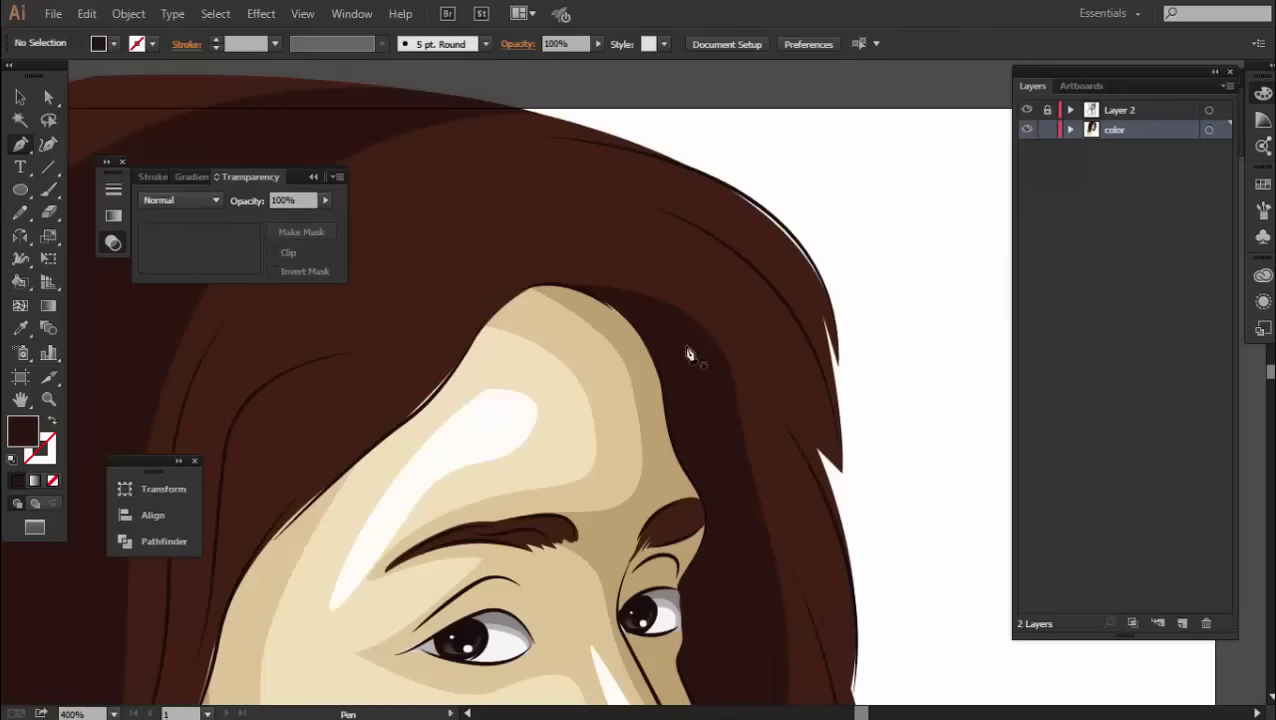
# Draw thin dark strand slivers along the hair edge beside the jaw and neck.
pyautogui.scroll(-2, 783, 427)
pyautogui.scroll(-1, 769, 256)
pyautogui.click(768, 248)
pyautogui.moveTo(818, 533); pyautogui.dragTo(845, 437)
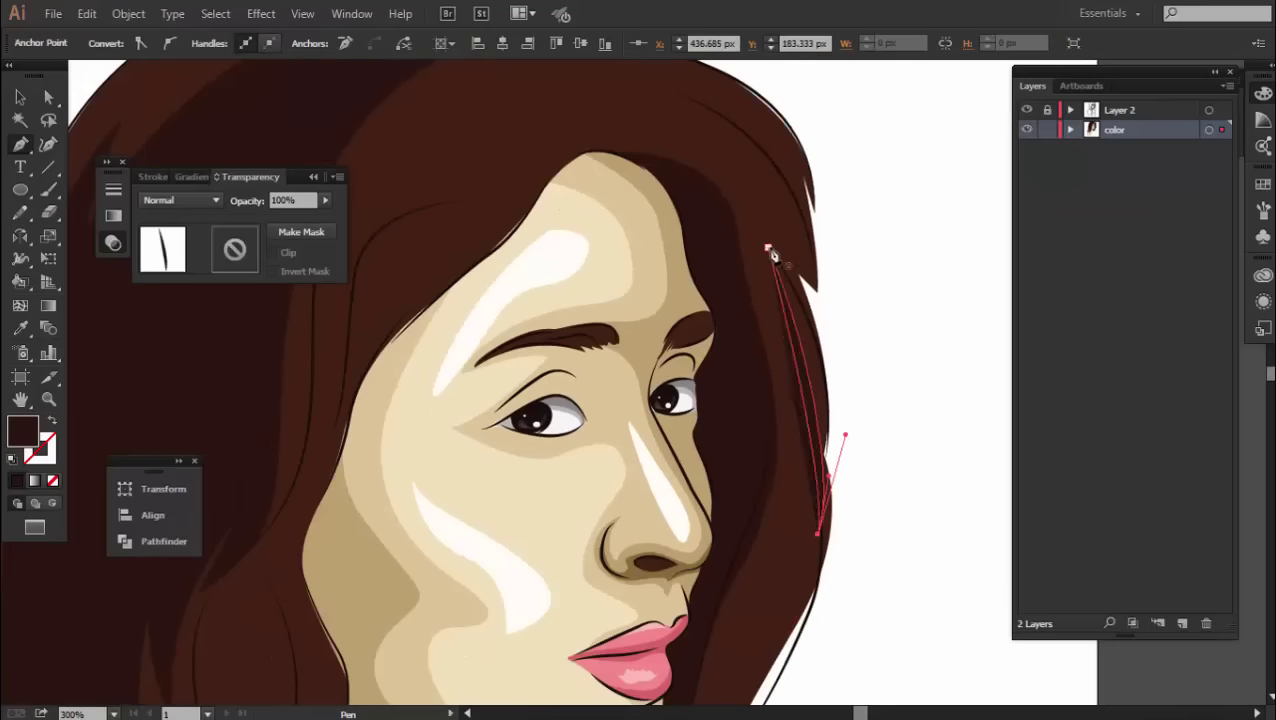
pyautogui.hotkey('ctrl', 'shift', 'a')
pyautogui.scroll(-3, 840, 405)
pyautogui.scroll(3, 806, 256)
pyautogui.click(755, 358)
pyautogui.click(838, 175)
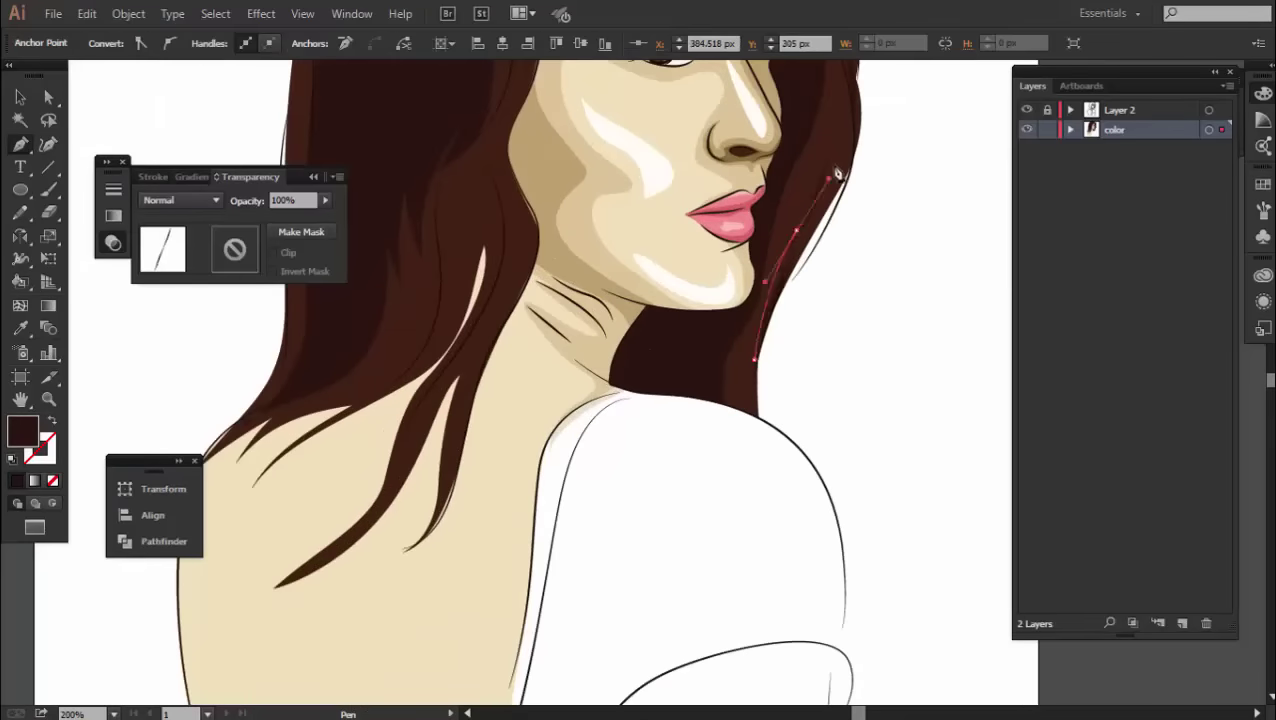
pyautogui.hotkey('ctrl', 'shift', 'a')
# Add curved dark strands along the upper hair edge by the forehead and the lower edge by the neck.
pyautogui.scroll(5, 760, 312)
pyautogui.moveTo(795, 167); pyautogui.dragTo(688, 165)
pyautogui.moveTo(628, 287); pyautogui.dragTo(610, 318)
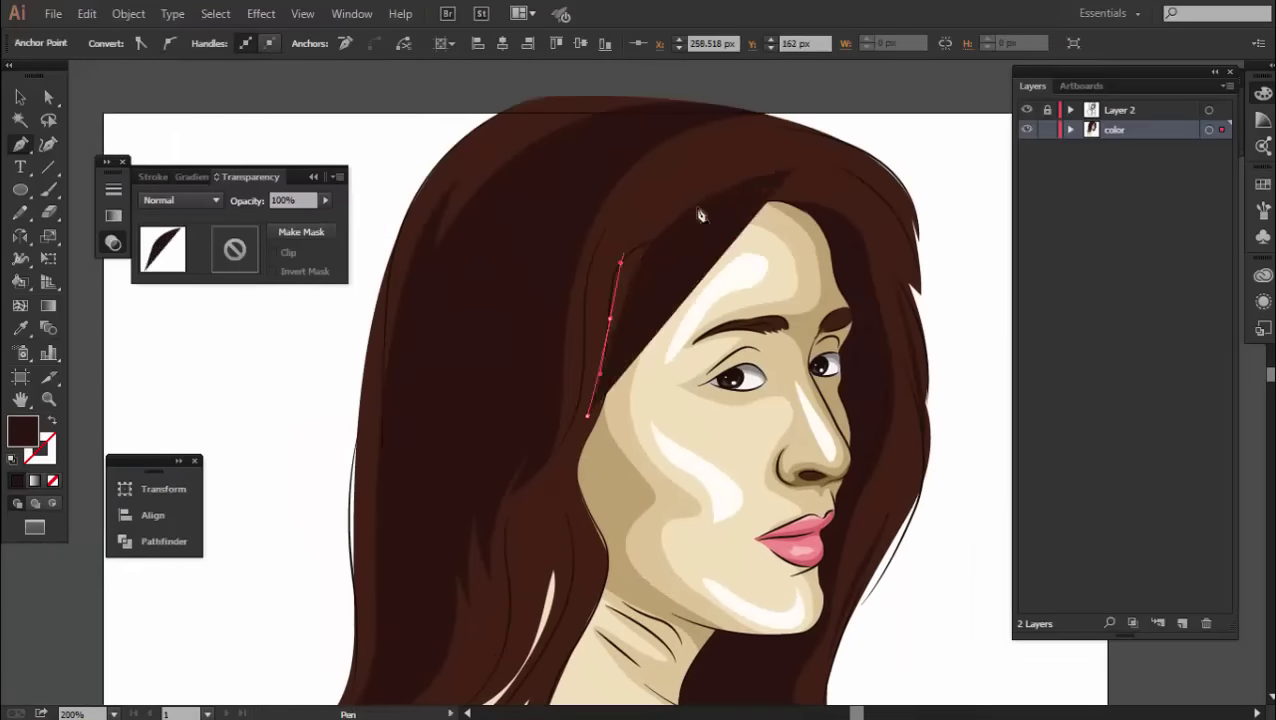
pyautogui.hotkey('ctrl', 'shift', 'a')
pyautogui.scroll(-5, 598, 350)
pyautogui.click(593, 332)
pyautogui.moveTo(555, 443); pyautogui.dragTo(523, 452)
pyautogui.click(490, 460)
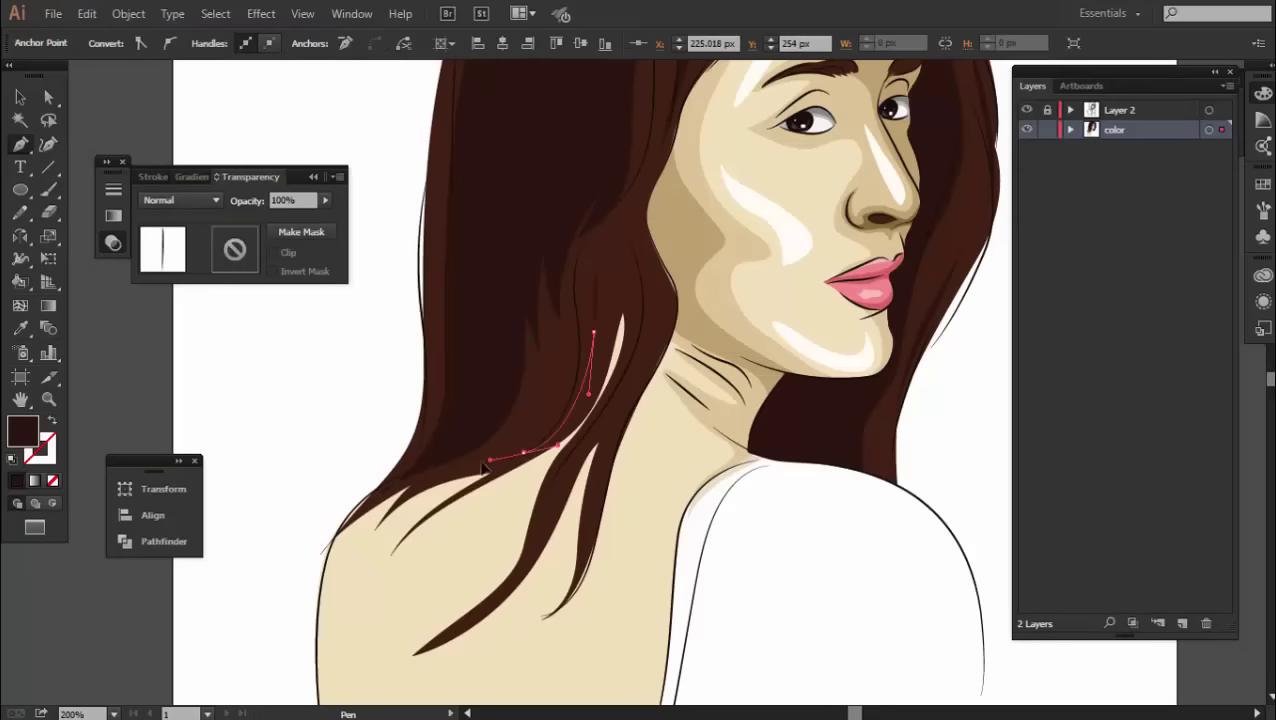
pyautogui.click(594, 265)
pyautogui.hotkey('ctrl', 'shift', 'a')
# Draw another dark strand and a closed three-point sliver at the top of the hair.
pyautogui.click(628, 231)
pyautogui.click(566, 474)
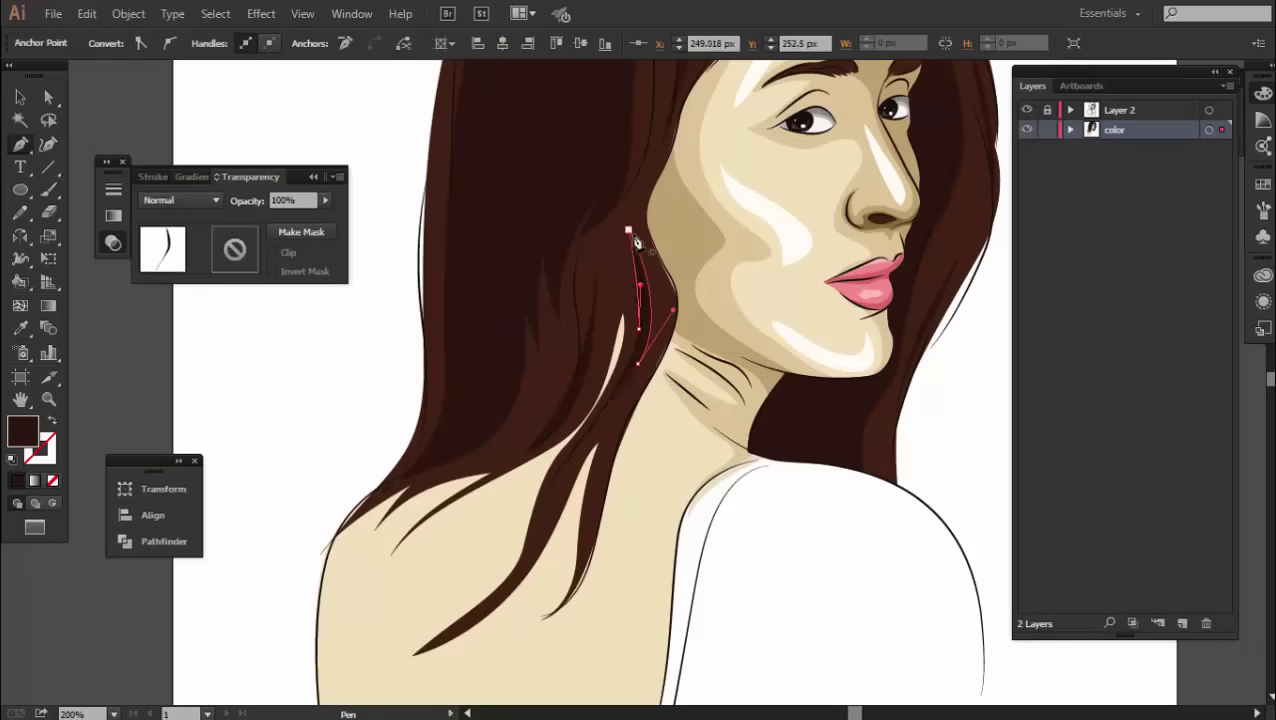
pyautogui.hotkey('ctrl', 'shift', 'a')
pyautogui.hotkey('ctrl', '-')
pyautogui.hotkey('ctrl', '-')
pyautogui.scroll(4, 700, 300)
pyautogui.click(675, 201)
pyautogui.click(770, 296)
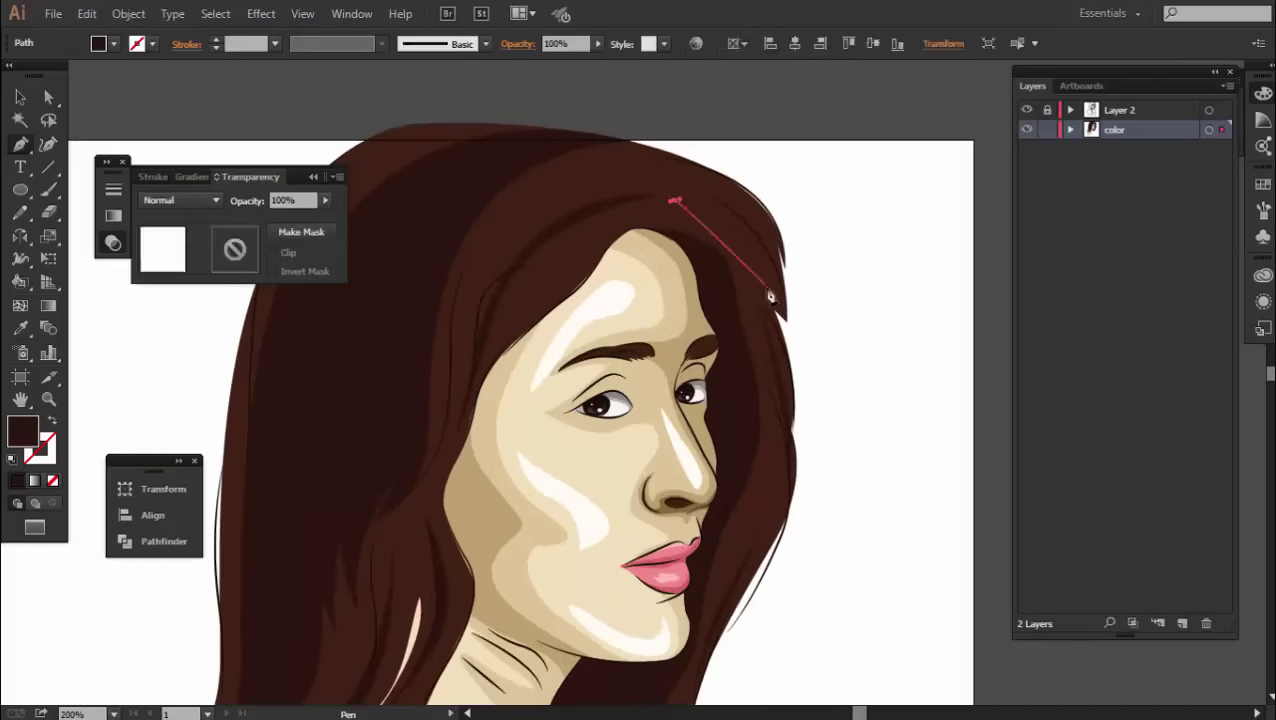
pyautogui.click(766, 209)
pyautogui.click(675, 201)
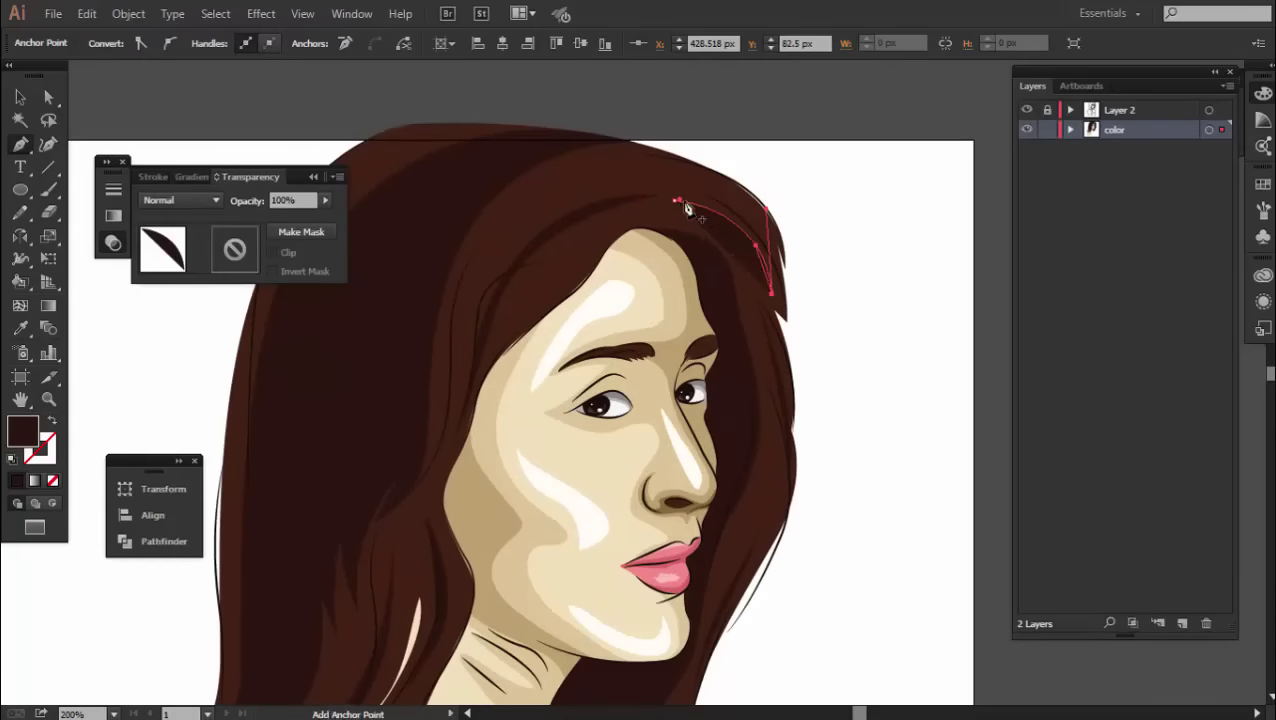
# Set the fill colour to a lighter reddish-brown in the Color Picker.
pyautogui.doubleClick(22, 430)
pyautogui.click(946, 376)
pyautogui.press('Return')
pyautogui.hotkey('ctrl', 'shift', 'a')
# Draw highlight strands at the top of the hair and on the left hair.
pyautogui.press('p')
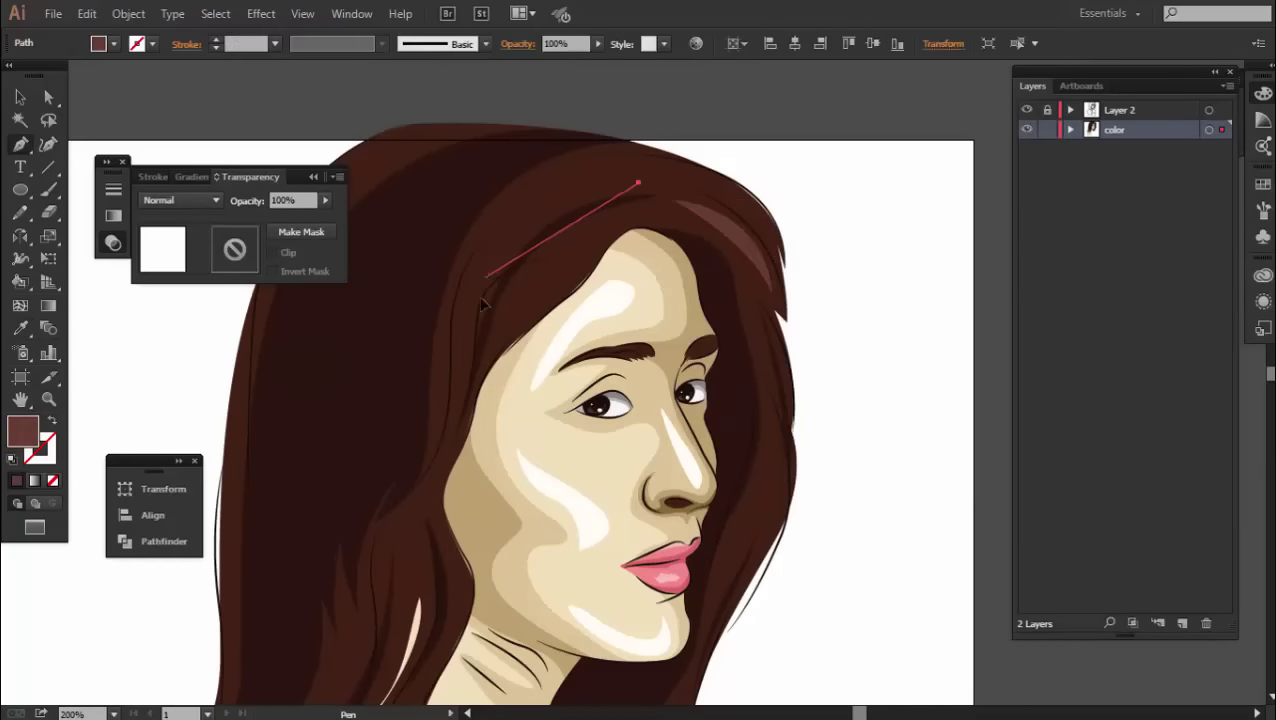
pyautogui.click(462, 360)
pyautogui.click(458, 420)
pyautogui.click(440, 452)
pyautogui.hotkey('ctrl', 'shift', 'a')
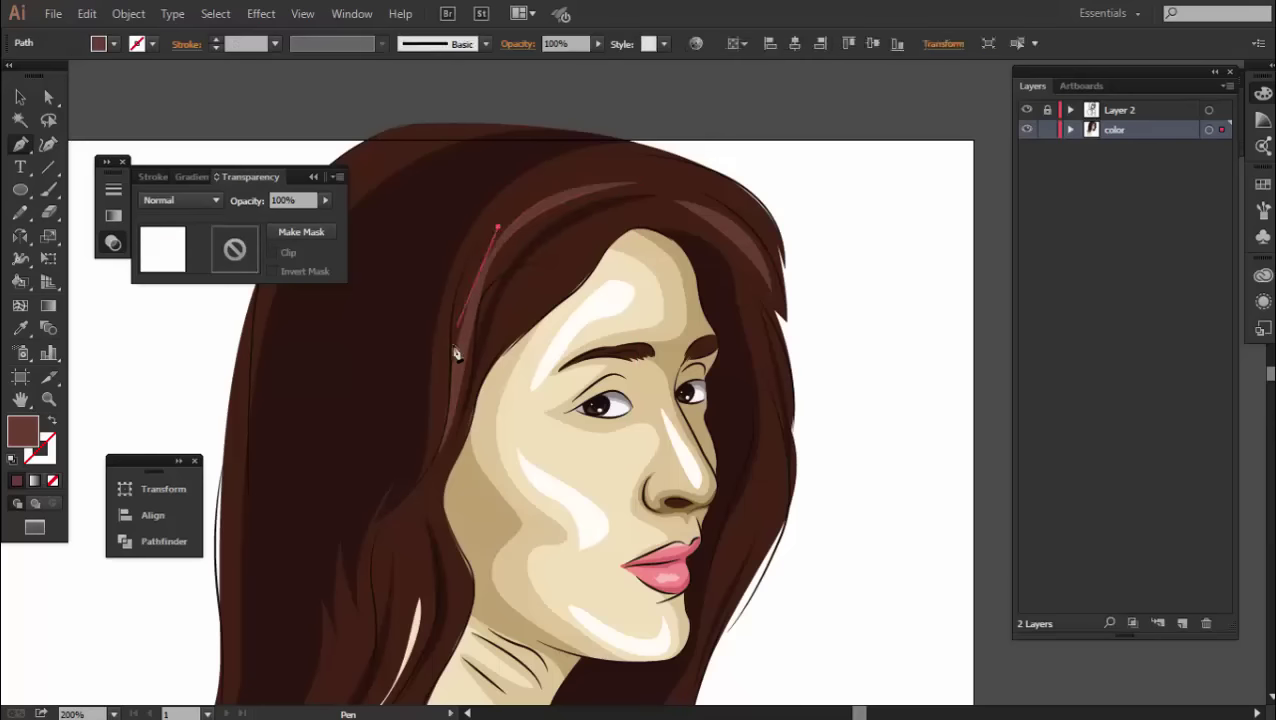
pyautogui.click(440, 370)
pyautogui.click(436, 460)
pyautogui.click(401, 516)
pyautogui.hotkey('ctrl', 'shift', 'a')
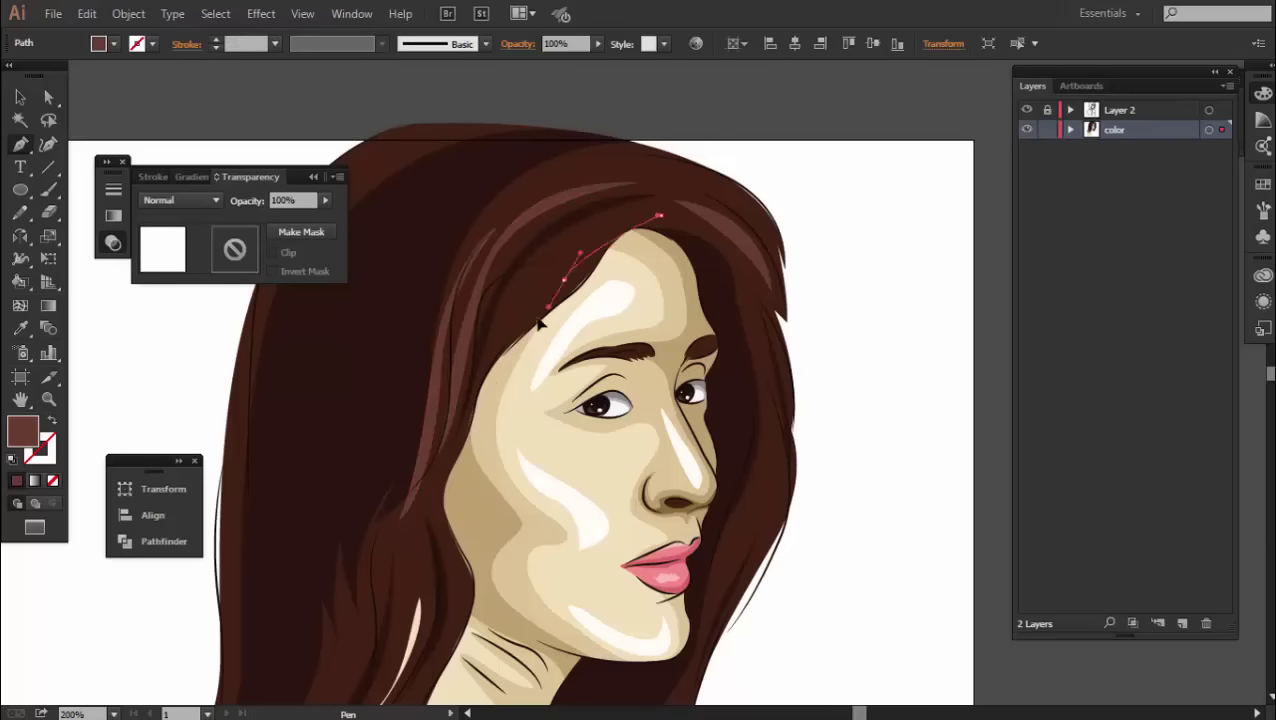
# Add highlight strands across the forehead hair and near the neck.
pyautogui.click(508, 334)
pyautogui.click(555, 268)
pyautogui.click(661, 215)
pyautogui.hotkey('ctrl', 'shift', 'a')
pyautogui.scroll(-10, 600, 400)
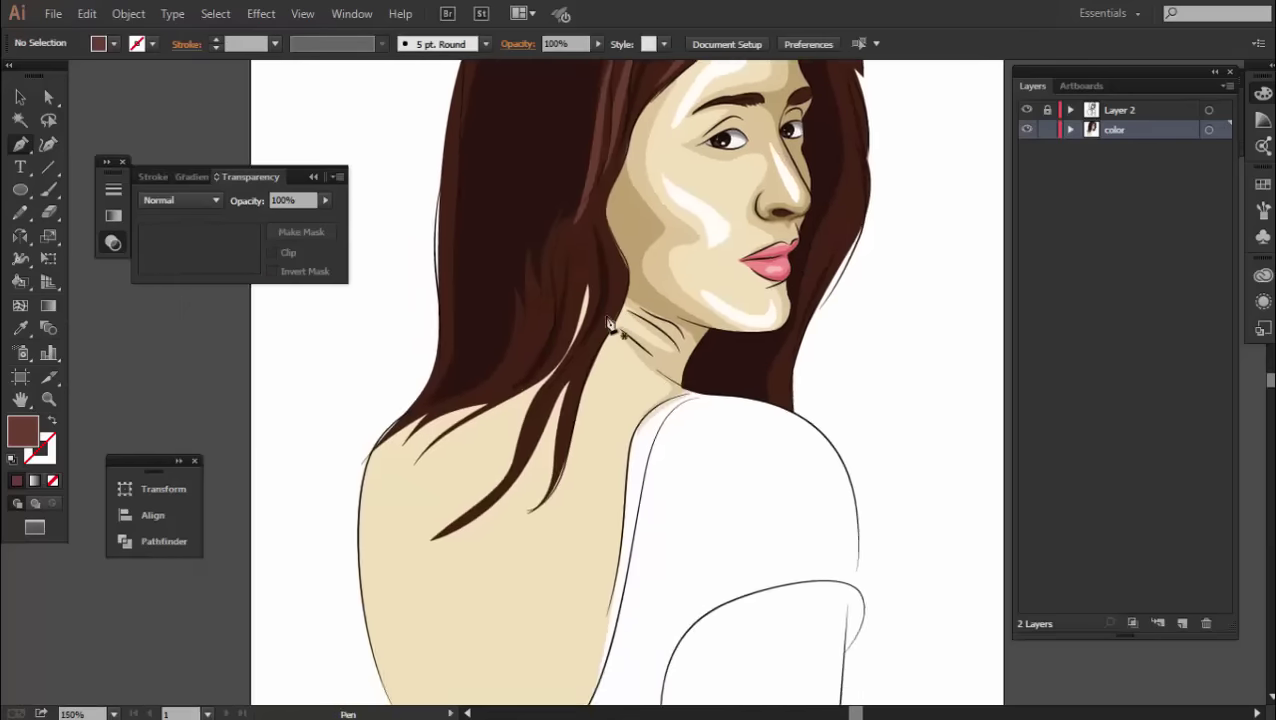
pyautogui.hscroll(-4, 600, 400)
pyautogui.click(583, 355)
pyautogui.click(546, 411)
pyautogui.click(560, 462)
pyautogui.hotkey('ctrl', 'shift', 'a')
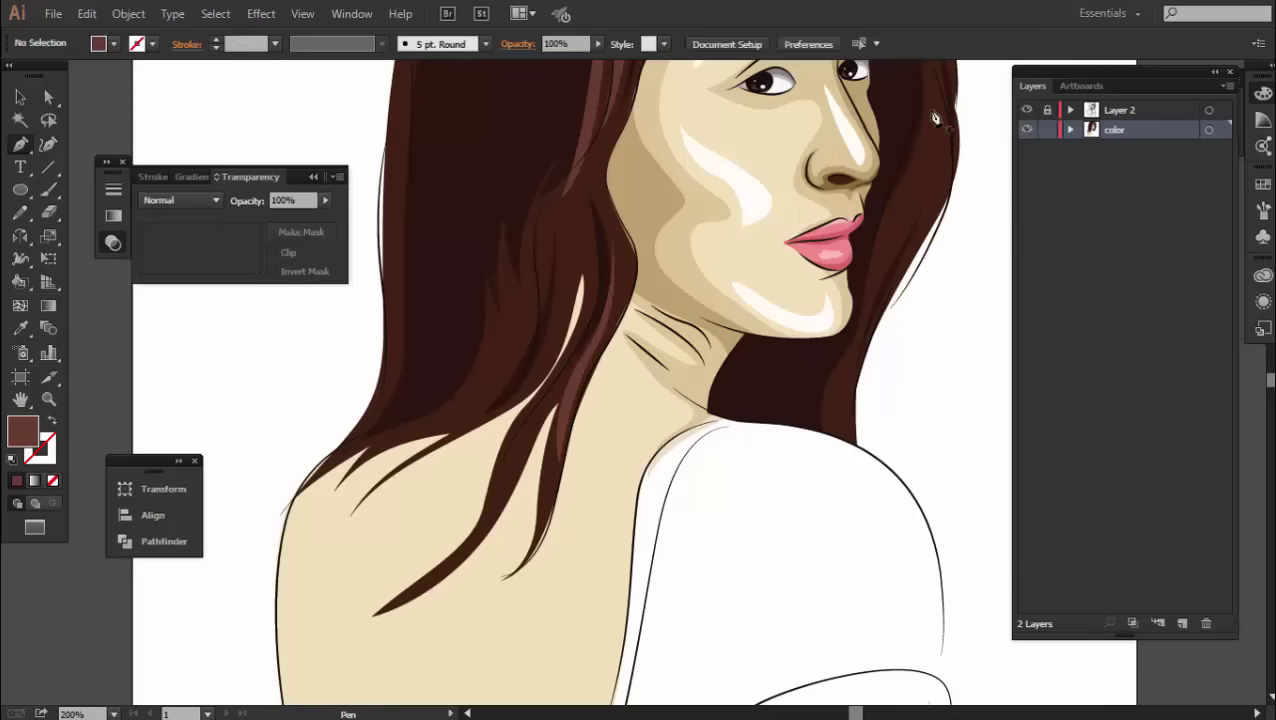
# Draw a final highlight strand down the right hair and view the whole portrait.
pyautogui.click(930, 110)
pyautogui.click(897, 210)
pyautogui.click(864, 337)
pyautogui.click(872, 258)
pyautogui.hotkey('ctrl', 'shift', 'a')
pyautogui.press('v')
pyautogui.scroll(-3, 661, 370)
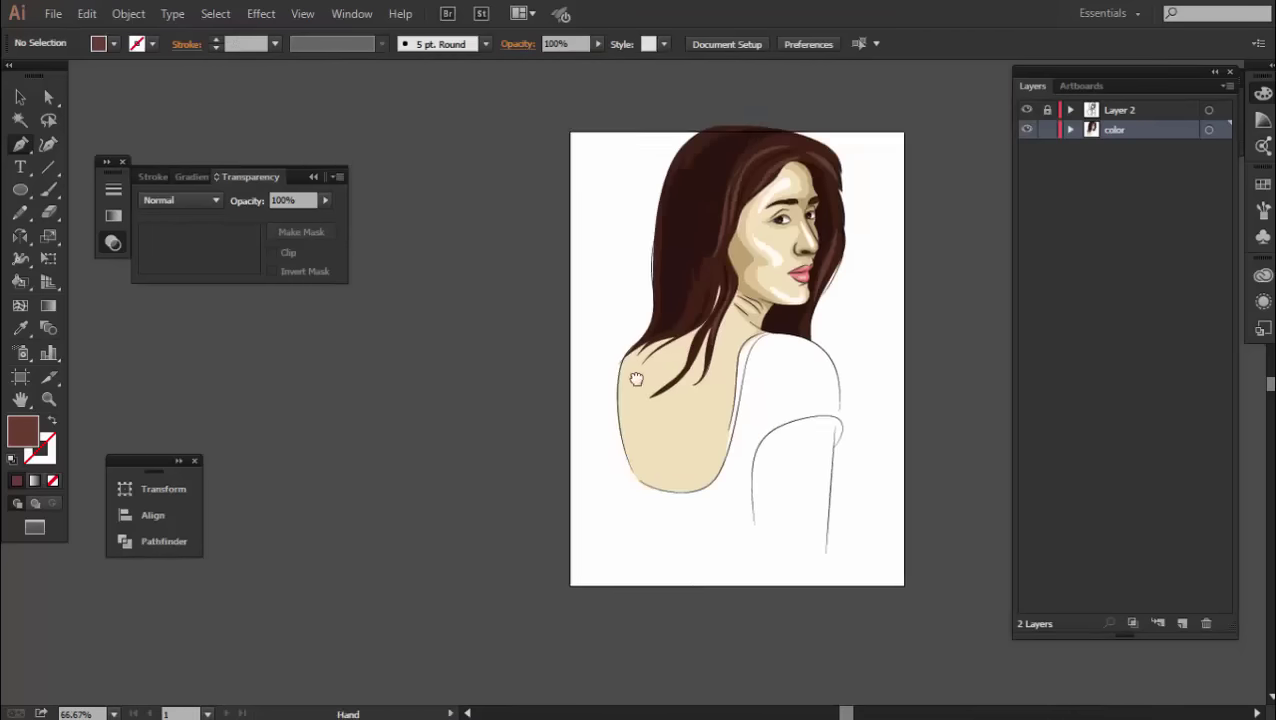
# Sample the beige skin tone with the Eyedropper for the shoulder shading.
pyautogui.scroll(2, 644, 299)
pyautogui.press('i')
pyautogui.click(563, 337)
pyautogui.press('p')
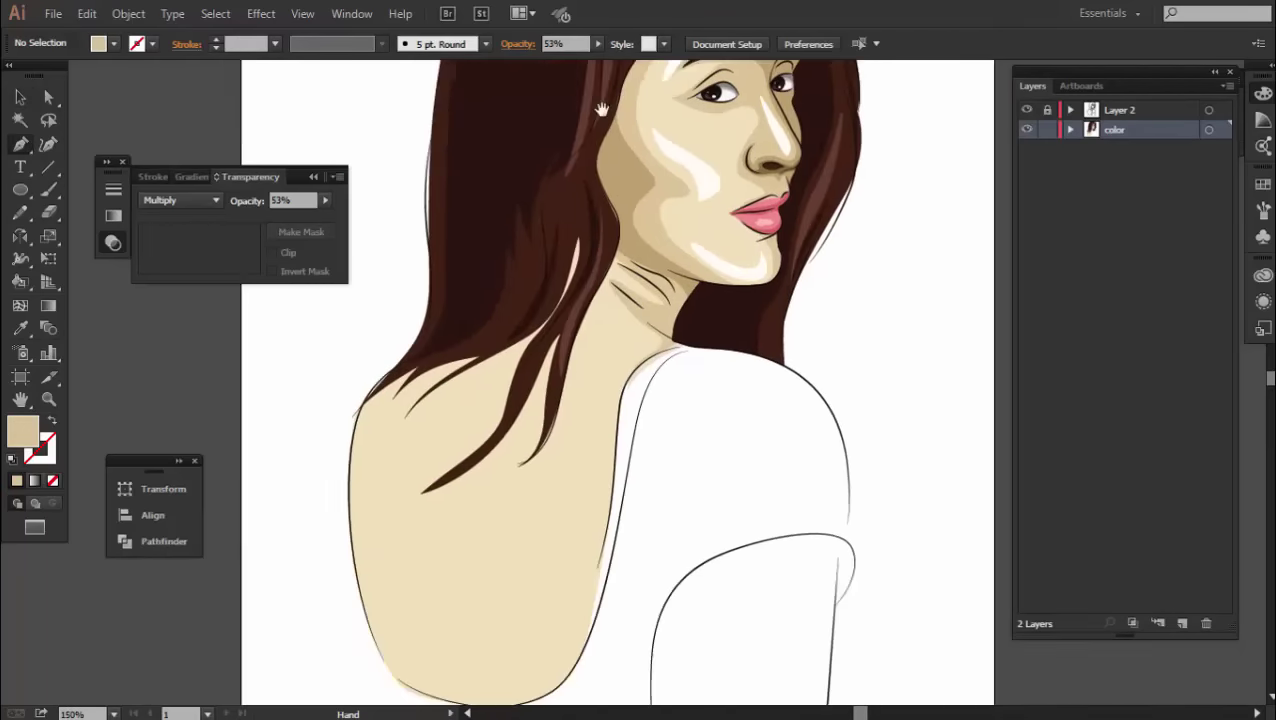
pyautogui.scroll(-5, 617, 300)
pyautogui.scroll(2, 617, 190)
# Trace the back shadow's wavy W-shaped upper edge across the shoulder.
pyautogui.click(678, 142)
pyautogui.click(642, 322)
pyautogui.click(541, 362)
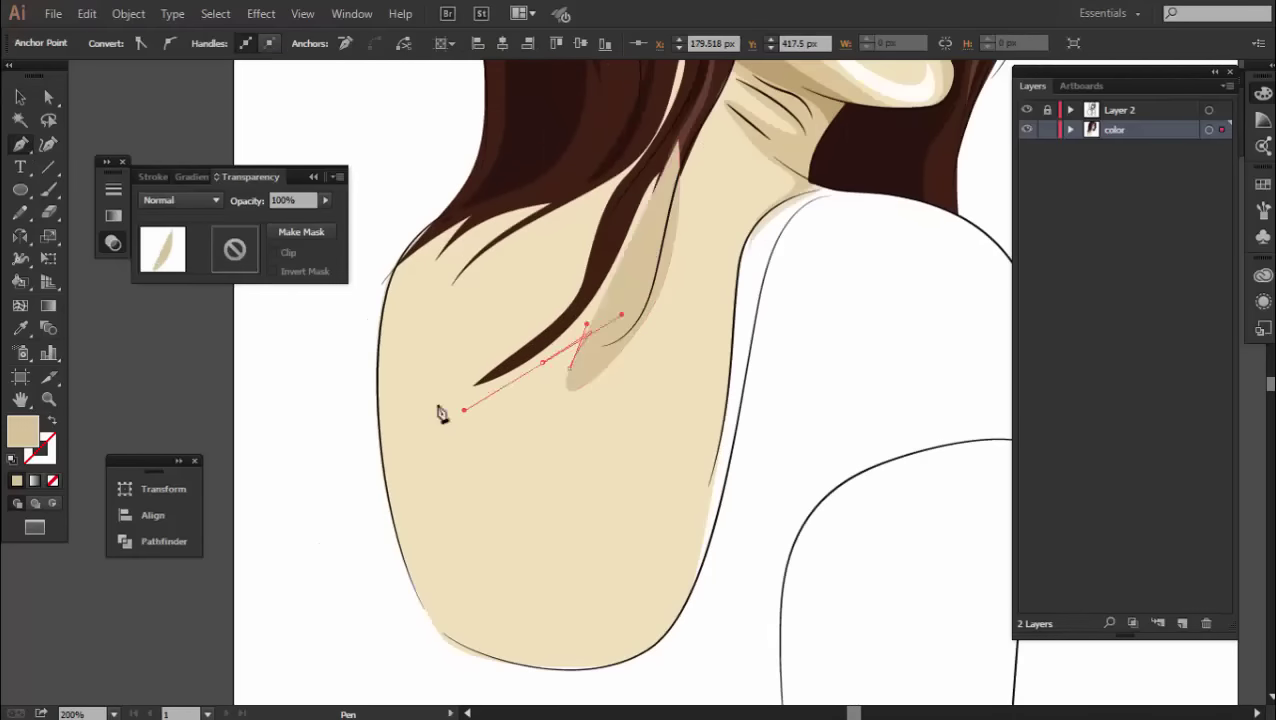
pyautogui.click(441, 318)
pyautogui.click(416, 494)
pyautogui.click(510, 612)
# Curve the shadow around the right shoulder, close it, and zoom out to the full portrait.
pyautogui.click(735, 421)
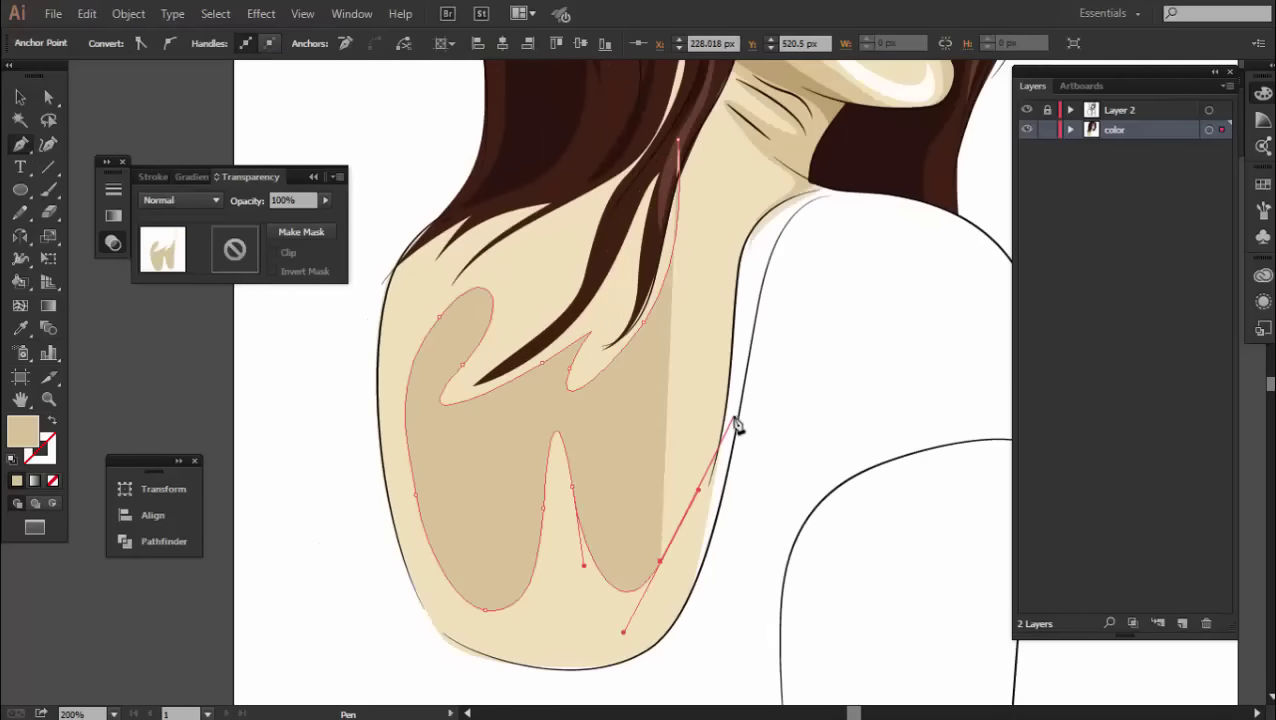
pyautogui.scroll(-3, 735, 421)
pyautogui.moveTo(706, 465)
pyautogui.mouseDown()
pyautogui.moveTo(620, 487)
pyautogui.moveTo(683, 464)
pyautogui.mouseUp()
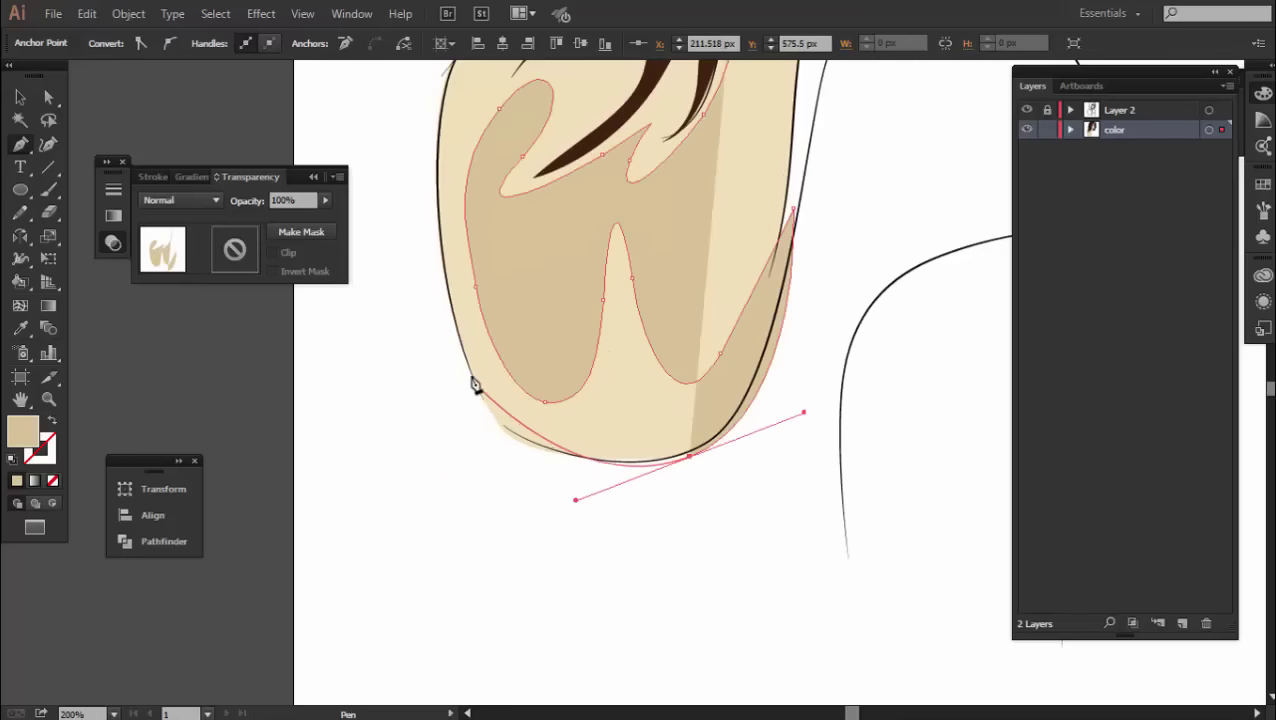
pyautogui.scroll(5, 473, 379)
pyautogui.click(779, 248)
pyautogui.hotkey('ctrl', 'shift', 'a')
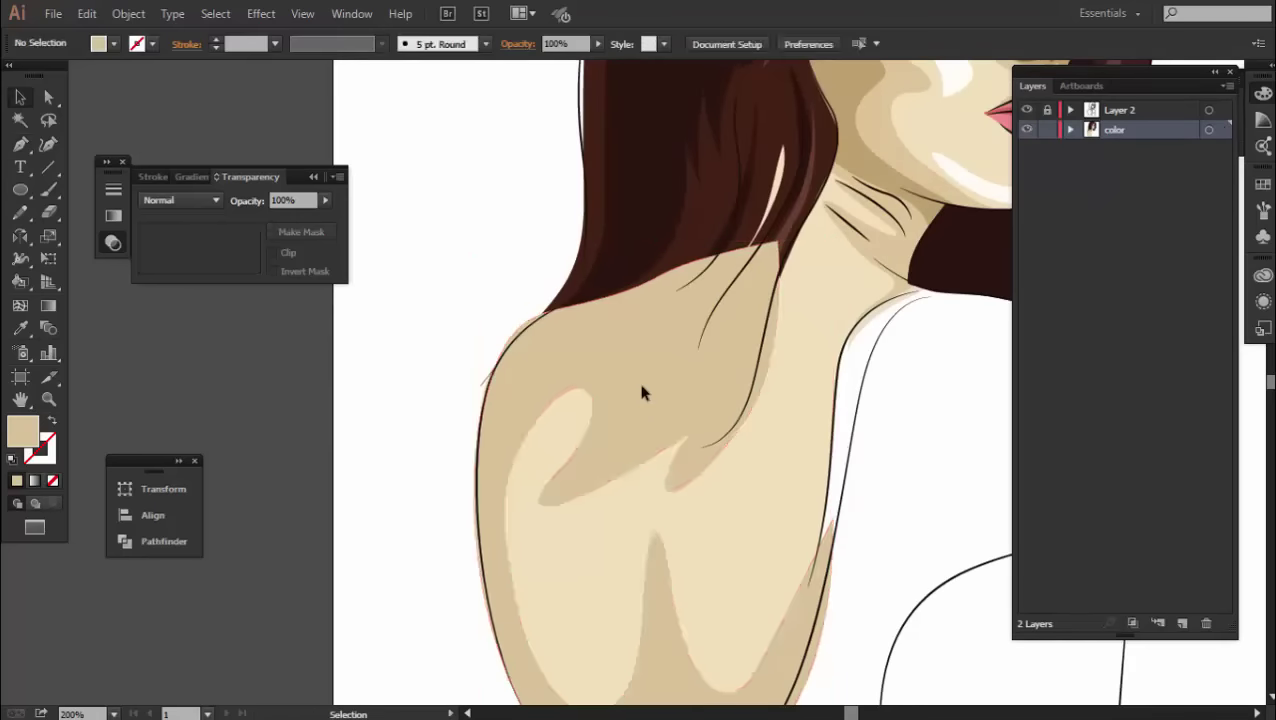
pyautogui.hotkey('ctrl', '1')
# Draw a closed deeper-tan shadow shape along the bottom of the shoulder.
pyautogui.click(742, 322)
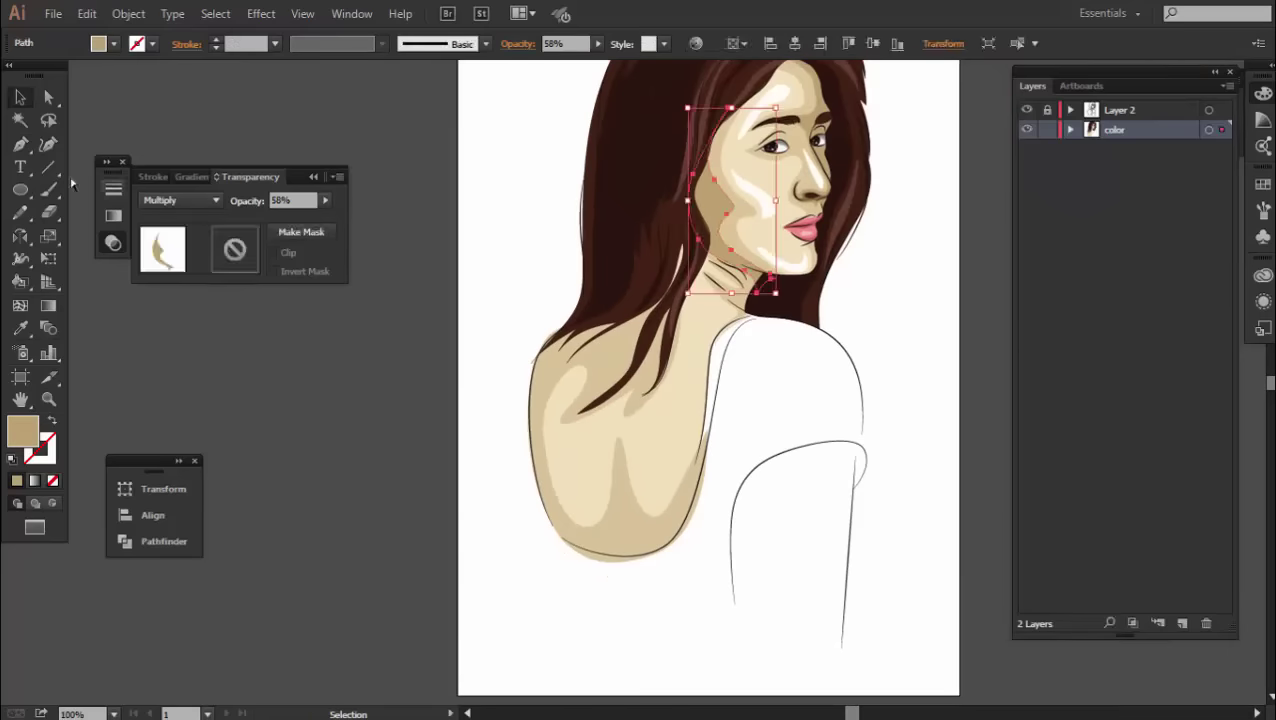
pyautogui.click(461, 307)
pyautogui.press('p')
pyautogui.scroll(3, 717, 457)
pyautogui.scroll(1, 717, 457)
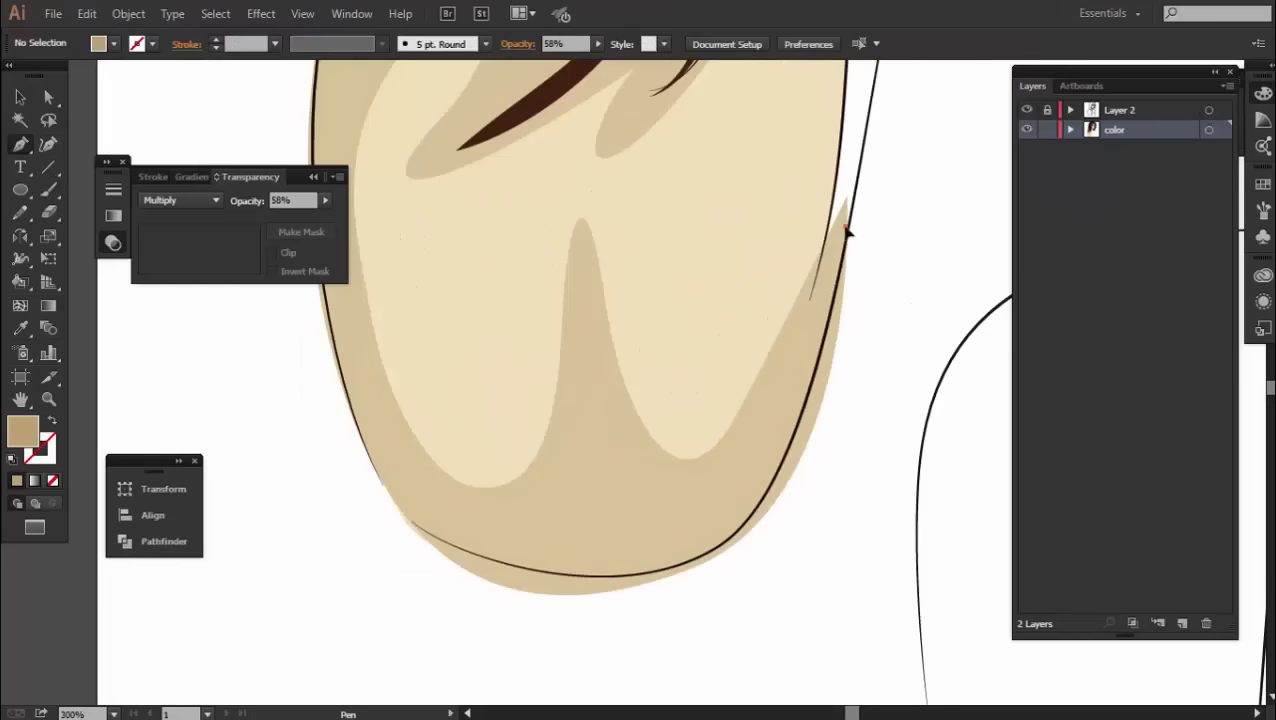
pyautogui.click(846, 222)
pyautogui.moveTo(675, 588); pyautogui.dragTo(473, 587)
pyautogui.click(336, 365)
pyautogui.click(435, 492)
pyautogui.moveTo(563, 484); pyautogui.dragTo(582, 432)
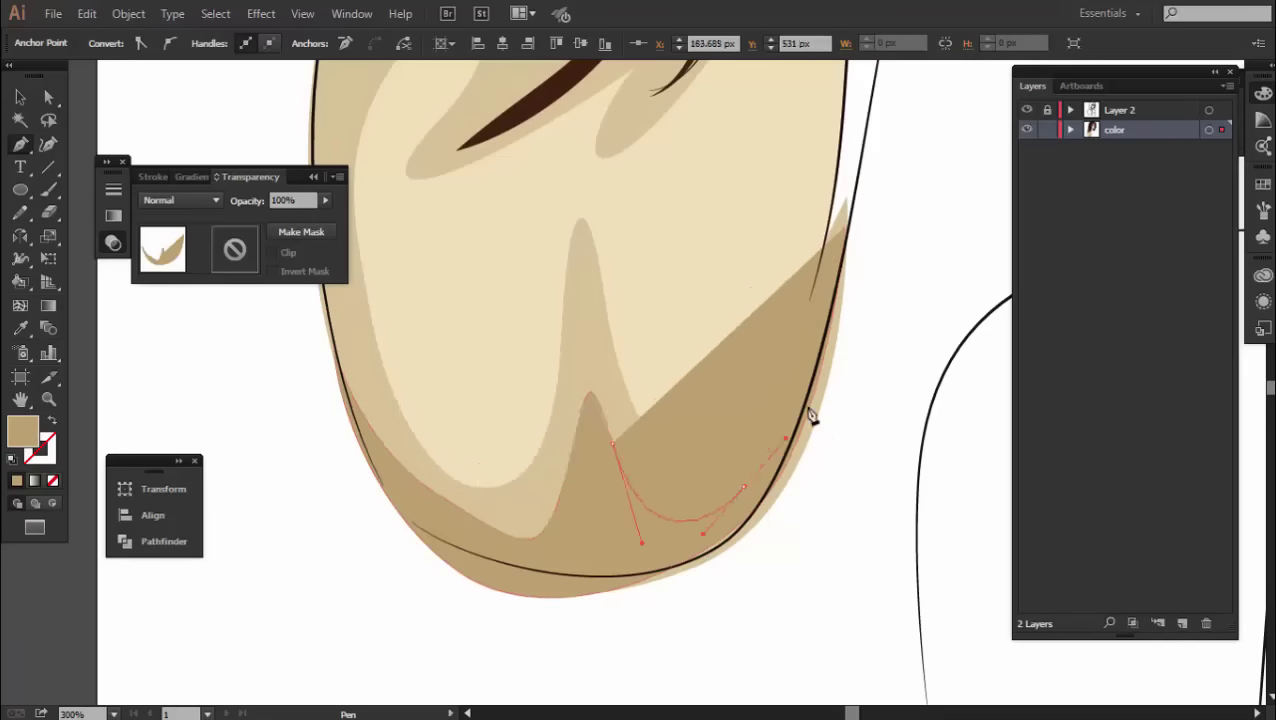
pyautogui.click(846, 222)
pyautogui.hotkey('ctrl', 'shift', 'a')
# Trace a closed tan shadow shape along the hair edge across the shoulder.
pyautogui.scroll(-1, 735, 447)
pyautogui.scroll(-1, 735, 447)
pyautogui.scroll(1, 686, 362)
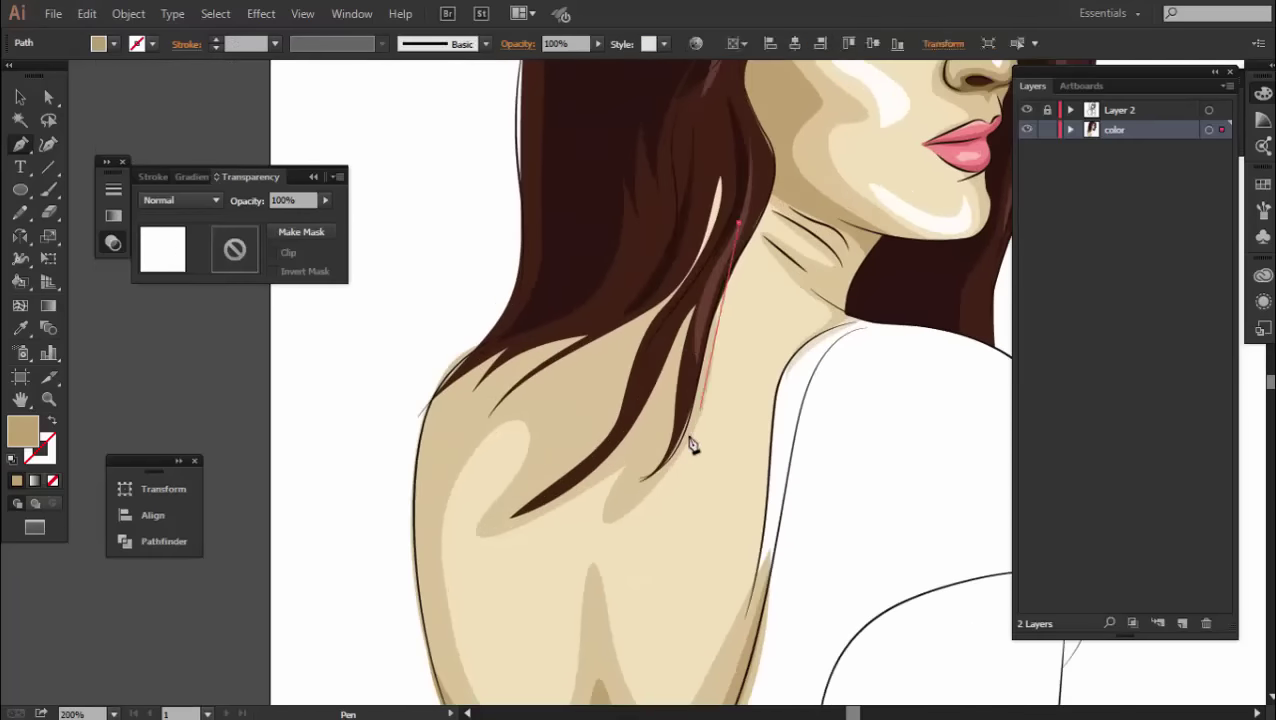
pyautogui.click(686, 443)
pyautogui.click(738, 222)
pyautogui.click(638, 487)
pyautogui.click(605, 360)
pyautogui.click(445, 433)
pyautogui.click(419, 407)
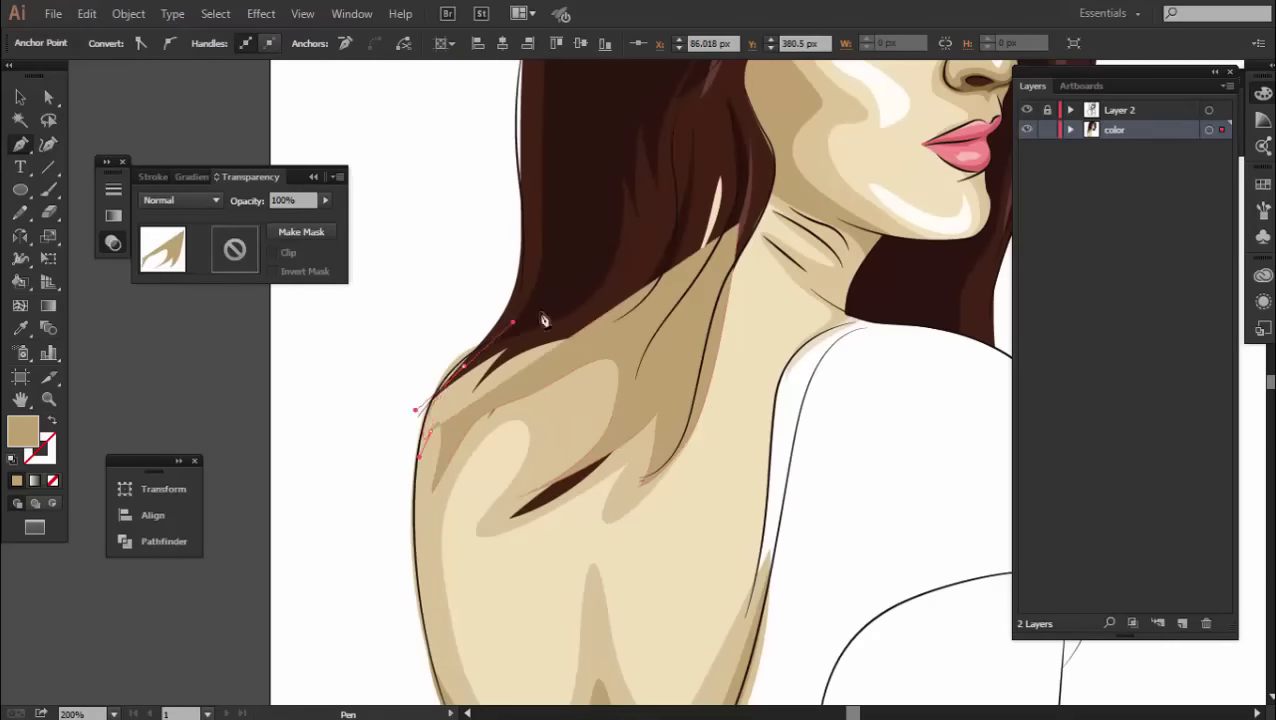
pyautogui.click(521, 313)
pyautogui.click(738, 222)
# Send the hair-edge shadow backward behind the hair strands with Ctrl+[.
pyautogui.press('v')
pyautogui.hotkey('ctrl', '[')
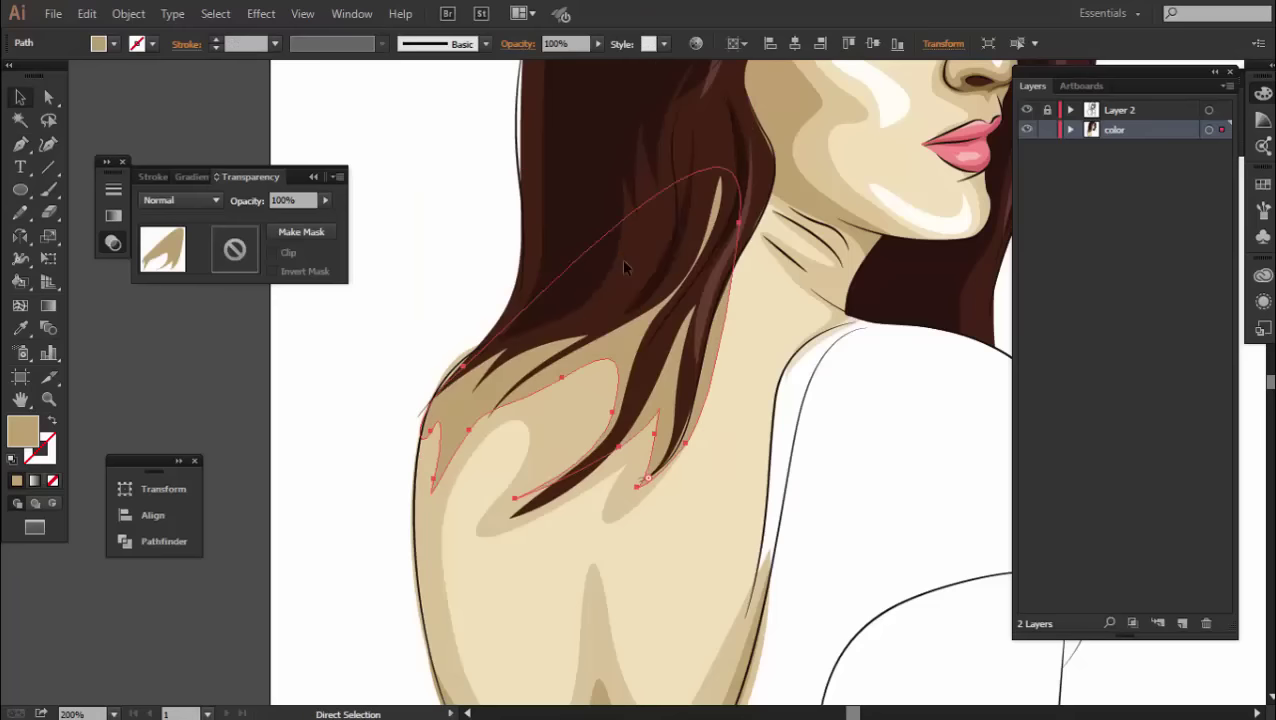
pyautogui.hotkey('ctrl', 'shift', 'a')
pyautogui.scroll(-1, 621, 400)
pyautogui.moveTo(625, 445); pyautogui.dragTo(607, 392)
# Begin the top's outline from the neck, across the shoulder curve and down the sleeve.
pyautogui.scroll(2, 607, 392)
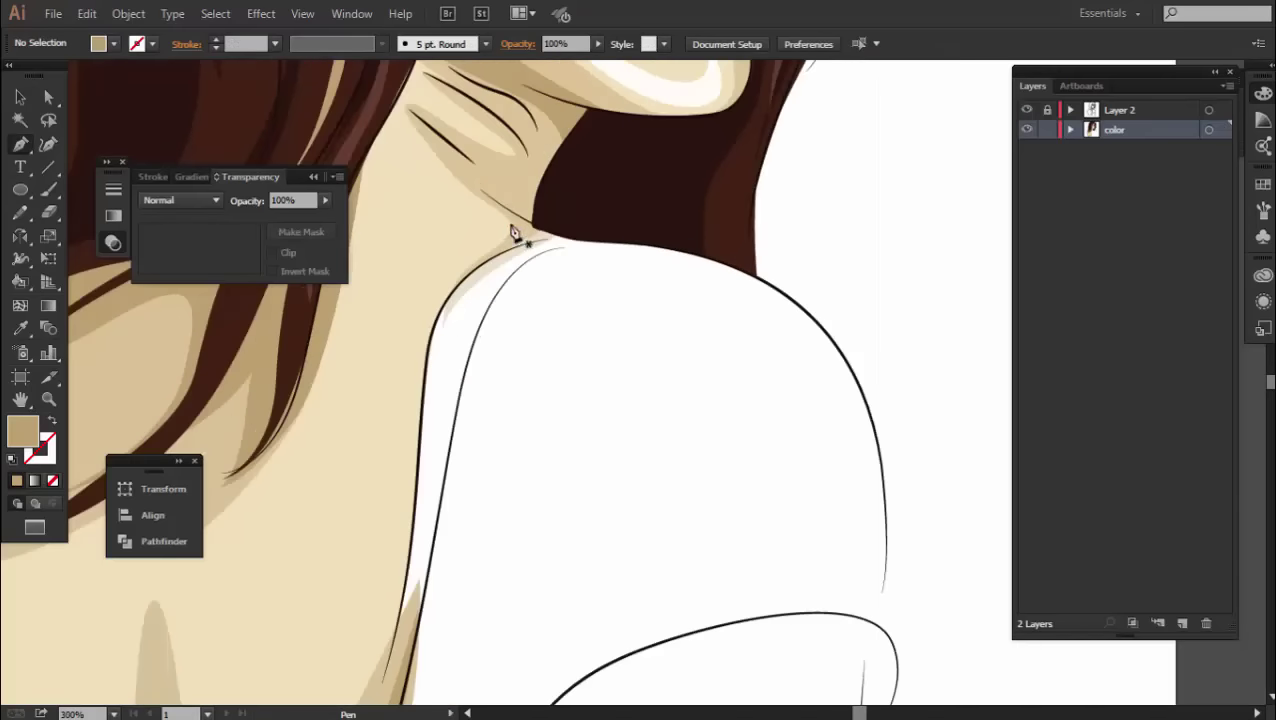
pyautogui.scroll(1, 513, 233)
pyautogui.scroll(1, 550, 270)
pyautogui.moveTo(534, 262); pyautogui.dragTo(563, 262)
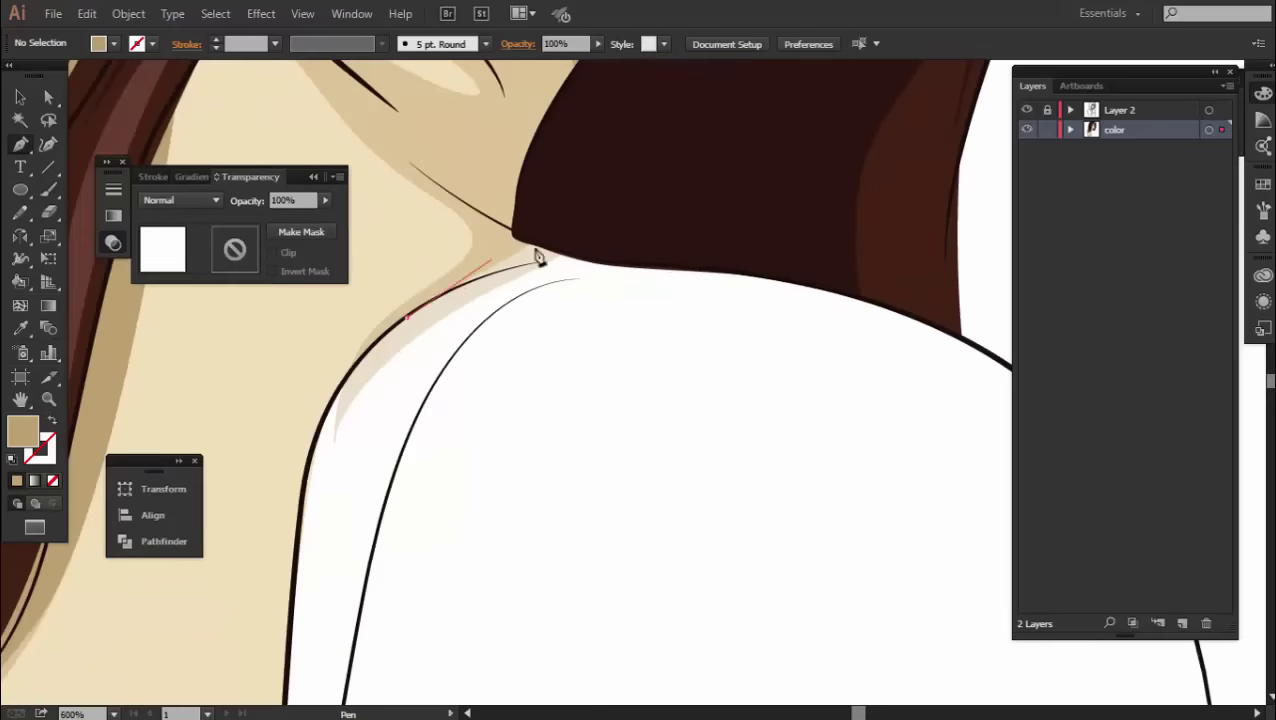
pyautogui.click(760, 282)
pyautogui.scroll(-1, 750, 289)
pyautogui.hscroll(3, 750, 289)
pyautogui.moveTo(792, 342); pyautogui.dragTo(860, 440)
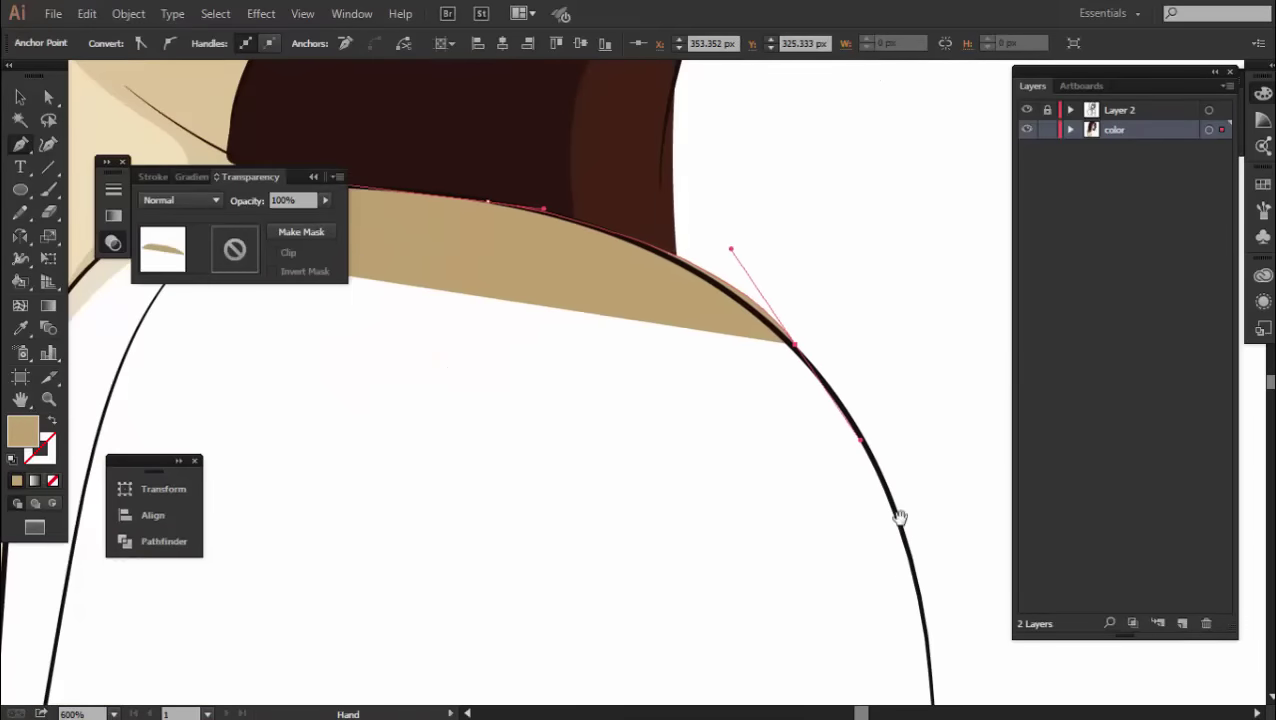
pyautogui.scroll(-1, 900, 517)
pyautogui.scroll(-3, 834, 379)
pyautogui.scroll(-2, 854, 313)
pyautogui.scroll(-1, 807, 458)
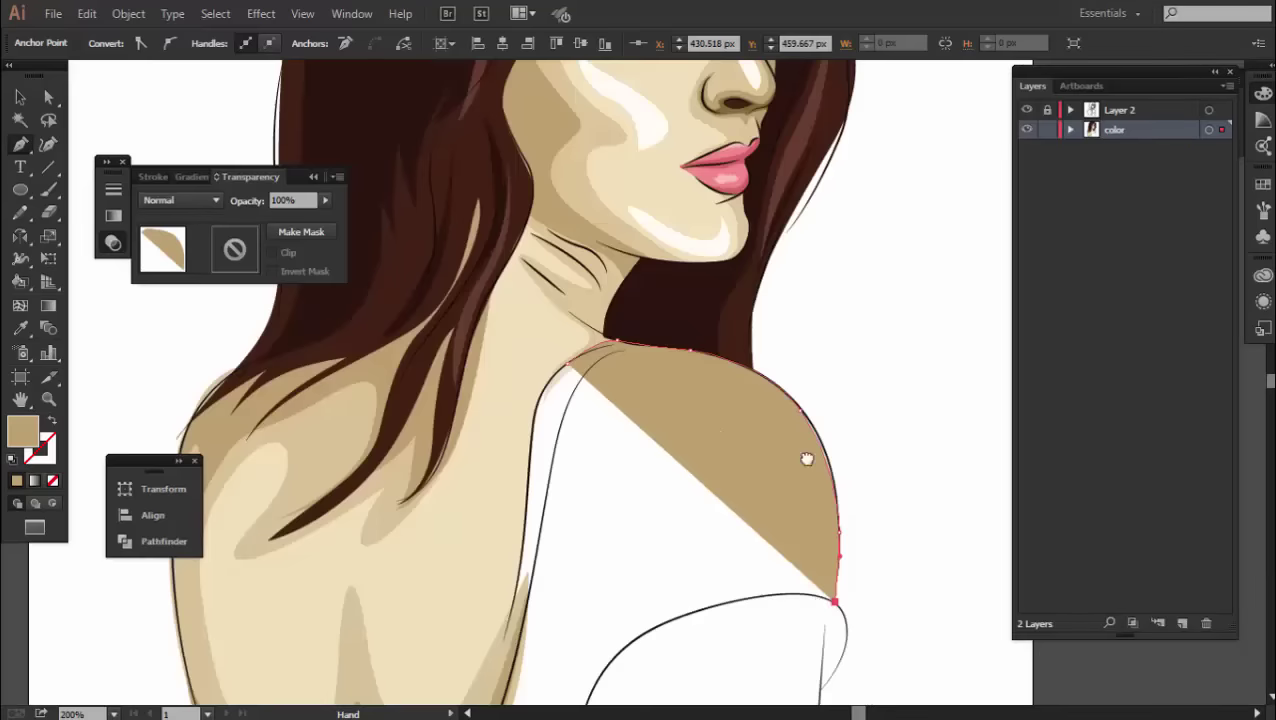
pyautogui.scroll(2, 807, 458)
pyautogui.moveTo(484, 440); pyautogui.dragTo(567, 256)
pyautogui.scroll(-3, 567, 256)
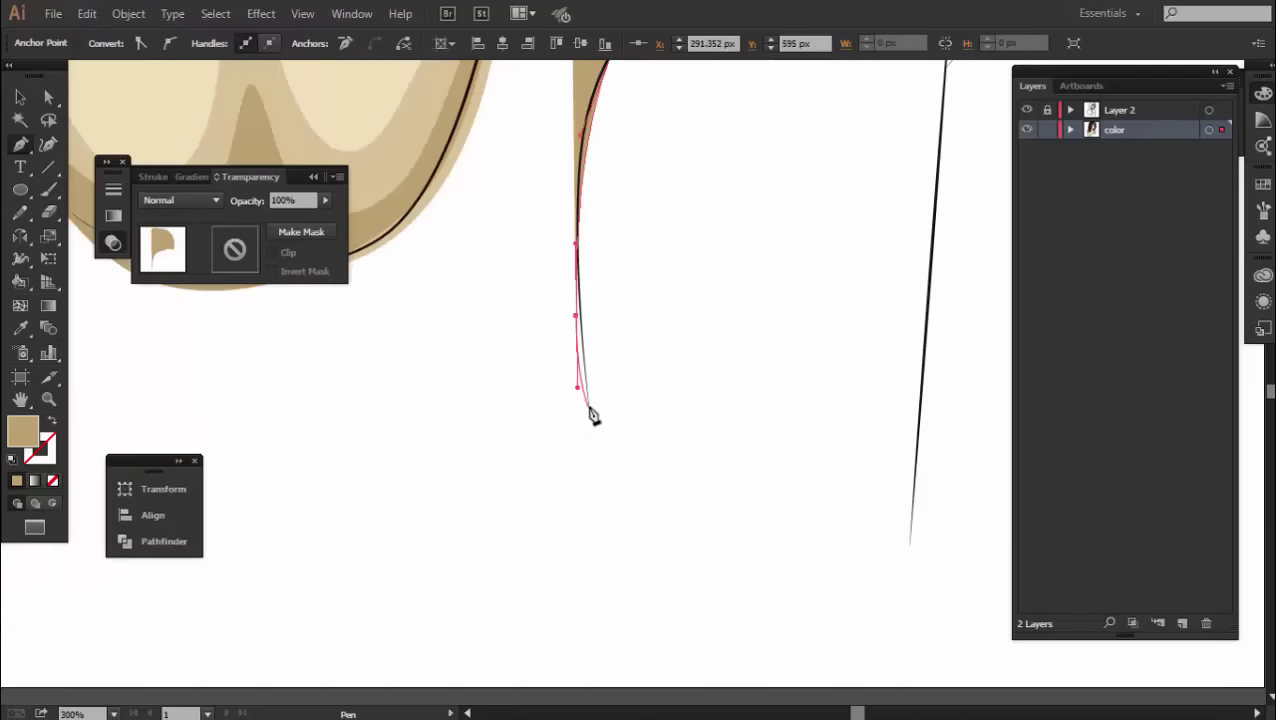
pyautogui.scroll(-2, 615, 510)
pyautogui.scroll(1, 755, 396)
# Trace the jagged dripping bottom edge and scooped neckline, closing the top's outline.
pyautogui.click(700, 410)
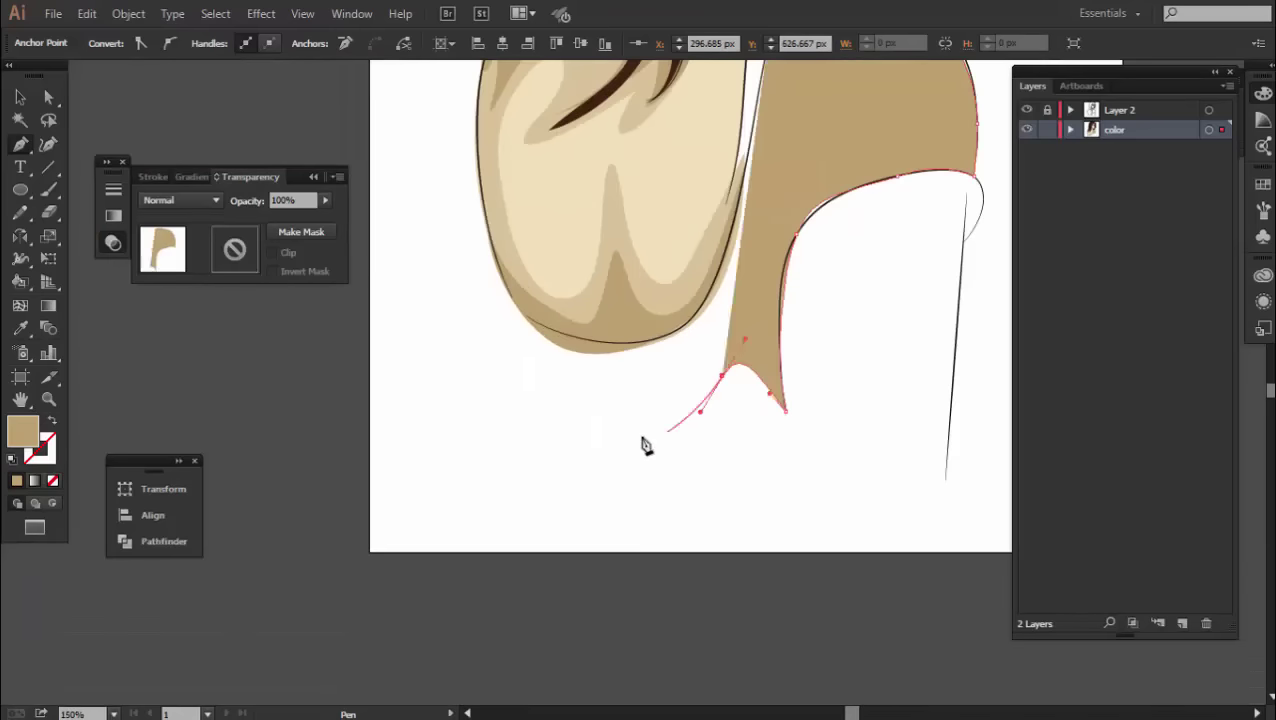
pyautogui.moveTo(612, 437); pyautogui.dragTo(643, 437)
pyautogui.click(545, 455)
pyautogui.click(547, 387)
pyautogui.click(501, 360)
pyautogui.scroll(3, 516, 364)
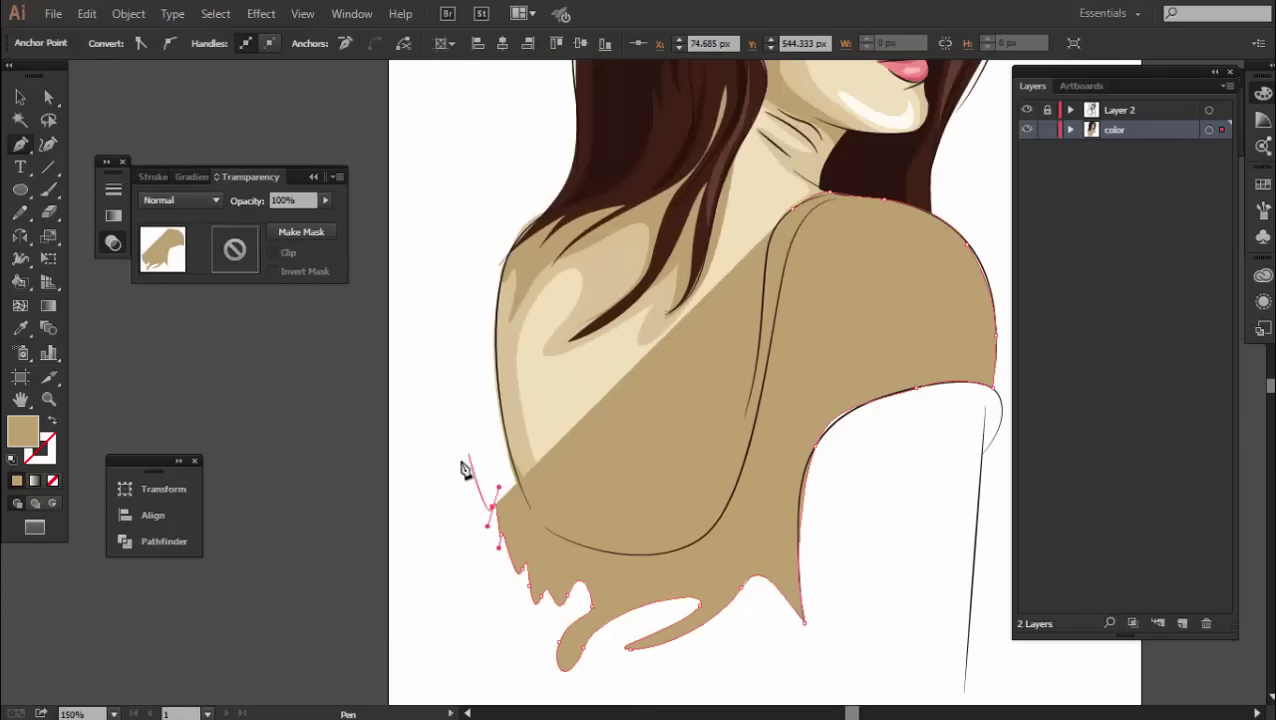
pyautogui.click(460, 455)
pyautogui.moveTo(460, 383); pyautogui.dragTo(476, 310)
pyautogui.moveTo(500, 238); pyautogui.dragTo(532, 188)
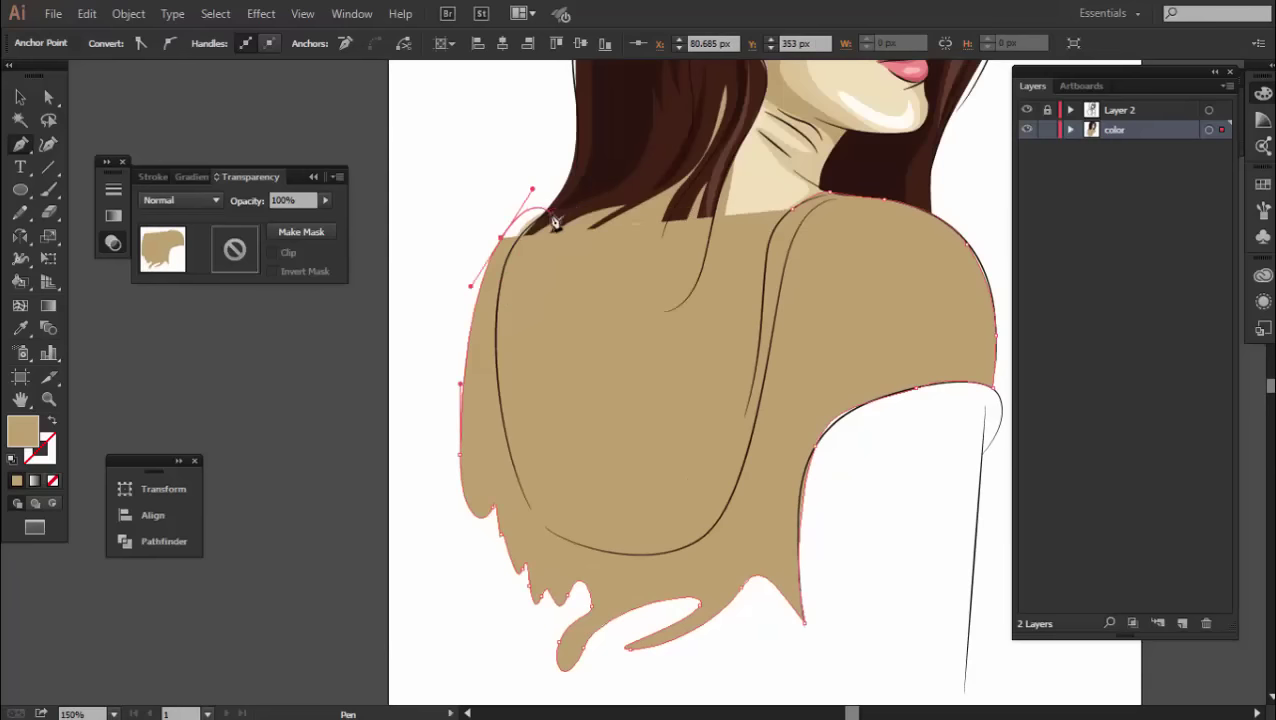
pyautogui.moveTo(548, 528); pyautogui.dragTo(598, 564)
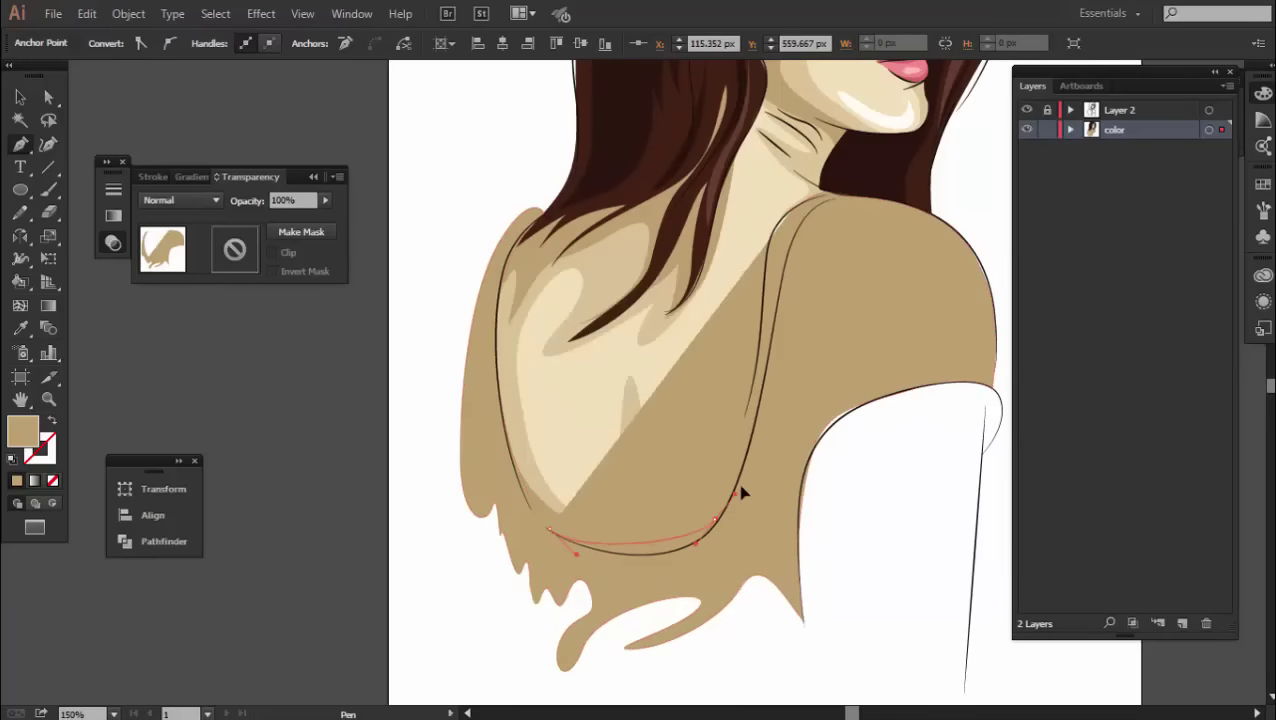
pyautogui.moveTo(724, 496); pyautogui.dragTo(752, 410)
pyautogui.click(790, 222)
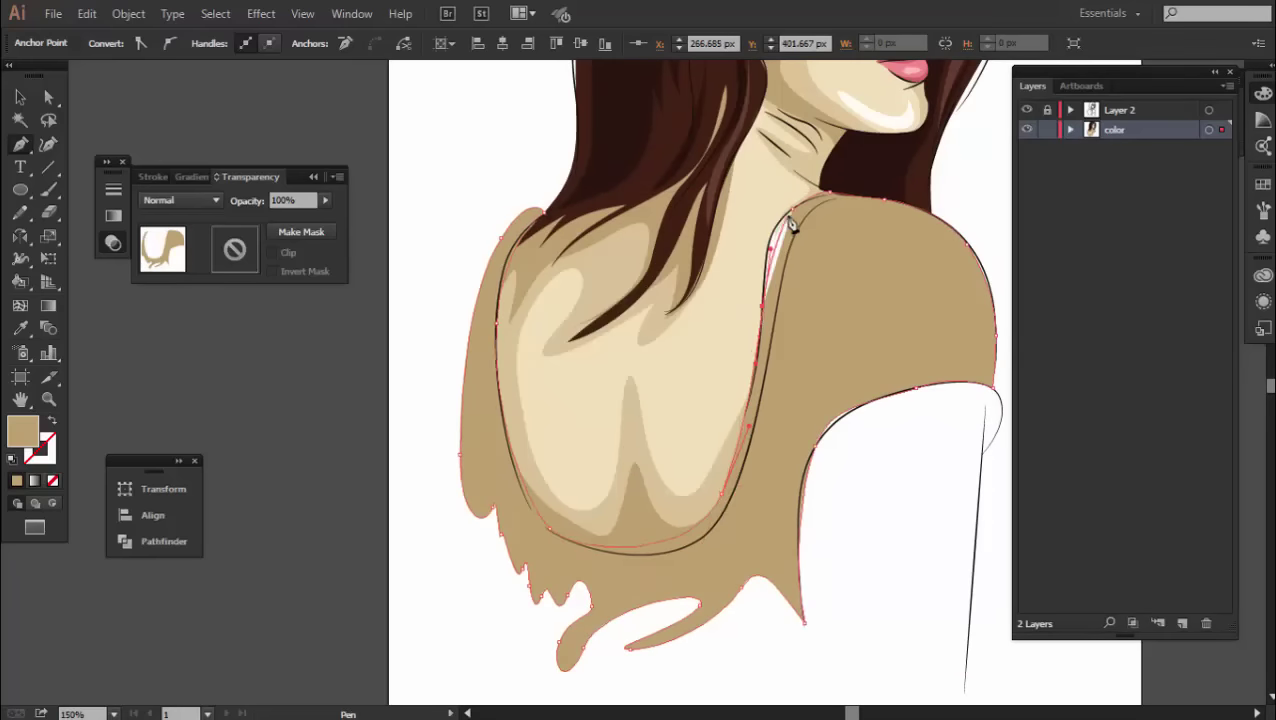
# Fill the top with pink #ff9292 and zoom out to view the whole portrait.
pyautogui.doubleClick(44, 448)
pyautogui.write('ff9292')
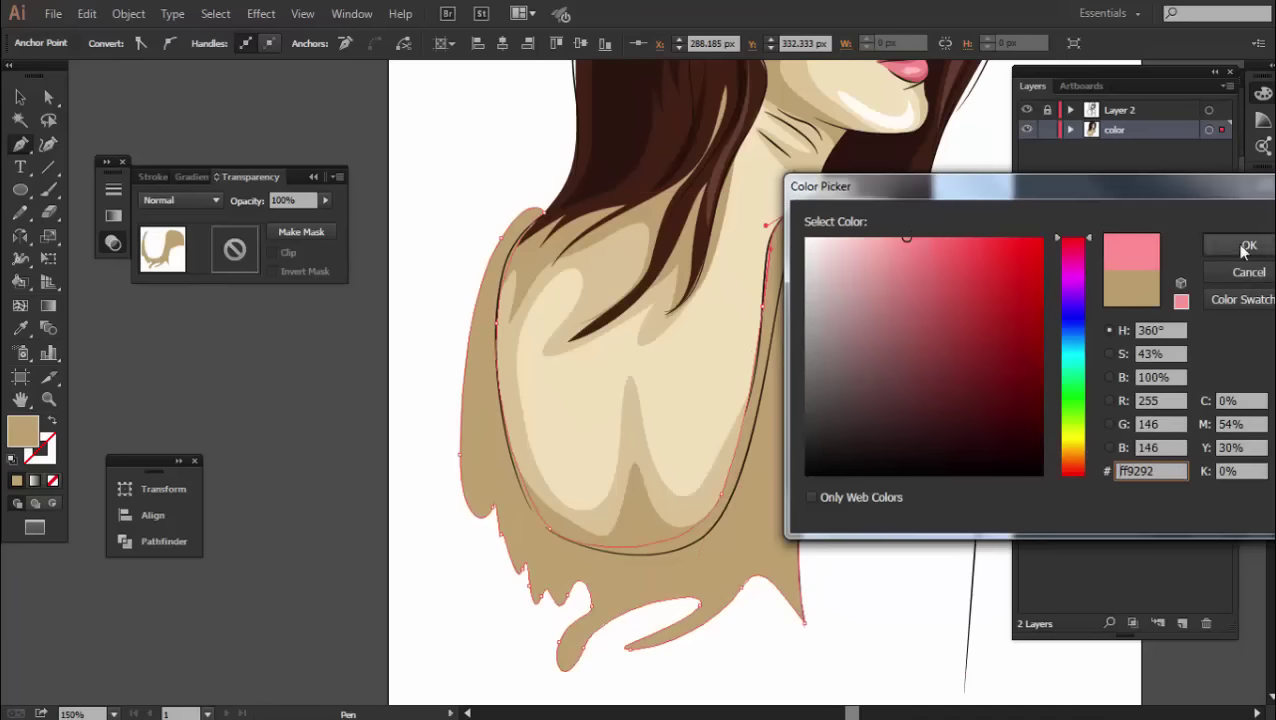
pyautogui.click(1244, 250)
pyautogui.hotkey('ctrl', '0')
pyautogui.hotkey('ctrl', '1')
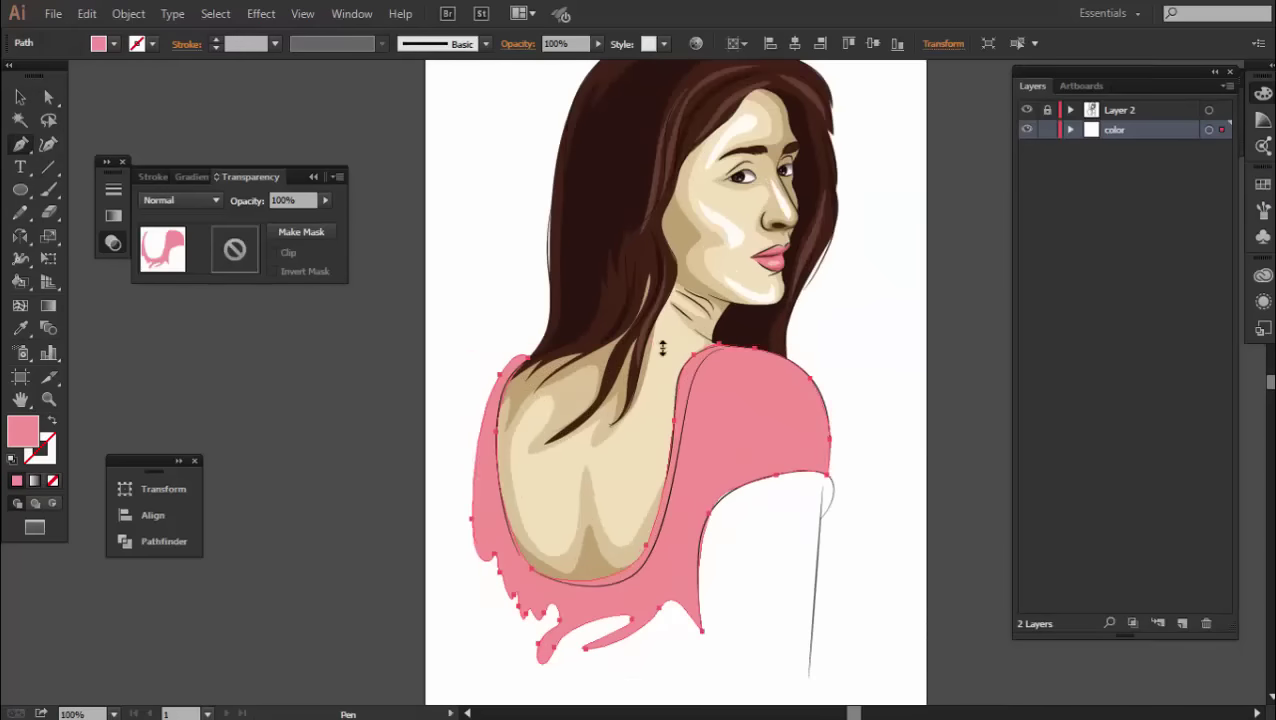
pyautogui.scroll(1, 700, 390)
pyautogui.scroll(1, 745, 300)
pyautogui.scroll(1, 745, 238)
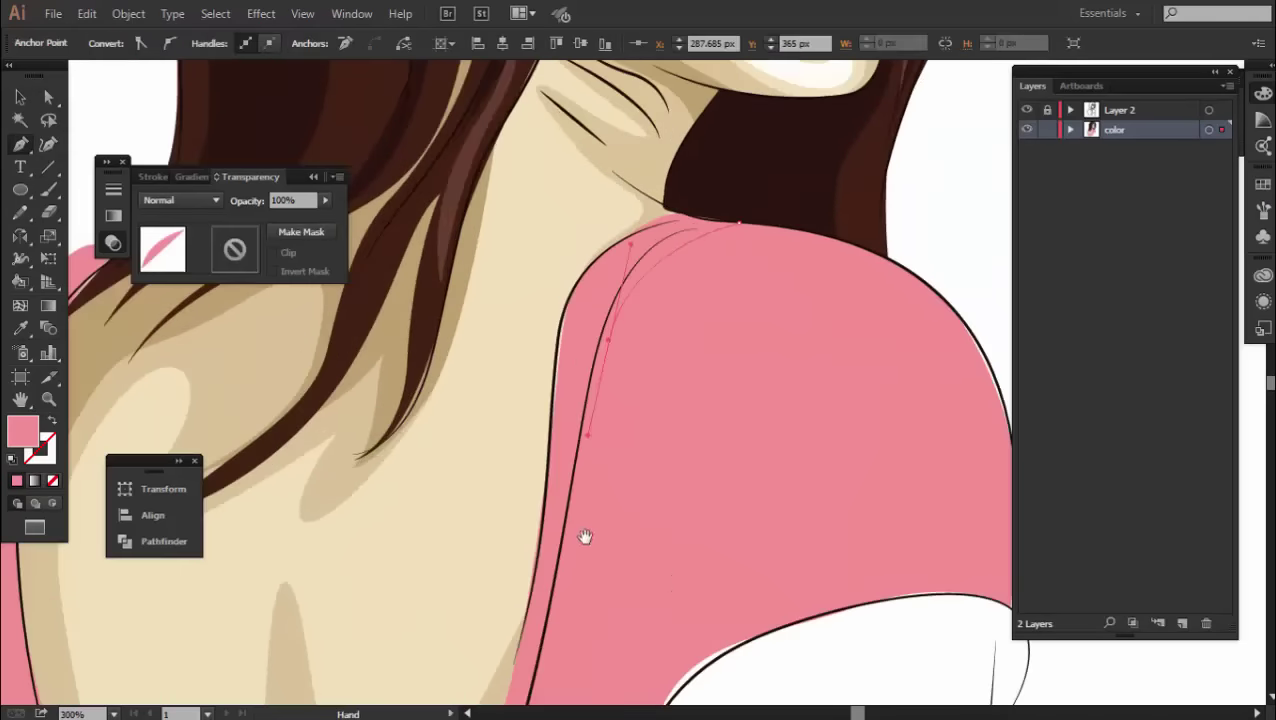
pyautogui.moveTo(585, 537)
pyautogui.mouseDown()
pyautogui.moveTo(570, 578)
pyautogui.moveTo(495, 457)
pyautogui.mouseUp()
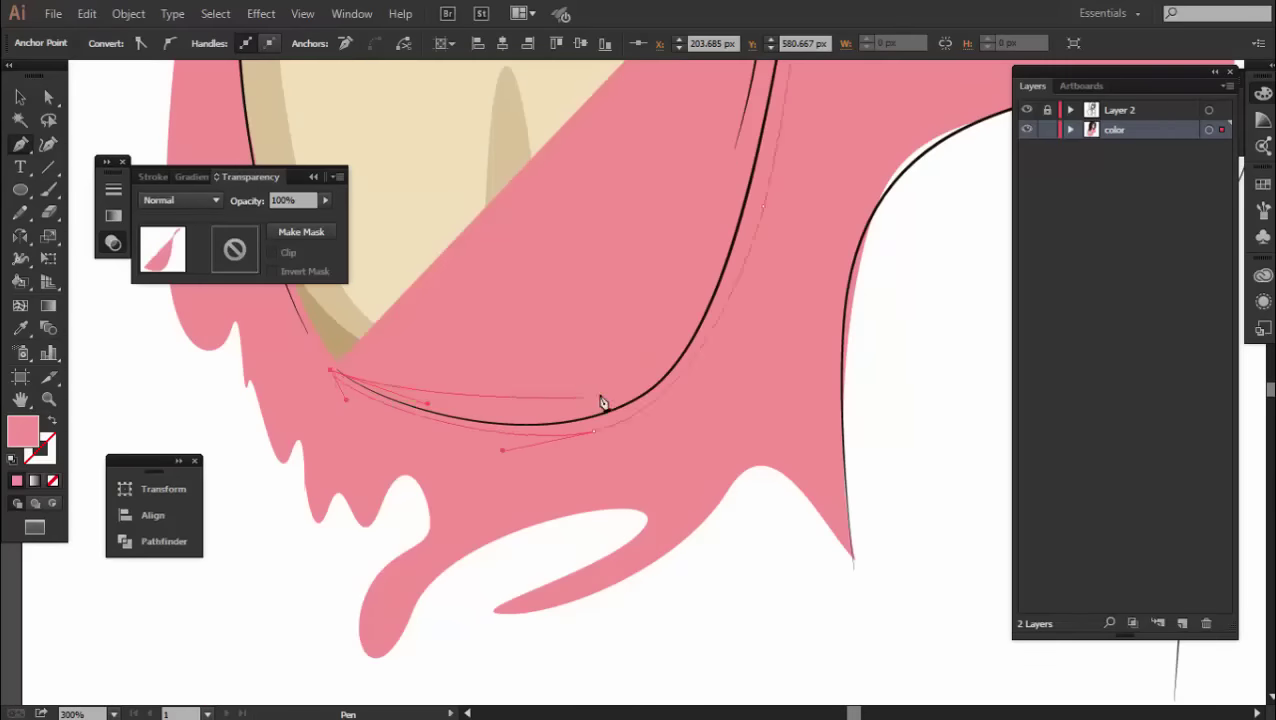
pyautogui.scroll(2, 640, 390)
pyautogui.scroll(2, 612, 529)
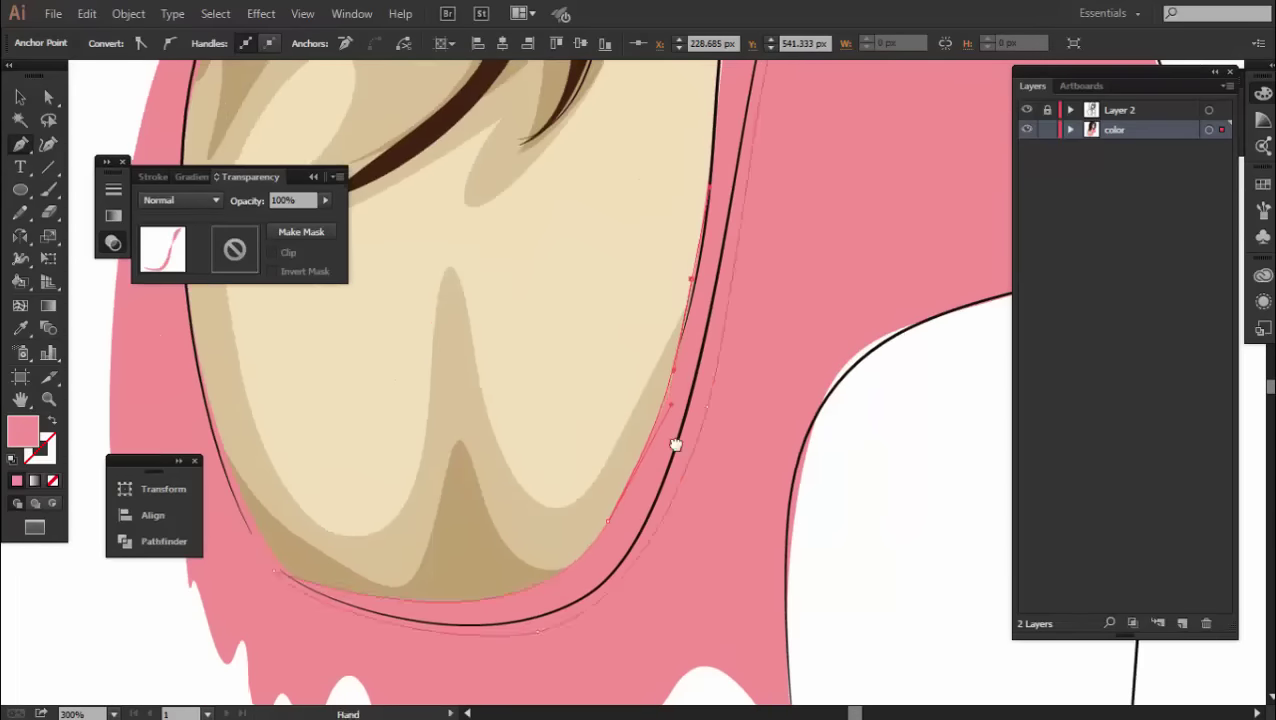
pyautogui.scroll(2, 720, 302)
# Set the fill colour to a golden yellow for the trim.
pyautogui.doubleClick(22, 432)
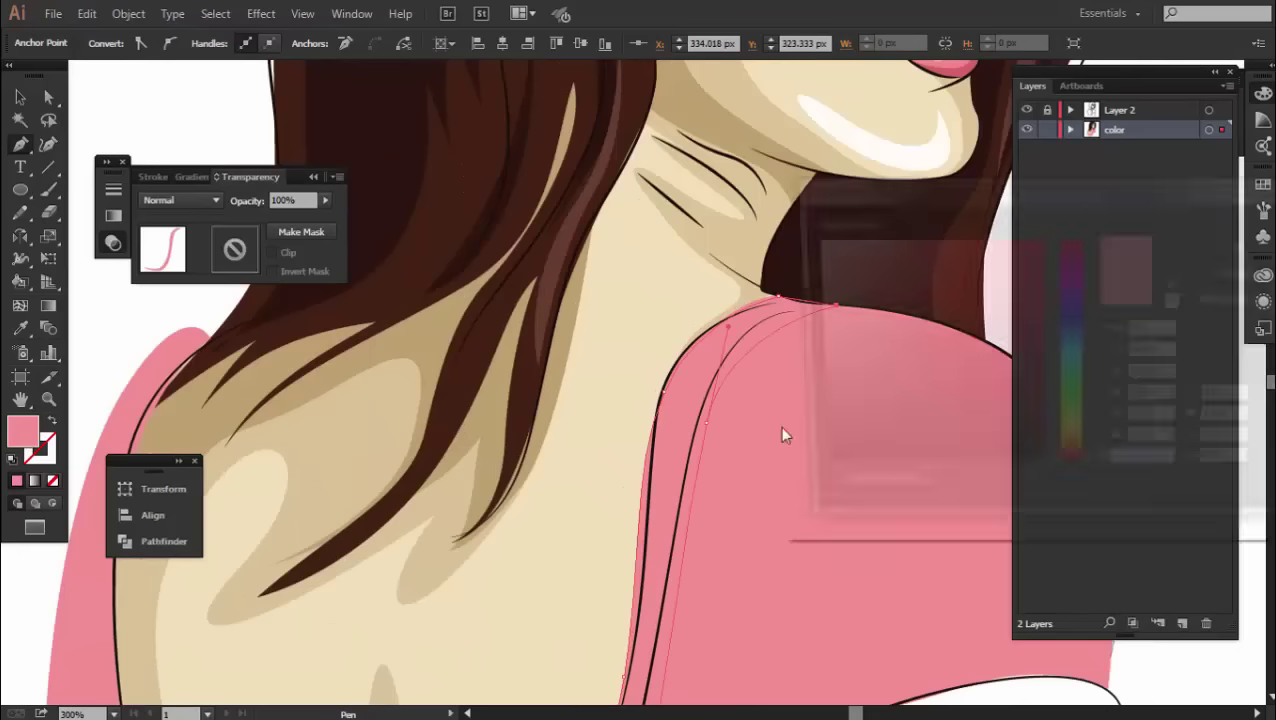
pyautogui.click(1072, 447)
pyautogui.click(971, 262)
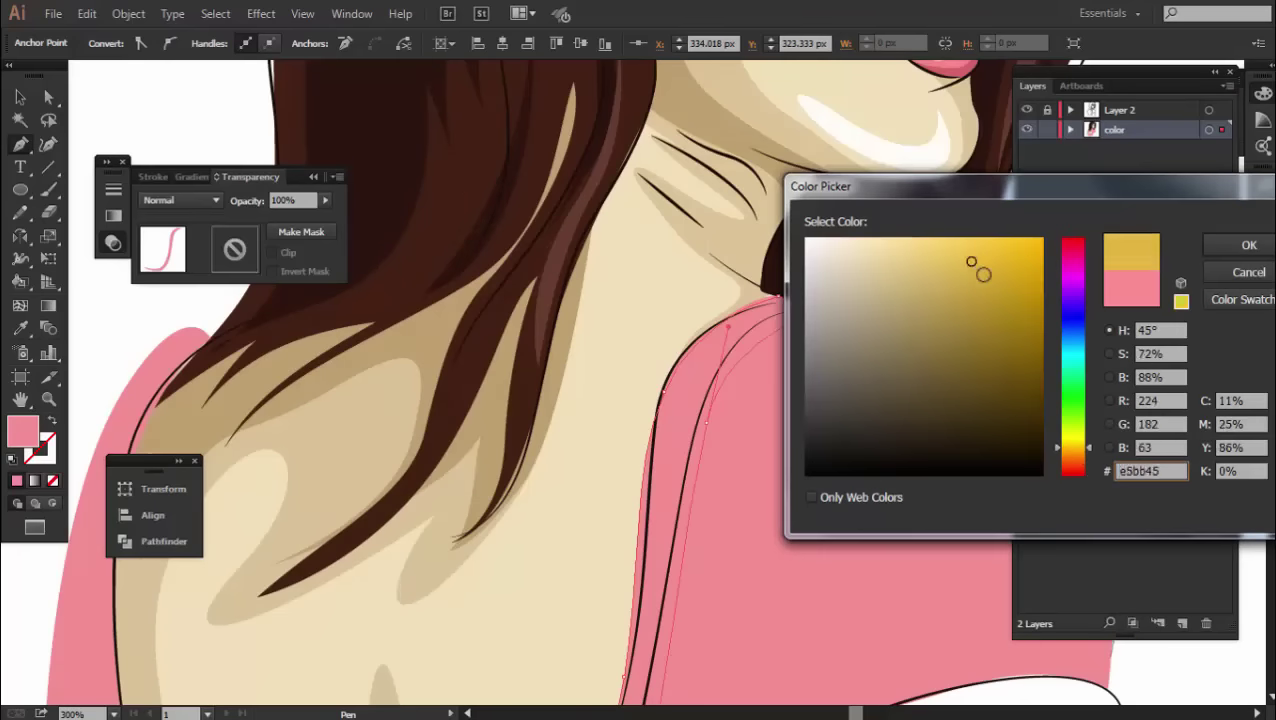
pyautogui.click(1249, 250)
pyautogui.scroll(-3, 818, 393)
pyautogui.scroll(2, 864, 347)
pyautogui.scroll(1, 689, 364)
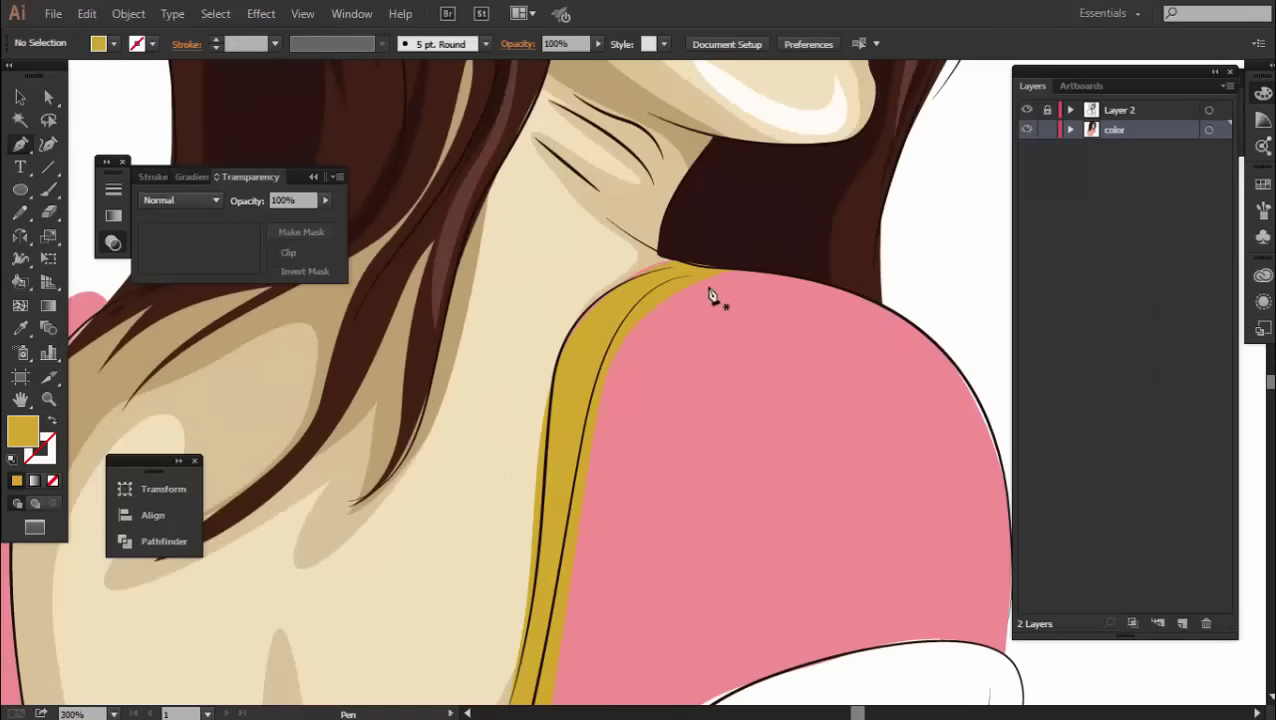
pyautogui.keyDown('ctrl'); pyautogui.click(618, 419); pyautogui.keyUp('ctrl')
# Draw a closed gold trim band along the sleeve's curved lower edge, then deselect.
pyautogui.scroll(-3, 646, 461)
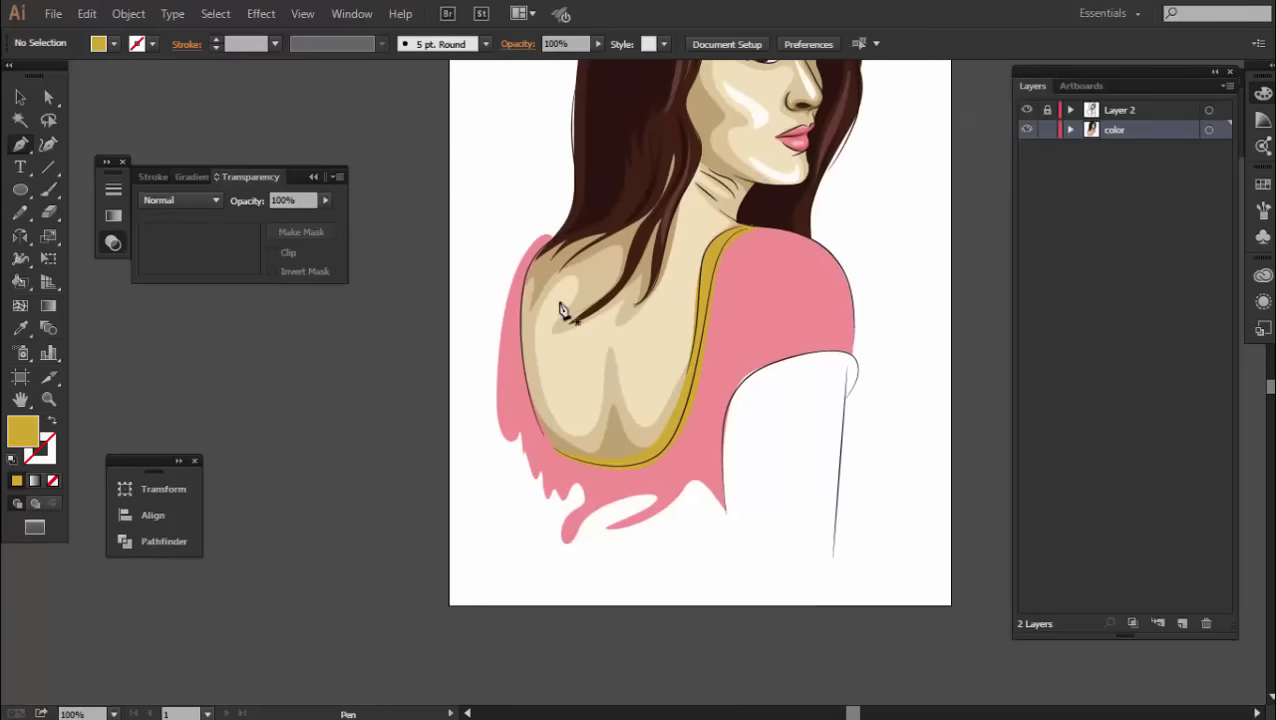
pyautogui.scroll(1, 525, 280)
pyautogui.click(566, 225)
pyautogui.click(537, 470)
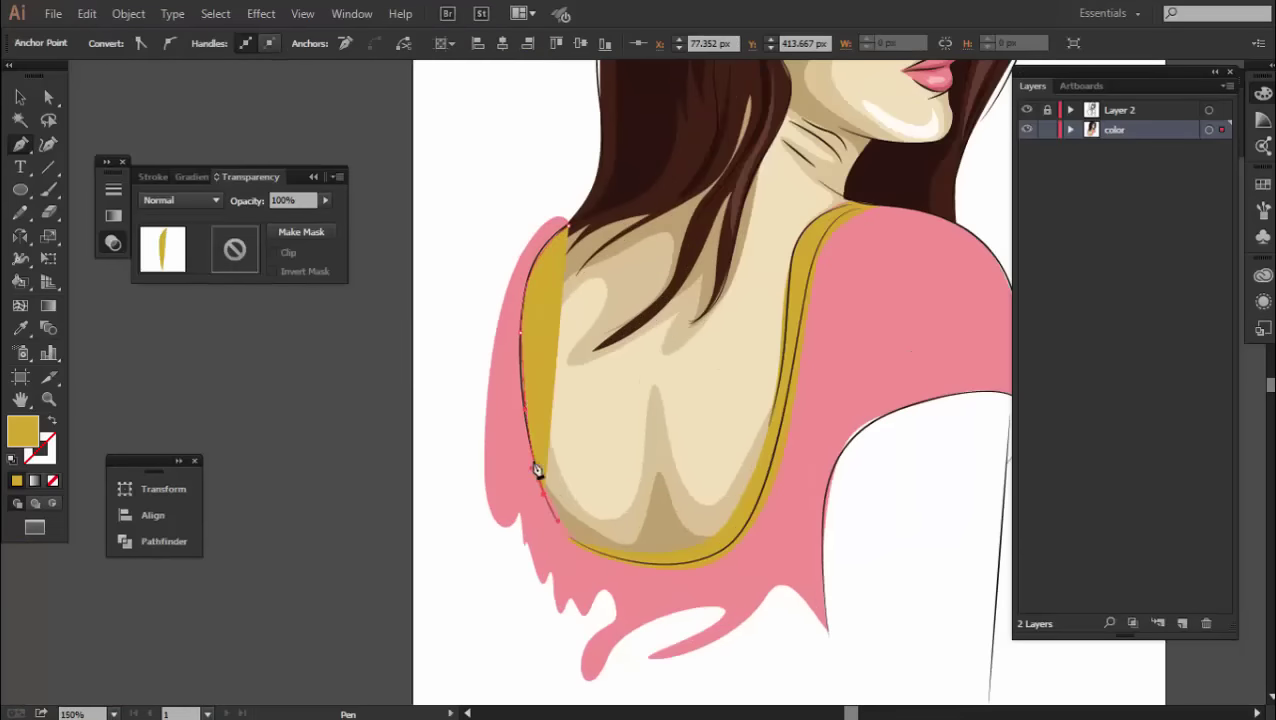
pyautogui.click(630, 218)
pyautogui.scroll(-1, 650, 370)
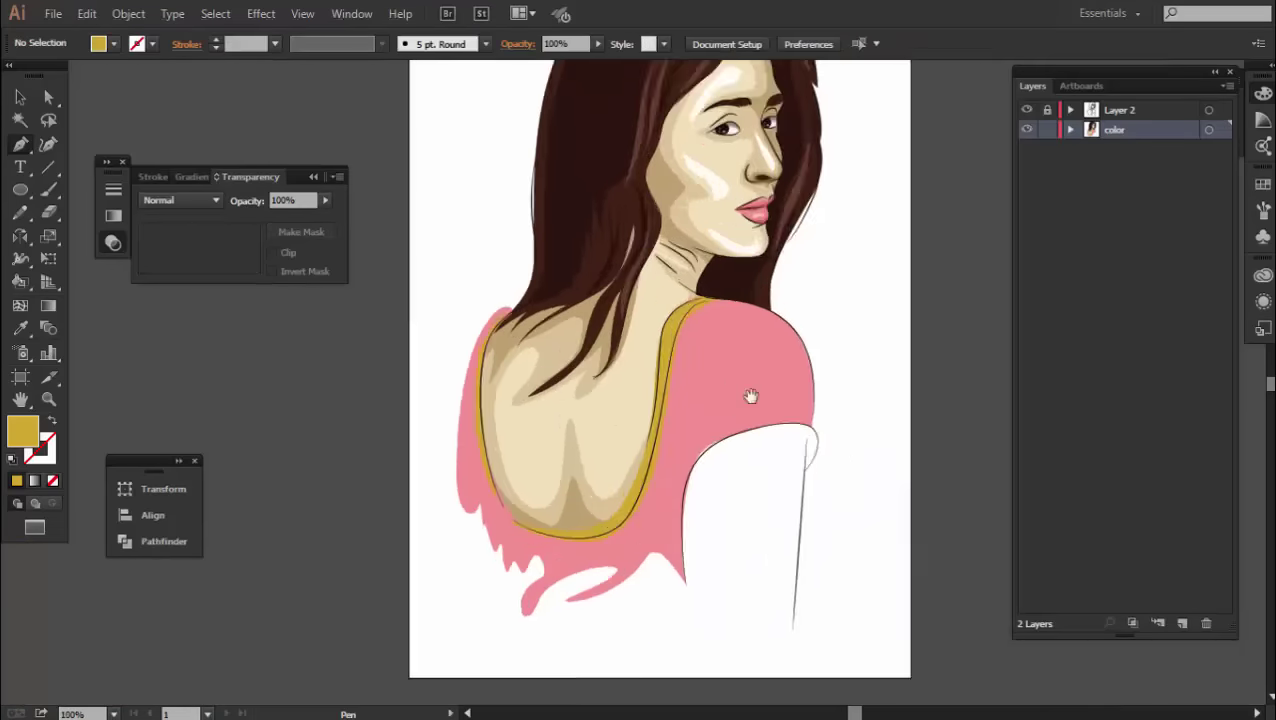
pyautogui.scroll(3, 749, 396)
pyautogui.moveTo(596, 318); pyautogui.dragTo(488, 338)
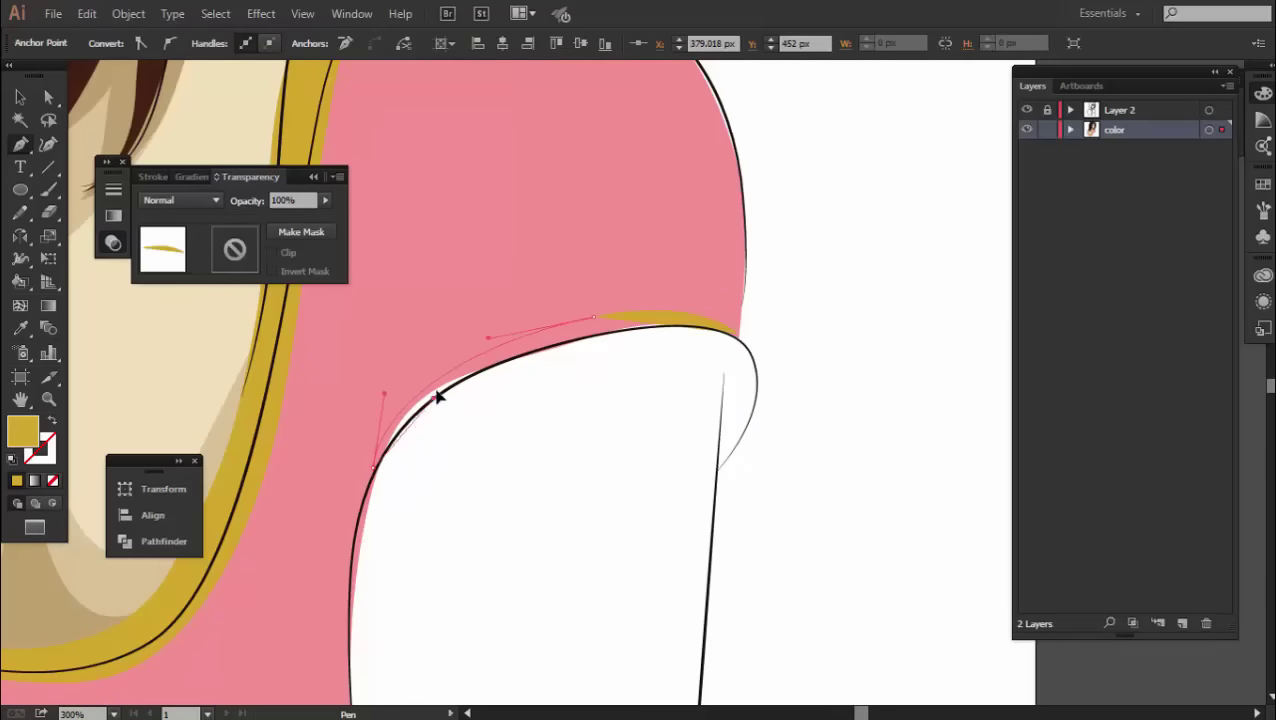
pyautogui.click(742, 338)
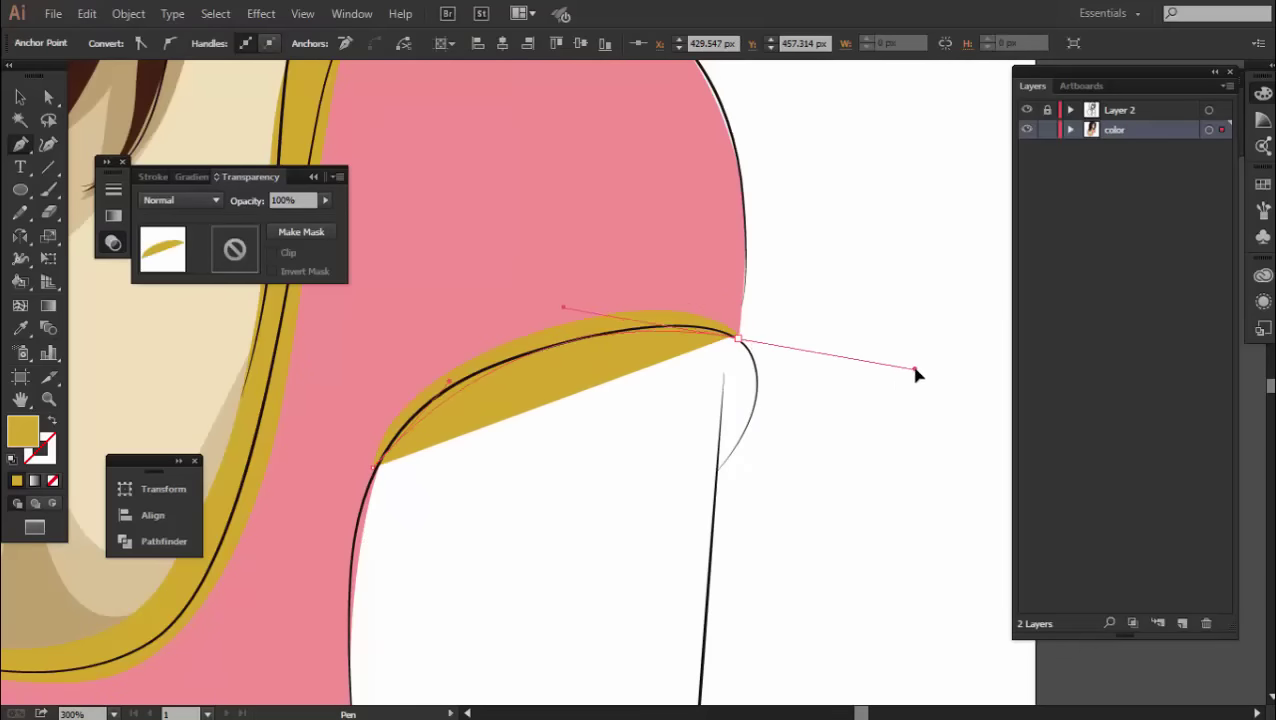
pyautogui.keyDown('ctrl'); pyautogui.click(706, 384); pyautogui.keyUp('ctrl')
pyautogui.scroll(-2, 695, 341)
pyautogui.keyDown('ctrl'); pyautogui.click(621, 401); pyautogui.keyUp('ctrl')
pyautogui.hotkey('ctrl', 'shift', 'a')
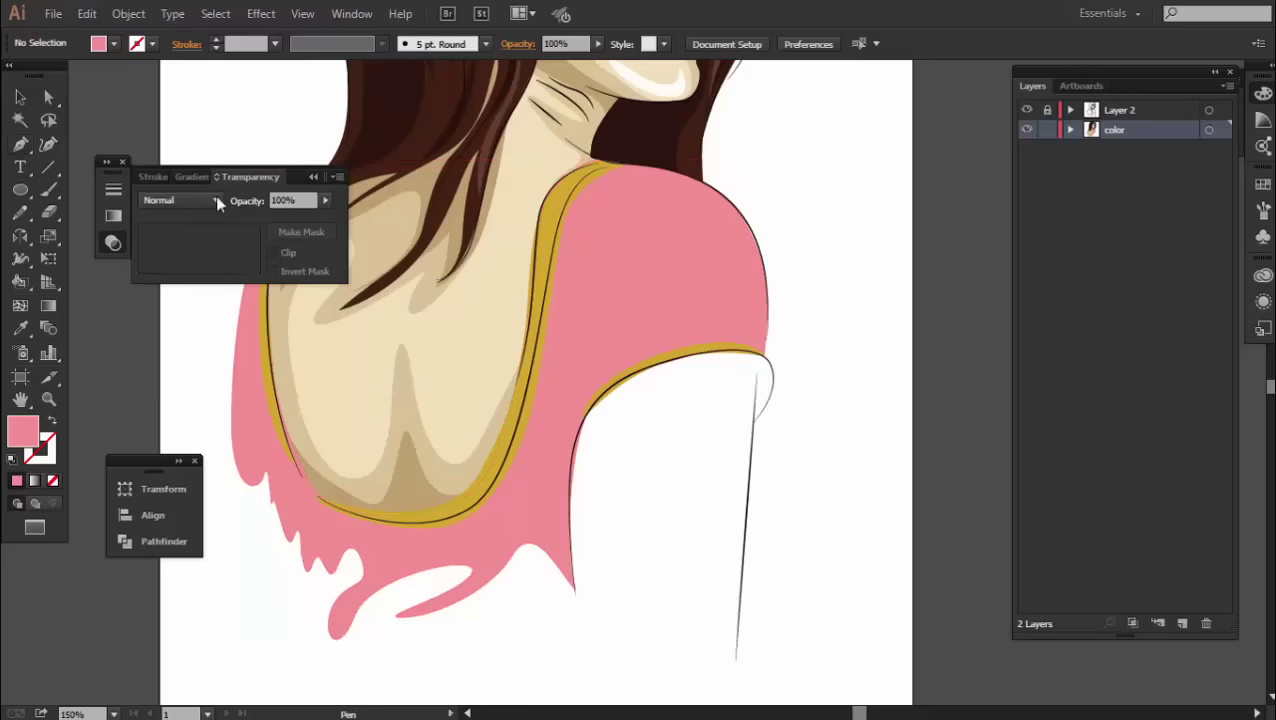
pyautogui.scroll(2, 708, 360)
pyautogui.moveTo(843, 430); pyautogui.dragTo(842, 462)
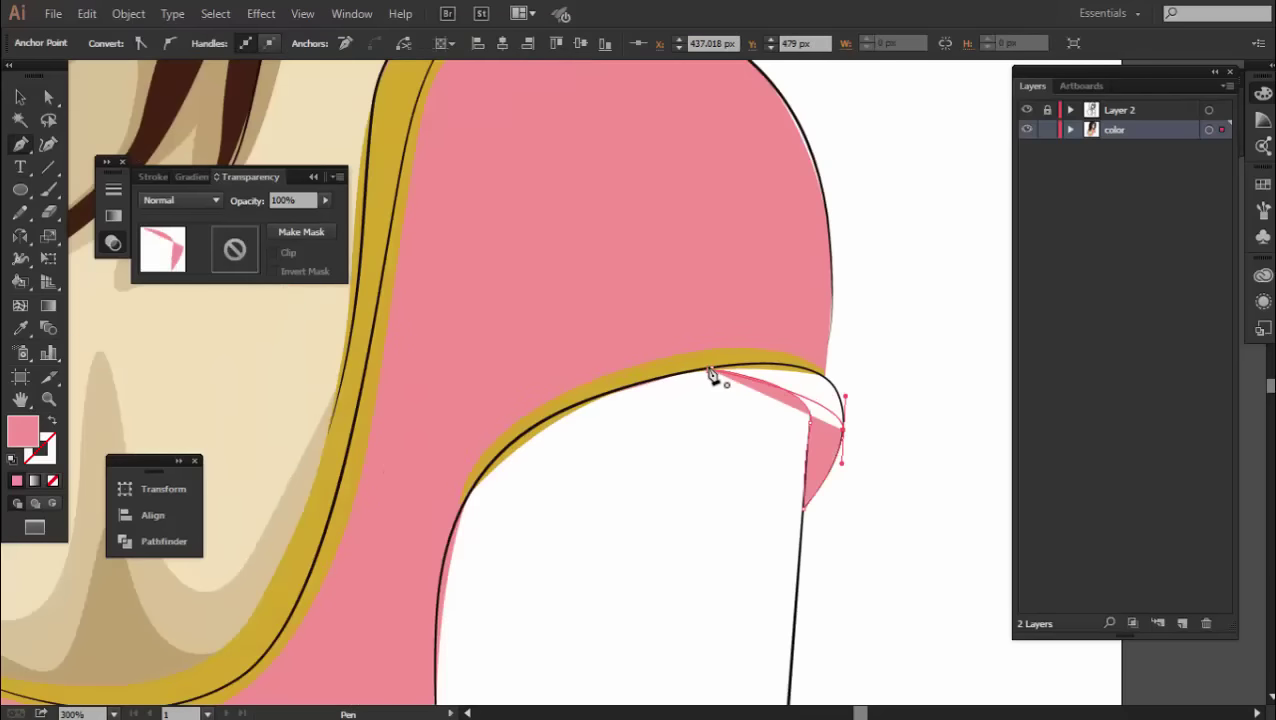
# Switch the fill to dark red and draw a shadow sliver along the sleeve and shoulder.
pyautogui.doubleClick(27, 438)
pyautogui.write('c4494f')
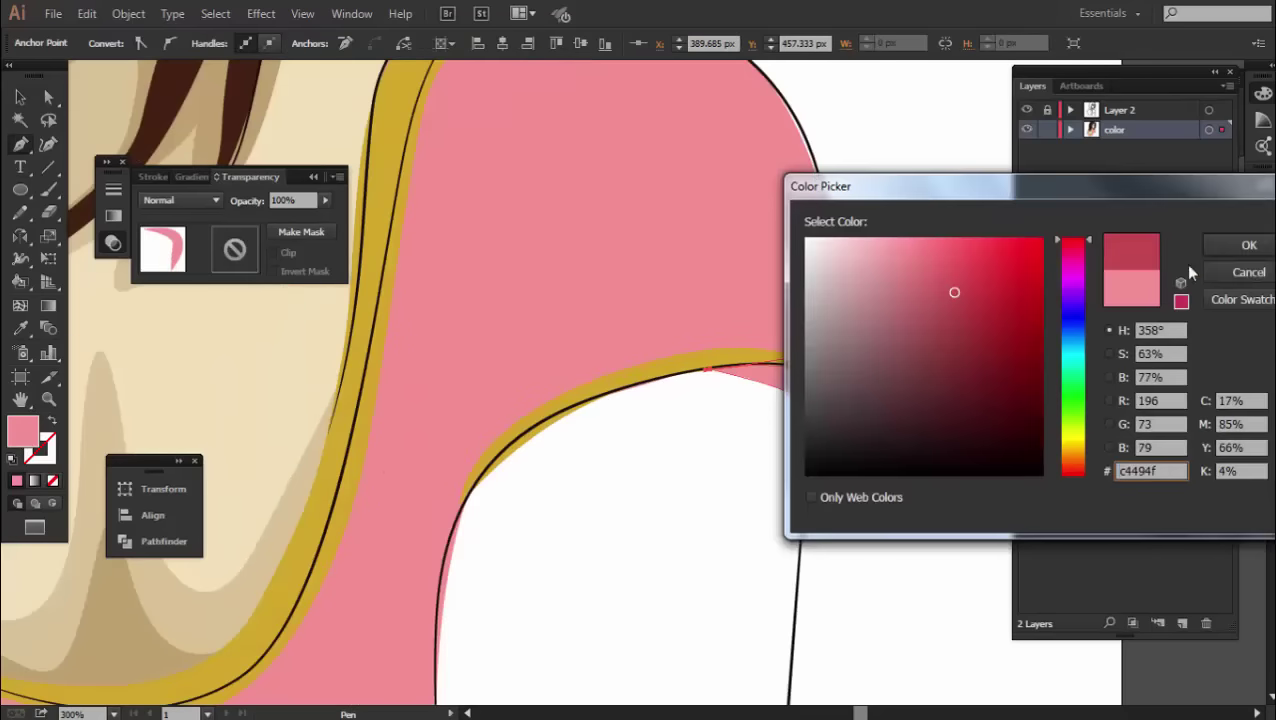
pyautogui.click(1249, 245)
pyautogui.scroll(-3, 697, 378)
pyautogui.scroll(1, 706, 370)
pyautogui.scroll(2, 683, 233)
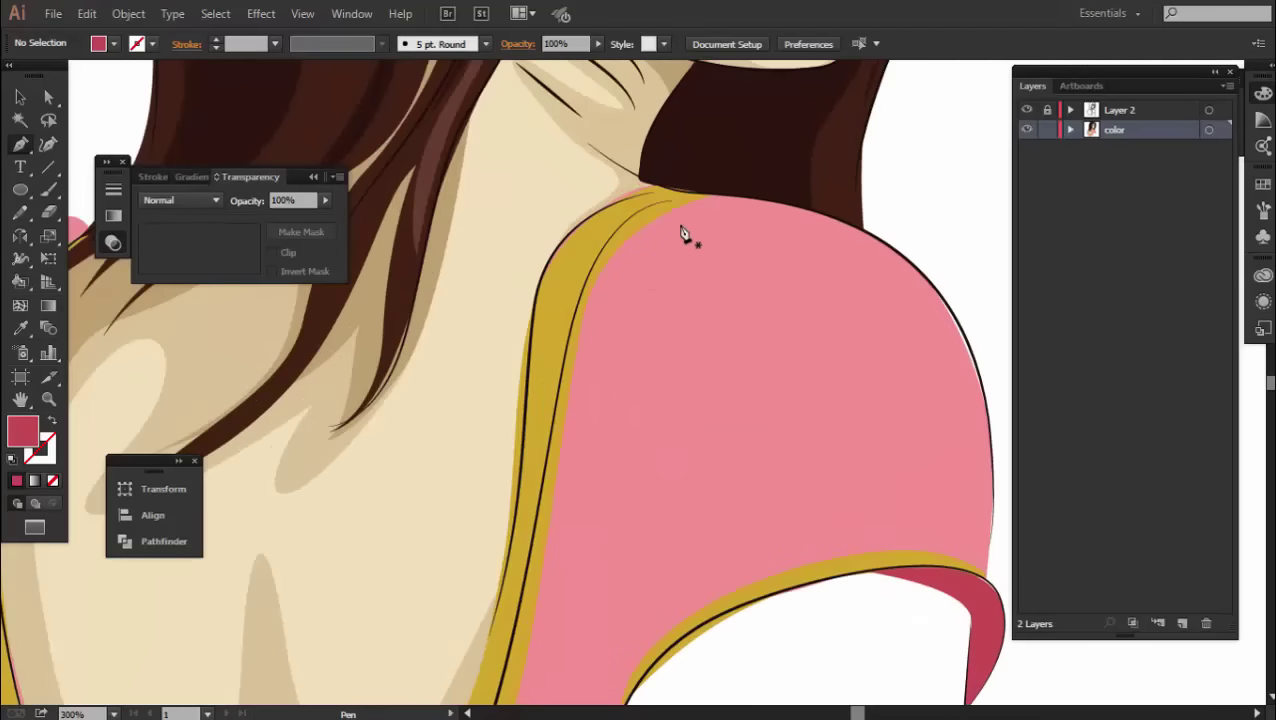
pyautogui.click(541, 618)
pyautogui.scroll(-3, 621, 319)
pyautogui.scroll(3, 576, 490)
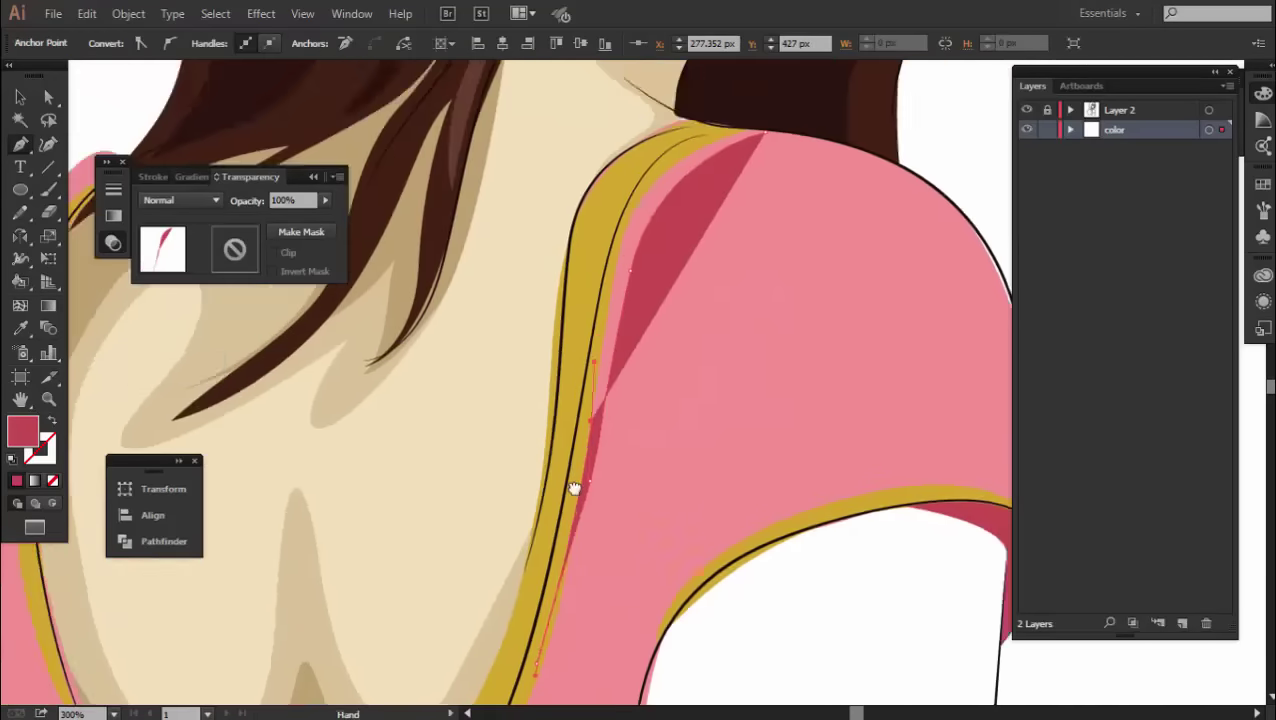
pyautogui.scroll(1, 576, 490)
pyautogui.click(740, 316)
pyautogui.hotkey('ctrl', 'shift', 'a')
# Draw a dark red shadow sliver along the left back edge of the pink top.
pyautogui.scroll(-3, 675, 427)
pyautogui.scroll(2, 413, 512)
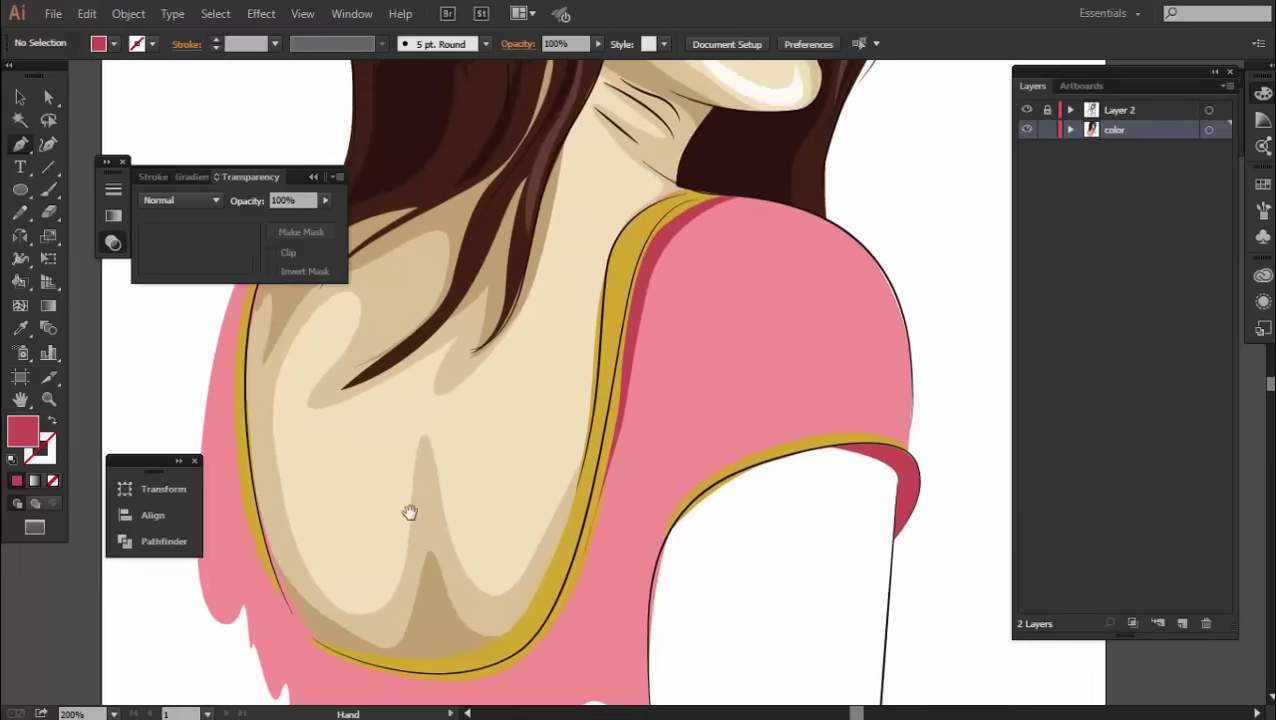
pyautogui.scroll(1, 590, 222)
pyautogui.scroll(2, 609, 218)
pyautogui.click(541, 208)
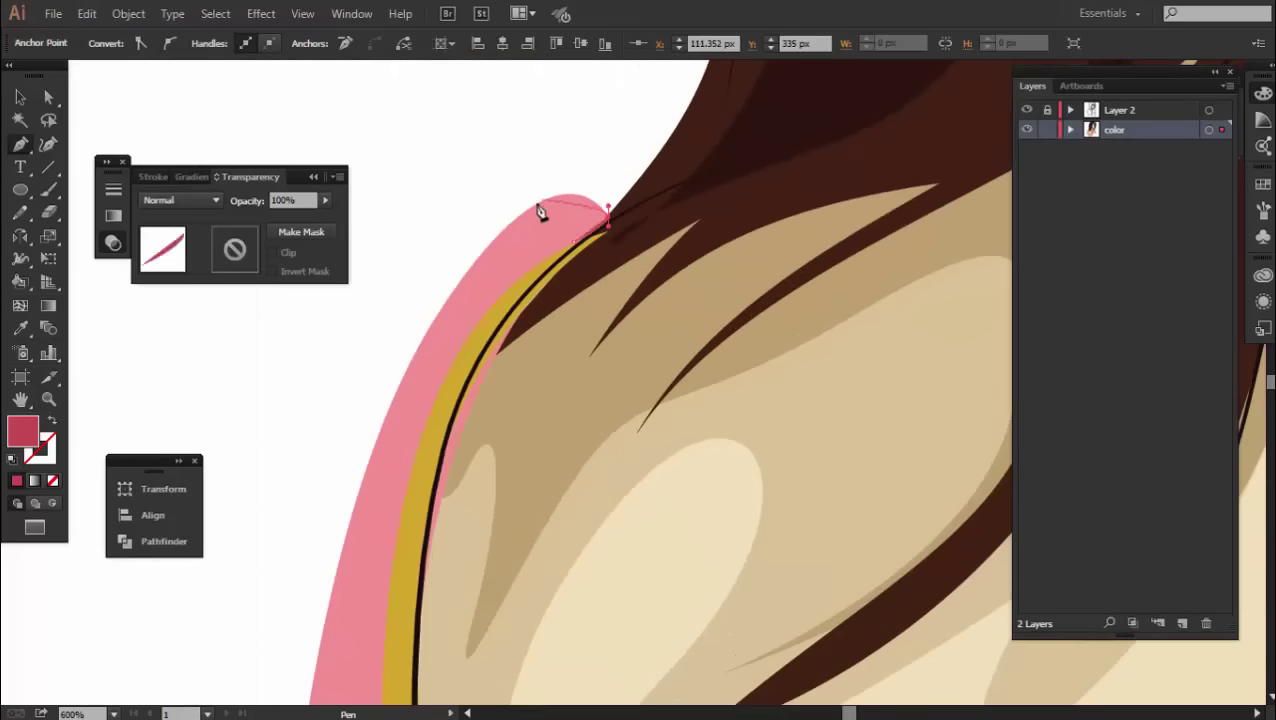
pyautogui.scroll(1, 447, 322)
pyautogui.scroll(1, 476, 272)
pyautogui.scroll(-1, 500, 260)
pyautogui.scroll(-2, 514, 248)
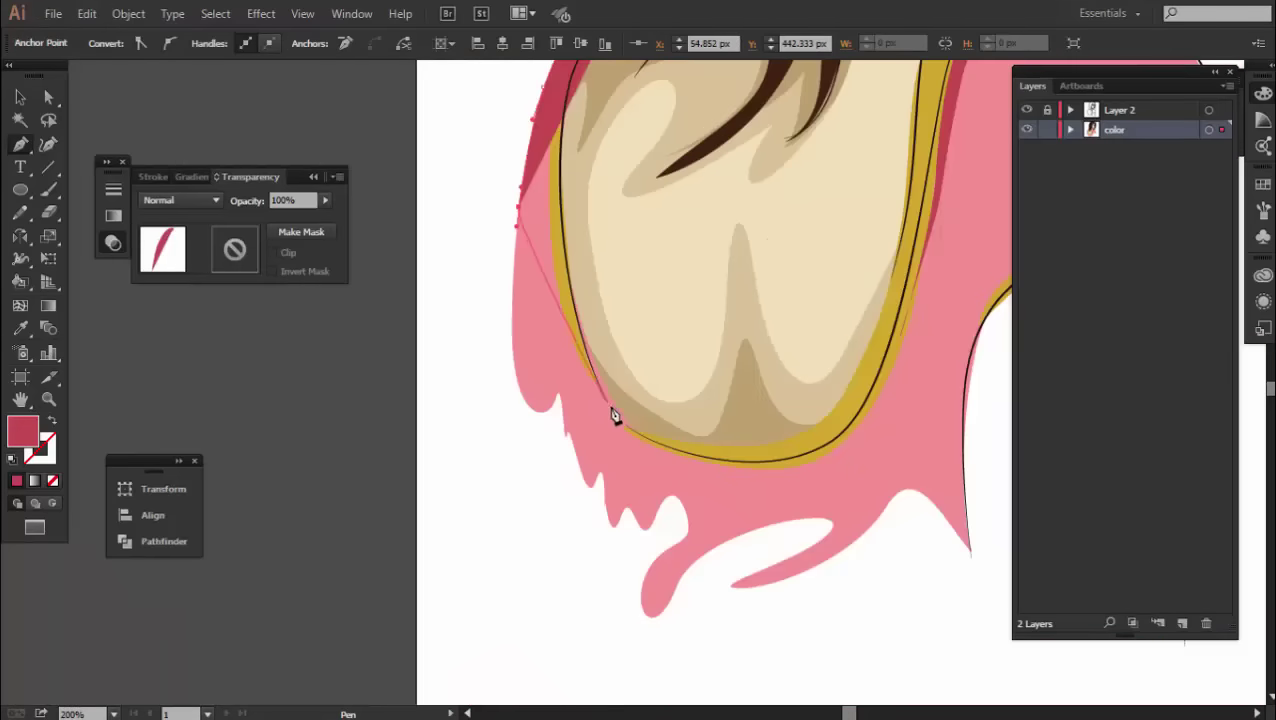
pyautogui.click(545, 289)
pyautogui.scroll(5, 600, 290)
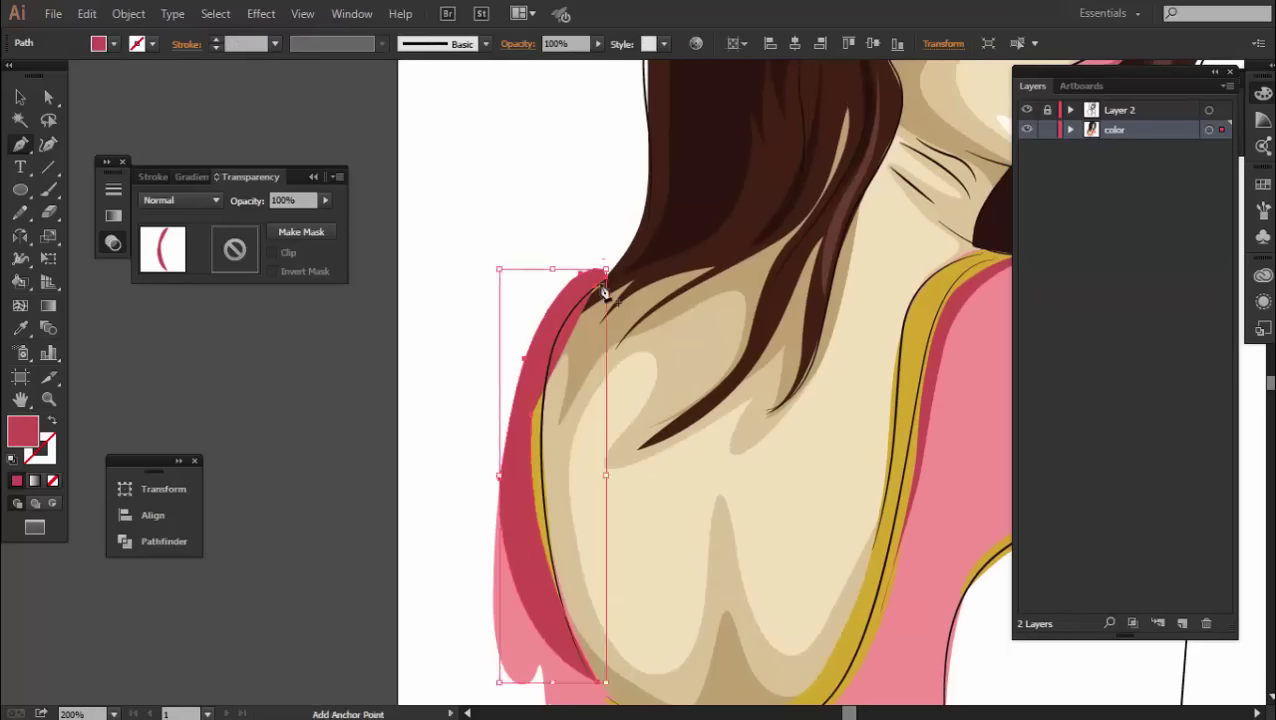
pyautogui.scroll(1, 572, 330)
pyautogui.click(621, 273)
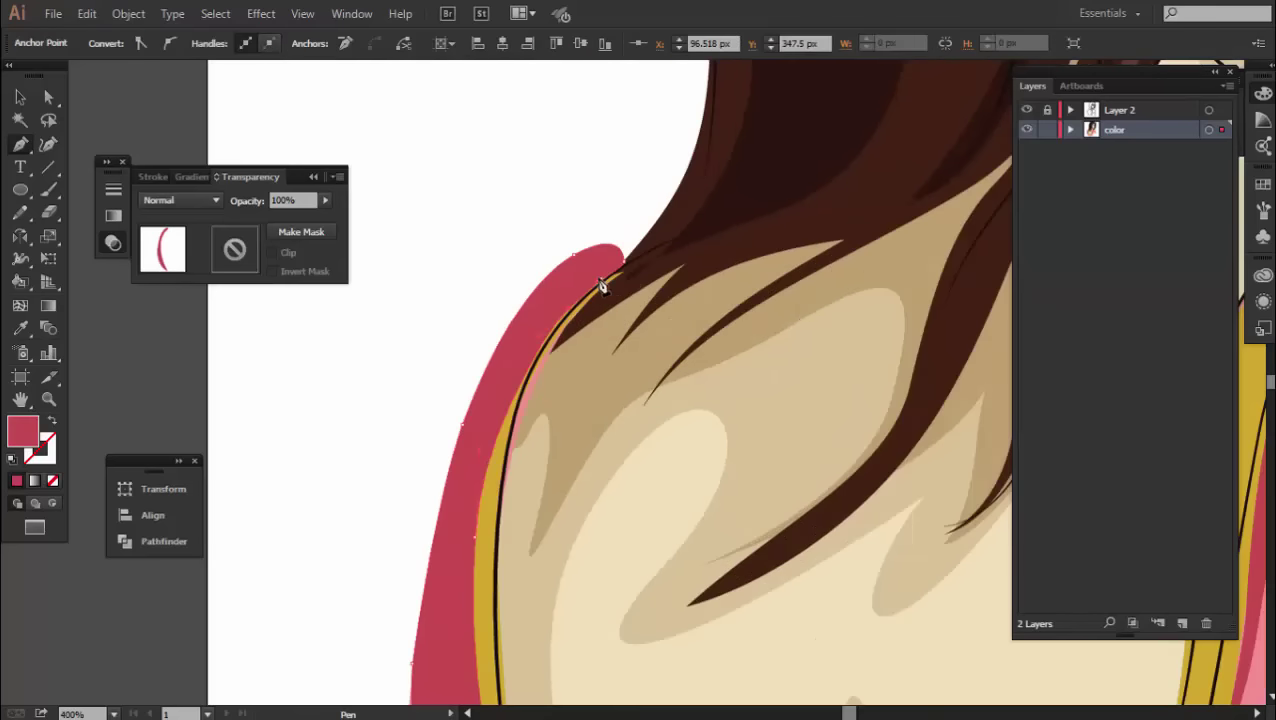
# Check the gold neckline trim, then start a curved gold shoulder highlight shape.
pyautogui.scroll(-2, 602, 285)
pyautogui.press('v')
pyautogui.scroll(1, 571, 477)
pyautogui.click(556, 333)
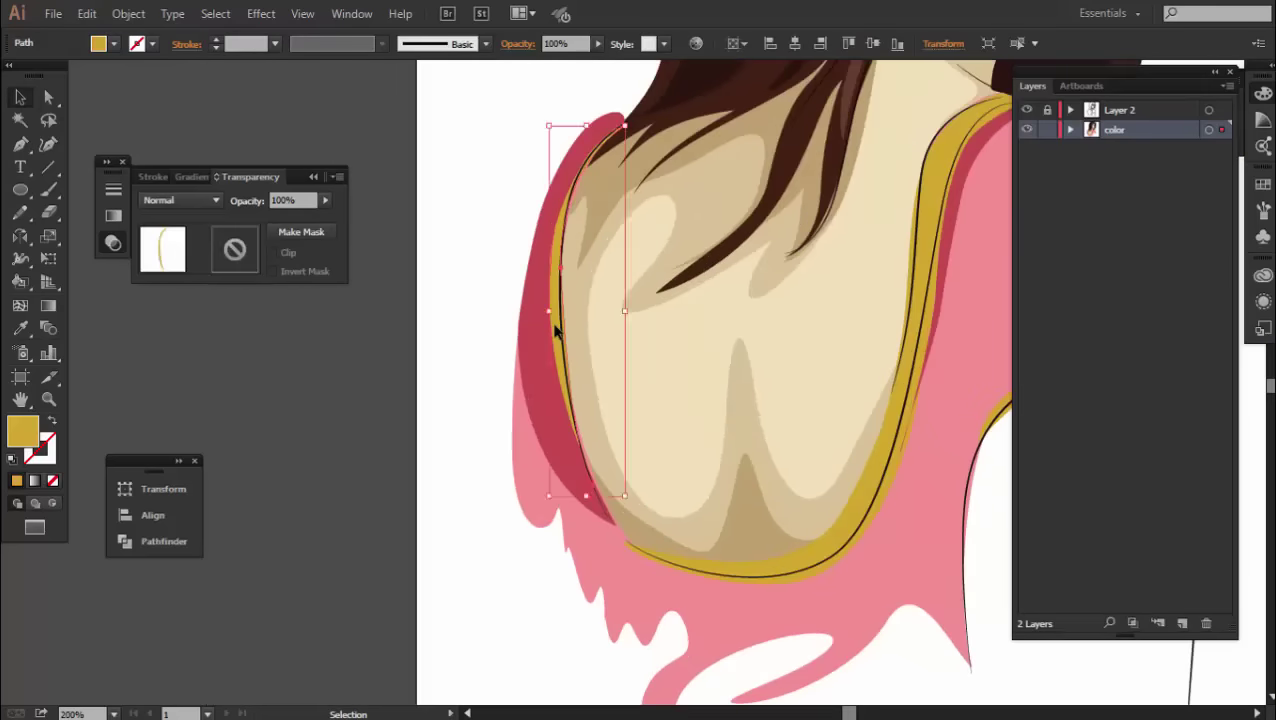
pyautogui.hotkey('ctrl', 'shift', 'a')
pyautogui.scroll(-1, 670, 379)
pyautogui.scroll(-1, 670, 379)
pyautogui.press('p')
pyautogui.scroll(2, 670, 379)
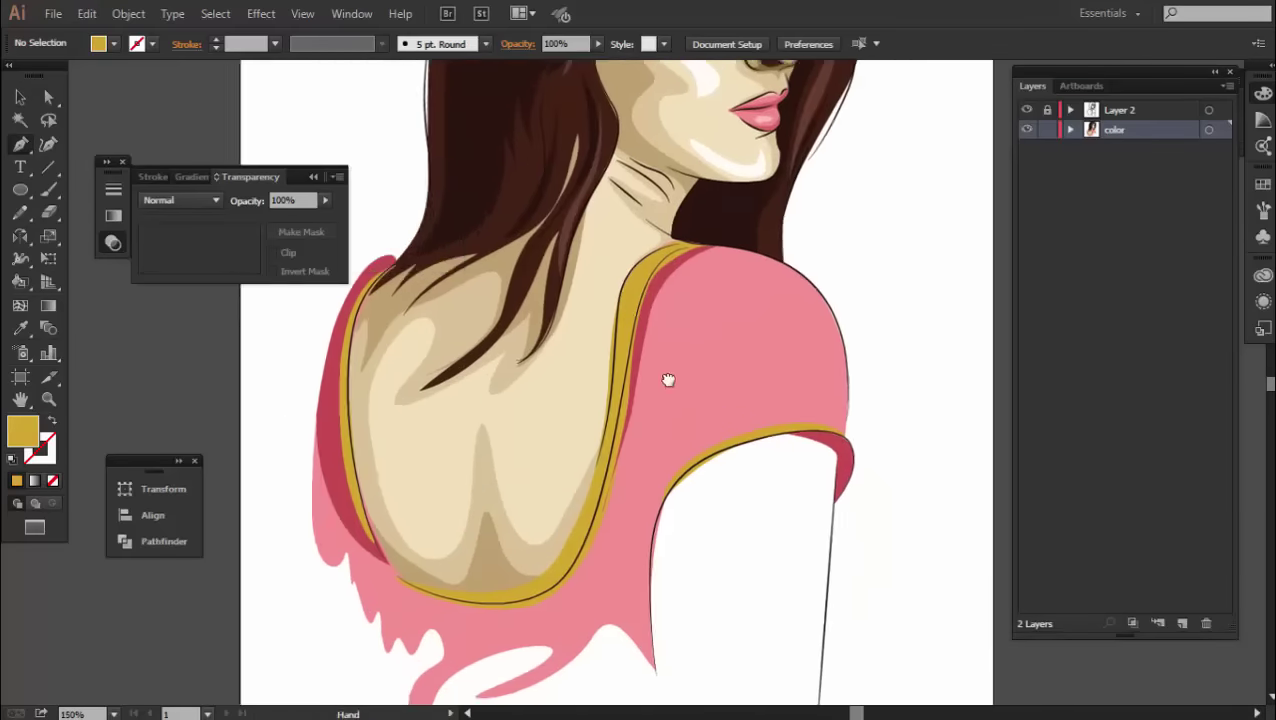
pyautogui.scroll(1, 603, 268)
pyautogui.moveTo(726, 333); pyautogui.dragTo(756, 430)
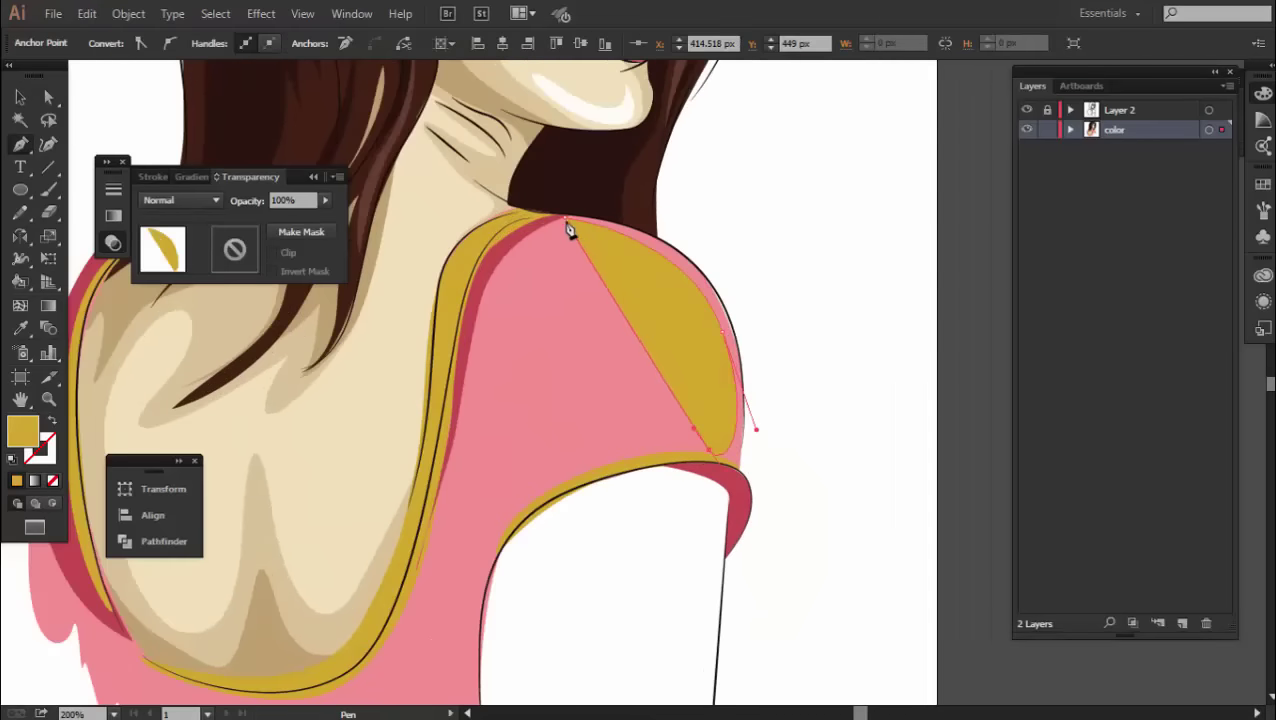
# Set the fill to light pink fcc3c6 and curve the front shoulder highlight edge.
pyautogui.click(540, 354)
pyautogui.click(857, 239)
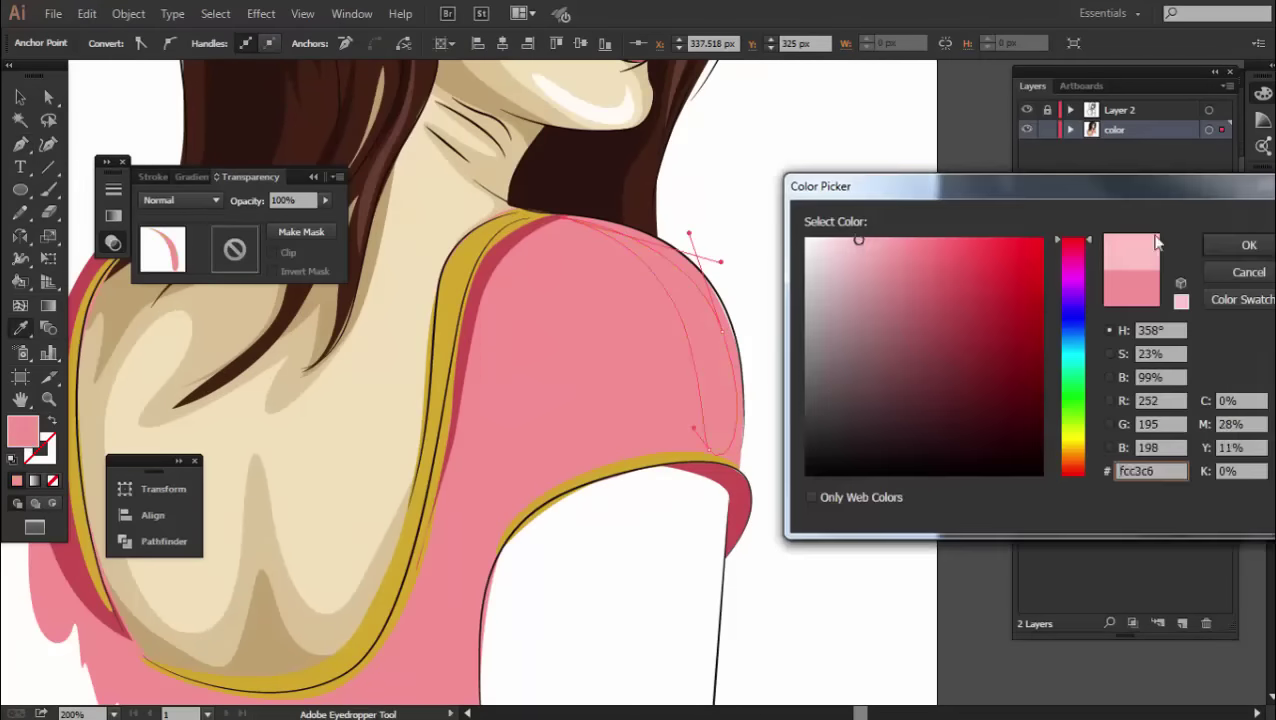
pyautogui.press('Return')
pyautogui.moveTo(630, 270); pyautogui.dragTo(675, 165)
# Draw a light pink highlight shape along the lower front of the top.
pyautogui.click(510, 440)
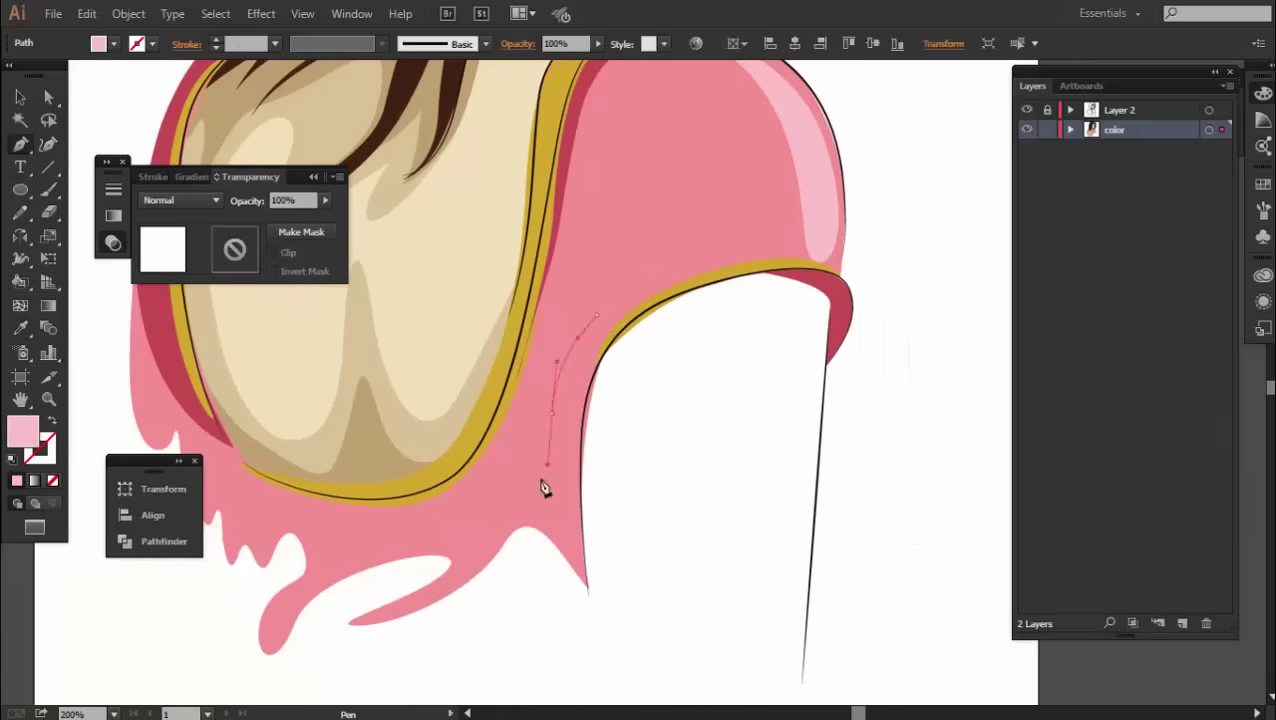
pyautogui.click(495, 510)
pyautogui.click(455, 518)
pyautogui.click(405, 527)
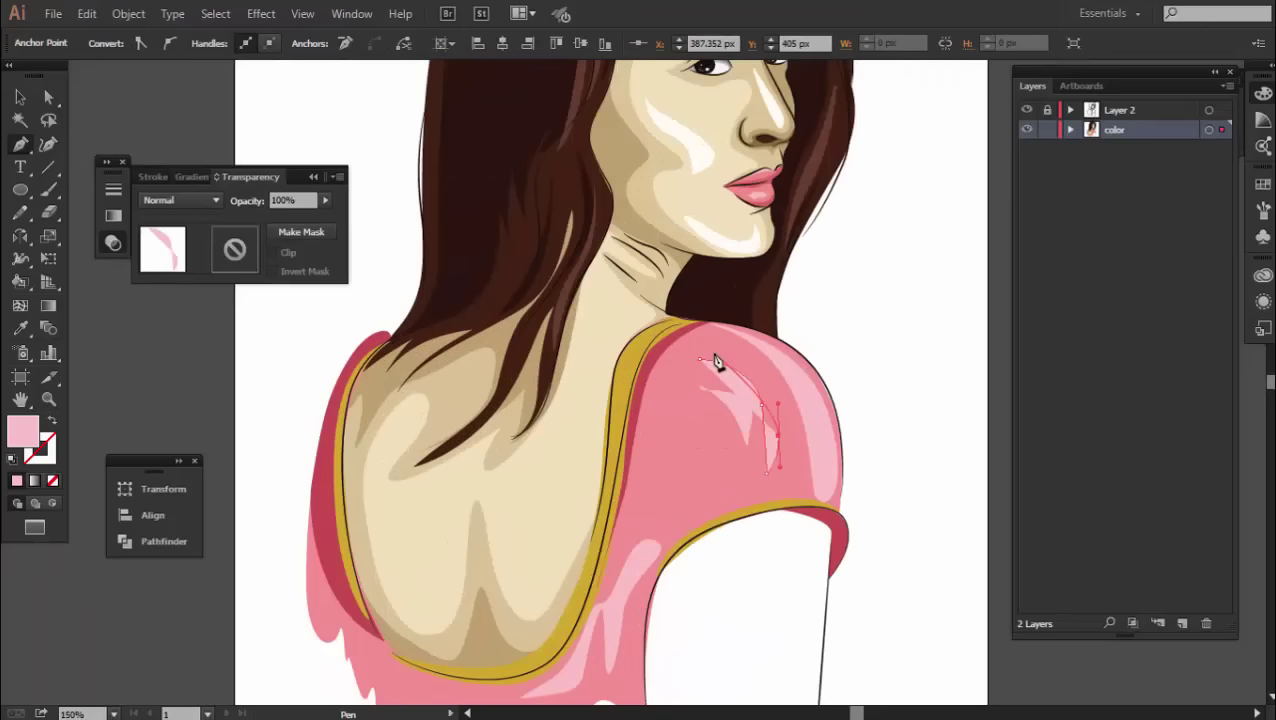
pyautogui.click(701, 358)
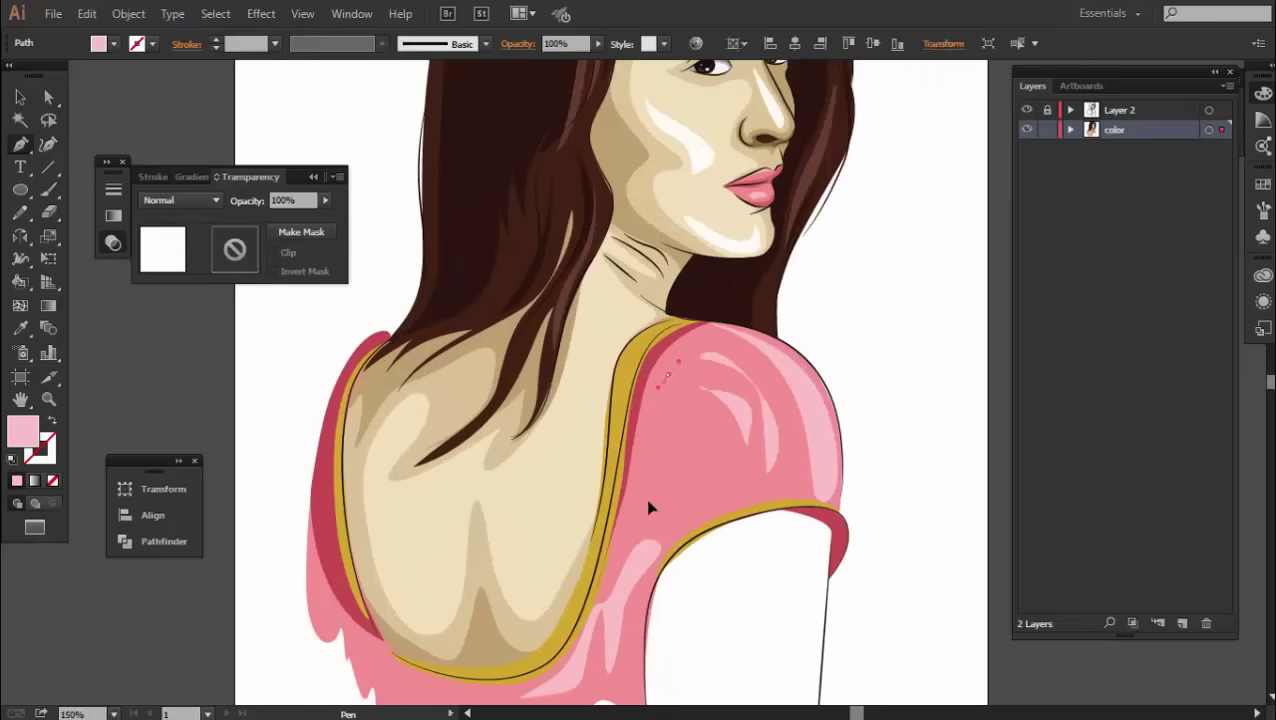
# Draw a curved light pink highlight on the lower drip, then fit the artboard in view.
pyautogui.moveTo(327, 632); pyautogui.dragTo(356, 490)
pyautogui.click(479, 571)
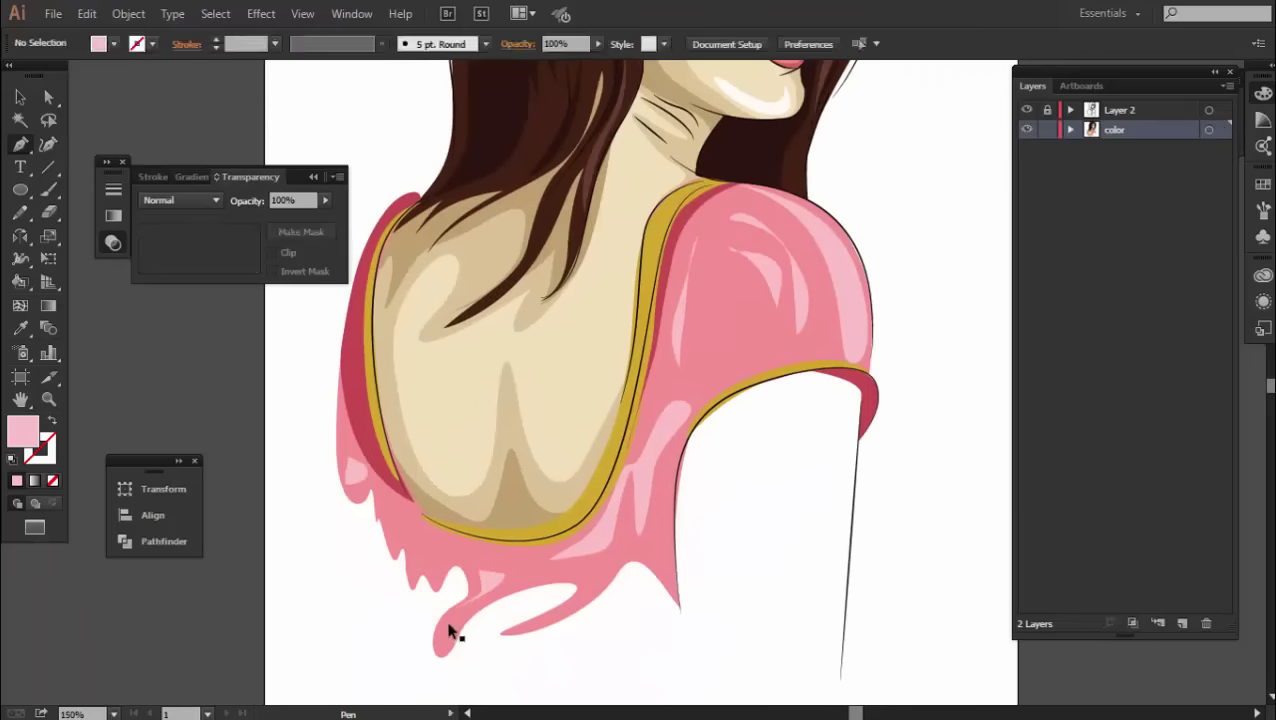
pyautogui.click(578, 601)
pyautogui.hotkey('ctrl', '0')
pyautogui.scroll(2, 727, 433)
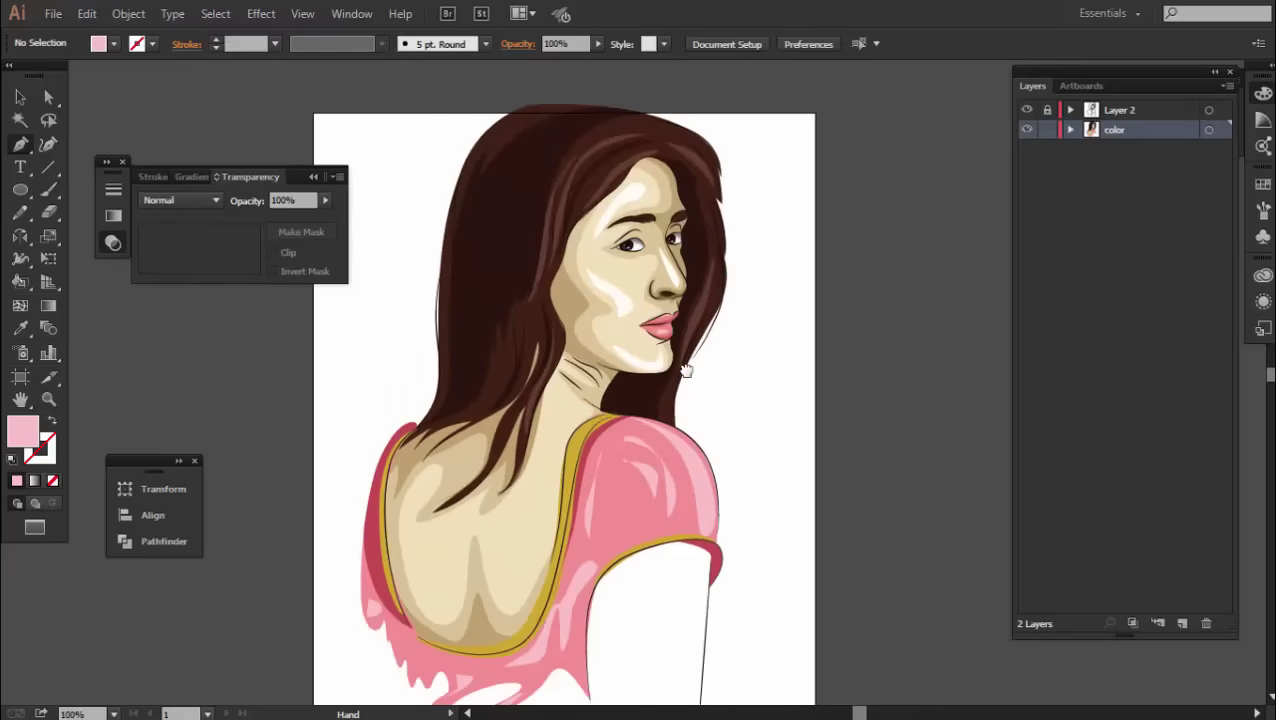
pyautogui.scroll(1, 727, 433)
# Give the cheek shadow a linear gradient whose end stop fades to 0% opacity.
pyautogui.scroll(1, 727, 433)
pyautogui.hotkey('alt', 'v')
pyautogui.click(503, 430)
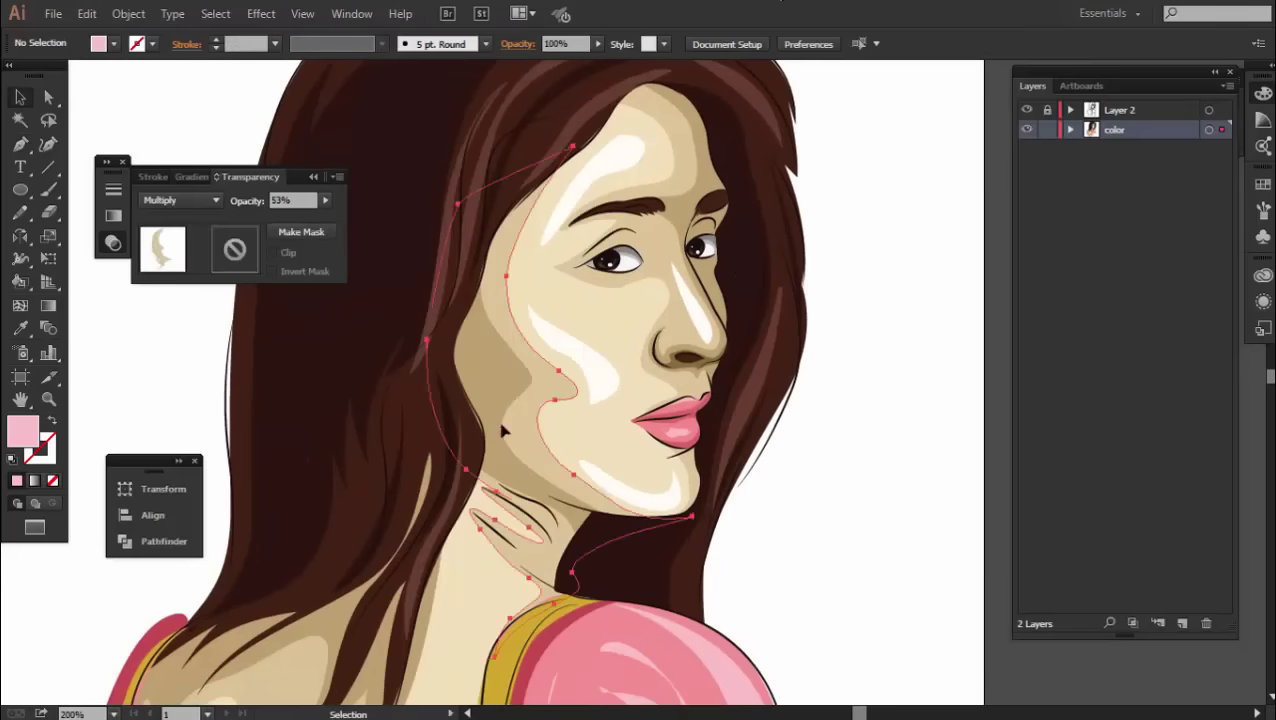
pyautogui.click(143, 414)
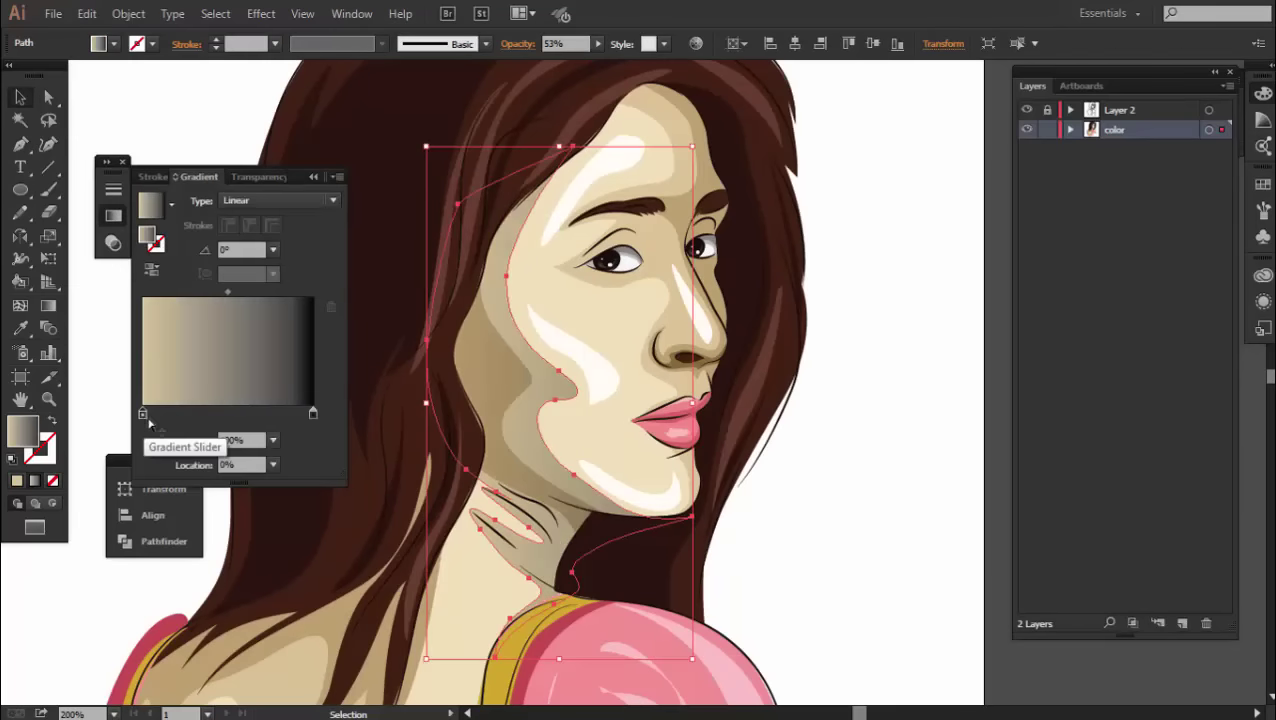
pyautogui.click(273, 441)
pyautogui.click(290, 465)
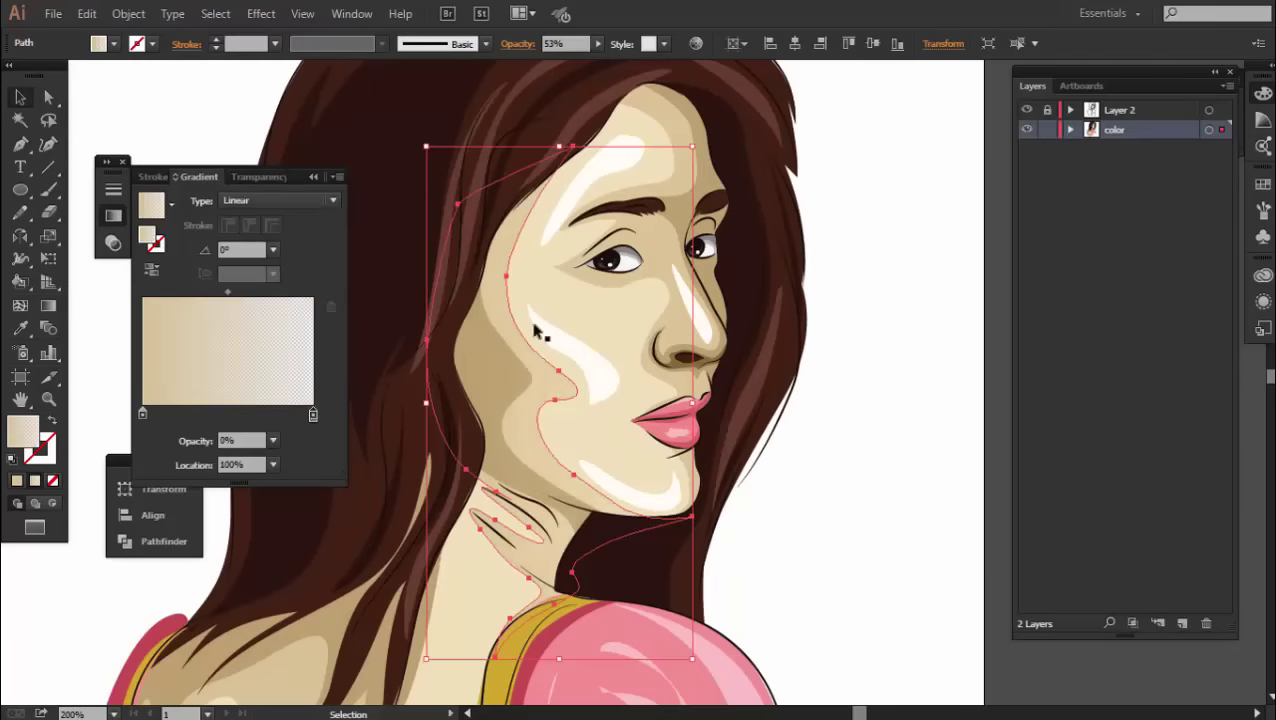
pyautogui.click(48, 307)
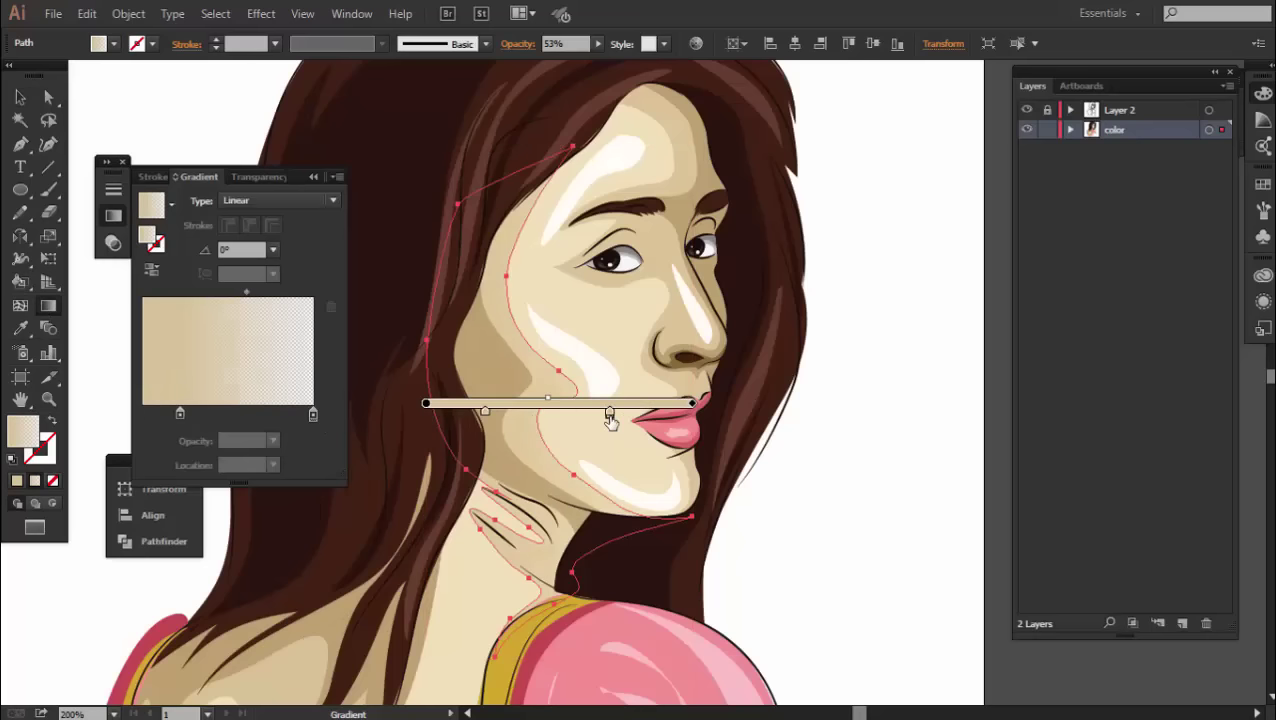
# Apply fading linear gradients to the cheek-edge and eye-area shadows, angled across the face and nose.
pyautogui.press('v')
pyautogui.click(550, 399)
pyautogui.click(455, 400)
pyautogui.click(157, 402)
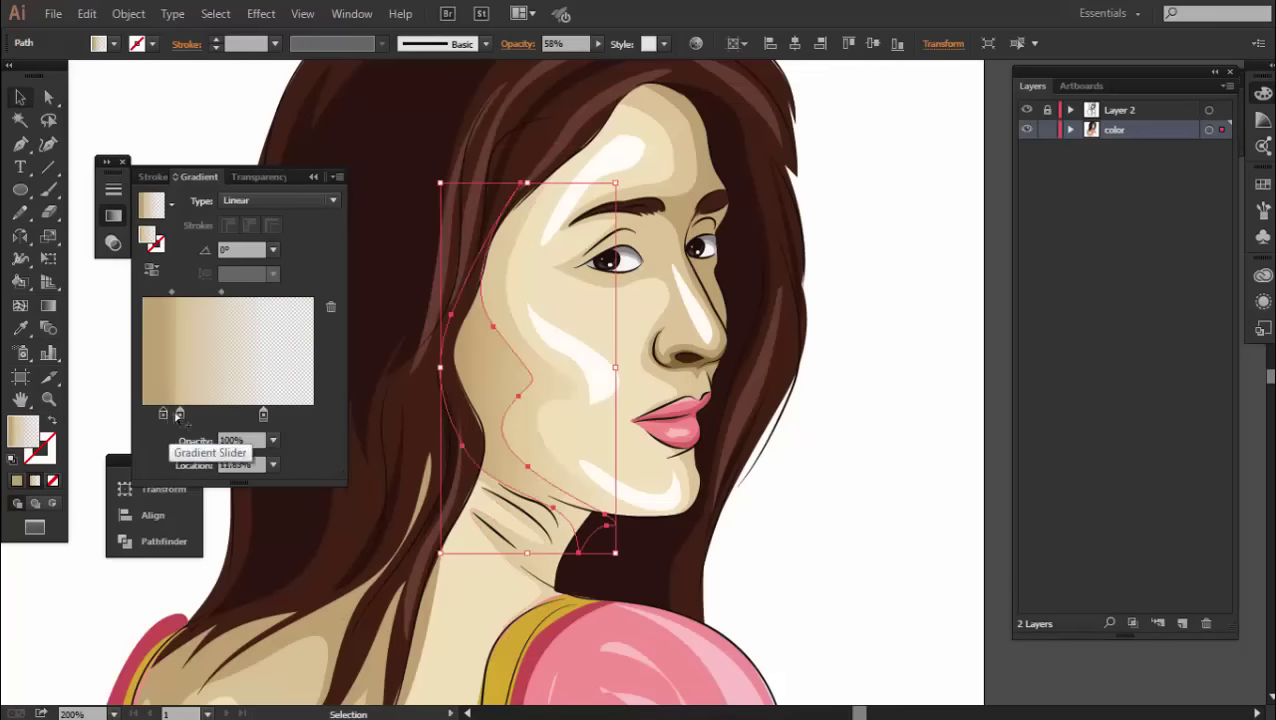
pyautogui.click(273, 441)
pyautogui.click(293, 461)
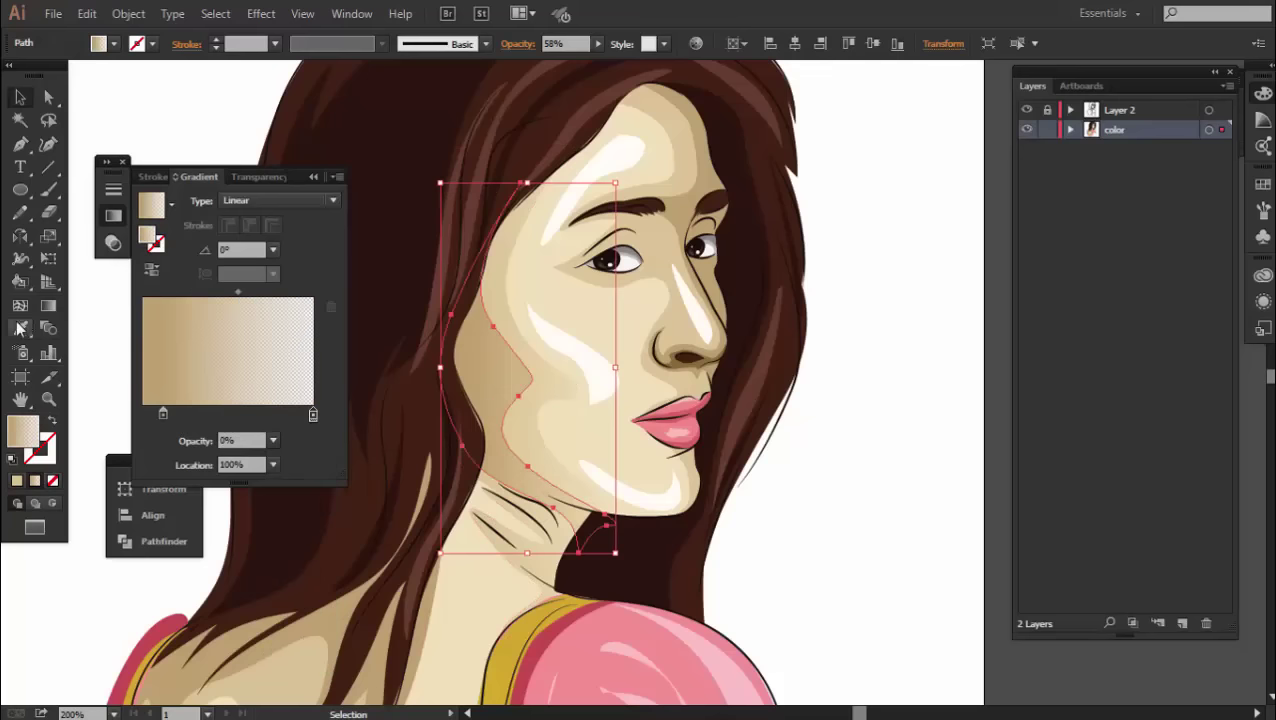
pyautogui.click(48, 307)
pyautogui.moveTo(547, 293)
pyautogui.mouseDown()
pyautogui.moveTo(547, 380)
pyautogui.moveTo(456, 455)
pyautogui.mouseUp()
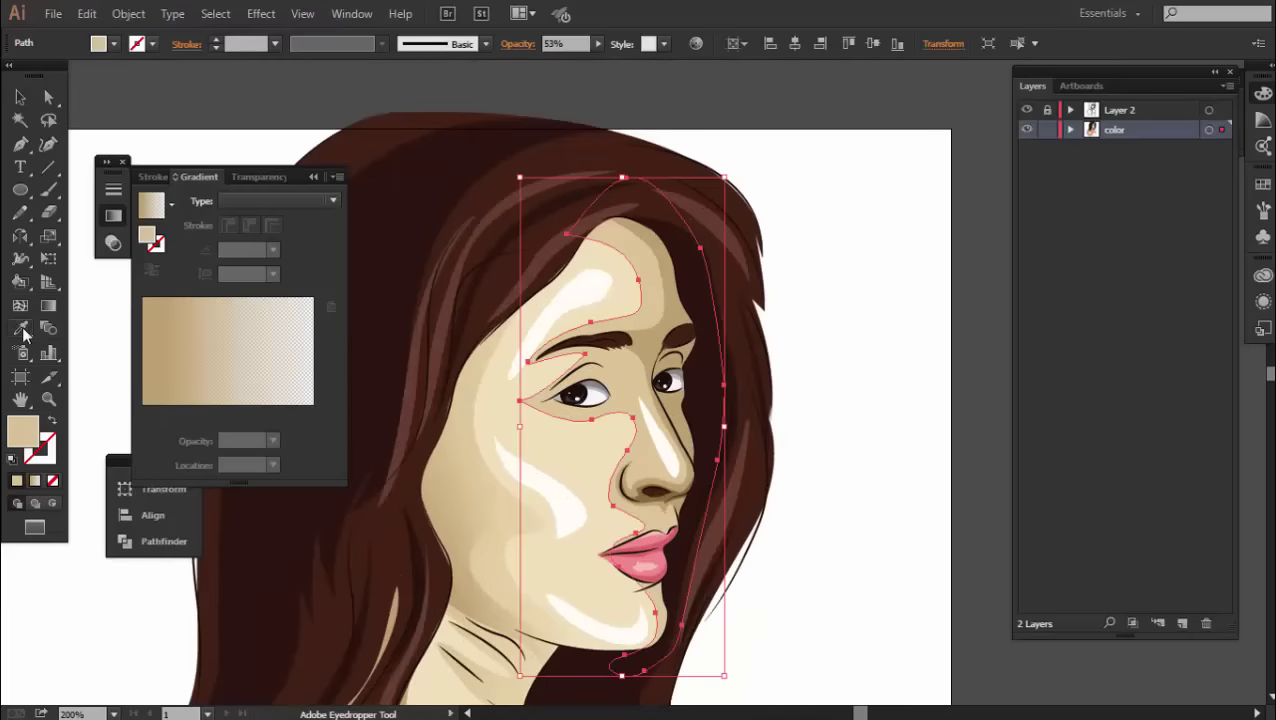
pyautogui.click(22, 331)
pyautogui.moveTo(556, 448); pyautogui.dragTo(695, 407)
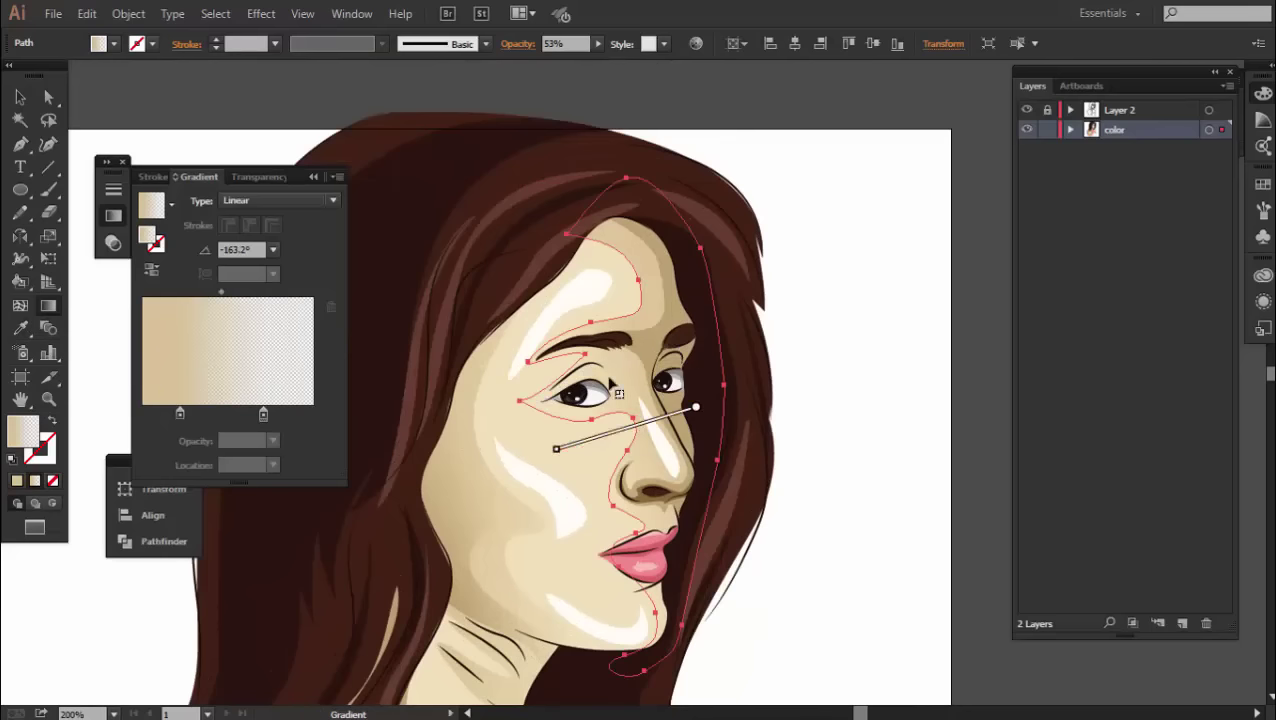
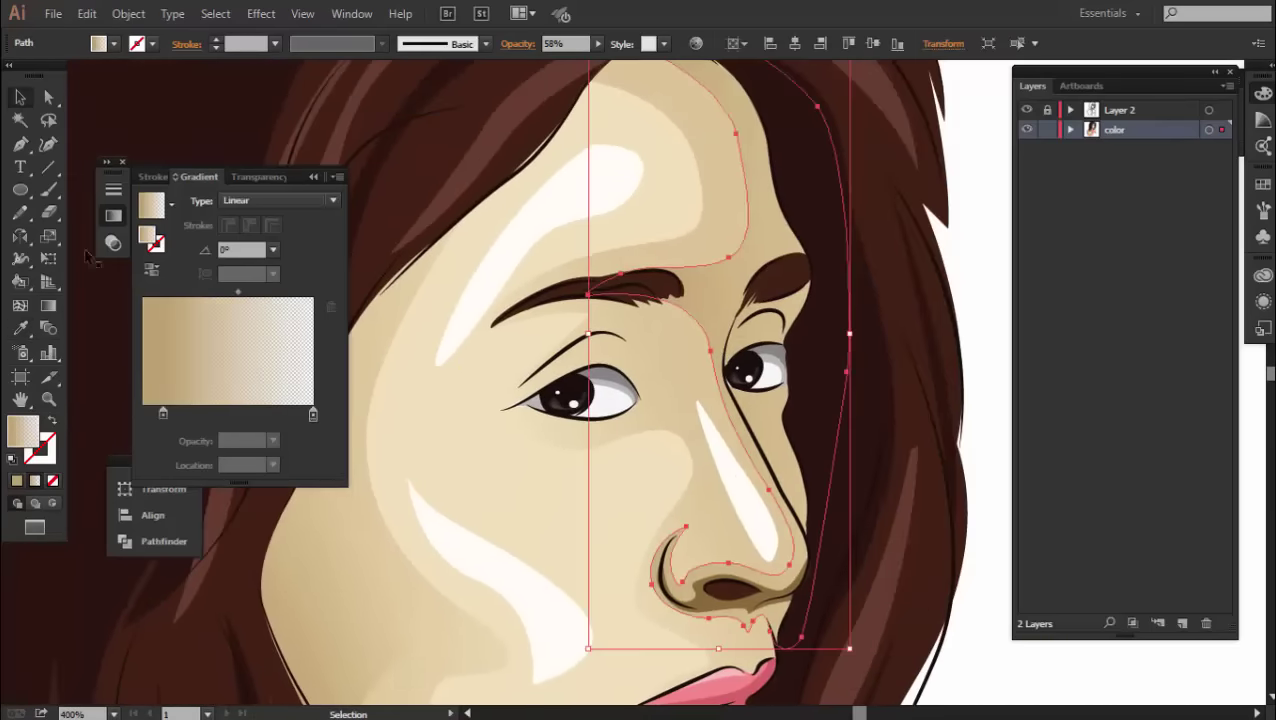
# Redraw the nose shadow's gradient diagonally and tighten its stops so it fades to transparent.
pyautogui.moveTo(620, 345); pyautogui.dragTo(834, 328)
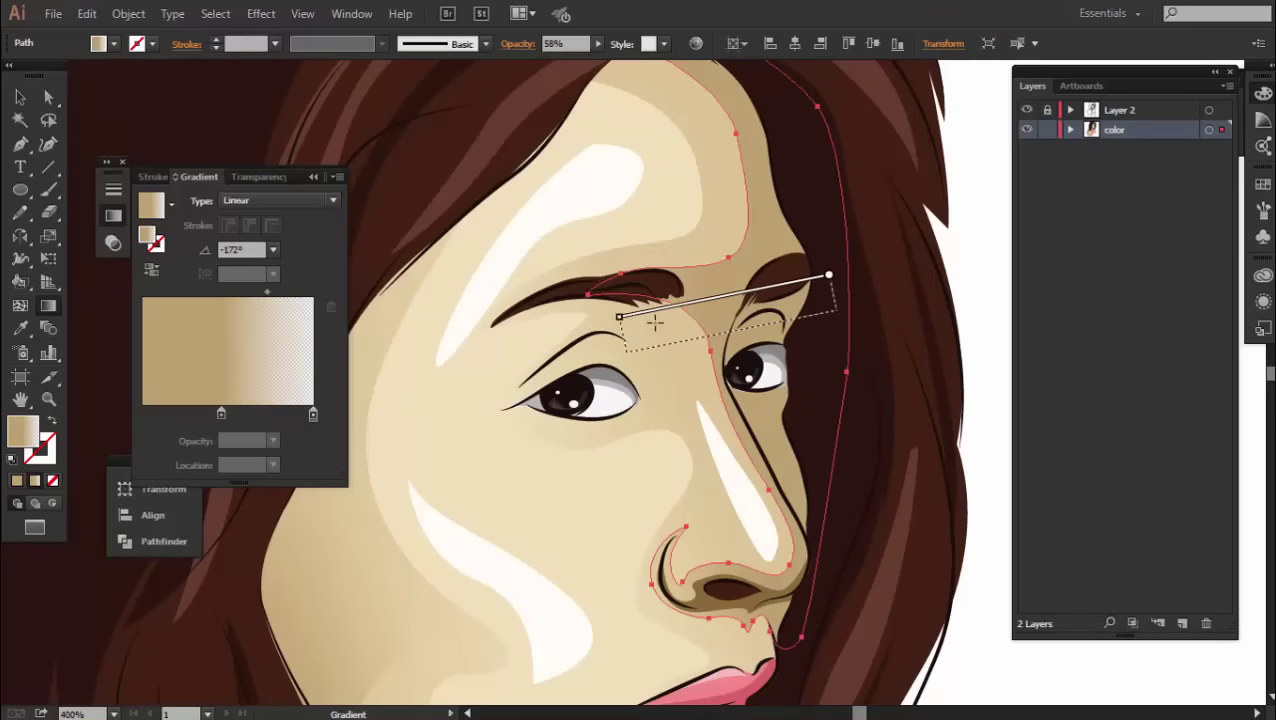
pyautogui.moveTo(629, 335); pyautogui.dragTo(694, 335)
pyautogui.moveTo(807, 314); pyautogui.dragTo(581, 375)
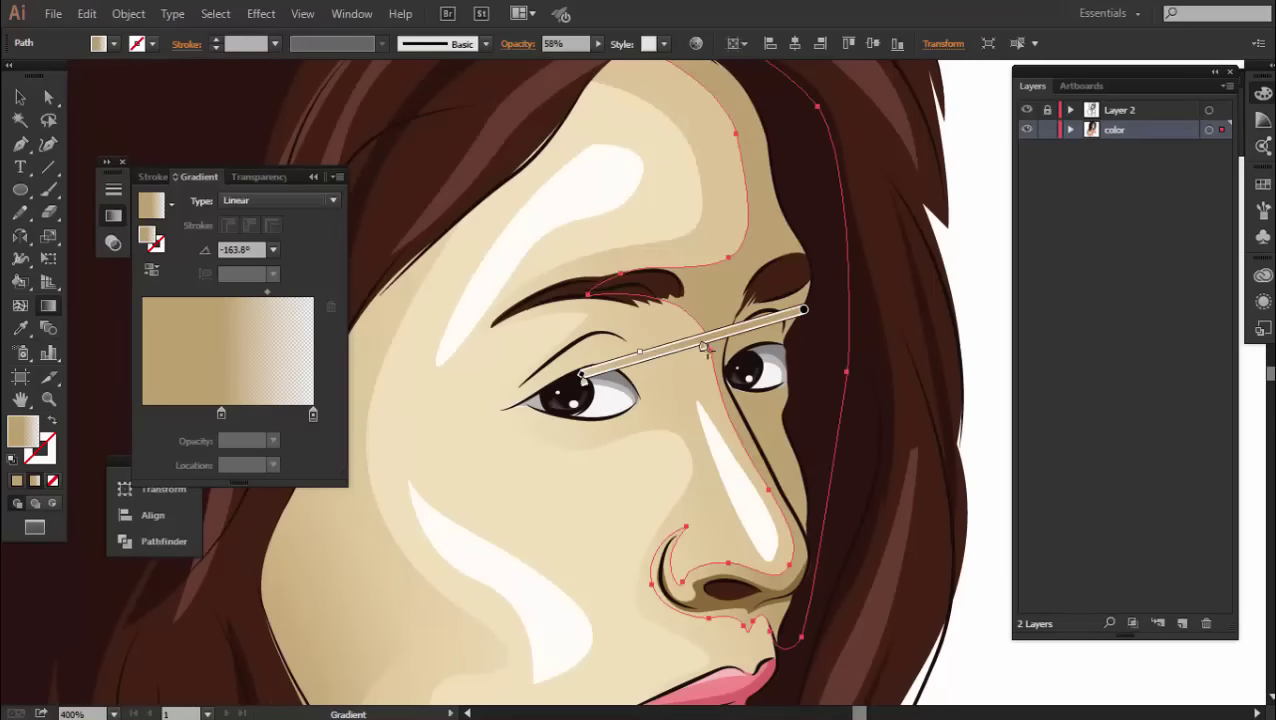
pyautogui.moveTo(703, 347); pyautogui.dragTo(615, 365)
pyautogui.moveTo(803, 311); pyautogui.dragTo(660, 353)
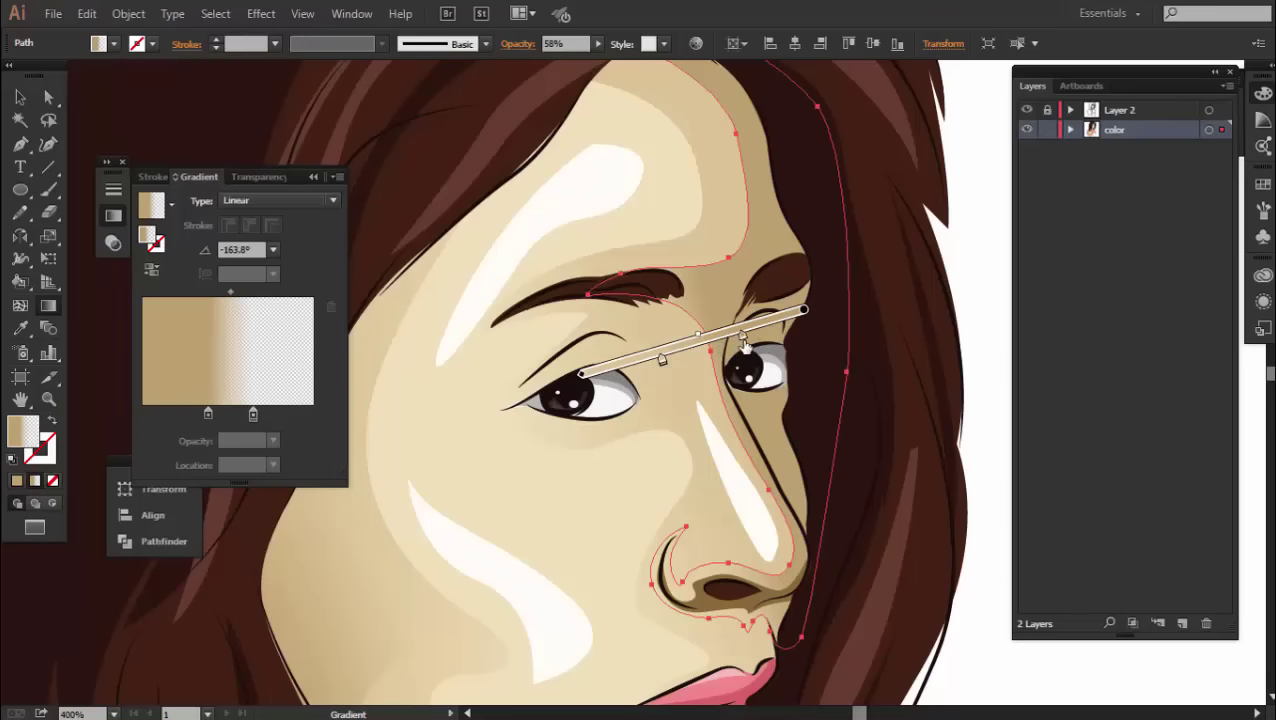
# Draw a gradient-filled ellipse, then move it onto the forehead and shrink it.
pyautogui.hotkey('ctrl', 'shift', 'a')
pyautogui.press('v')
pyautogui.hotkey('ctrl', '0')
pyautogui.hotkey('ctrl', '+')
pyautogui.hotkey('ctrl', '+')
pyautogui.hotkey('ctrl', '+')
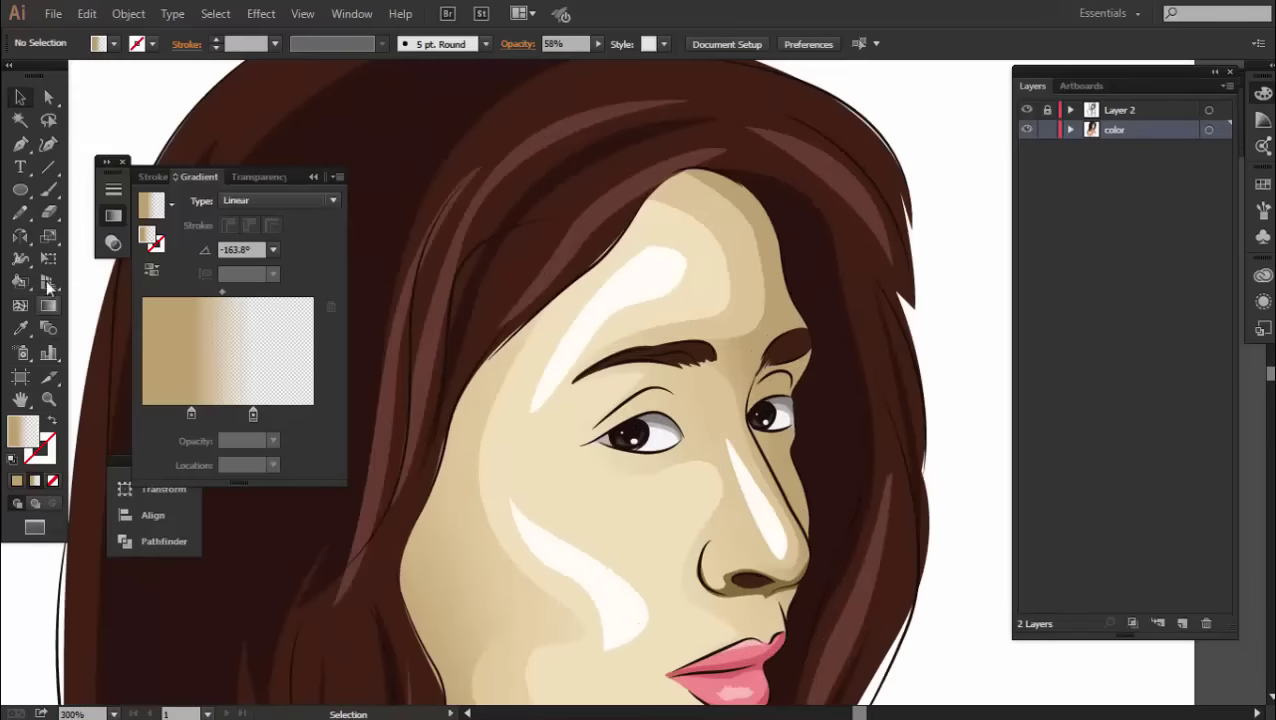
pyautogui.moveTo(806, 393); pyautogui.dragTo(805, 400)
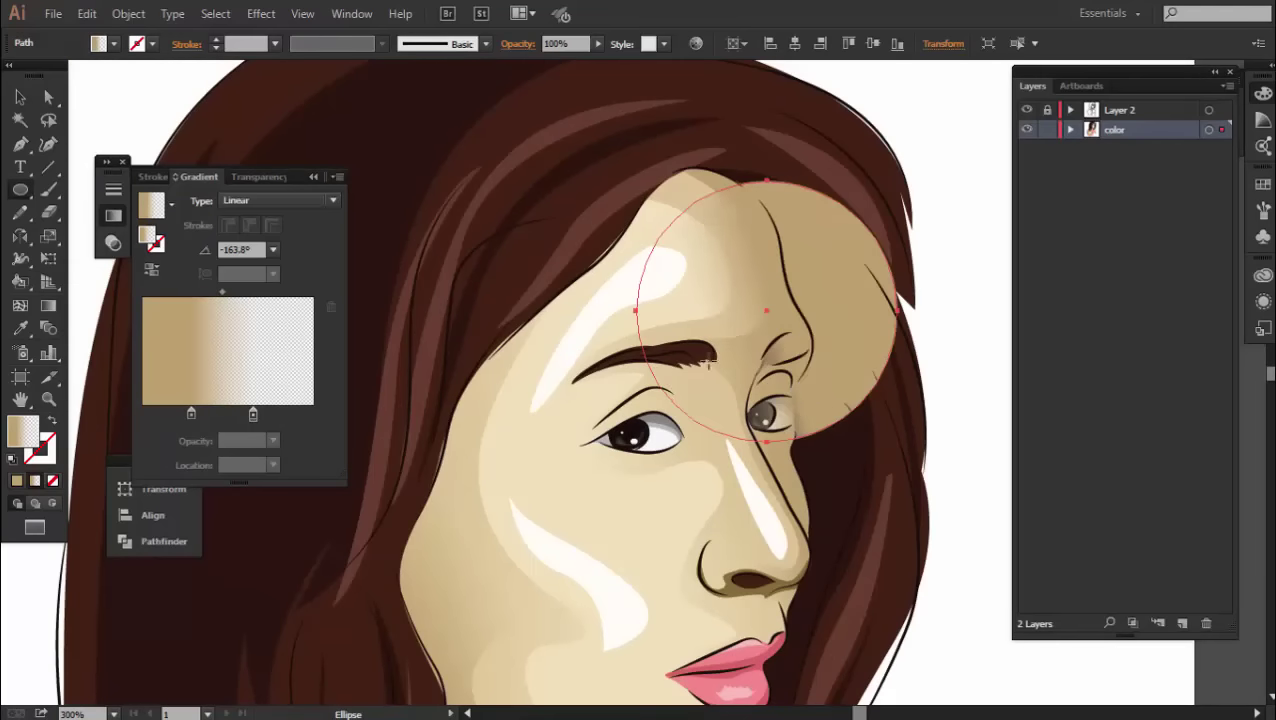
pyautogui.moveTo(702, 218); pyautogui.dragTo(650, 199)
pyautogui.moveTo(840, 162); pyautogui.dragTo(786, 226)
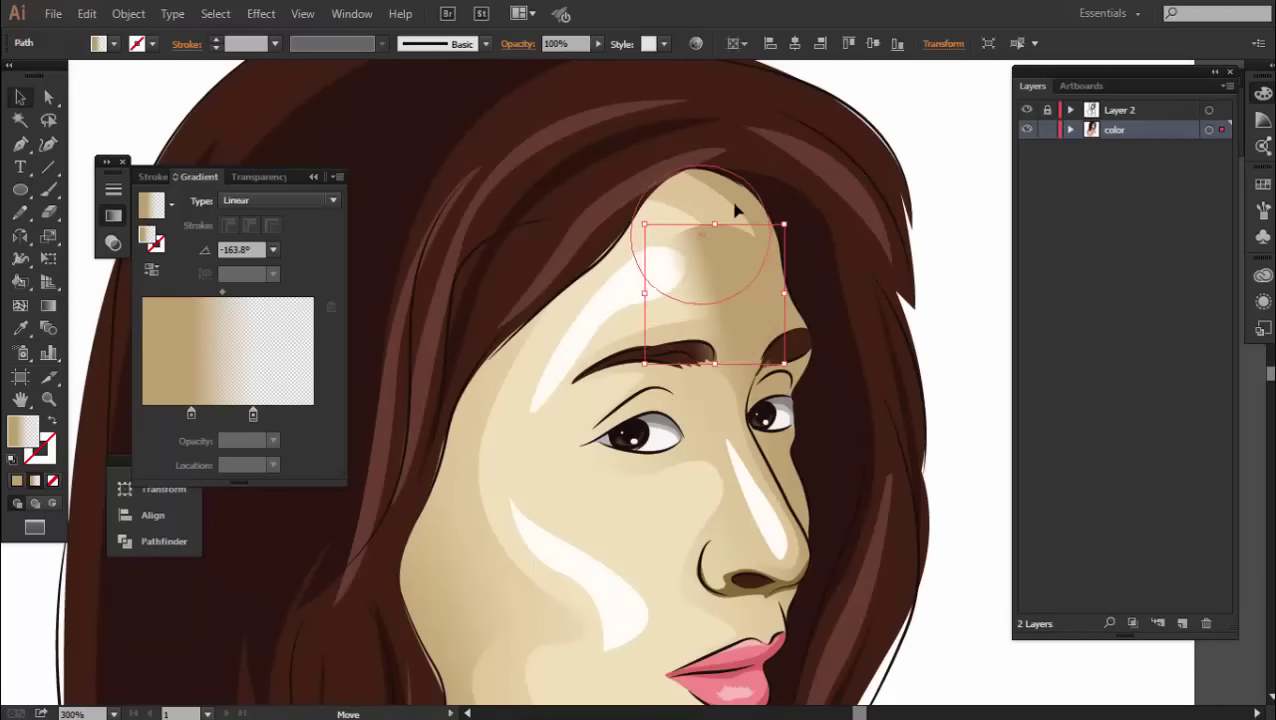
# Redraw the forehead ellipse's tan gradient so it lightens toward the top.
pyautogui.hotkey('ctrl', 'shift', 'a')
pyautogui.click(746, 262)
pyautogui.hotkey('ctrl', 'shift', 'a')
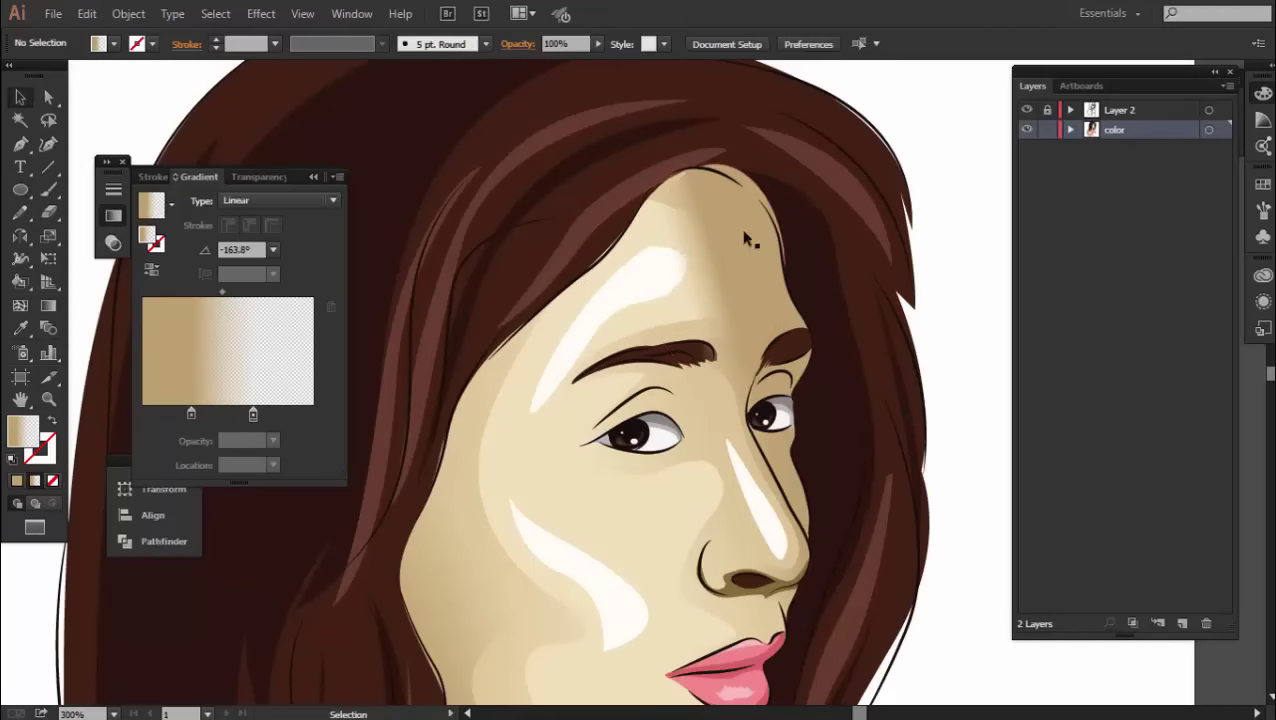
pyautogui.click(745, 238)
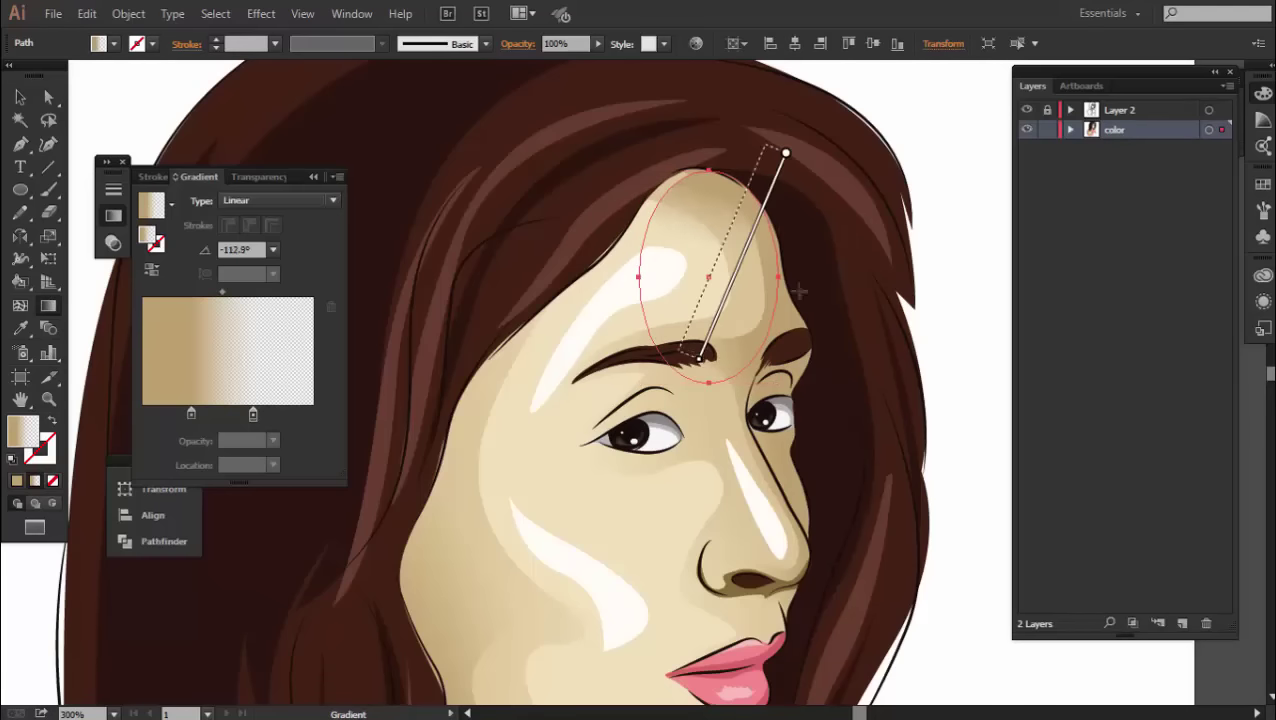
pyautogui.moveTo(777, 148); pyautogui.dragTo(640, 340)
pyautogui.hotkey('ctrl', 'shift', 'a')
# Give the nose highlight a white-to-transparent gradient, removing the middle stop.
pyautogui.press('v')
pyautogui.hotkey('ctrl', '0')
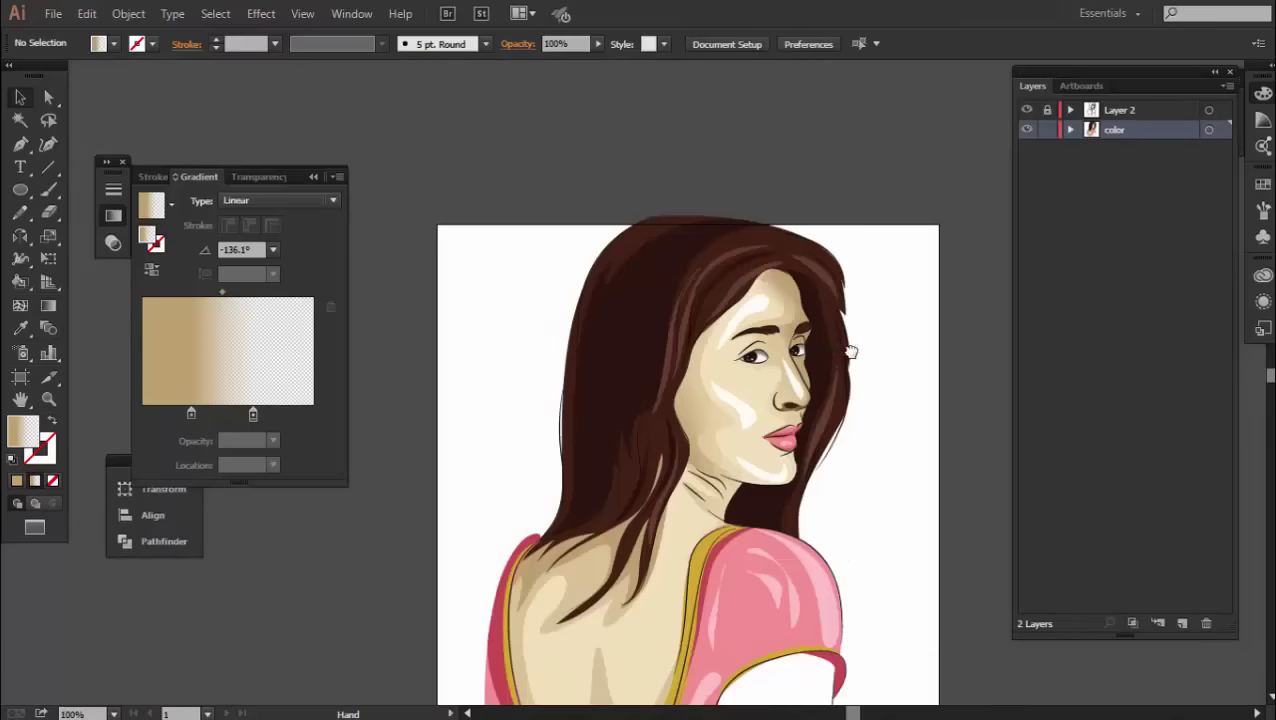
pyautogui.scroll(3, 700, 400)
pyautogui.click(690, 335)
pyautogui.click(146, 417)
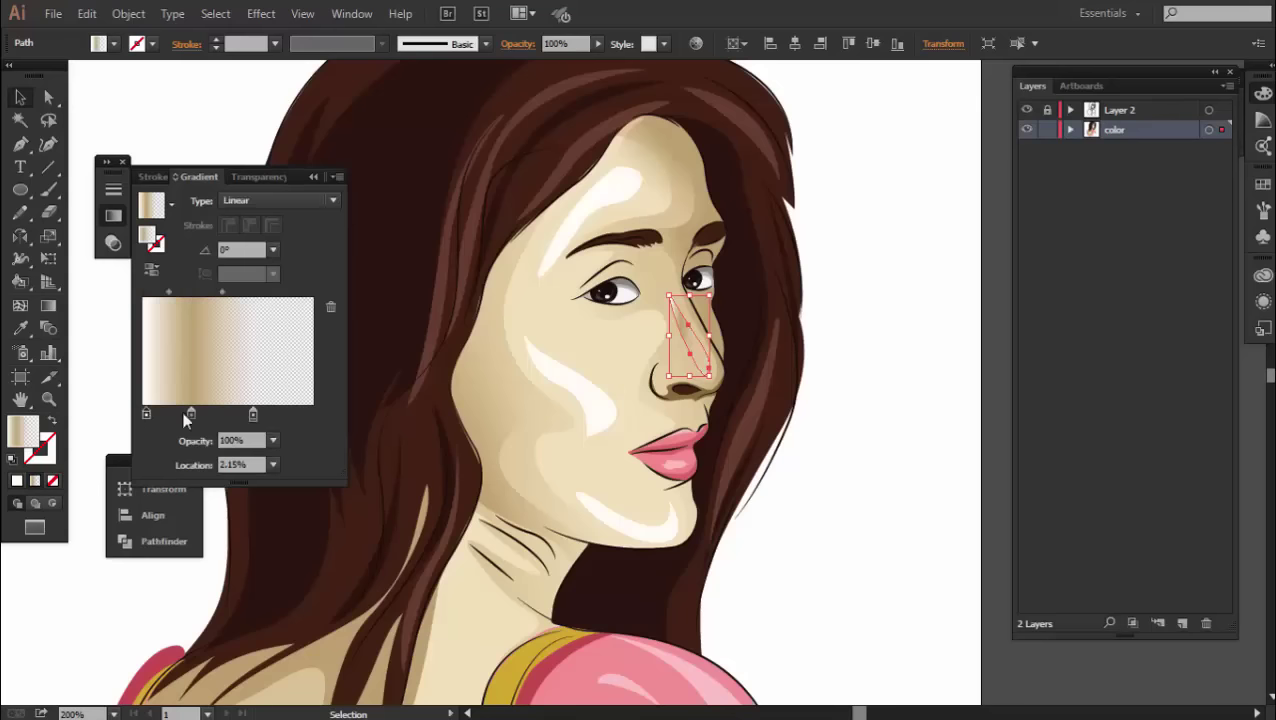
pyautogui.moveTo(262, 413); pyautogui.dragTo(330, 308)
pyautogui.moveTo(180, 413); pyautogui.dragTo(272, 433)
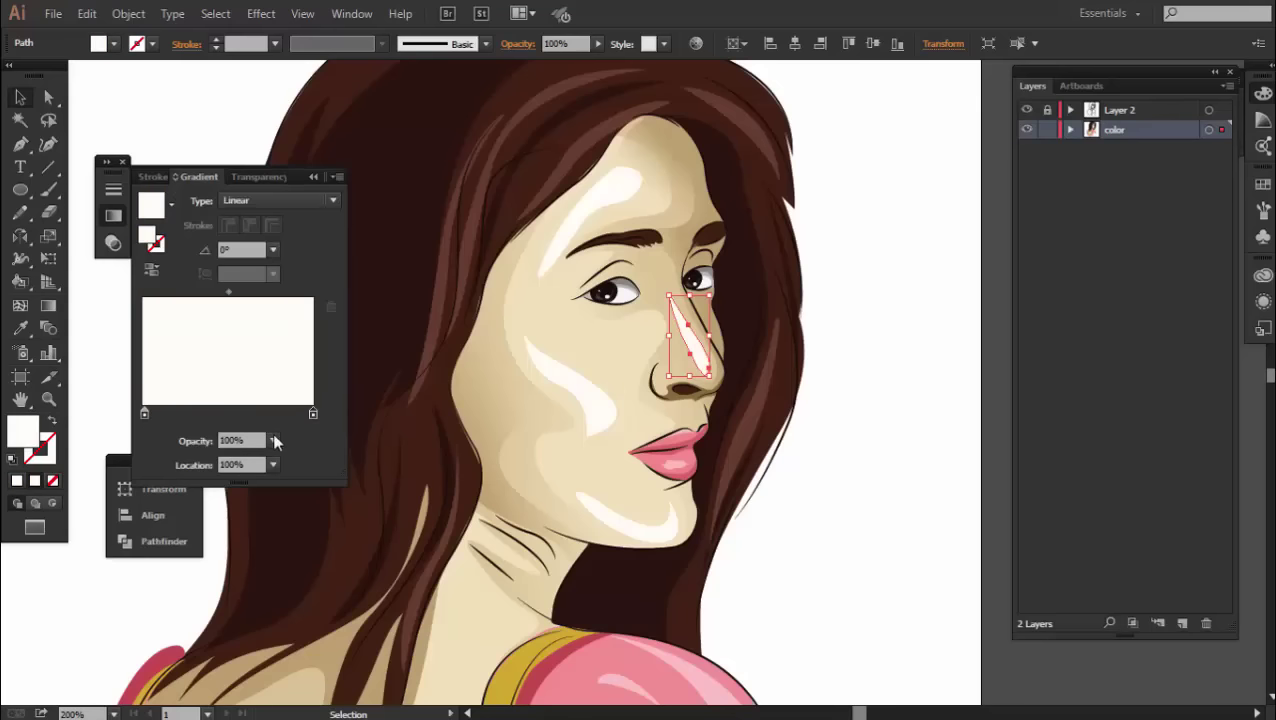
pyautogui.click(272, 440)
pyautogui.click(290, 460)
pyautogui.scroll(1, 722, 362)
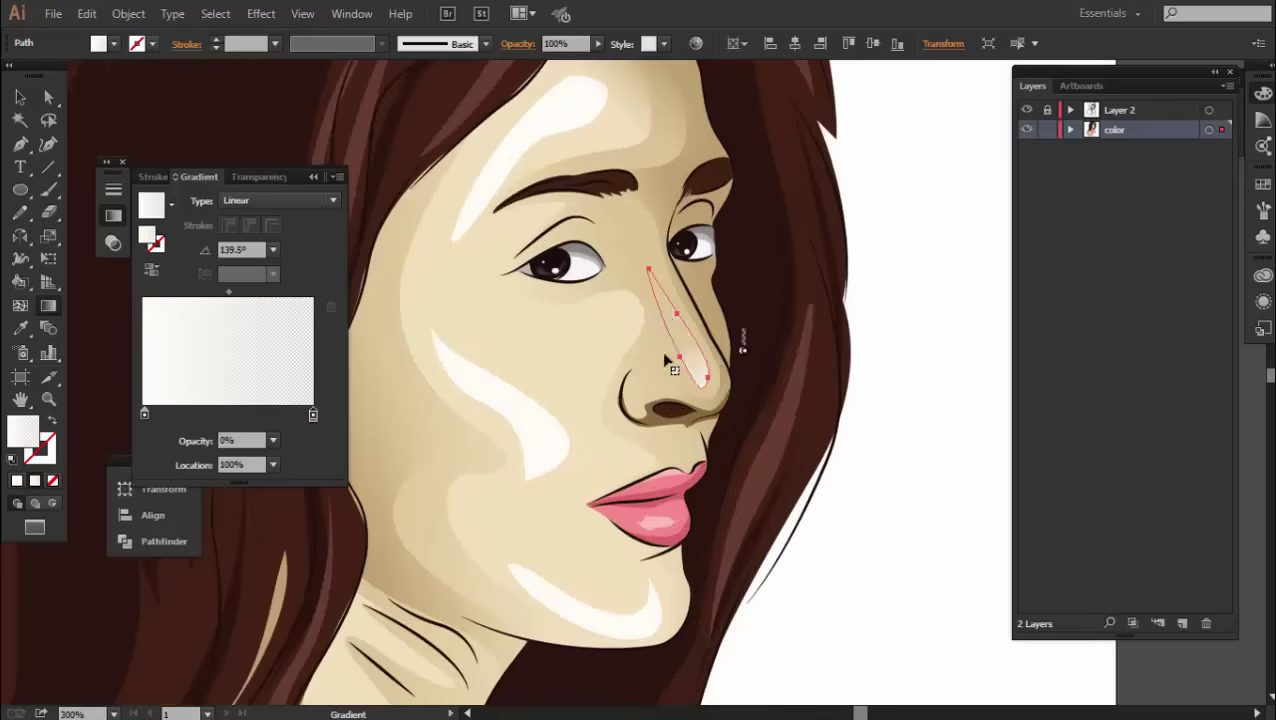
pyautogui.hotkey('ctrl', 'shift', 'a')
# Select the cheek, chin and forehead highlights, then set the cheek highlight's fade direction.
pyautogui.press('v')
pyautogui.click(540, 440)
pyautogui.keyDown('shift'); pyautogui.click(605, 620); pyautogui.keyUp('shift')
pyautogui.keyDown('shift'); pyautogui.click(545, 140); pyautogui.keyUp('shift')
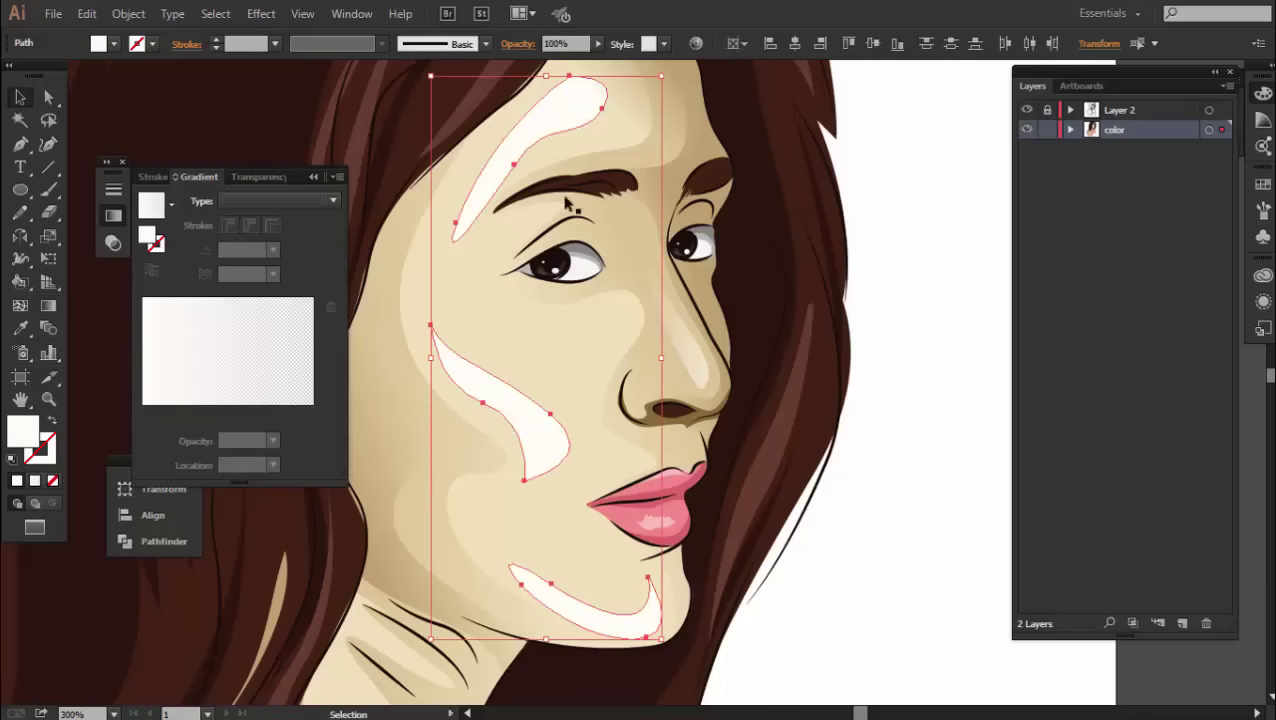
pyautogui.click(540, 430)
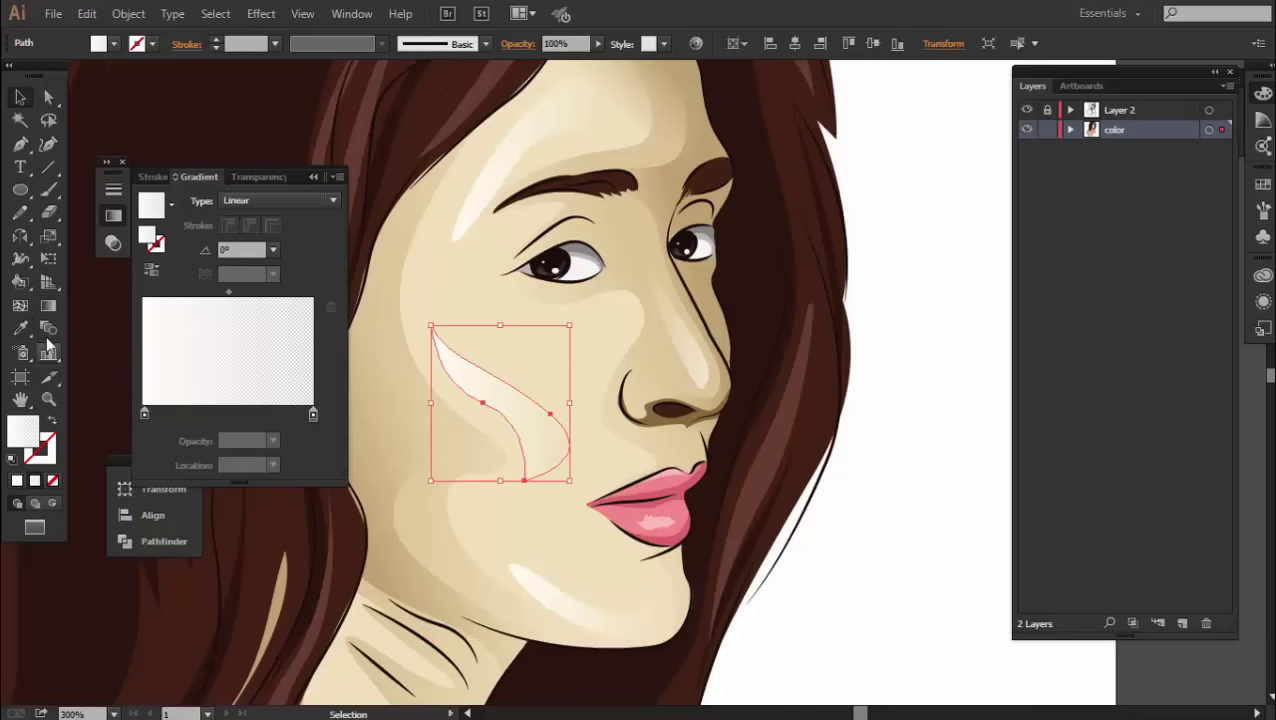
pyautogui.press('g')
pyautogui.moveTo(487, 428); pyautogui.dragTo(558, 441)
pyautogui.press('v')
# Set the fade directions of the forehead and chin highlights.
pyautogui.click(545, 140)
pyautogui.press('g')
pyautogui.moveTo(507, 162); pyautogui.dragTo(661, 100)
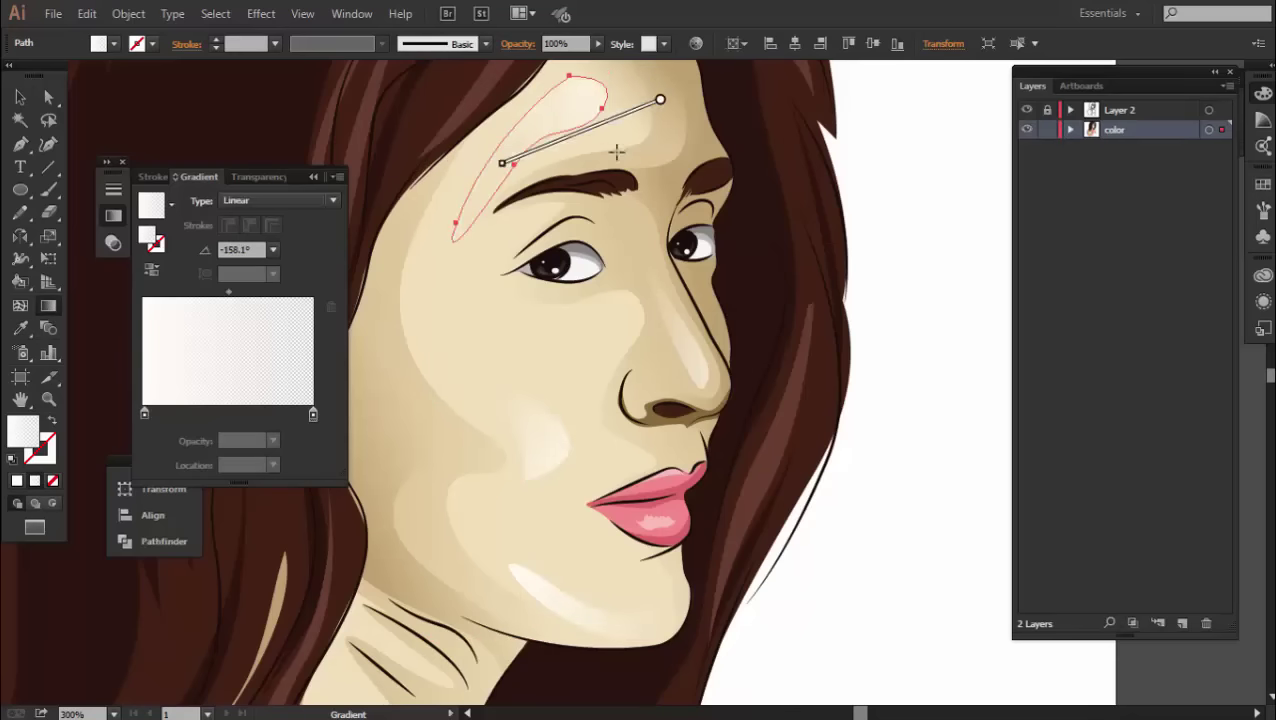
pyautogui.hotkey('ctrl', 'shift', 'a')
pyautogui.press('v')
pyautogui.click(560, 605)
pyautogui.press('g')
pyautogui.moveTo(634, 543); pyautogui.dragTo(526, 433)
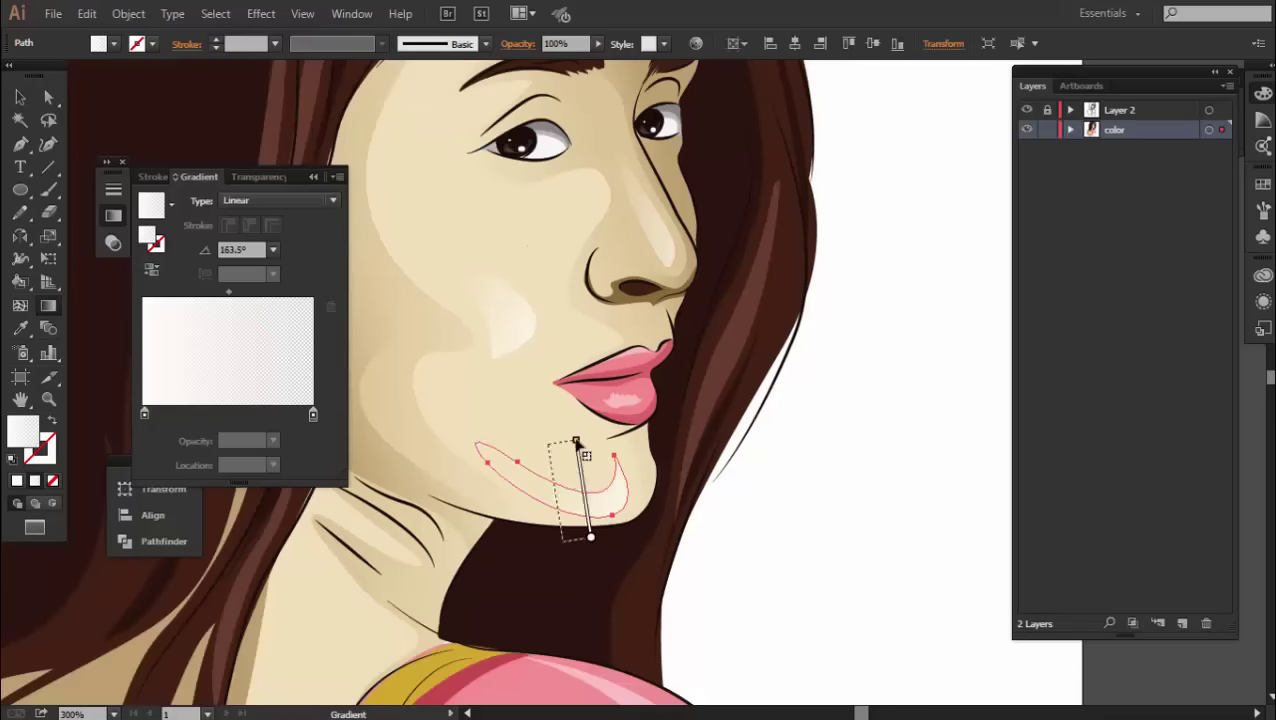
pyautogui.hotkey('ctrl', 'shift', 'a')
pyautogui.press('v')
# Reselect the cheek highlight to check its fade, then review the whole artwork.
pyautogui.scroll(-3, 617, 318)
pyautogui.scroll(2, 617, 318)
pyautogui.click(604, 300)
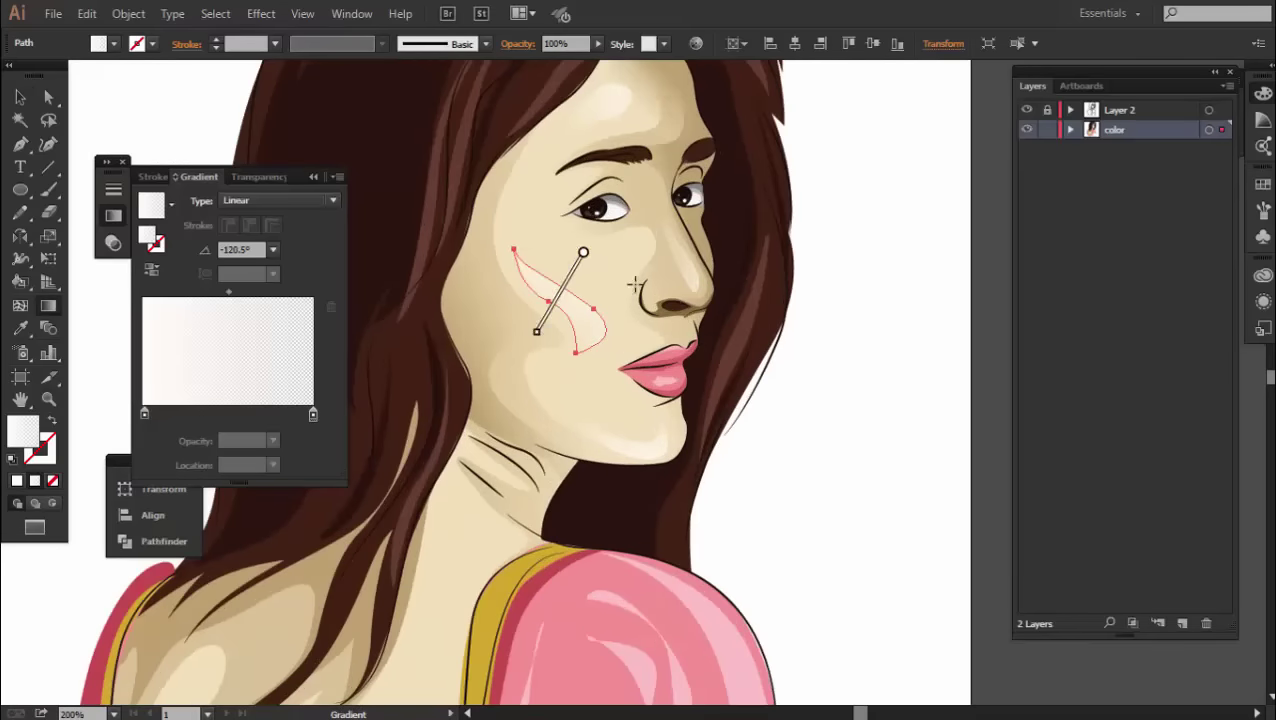
pyautogui.hotkey('ctrl', 'shift', 'a')
pyautogui.press('v')
pyautogui.scroll(-3, 666, 316)
pyautogui.scroll(3, 365, 350)
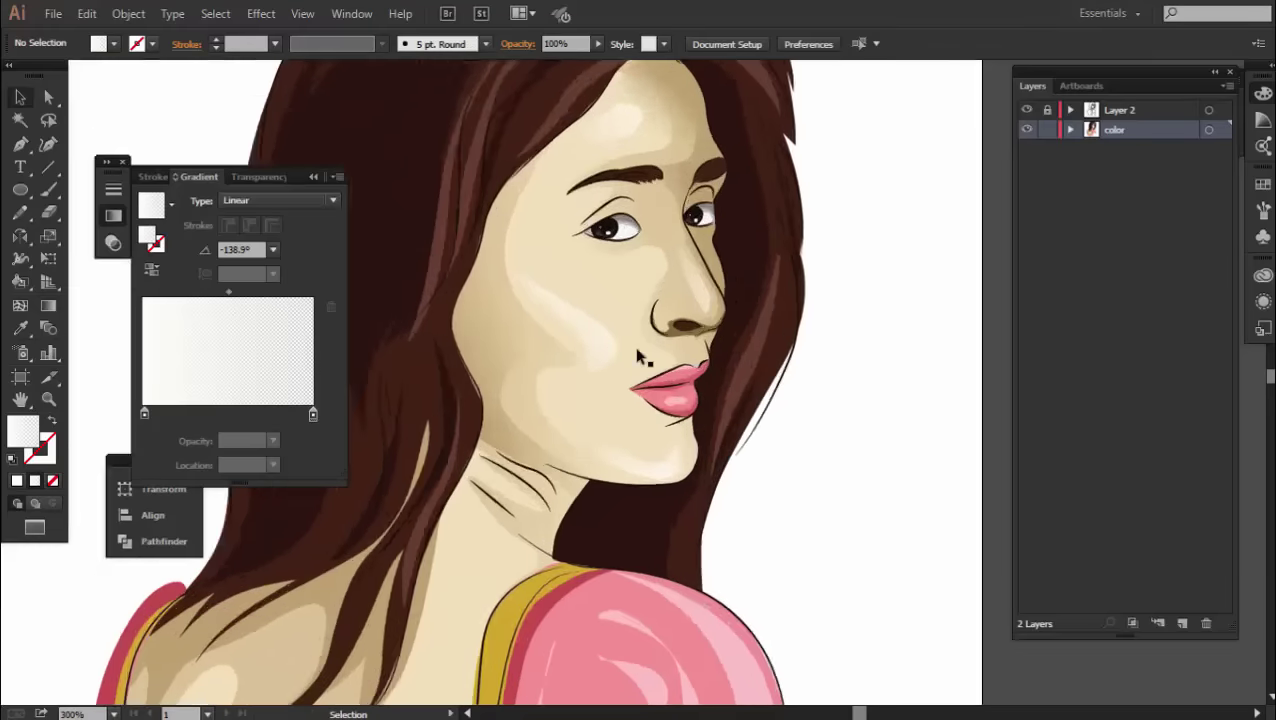
pyautogui.scroll(1, 365, 350)
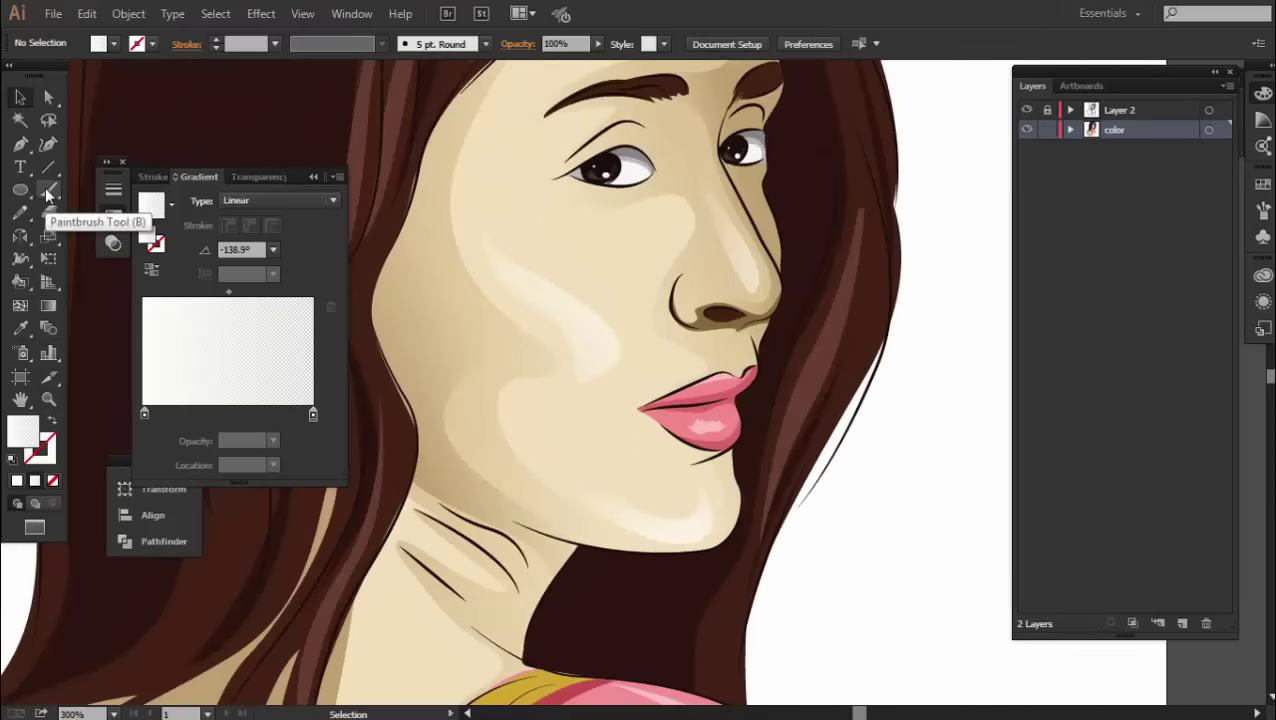
# Draw a highlight path down the upper back, closing it at the neck.
pyautogui.scroll(-3, 478, 435)
pyautogui.scroll(2, 550, 327)
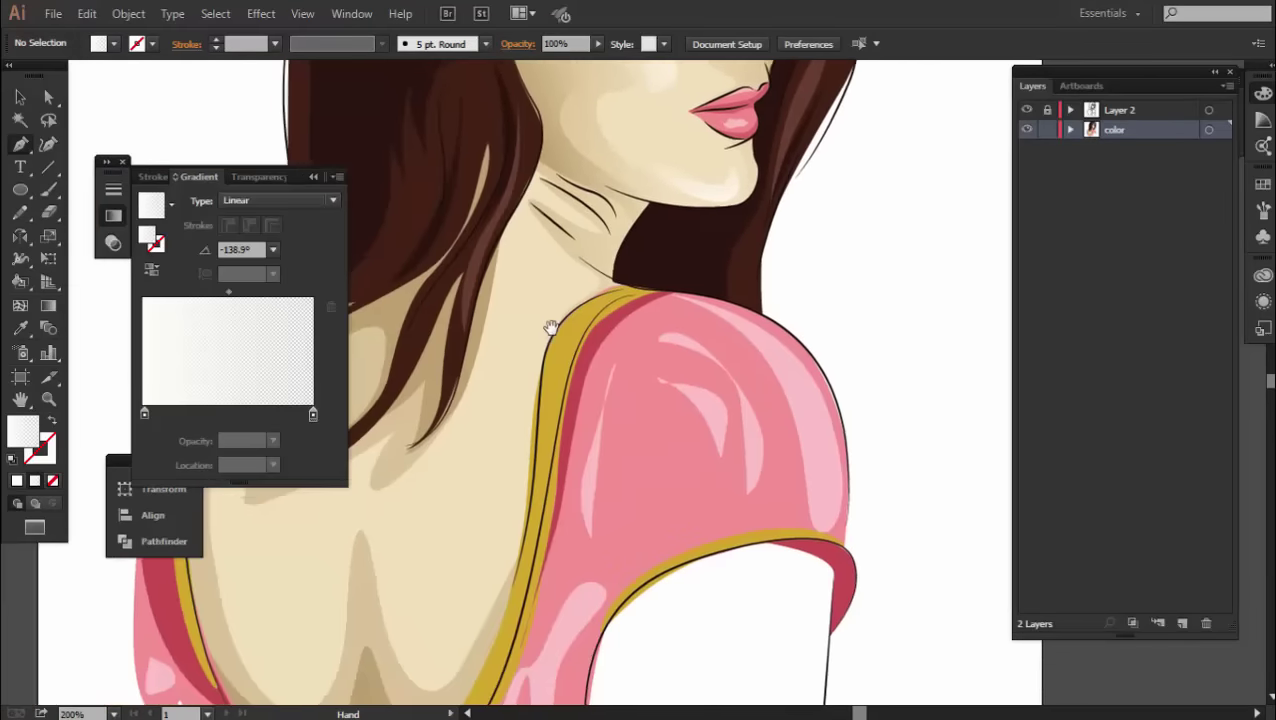
pyautogui.click(550, 322)
pyautogui.press('p')
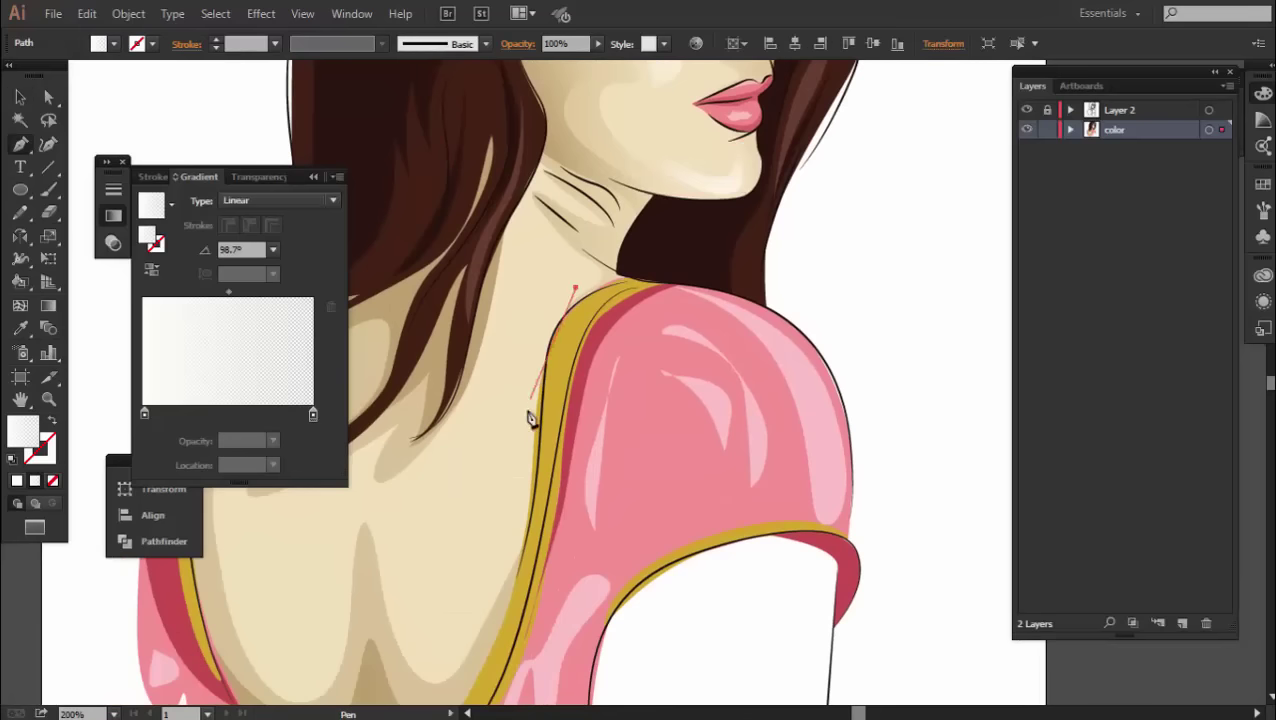
pyautogui.moveTo(440, 634); pyautogui.dragTo(402, 650)
pyautogui.click(575, 291)
# Fill the back highlight with a gradient fading up the back.
pyautogui.press('v')
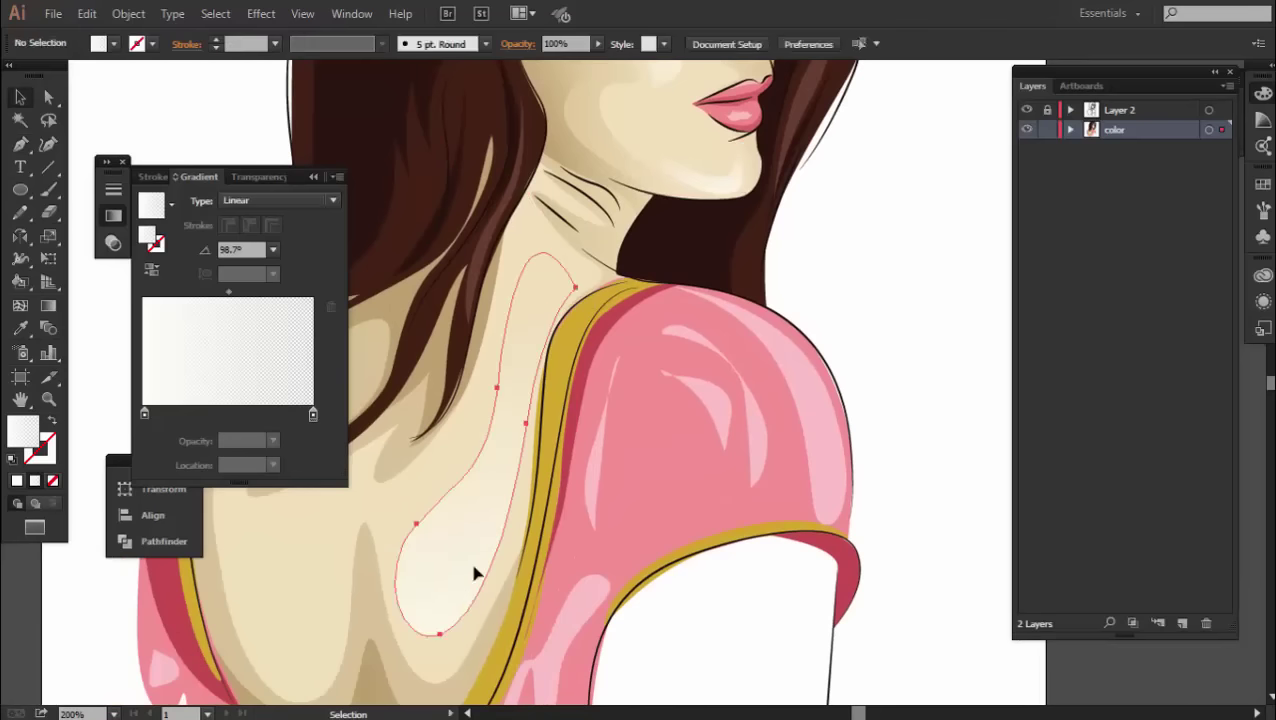
pyautogui.moveTo(470, 558); pyautogui.dragTo(560, 421)
pyautogui.press('g')
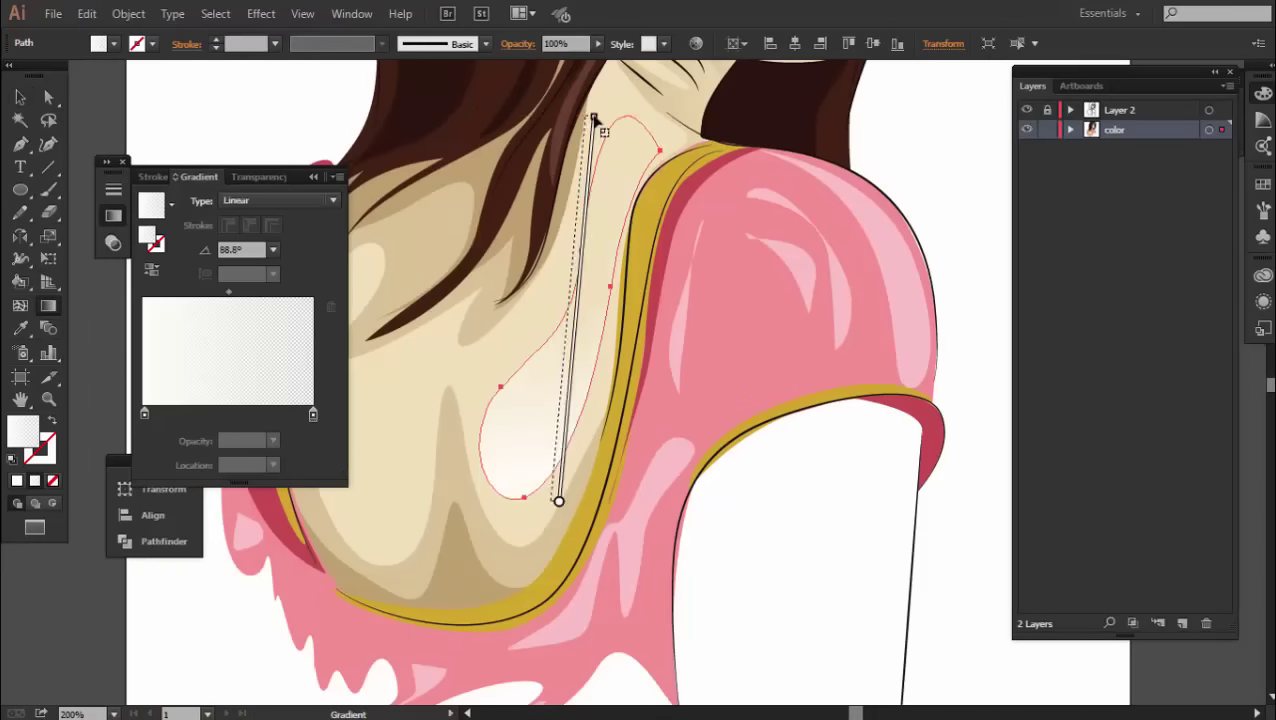
pyautogui.moveTo(594, 118); pyautogui.dragTo(600, 116)
pyautogui.hotkey('ctrl', 'shift', 'a')
pyautogui.press('v')
# Draw a new shading shape across the back.
pyautogui.moveTo(498, 541); pyautogui.dragTo(450, 373)
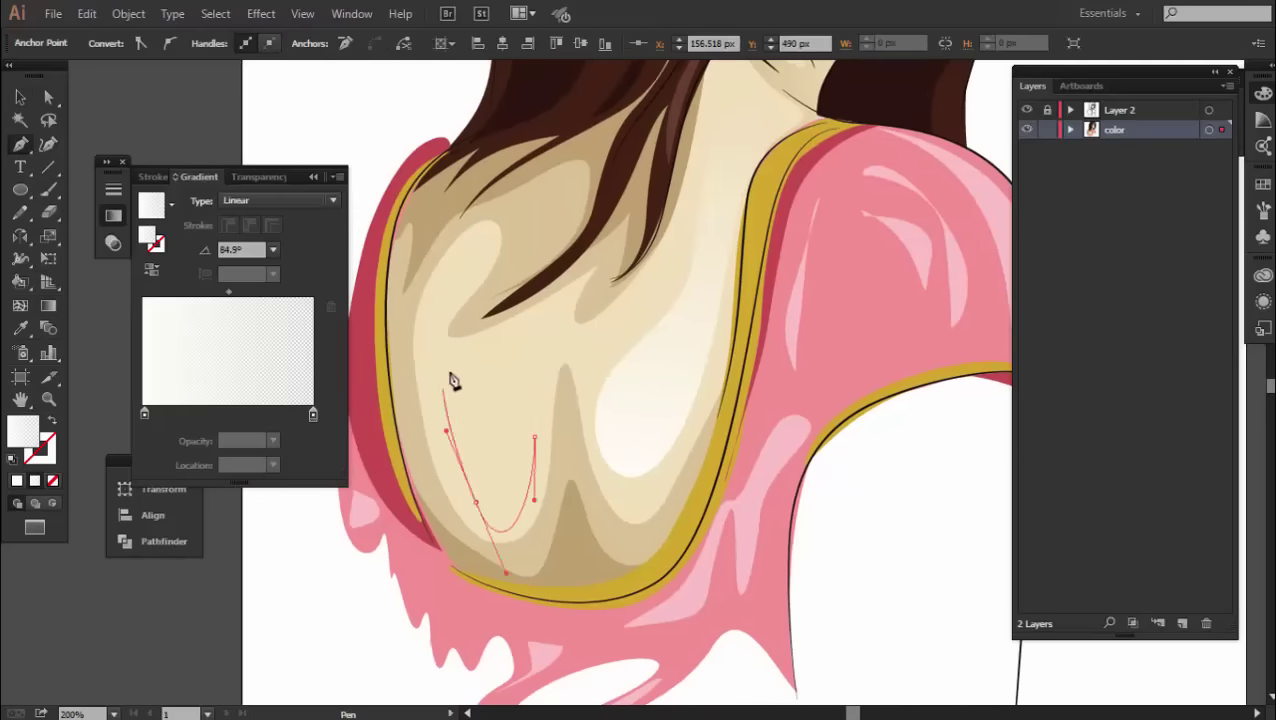
pyautogui.click(550, 379)
pyautogui.hotkey('ctrl', 'shift', 'a')
pyautogui.press('v')
pyautogui.hotkey('ctrl', '-')
# Give the back shading shape a gradient fill.
pyautogui.click(620, 403)
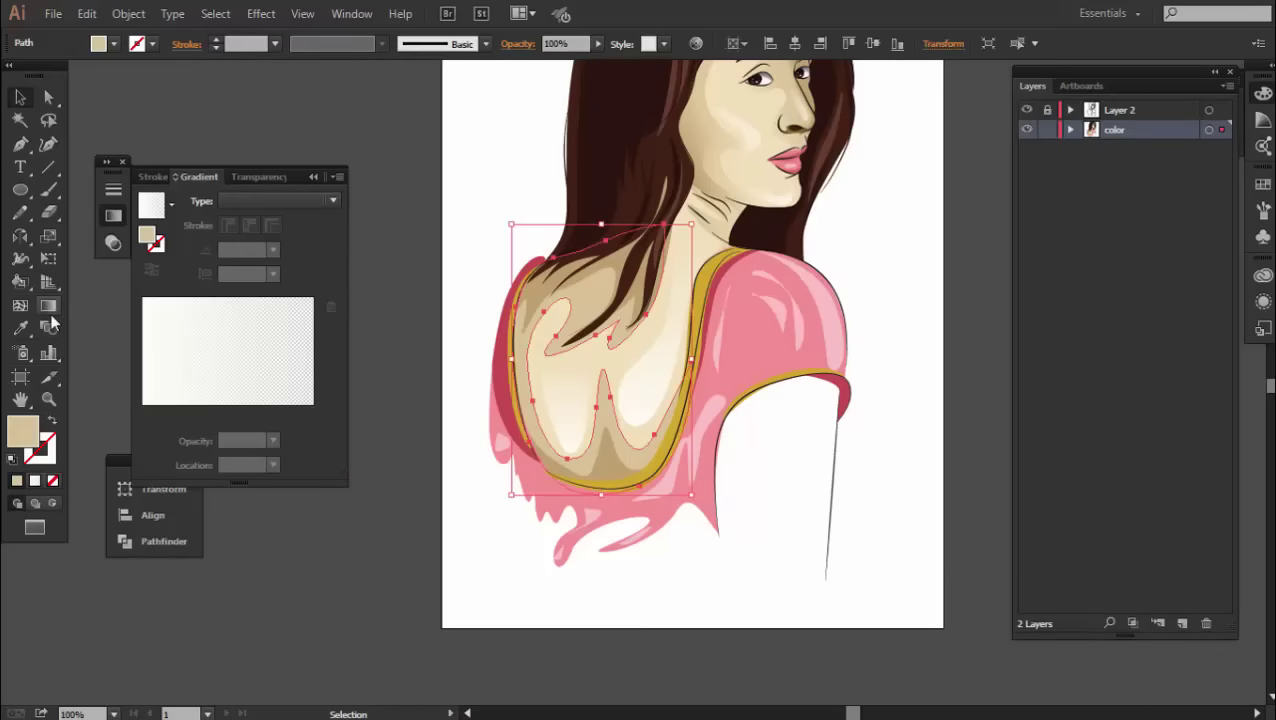
pyautogui.click(738, 142)
pyautogui.press('g')
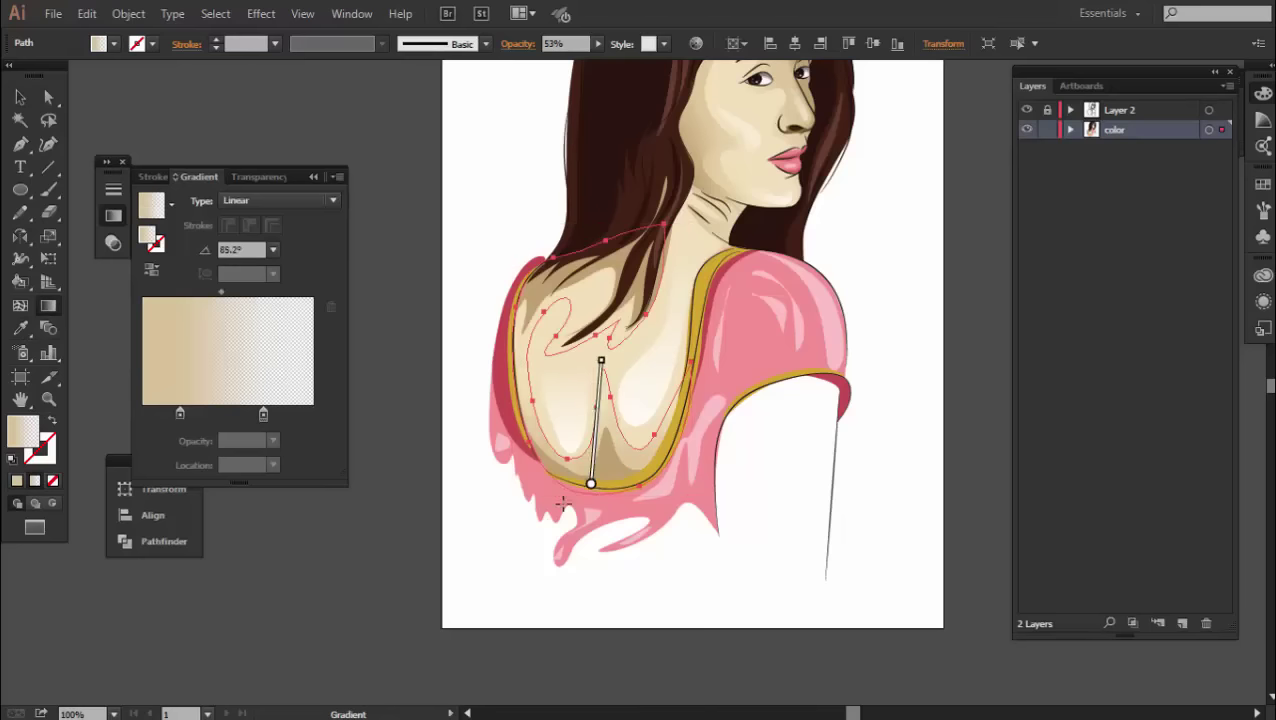
pyautogui.hotkey('ctrl', 'shift', 'a')
pyautogui.press('v')
# Copy the back's beige gradient onto the hair-strand shadow and run its fade downward.
pyautogui.click(600, 330)
pyautogui.press('i')
pyautogui.scroll(3, 686, 390)
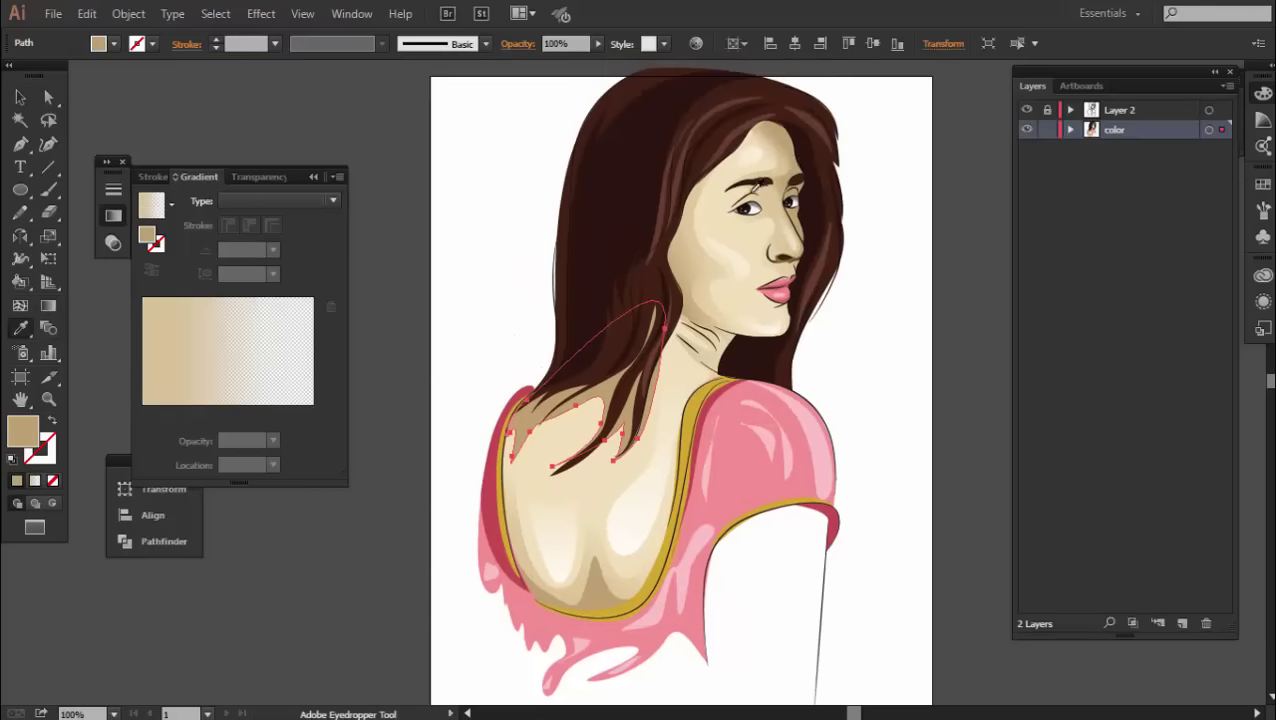
pyautogui.click(580, 500)
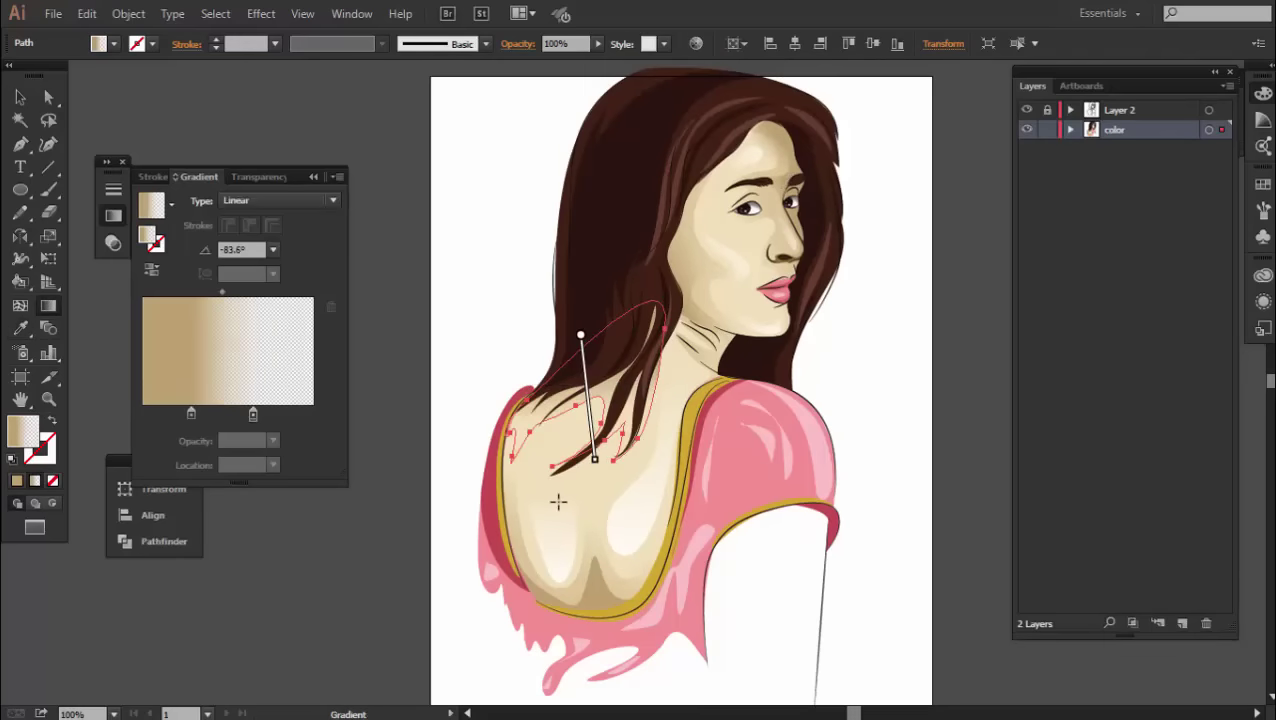
pyautogui.moveTo(587, 347); pyautogui.dragTo(569, 571)
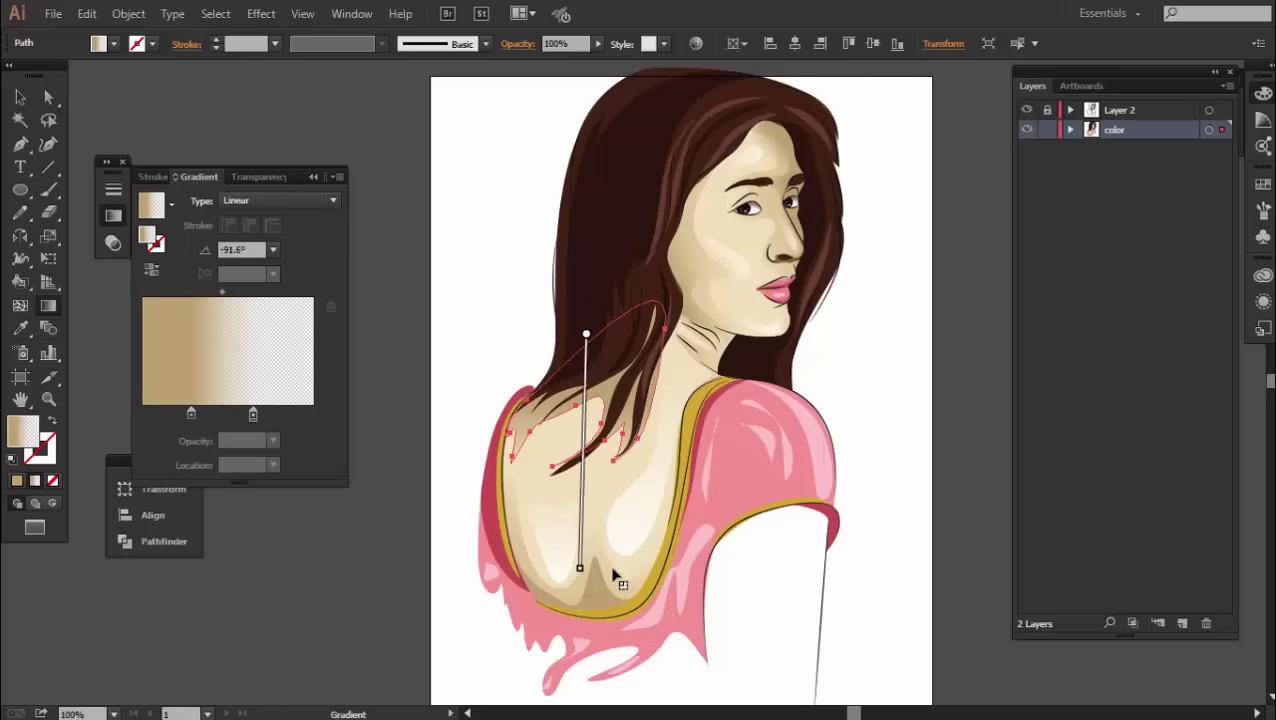
pyautogui.hotkey('ctrl', 'shift', 'a')
pyautogui.press('v')
# Apply a gradient to the lower back shading shape and set its fade direction.
pyautogui.scroll(-2, 706, 535)
pyautogui.hotkey('ctrl', '+')
pyautogui.click(541, 522)
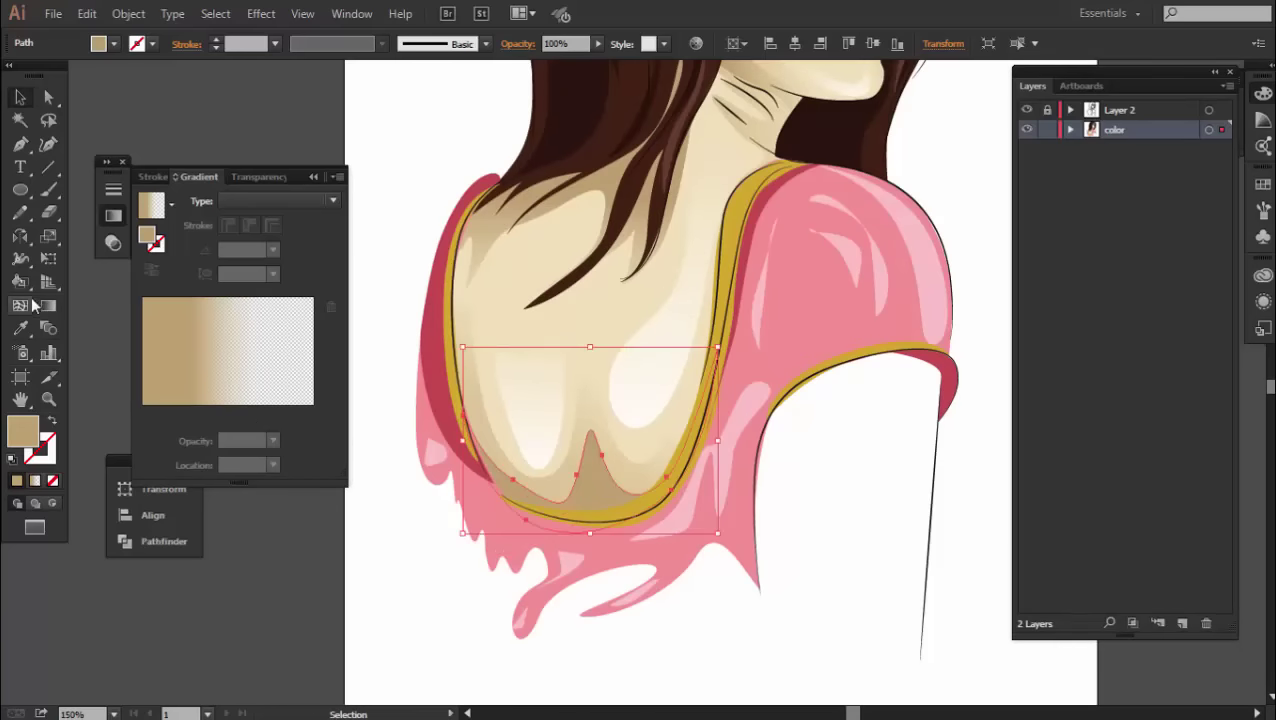
pyautogui.click(47, 305)
pyautogui.click(557, 500)
pyautogui.hotkey('ctrl', 'shift', 'a')
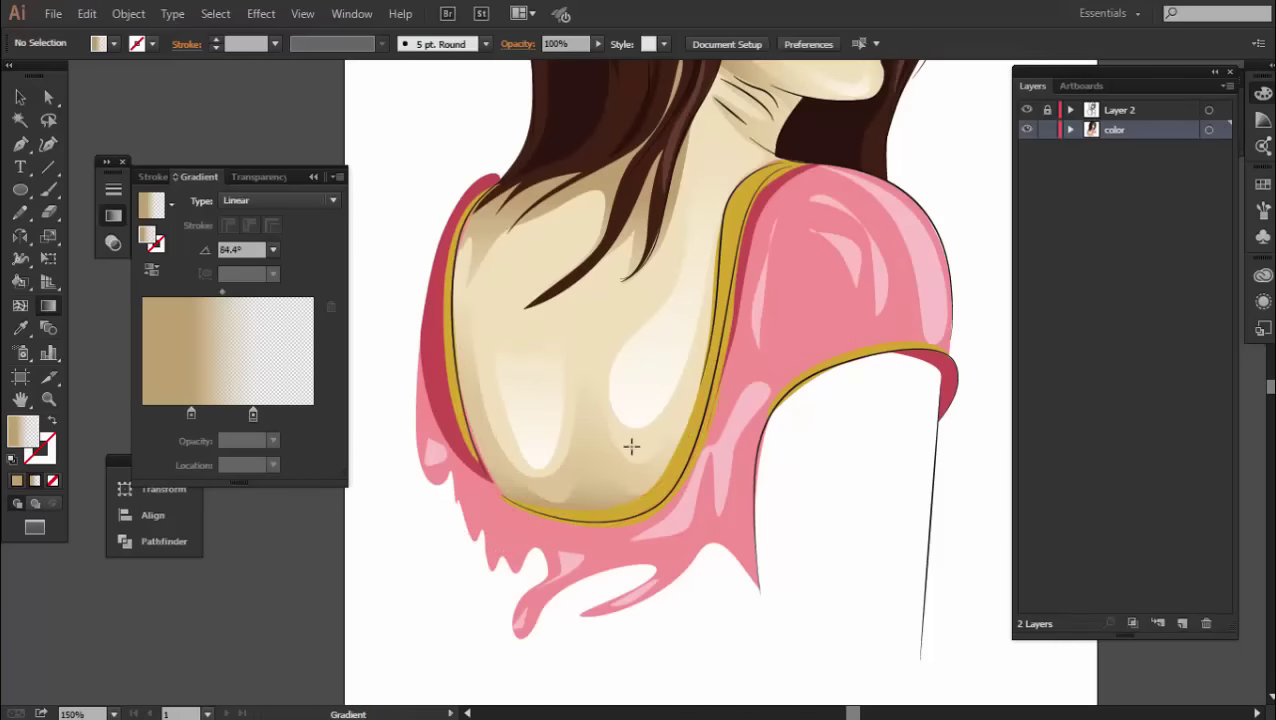
pyautogui.press('v')
pyautogui.hotkey('ctrl', '-')
pyautogui.hotkey('ctrl', '+')
pyautogui.click(700, 440)
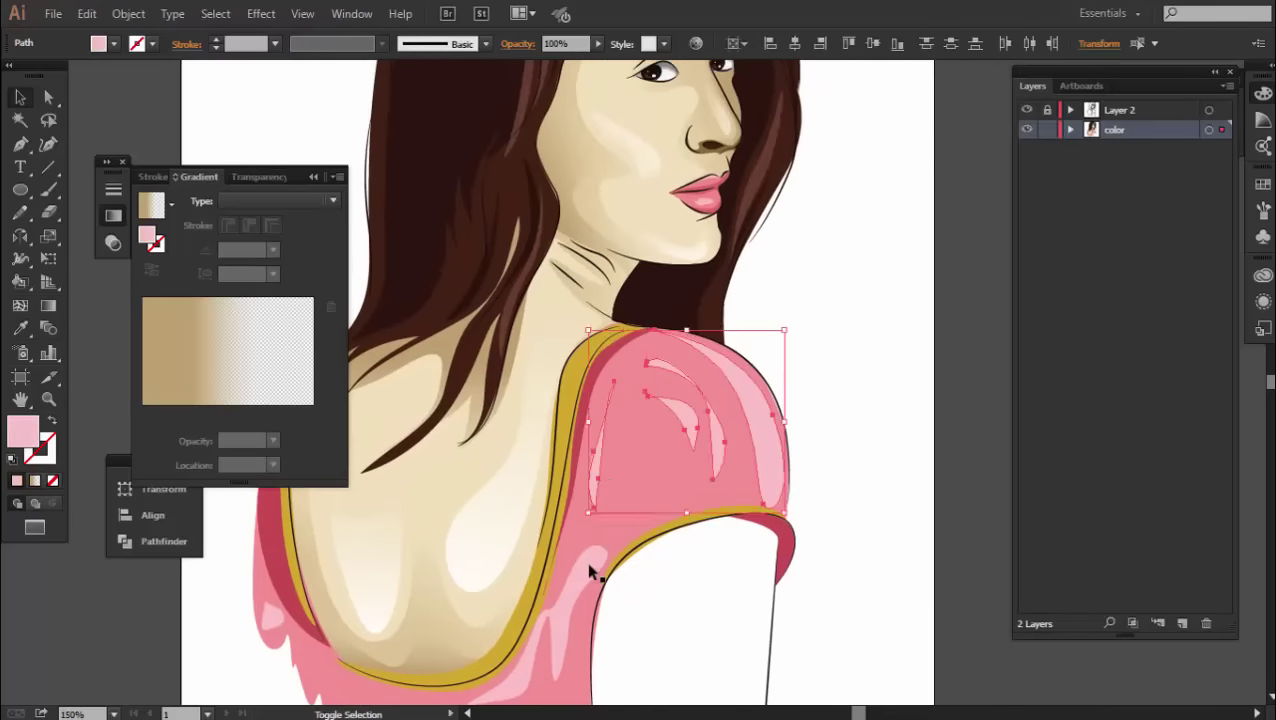
# Give both shoulder highlights a linear pink gradient ending at 0% opacity, without a middle stop.
pyautogui.keyDown('shift'); pyautogui.click(590, 572); pyautogui.keyUp('shift')
pyautogui.click(158, 340)
pyautogui.moveTo(253, 413); pyautogui.dragTo(333, 419)
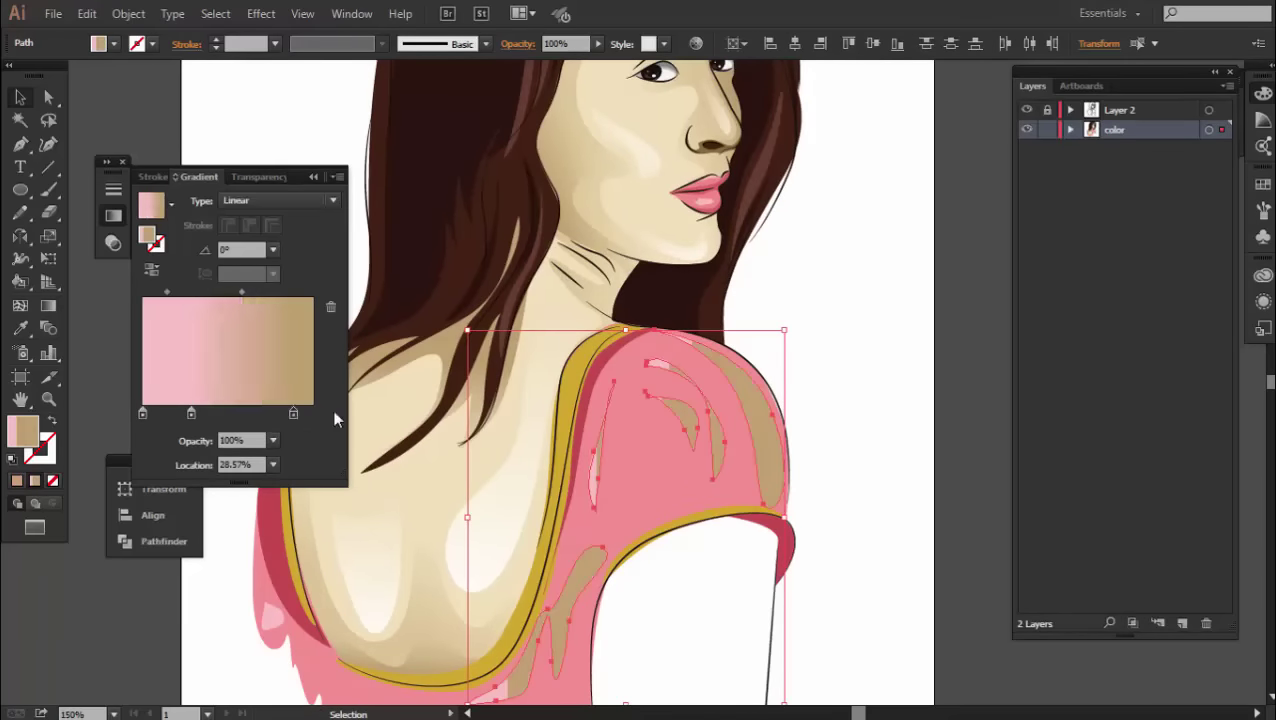
pyautogui.moveTo(191, 413); pyautogui.dragTo(191, 480)
pyautogui.click(273, 440)
pyautogui.click(290, 456)
# Angle the pink fade diagonally across the shoulder at 125.1° and check it.
pyautogui.click(48, 305)
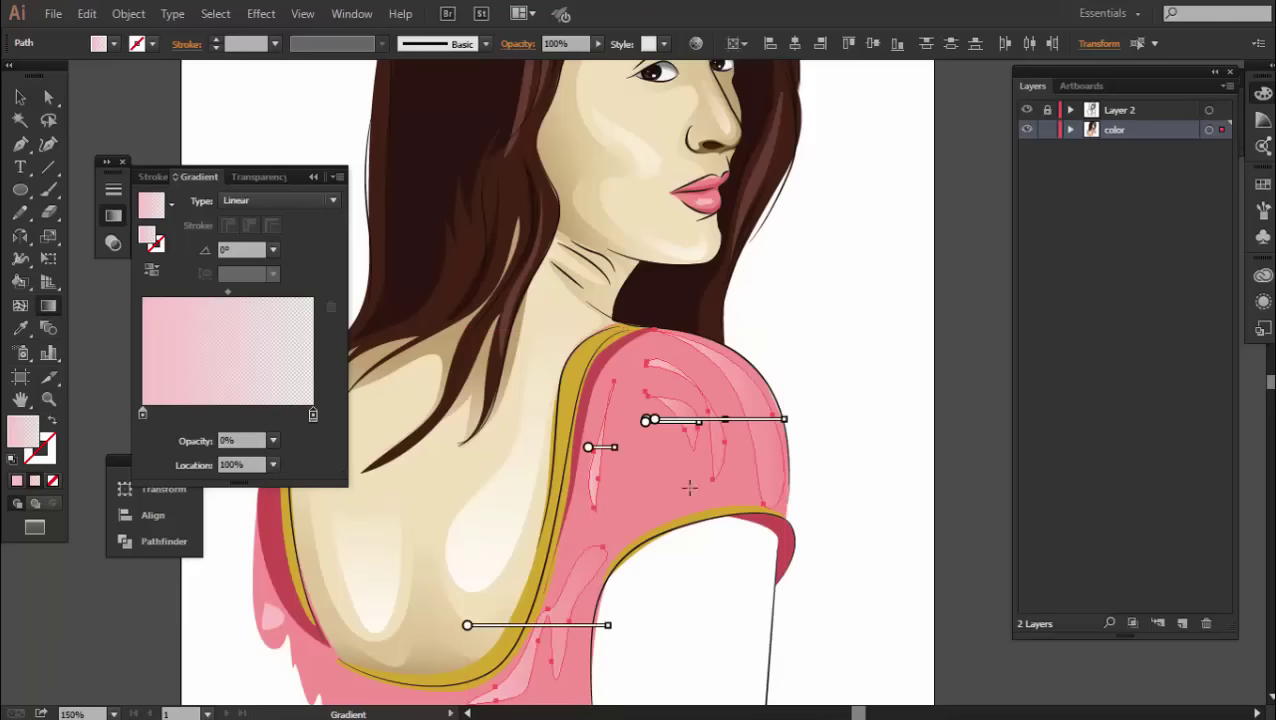
pyautogui.moveTo(786, 521); pyautogui.dragTo(695, 427)
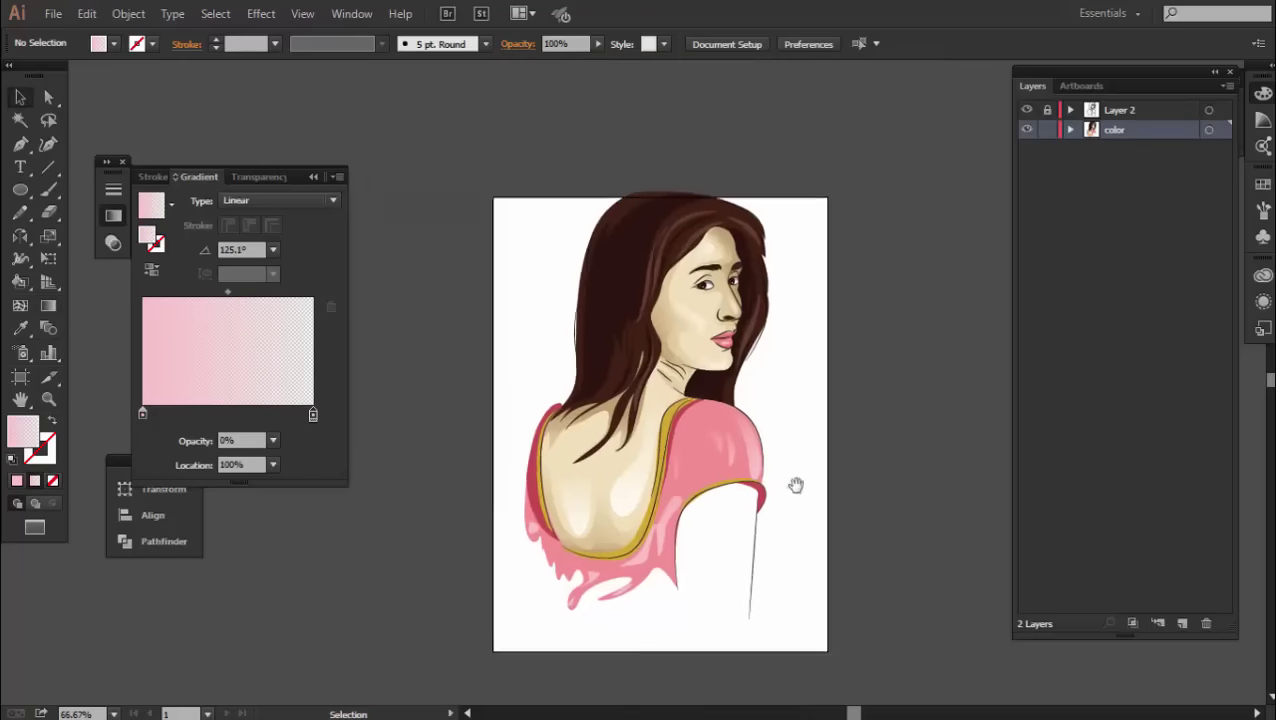
pyautogui.scroll(3, 772, 372)
pyautogui.scroll(2, 744, 368)
pyautogui.scroll(2, 721, 449)
pyautogui.click(721, 449)
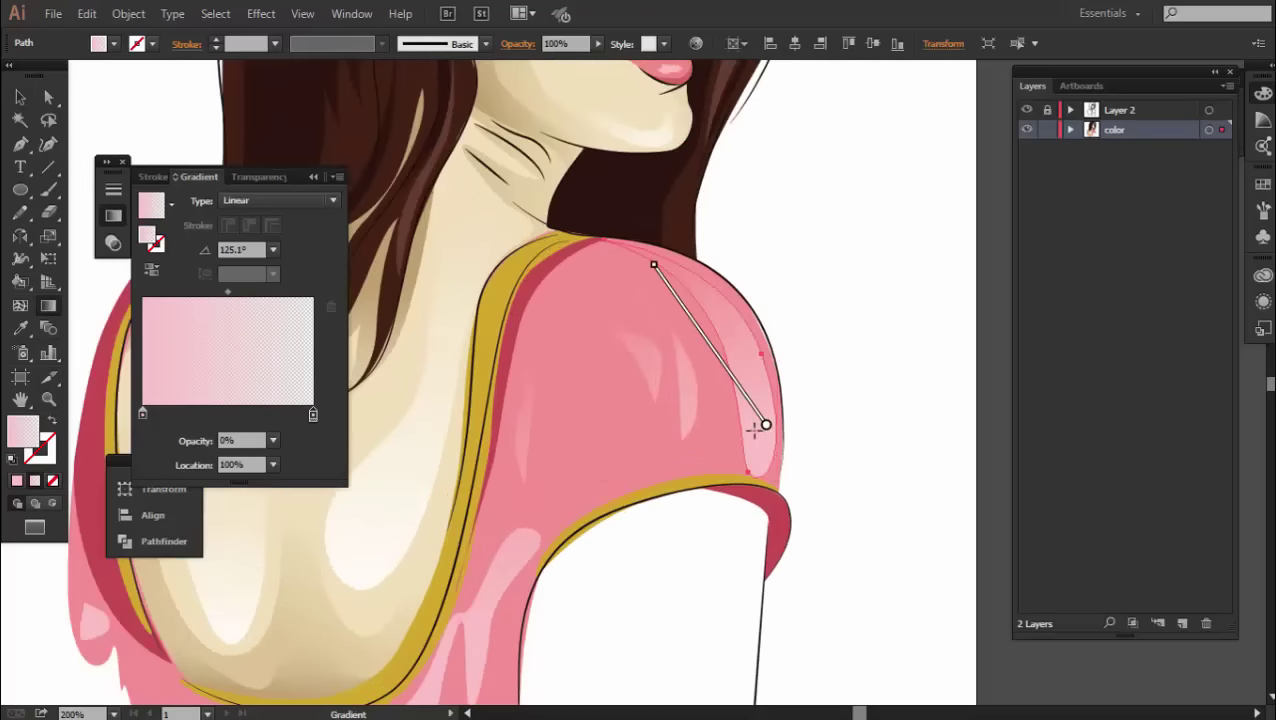
pyautogui.hotkey('ctrl', 'shift', 'a')
pyautogui.press('v')
pyautogui.scroll(-3, 683, 370)
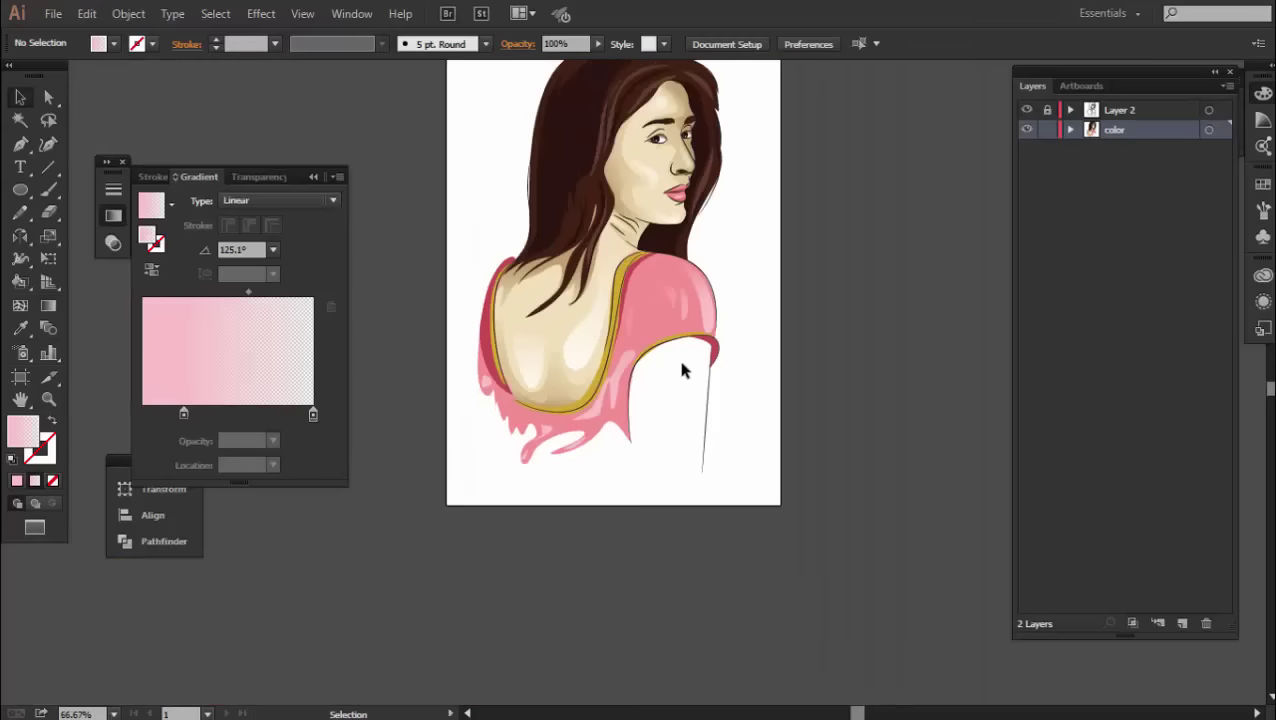
pyautogui.click(28, 151)
pyautogui.scroll(2, 513, 336)
# Pick a beige fill and trace the arm outline from the drip tip up to the shoulder.
pyautogui.keyDown('ctrl'); pyautogui.click(513, 336); pyautogui.keyUp('ctrl')
pyautogui.keyDown('ctrl'); pyautogui.click(678, 427); pyautogui.keyUp('ctrl')
pyautogui.scroll(2, 626, 553)
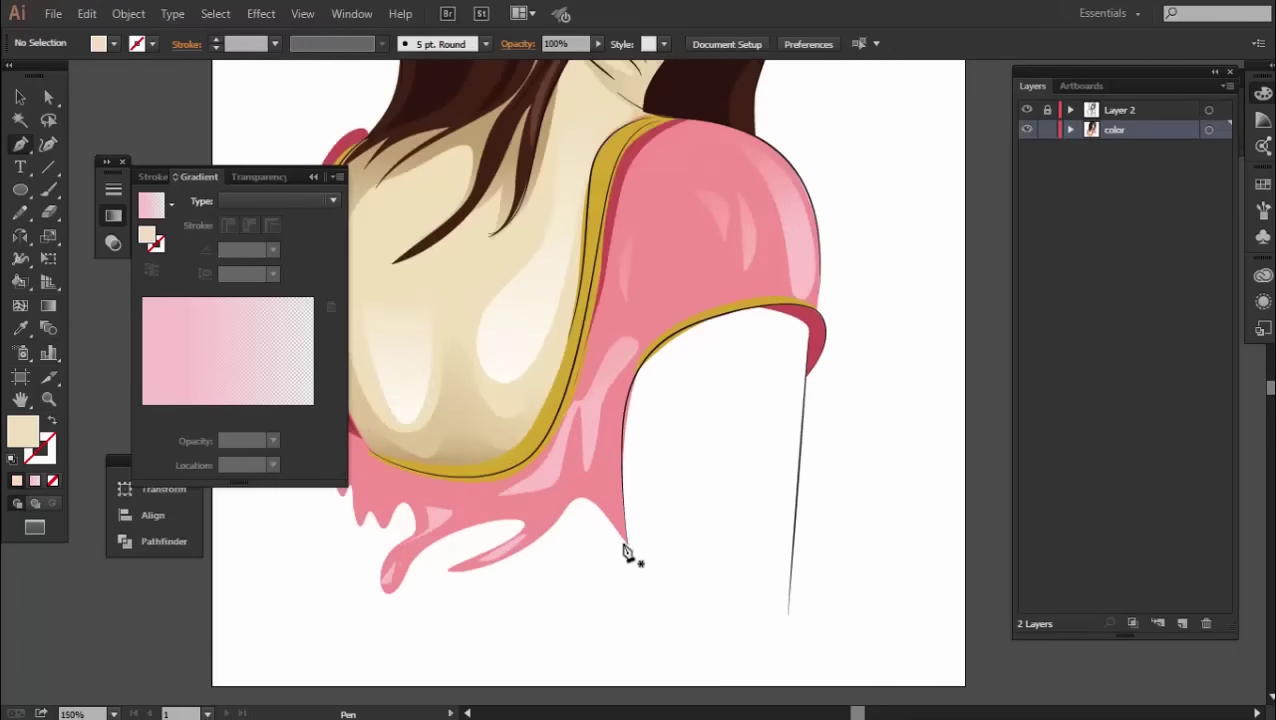
pyautogui.moveTo(626, 551); pyautogui.dragTo(628, 375)
pyautogui.click(792, 285)
pyautogui.click(811, 316)
pyautogui.click(806, 375)
# Add the paint-drip points along the arm's bottom and close the beige shape.
pyautogui.click(787, 607)
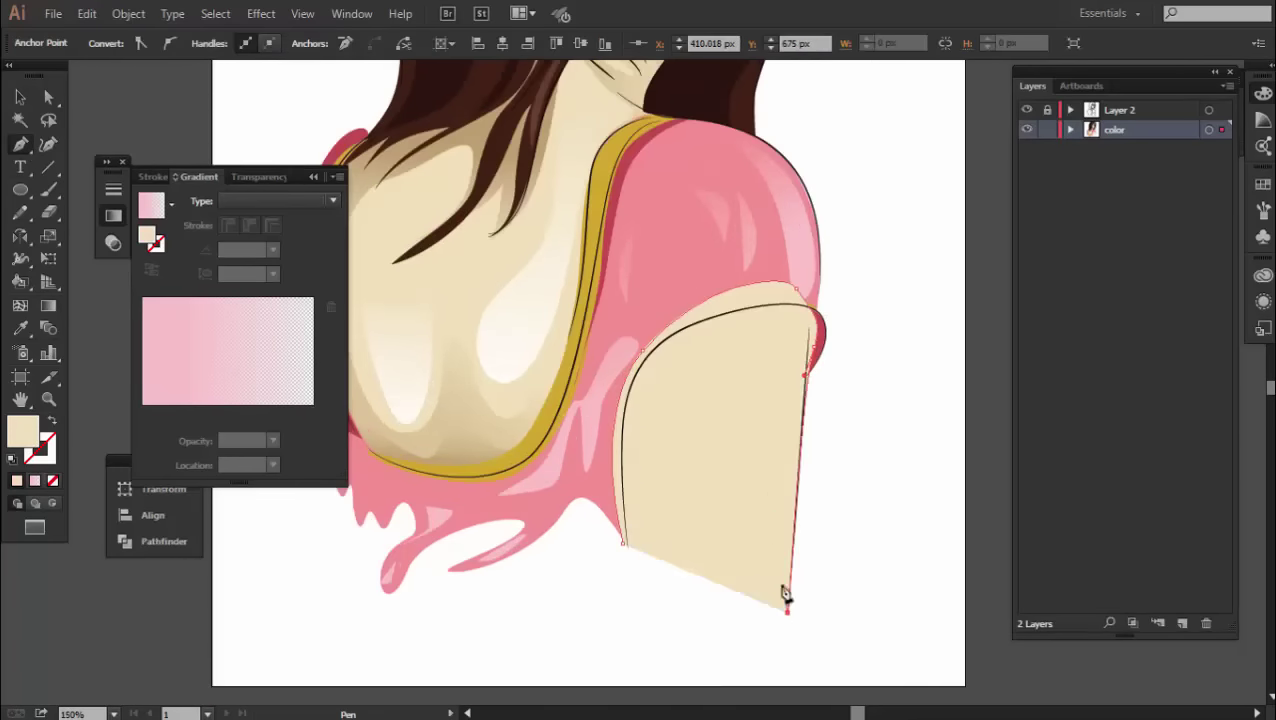
pyautogui.click(749, 519)
pyautogui.click(728, 396)
pyautogui.click(706, 543)
pyautogui.click(690, 412)
pyautogui.click(655, 566)
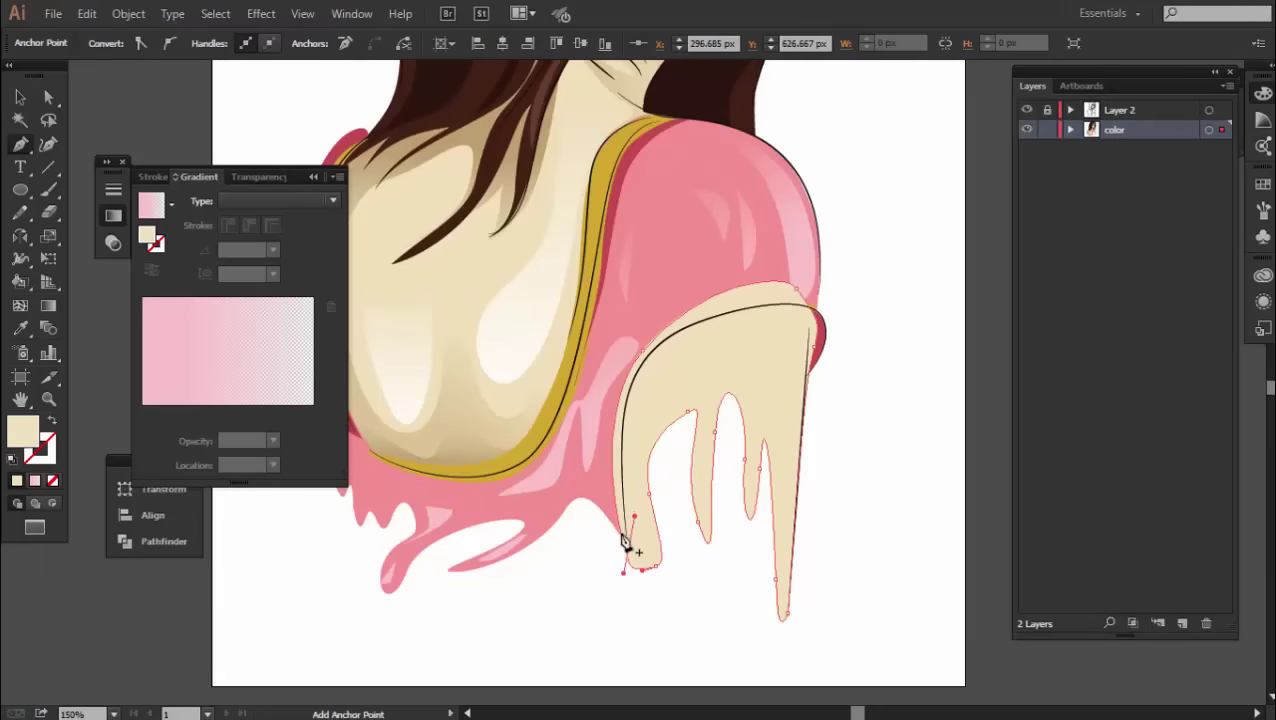
pyautogui.click(626, 548)
# Zoom out to the whole figure, reselect the beige arm shape, and zoom back in.
pyautogui.press('v')
pyautogui.hotkey('ctrl', 'shift', 'a')
pyautogui.hotkey('ctrl', '-')
pyautogui.hotkey('ctrl', '-')
pyautogui.hotkey('ctrl', '-')
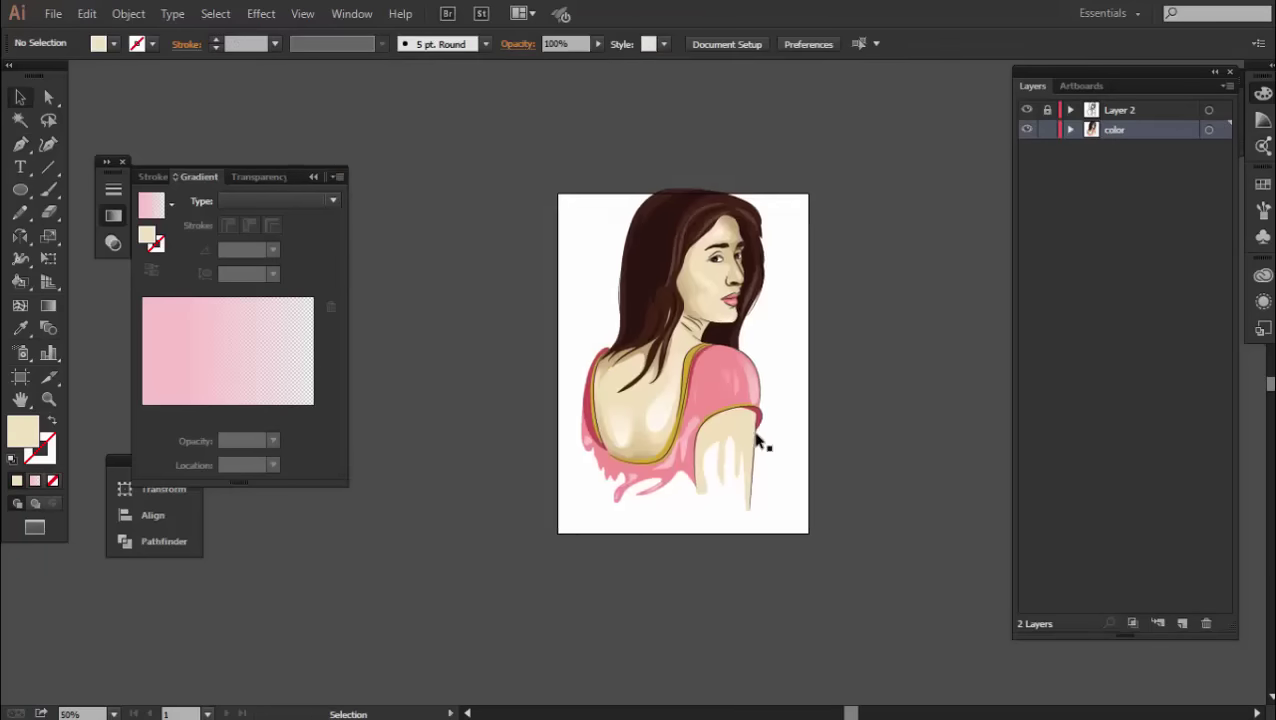
pyautogui.hotkey('ctrl', '1')
pyautogui.click(533, 451)
pyautogui.press('p')
pyautogui.hotkey('ctrl', '+')
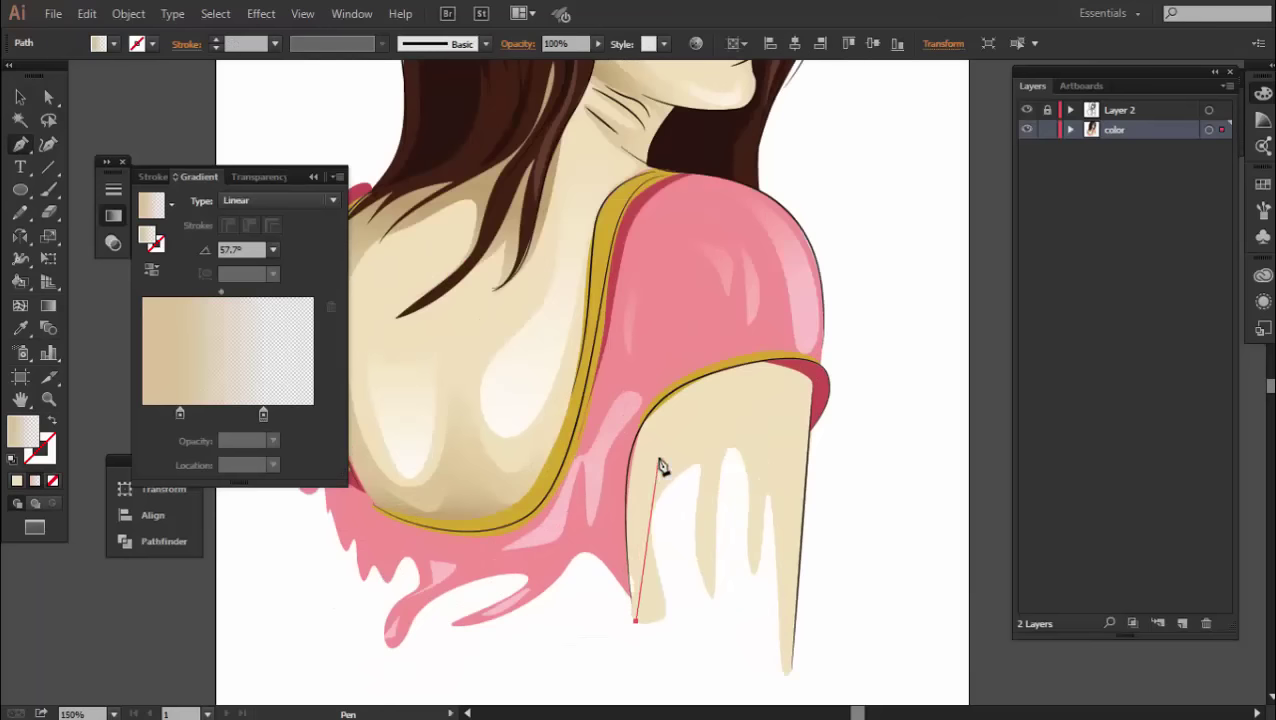
# Draw a second drip-edged shading path from shoulder to arm bottom, undoing misplaced anchors.
pyautogui.click(710, 441)
pyautogui.click(762, 423)
pyautogui.click(764, 466)
pyautogui.click(789, 413)
pyautogui.click(794, 588)
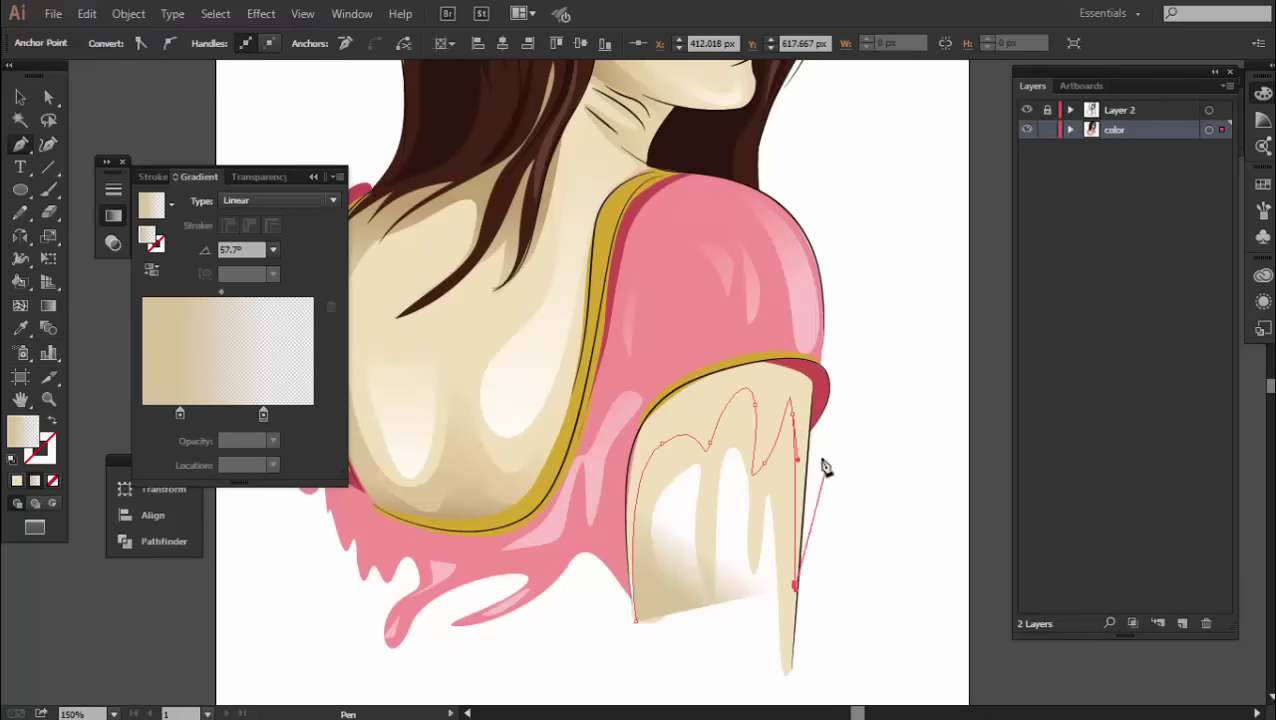
pyautogui.click(764, 326)
pyautogui.hotkey('ctrl', 'z')
pyautogui.hotkey('ctrl', 'z')
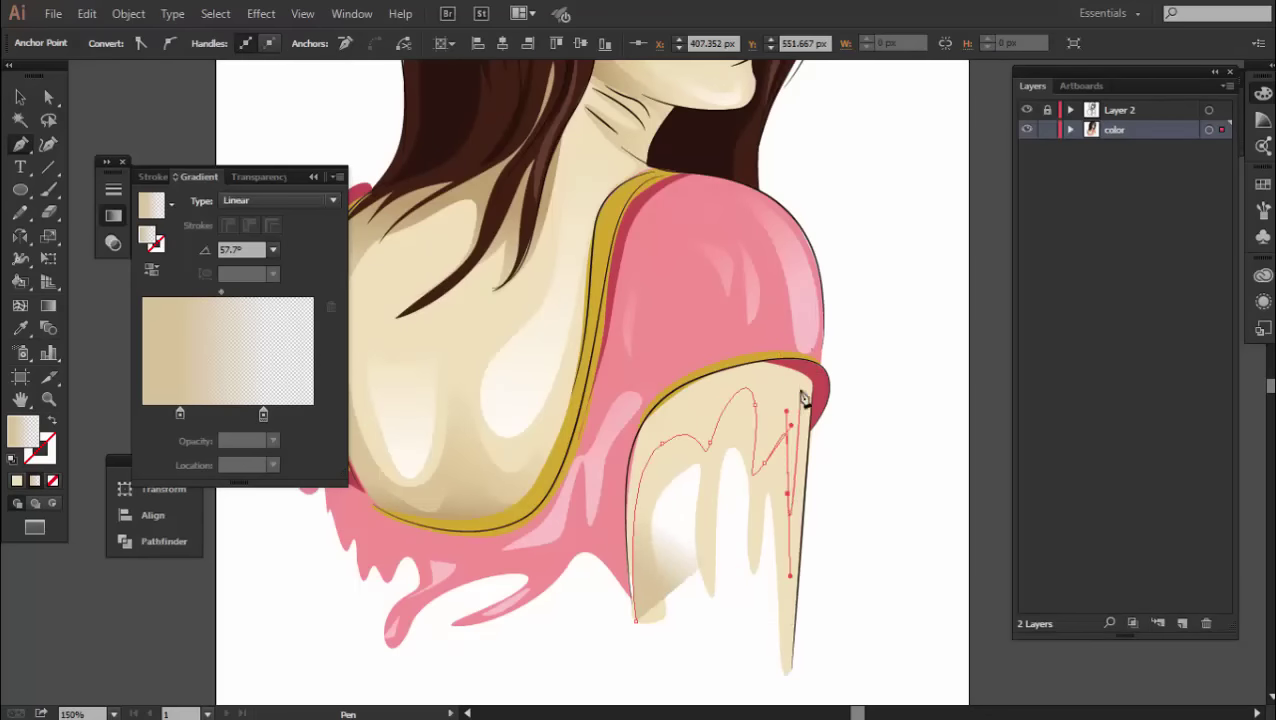
pyautogui.click(800, 352)
pyautogui.click(658, 362)
pyautogui.click(607, 425)
pyautogui.moveTo(620, 620); pyautogui.dragTo(643, 640)
pyautogui.hotkey('ctrl', 'z')
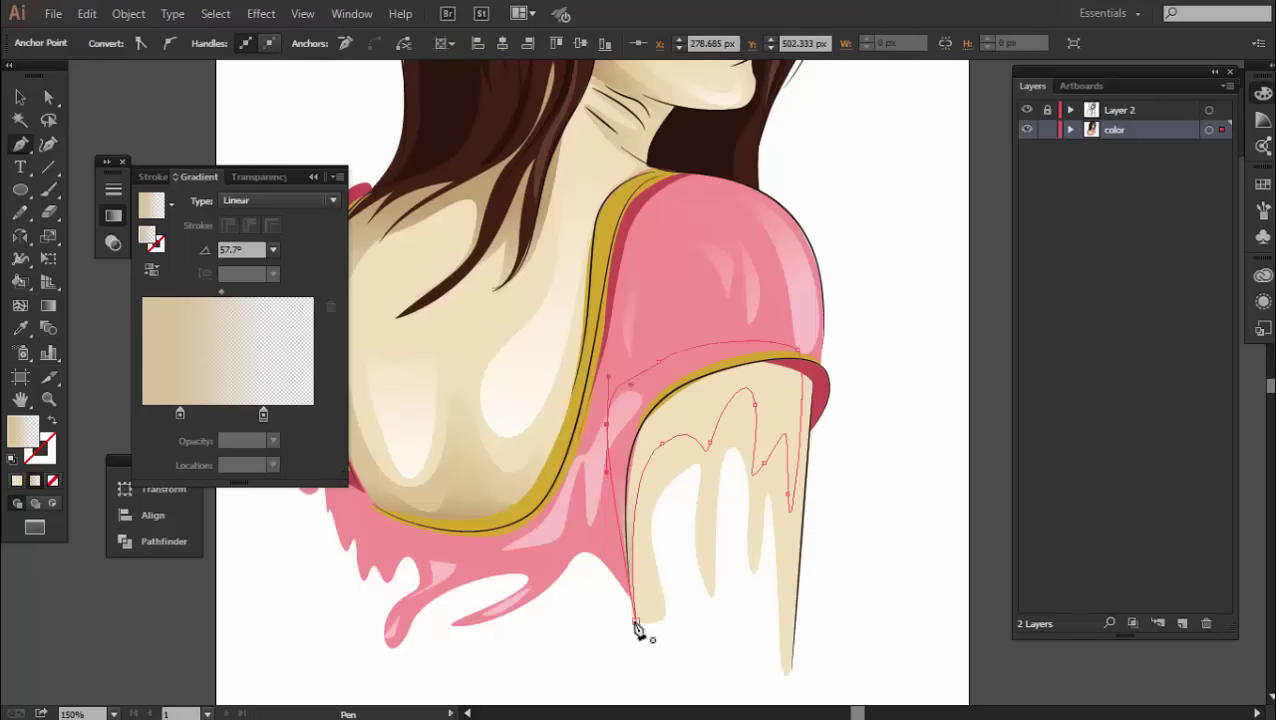
# Drag the shading's linear gradient down the arm at about -80.3°, then deselect.
pyautogui.press('g')
pyautogui.moveTo(618, 584); pyautogui.dragTo(692, 470)
pyautogui.moveTo(705, 374); pyautogui.dragTo(701, 476)
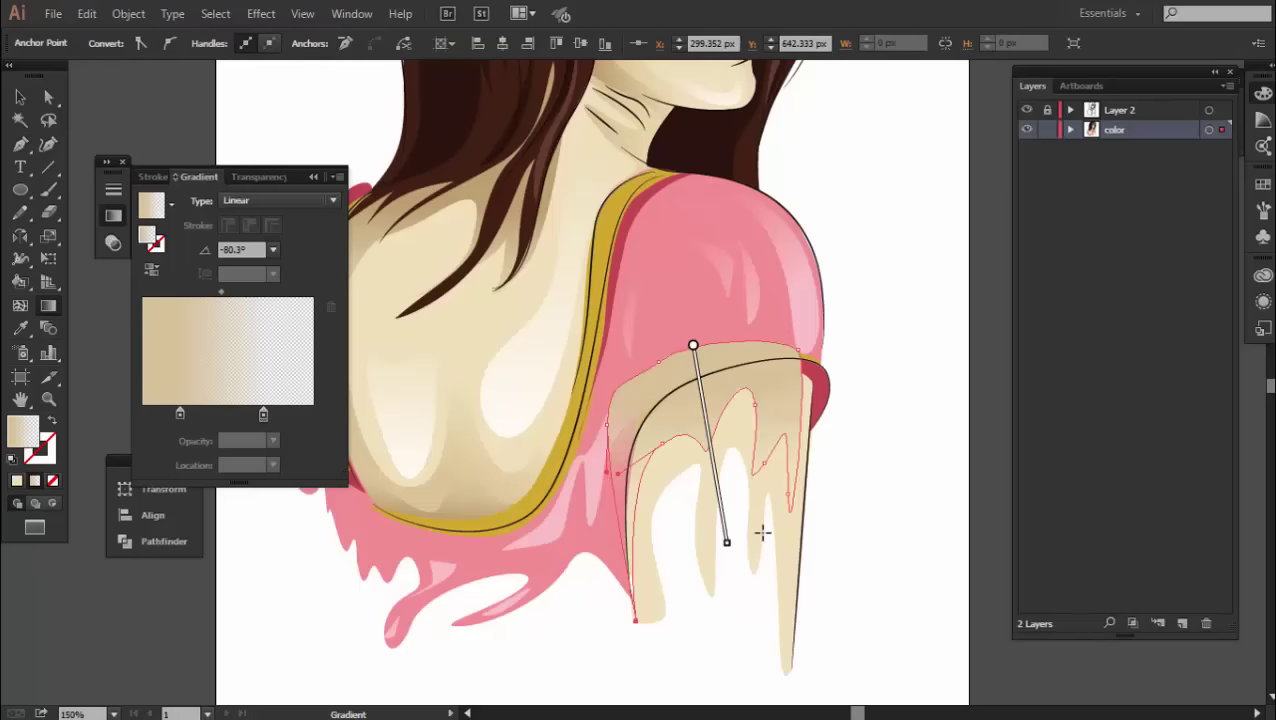
pyautogui.press('v')
pyautogui.hotkey('ctrl', 'shift', 'a')
# Zoom out from the arm and select the brown shadow under the nose.
pyautogui.hotkey('ctrl', '-')
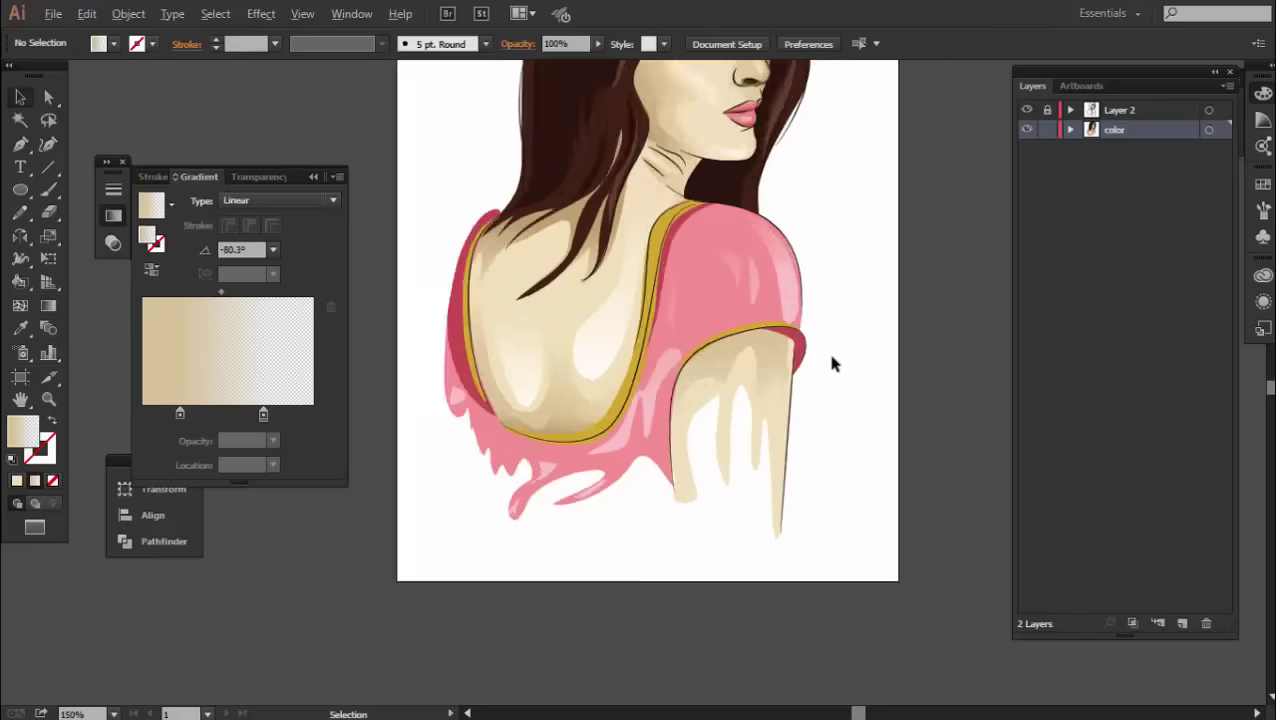
pyautogui.scroll(2, 810, 400)
pyautogui.scroll(-4, 797, 293)
pyautogui.scroll(3, 797, 293)
pyautogui.scroll(3, 648, 340)
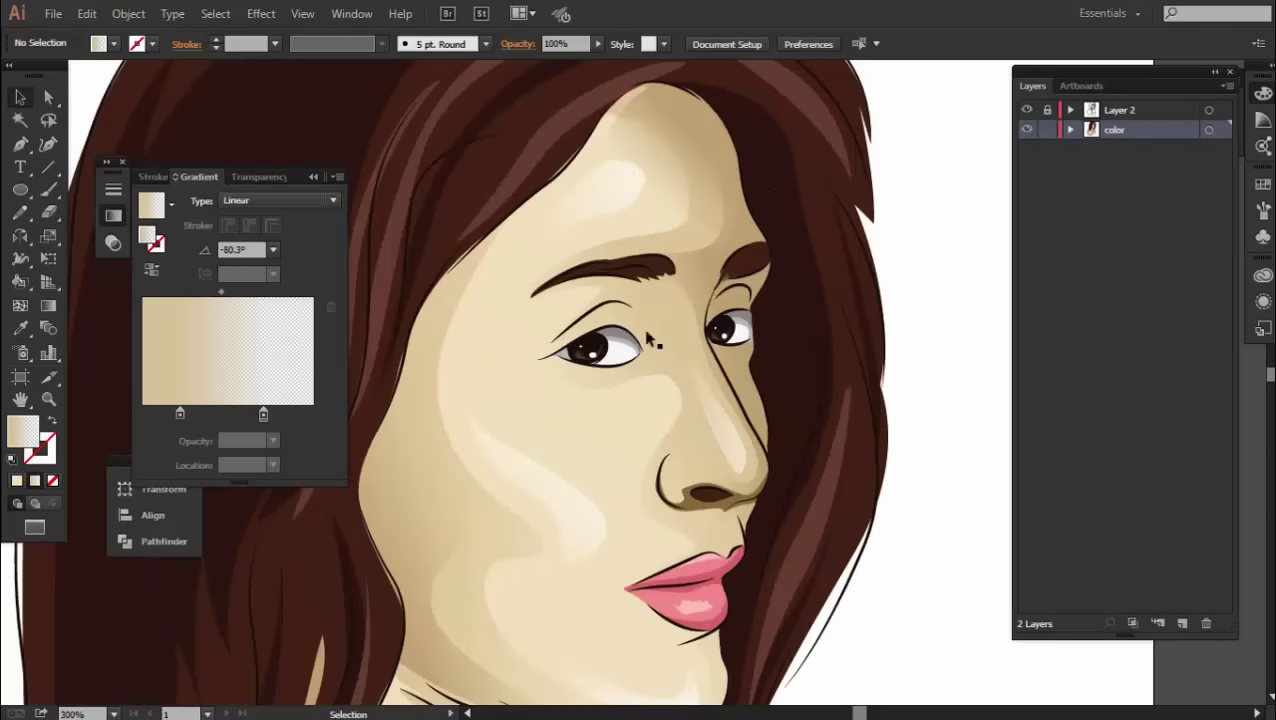
pyautogui.click(705, 492)
pyautogui.scroll(3, 693, 491)
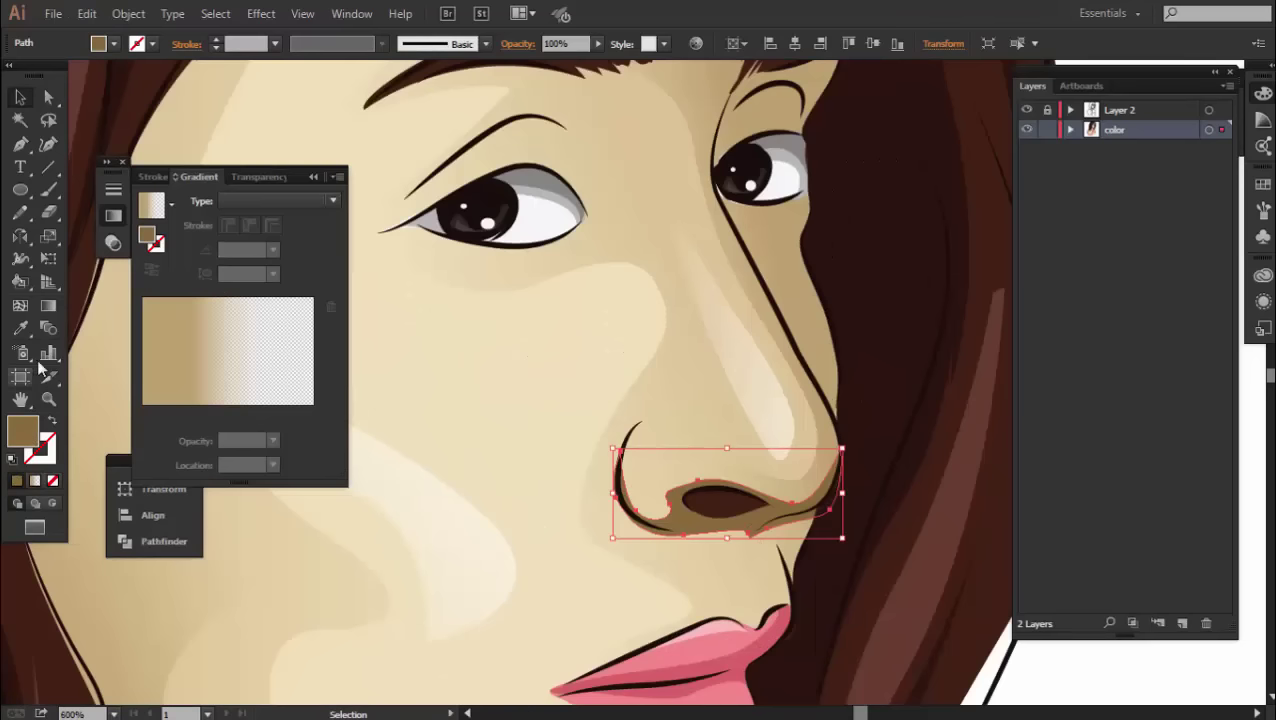
# Give the nose shadow a two-stop linear gradient with the end stop at 0% opacity.
pyautogui.click(147, 385)
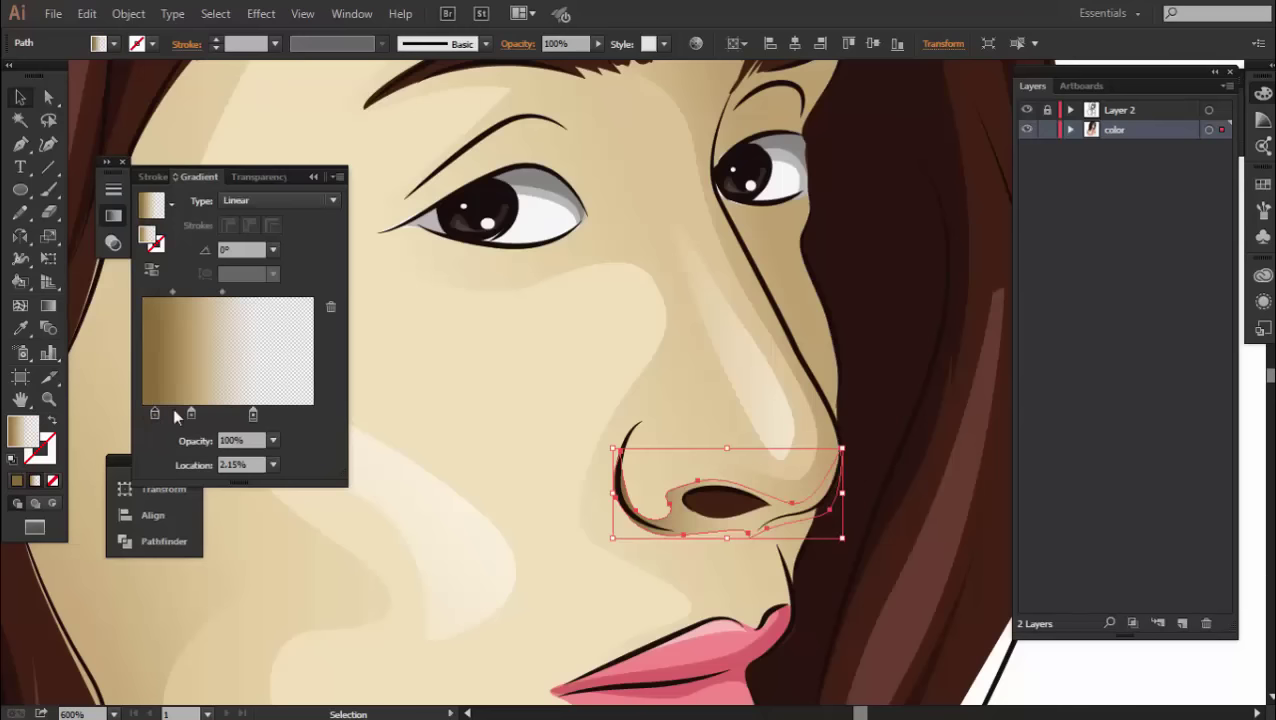
pyautogui.moveTo(253, 413); pyautogui.dragTo(253, 445)
pyautogui.moveTo(191, 413); pyautogui.dragTo(186, 440)
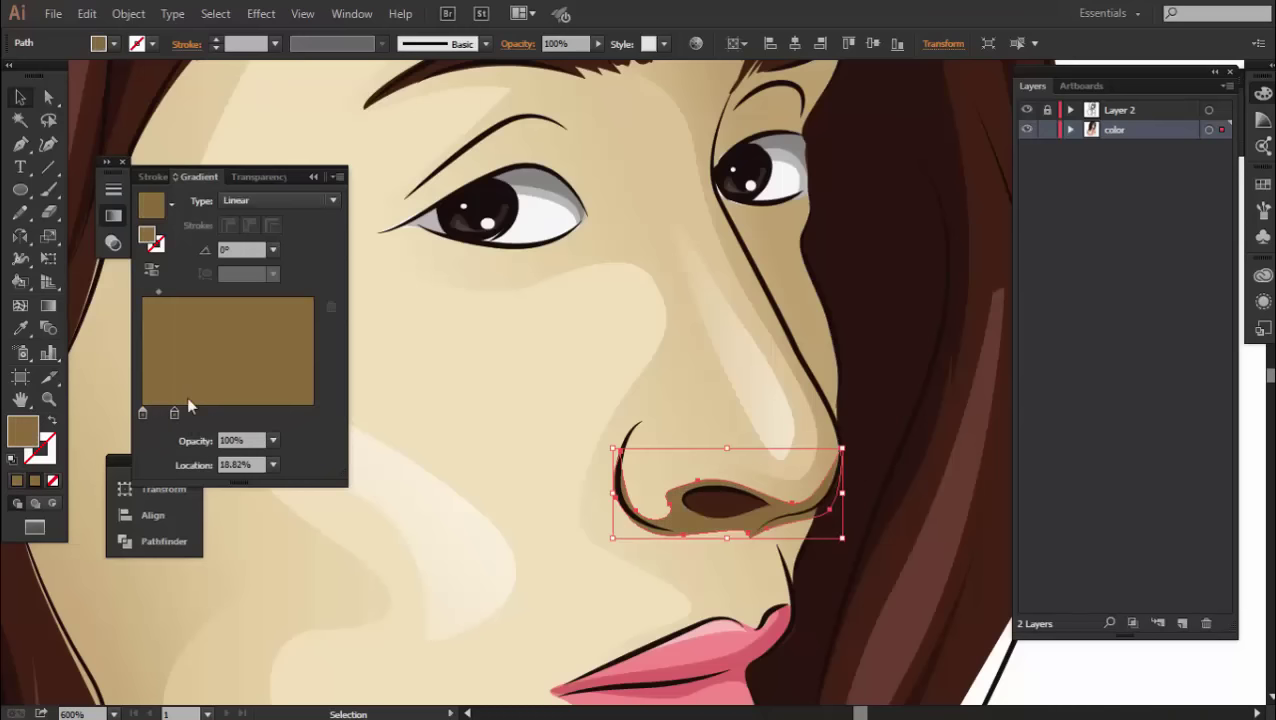
pyautogui.click(273, 440)
pyautogui.click(294, 460)
# Angle the brown fade diagonally across the nose shadow, deselect, and zoom in on the nose.
pyautogui.press('g')
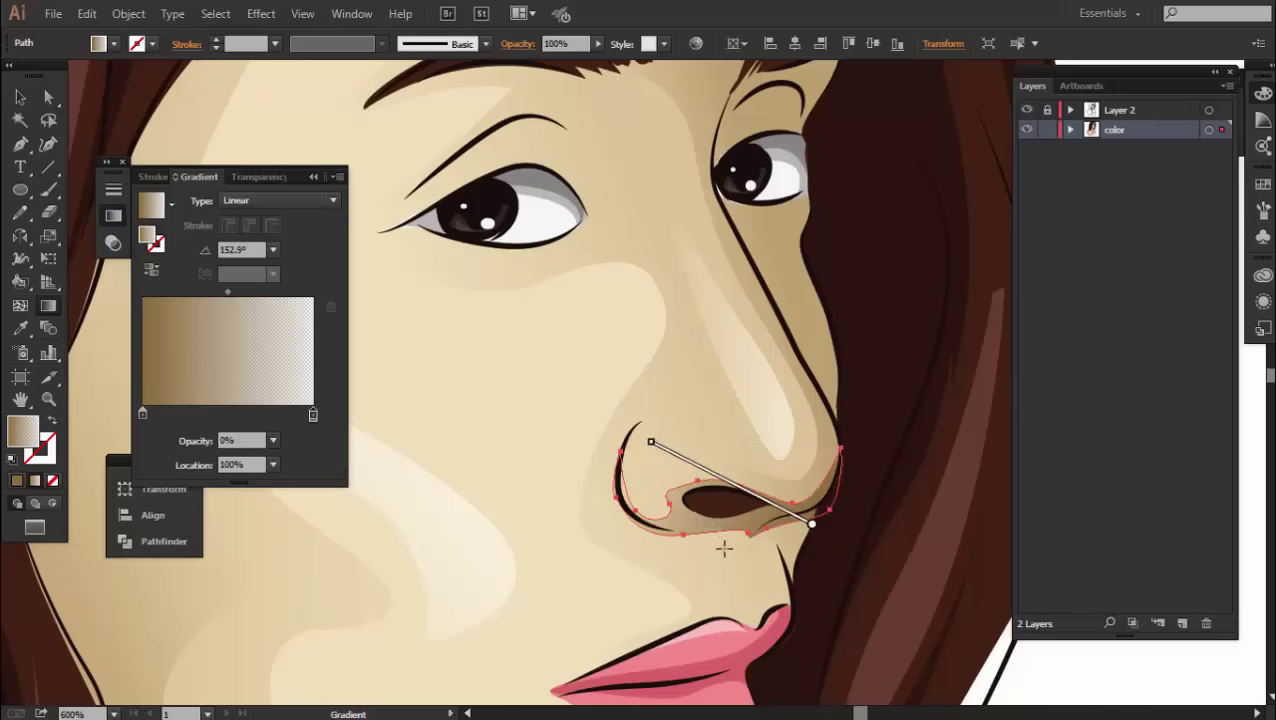
pyautogui.moveTo(747, 492); pyautogui.dragTo(618, 396)
pyautogui.press('v')
pyautogui.hotkey('ctrl', 'shift', 'a')
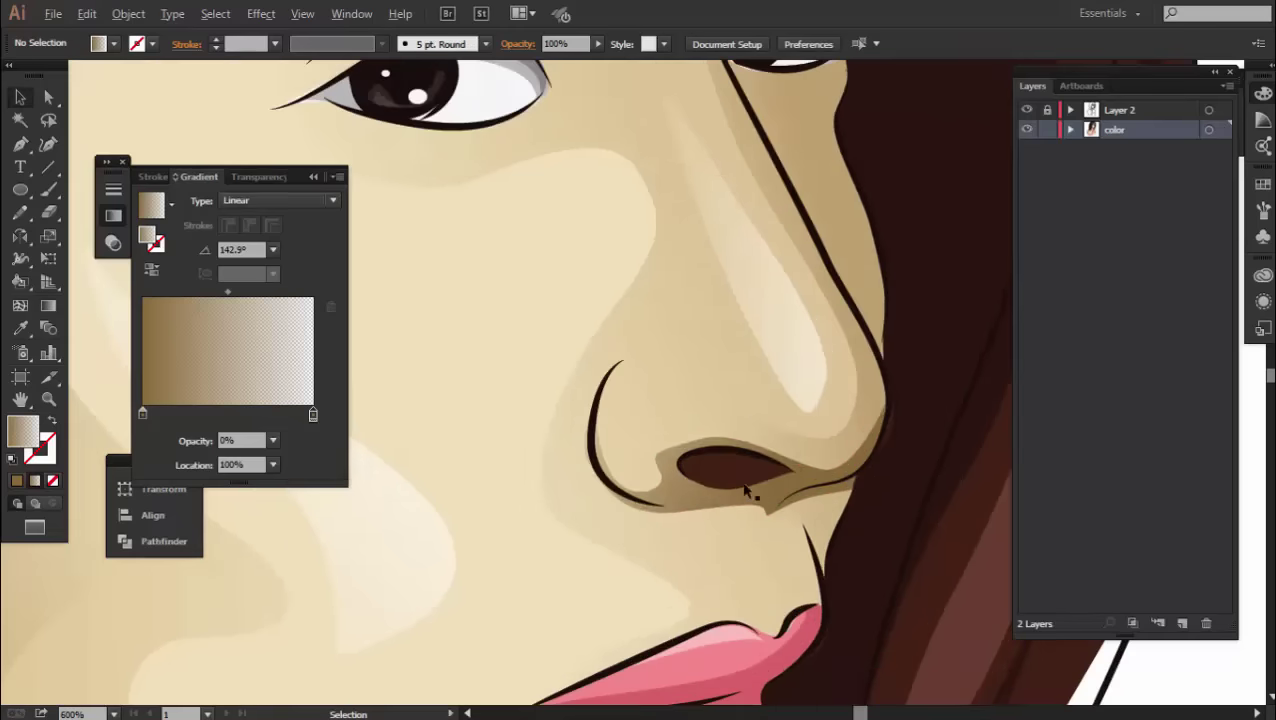
pyautogui.hotkey('ctrl', '-')
pyautogui.hotkey('ctrl', '-')
pyautogui.hotkey('ctrl', '-')
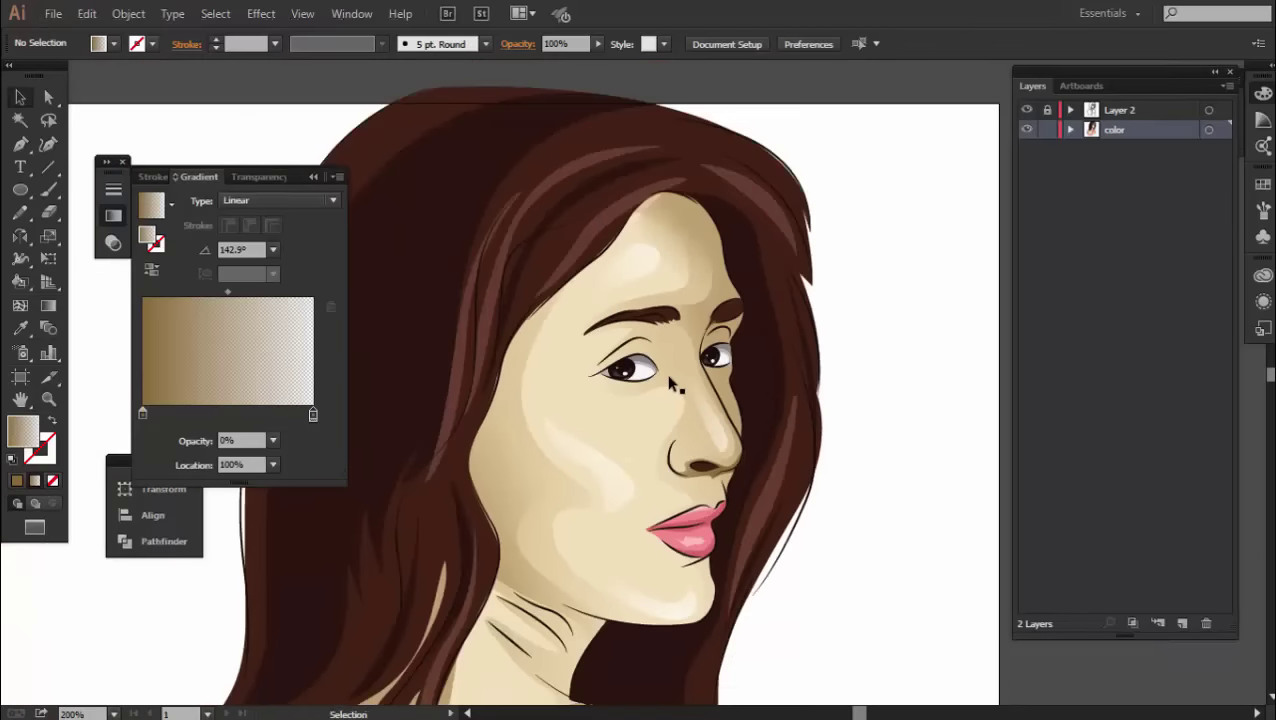
pyautogui.hotkey('ctrl', '+')
pyautogui.hotkey('ctrl', '+')
pyautogui.hotkey('ctrl', '+')
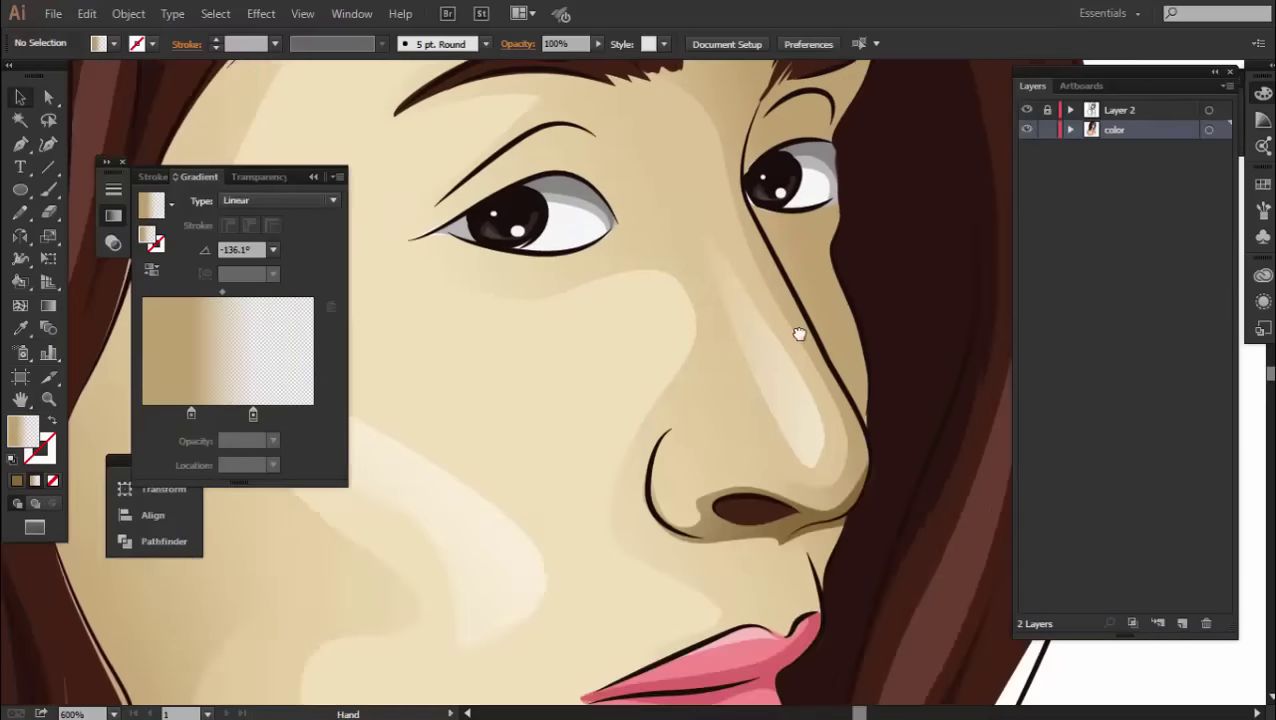
# Draw eyelid shading paths, curving the lower eyelid and the upper edge above the eye.
pyautogui.click(799, 349)
pyautogui.hotkey('ctrl', 'shift', 'a')
pyautogui.press('p')
pyautogui.hotkey('ctrl', '+')
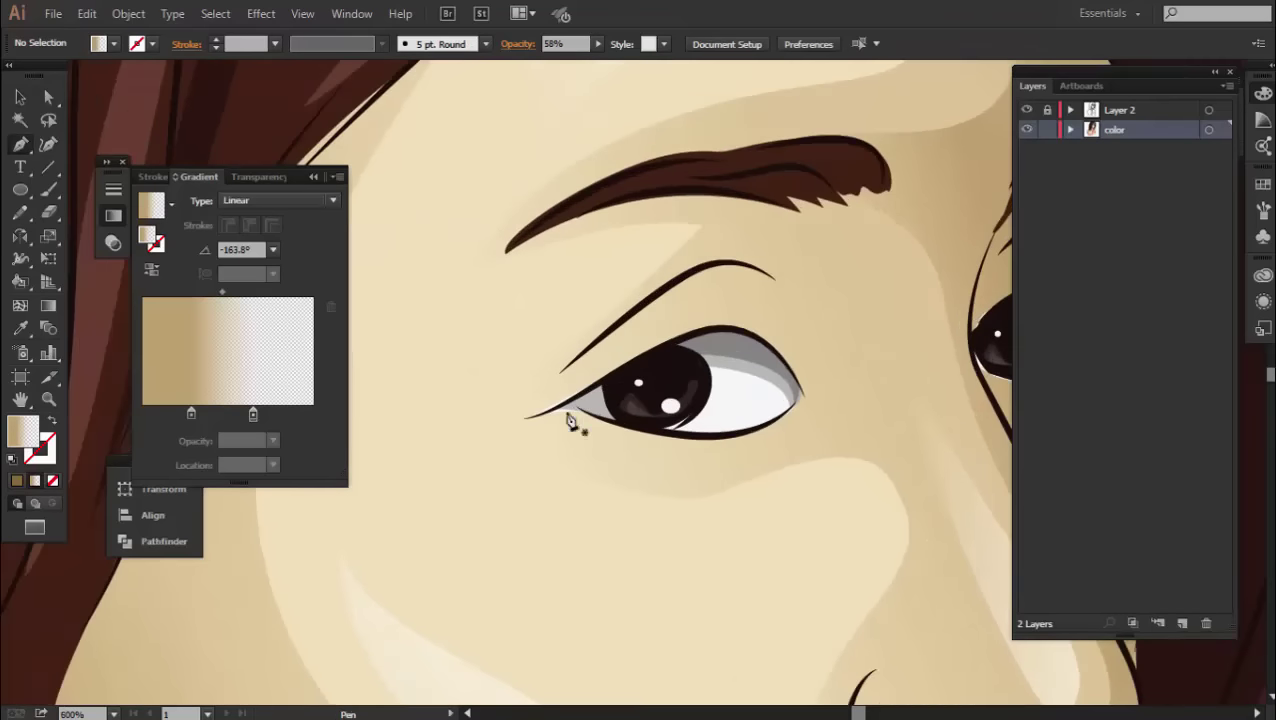
pyautogui.click(506, 438)
pyautogui.click(637, 434)
pyautogui.click(731, 460)
pyautogui.moveTo(879, 443)
pyautogui.mouseDown()
pyautogui.moveTo(936, 397)
pyautogui.moveTo(829, 364)
pyautogui.mouseUp()
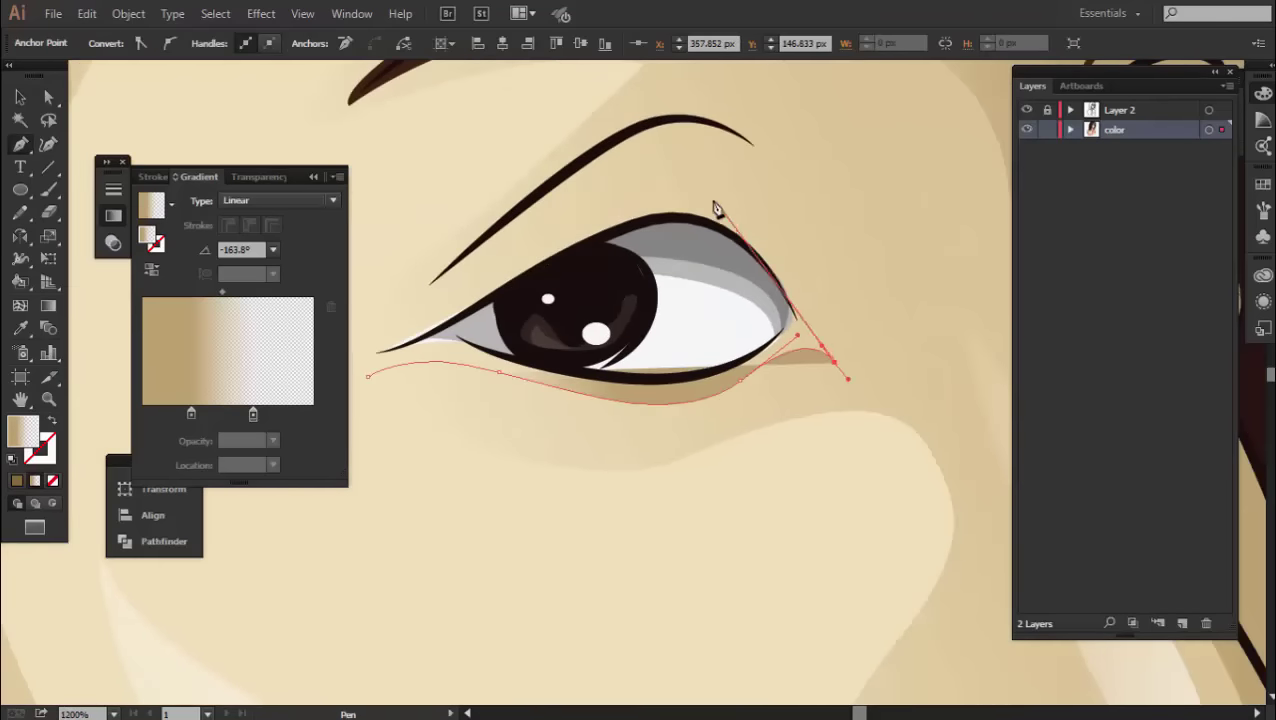
pyautogui.moveTo(715, 208); pyautogui.dragTo(570, 213)
pyautogui.click(545, 225)
pyautogui.moveTo(806, 188); pyautogui.dragTo(824, 171)
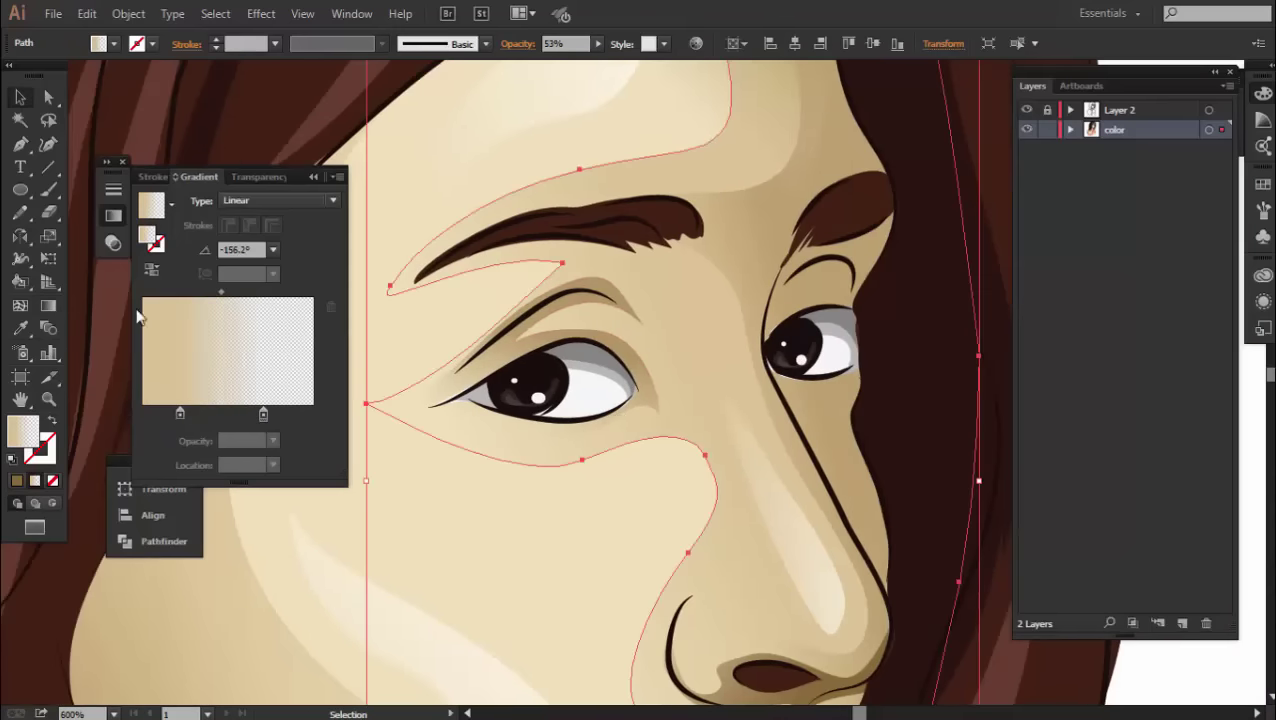
# Apply and angle a gradient across the face shadow, then select the upper eyelid shadow in outline view.
pyautogui.moveTo(365, 621); pyautogui.dragTo(834, 419)
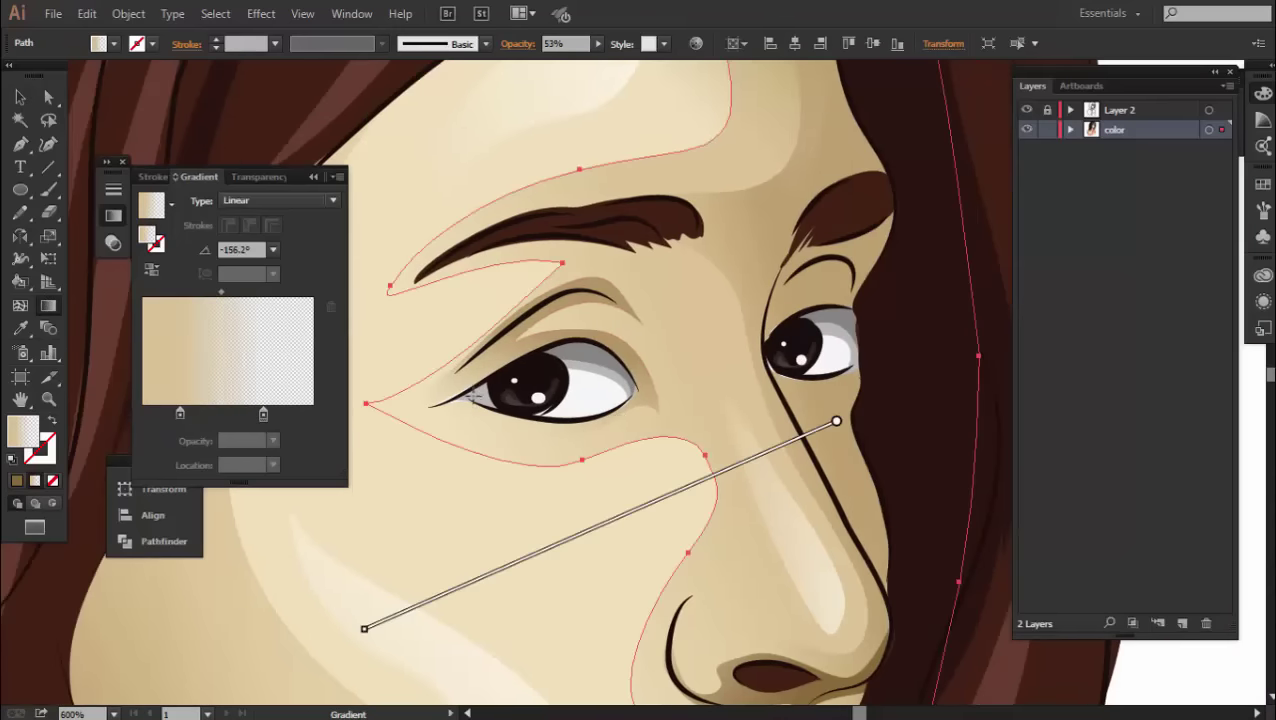
pyautogui.moveTo(680, 493); pyautogui.dragTo(550, 571)
pyautogui.press('v')
pyautogui.click(590, 300)
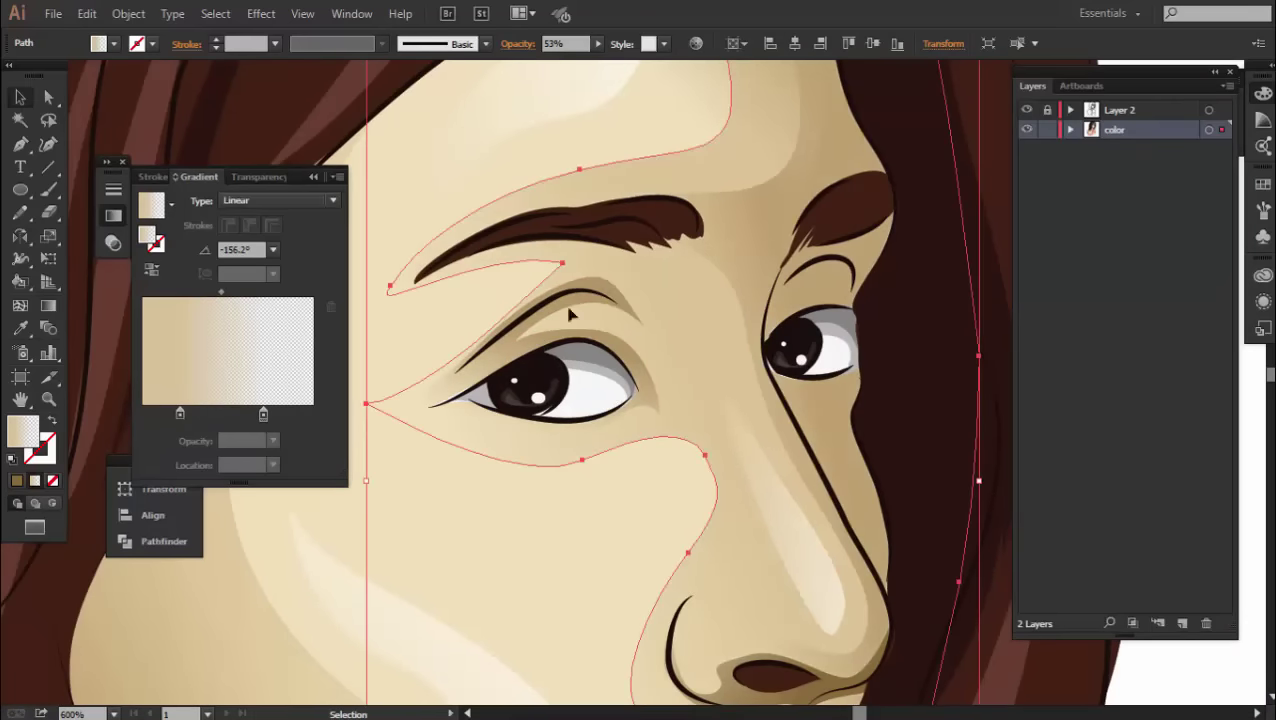
pyautogui.hotkey('ctrl', 'y')
pyautogui.keyDown('ctrl'); pyautogui.click(620, 298); pyautogui.keyUp('ctrl')
pyautogui.hotkey('ctrl', 'y')
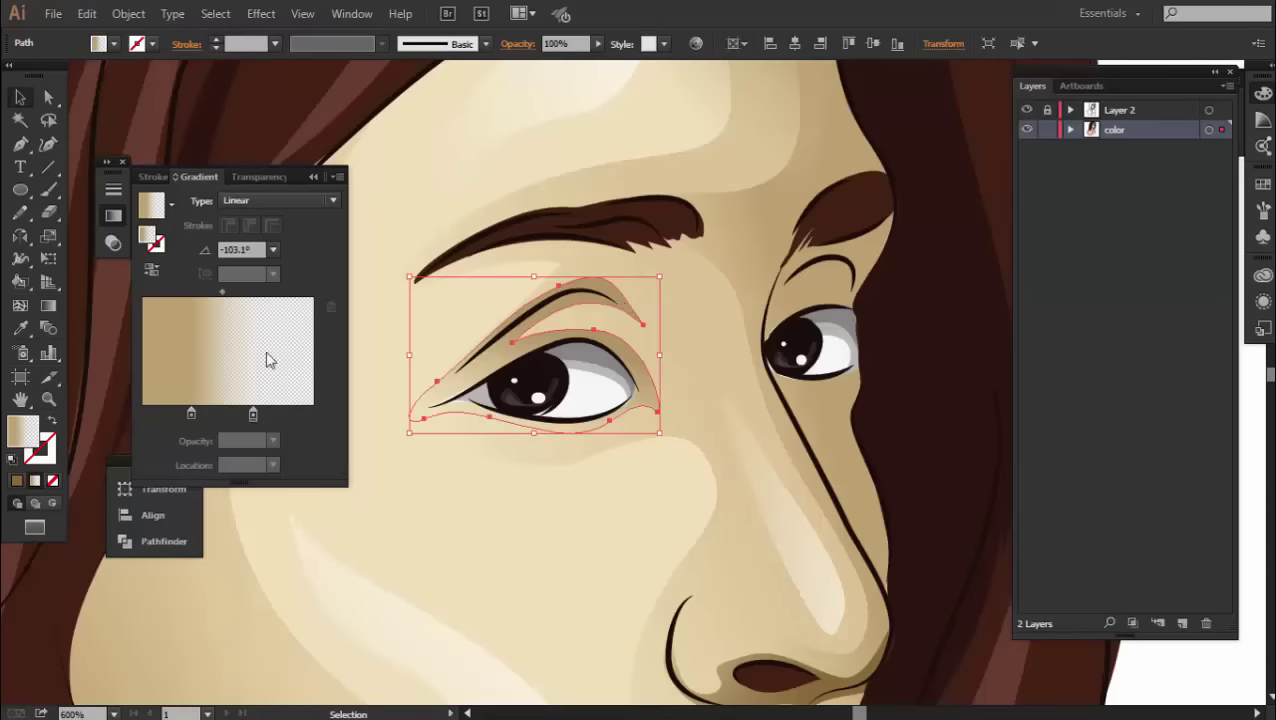
# Angle the eyelid shadow's gradient across the eye and deselect it.
pyautogui.click(48, 305)
pyautogui.moveTo(550, 441); pyautogui.dragTo(706, 270)
pyautogui.moveTo(430, 405); pyautogui.dragTo(658, 352)
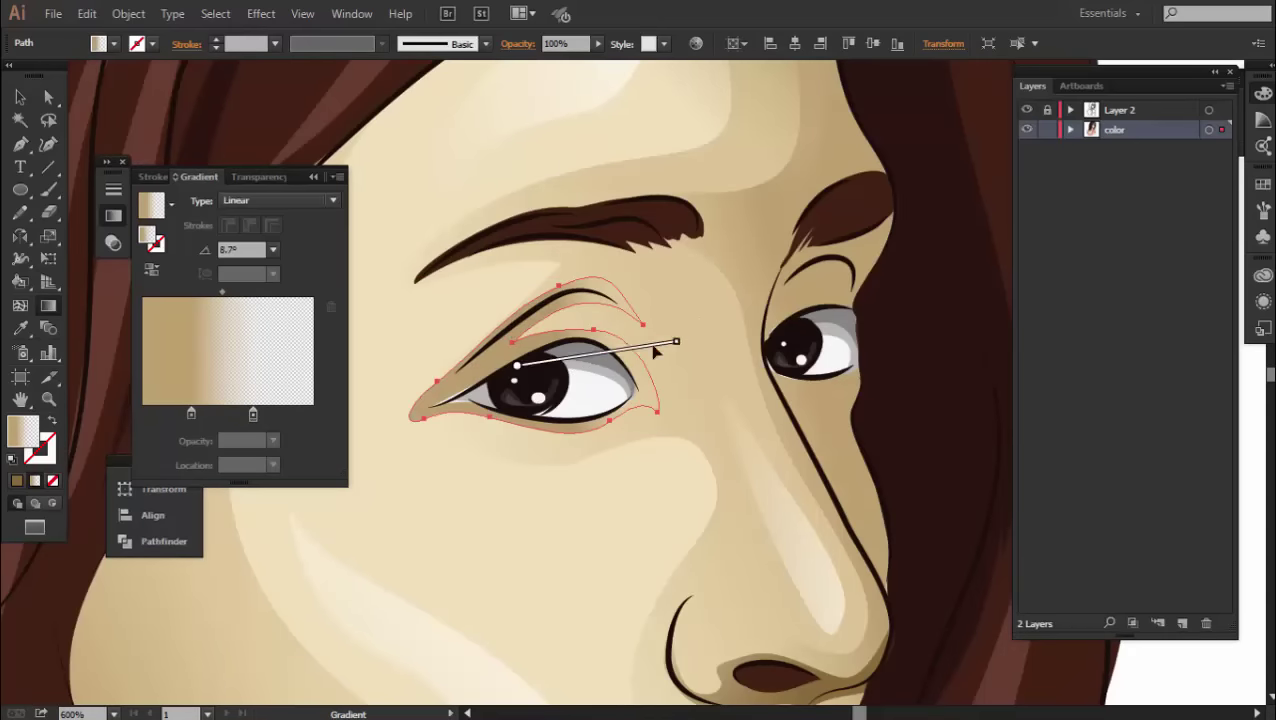
pyautogui.hotkey('shift', 'ctrl', 'a')
pyautogui.press('v')
# Use outline view to reselect the upper-eyelid shadow shape.
pyautogui.scroll(-4, 762, 362)
pyautogui.scroll(2, 820, 436)
pyautogui.scroll(2, 639, 307)
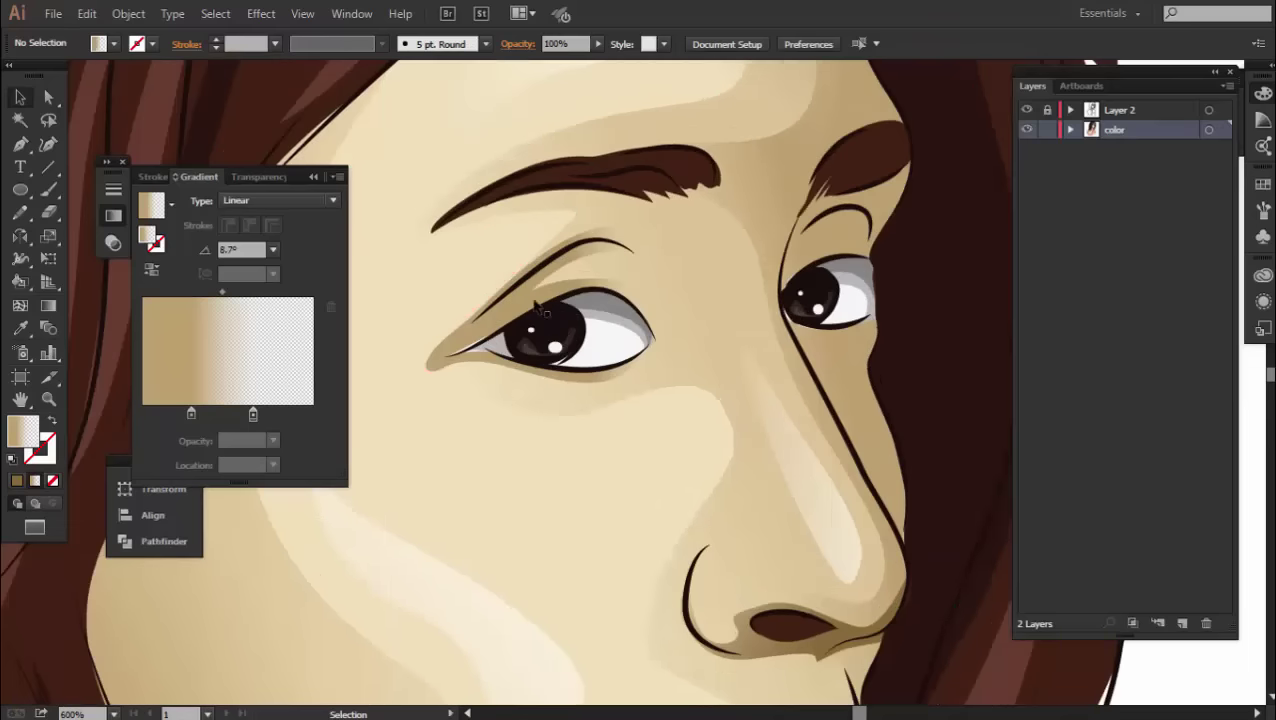
pyautogui.click(458, 350)
pyautogui.hotkey('ctrl', 'y')
pyautogui.keyDown('ctrl'); pyautogui.click(462, 335); pyautogui.keyUp('ctrl')
pyautogui.hotkey('ctrl', 'y')
# Re-angle the eyelid shadow's tan gradient to about -147.4°, then deselect.
pyautogui.press('g')
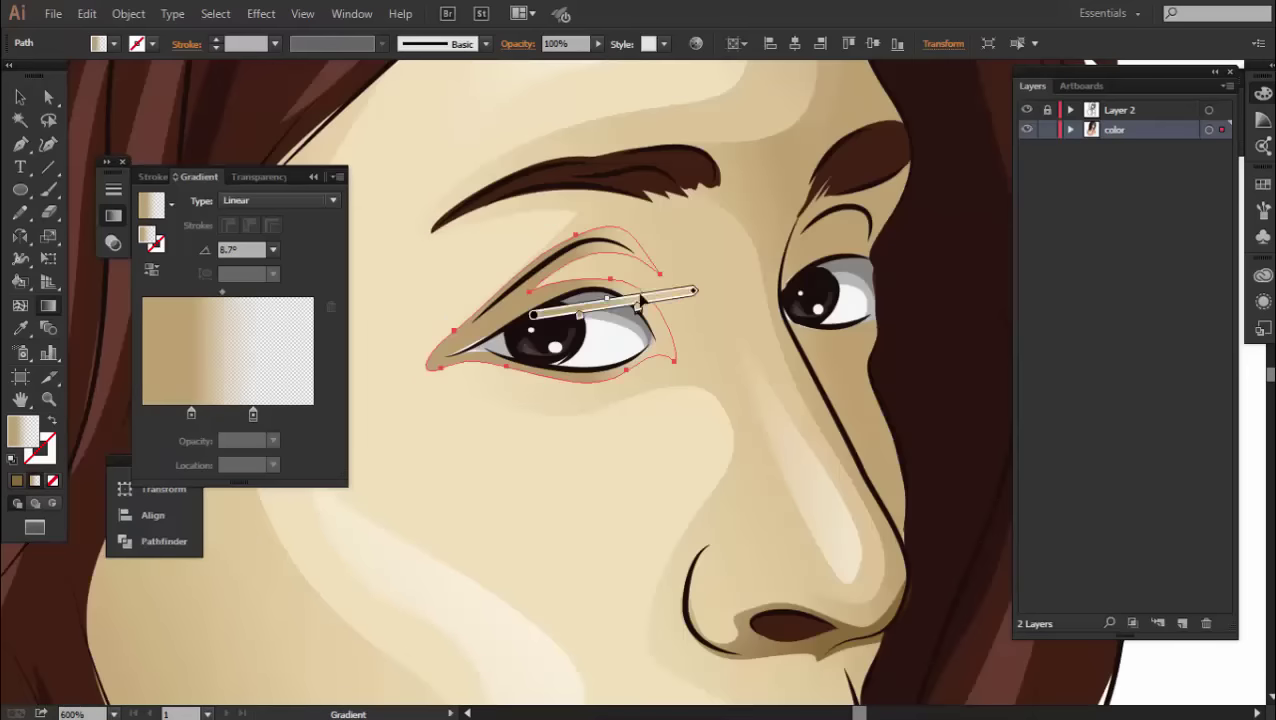
pyautogui.moveTo(645, 292); pyautogui.dragTo(515, 310)
pyautogui.moveTo(610, 280); pyautogui.dragTo(500, 350)
pyautogui.press('v')
pyautogui.hotkey('shift', 'ctrl', 'a')
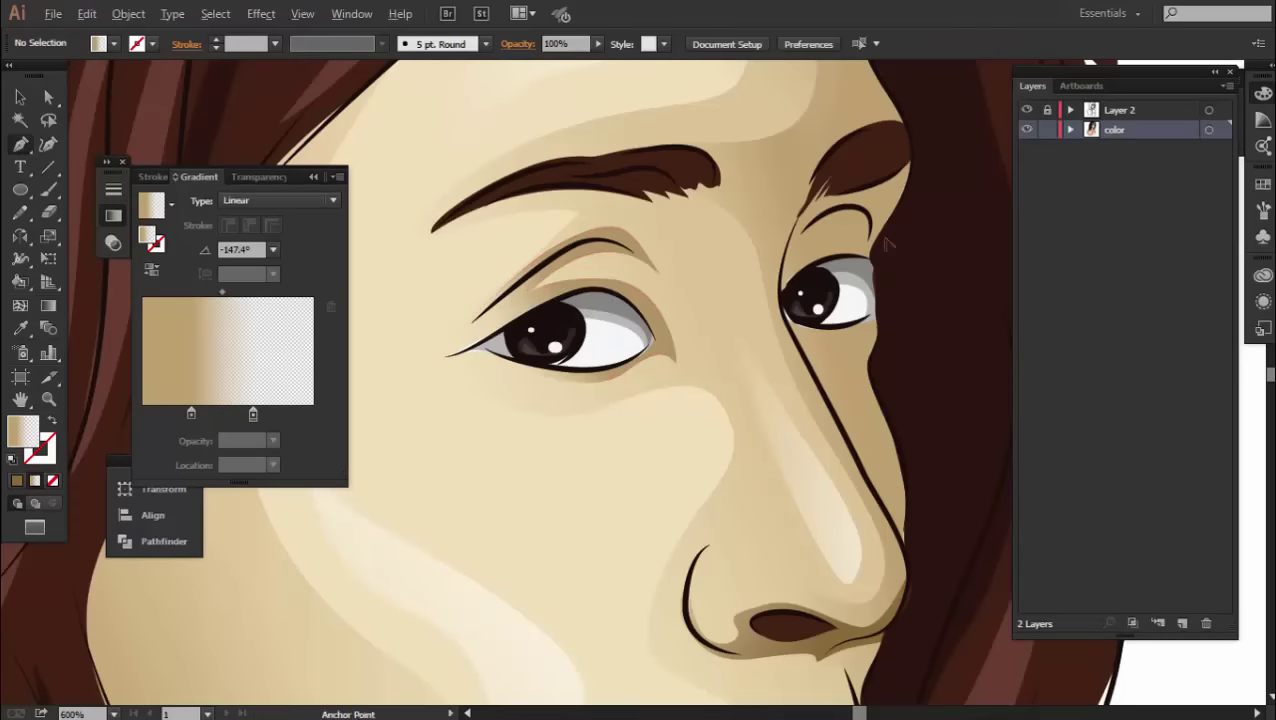
pyautogui.scroll(2, 886, 243)
# Draw a curved shadow path over the far eye and down the cheek edge.
pyautogui.click(690, 256)
pyautogui.moveTo(800, 196); pyautogui.dragTo(852, 200)
pyautogui.click(848, 240)
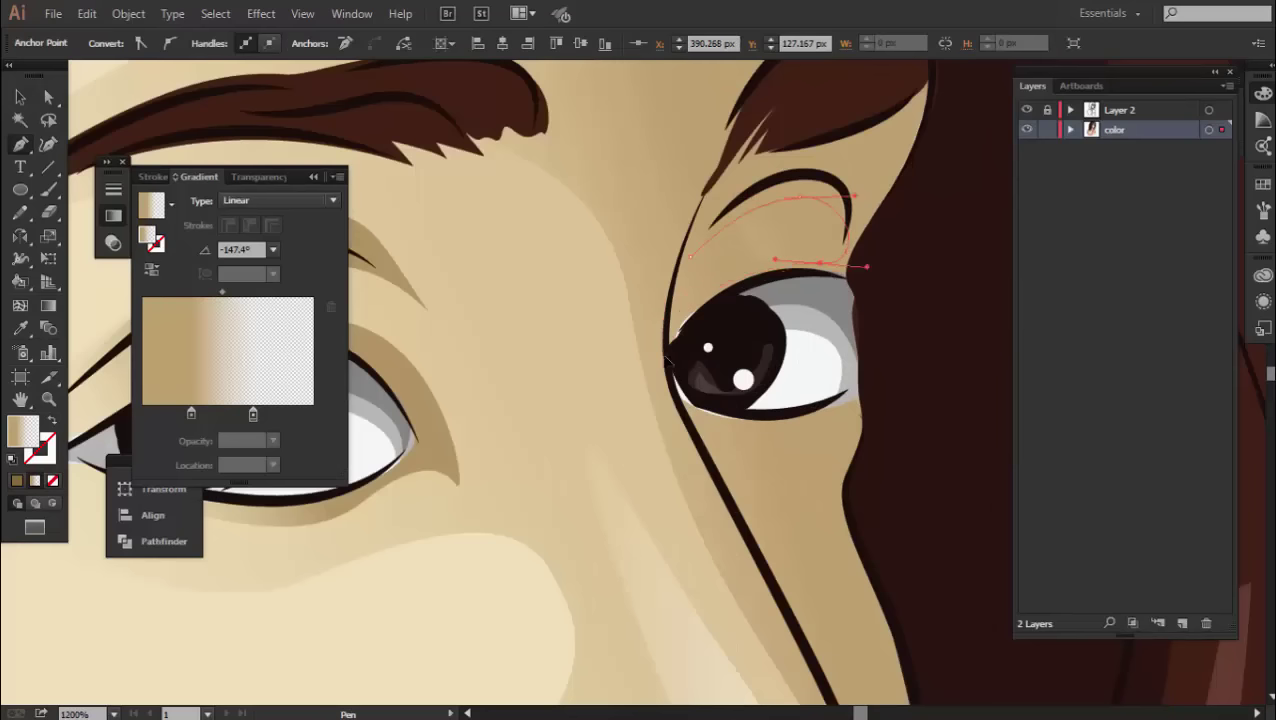
pyautogui.moveTo(738, 543); pyautogui.dragTo(683, 415)
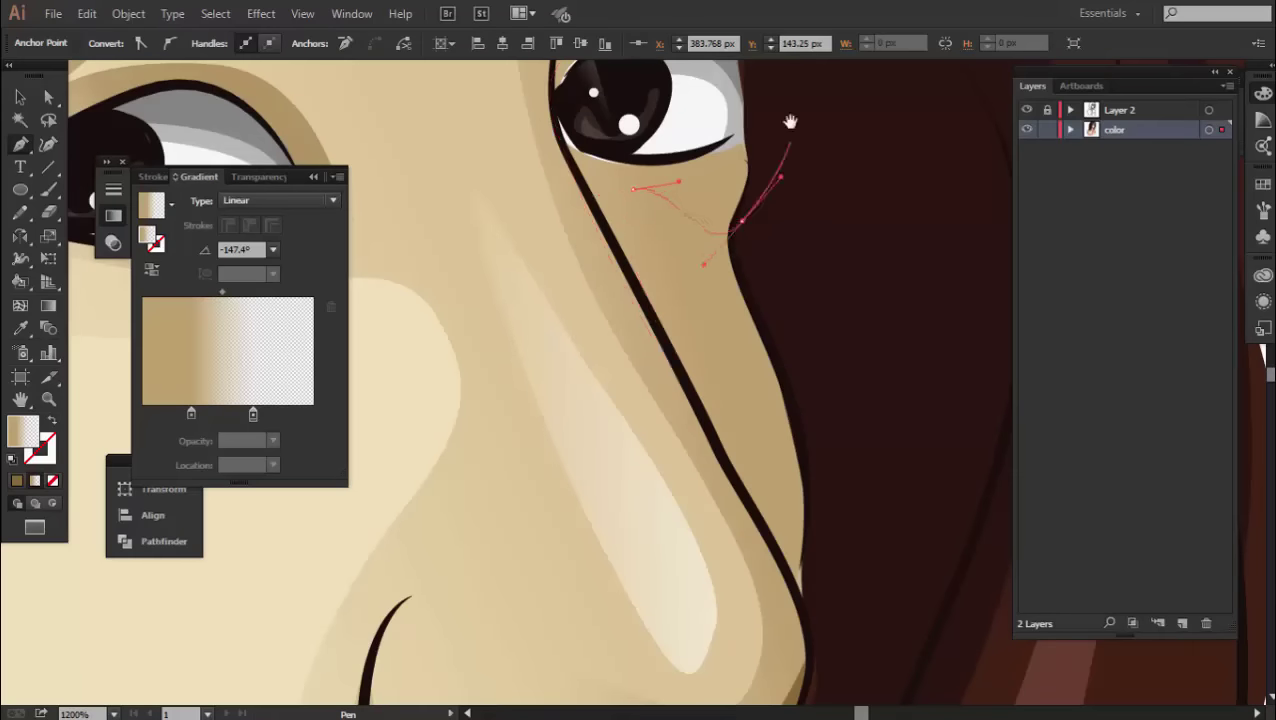
pyautogui.moveTo(790, 121); pyautogui.dragTo(777, 349)
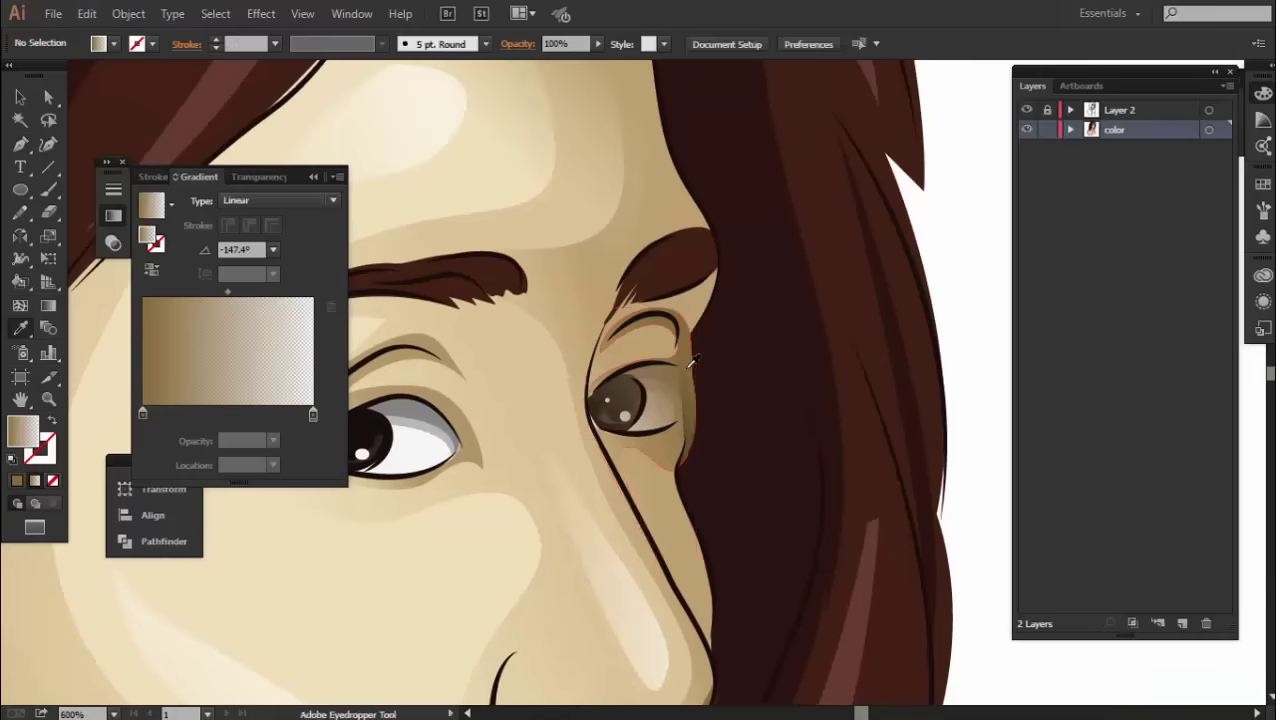
# Deselect the new eye shadow and zoom out to view the whole artboard.
pyautogui.hotkey('ctrl', 'shift', 'a')
pyautogui.hotkey('ctrl', '-')
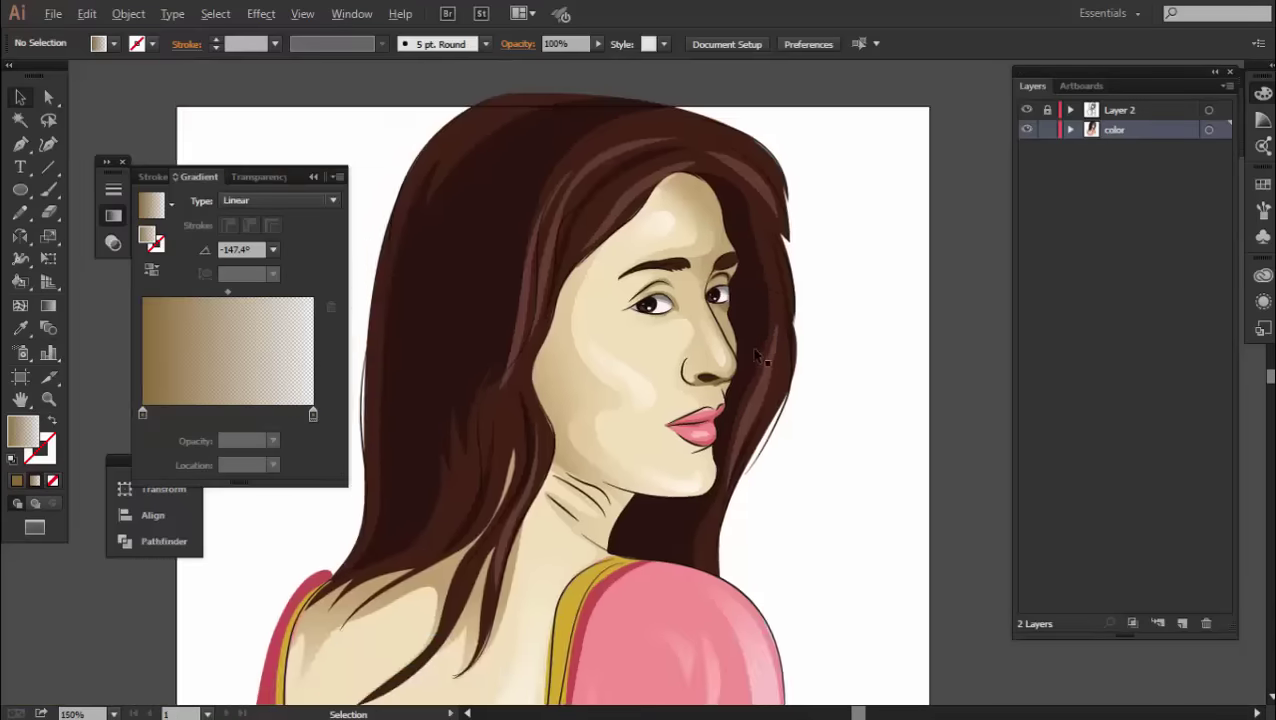
pyautogui.scroll(2, 760, 355)
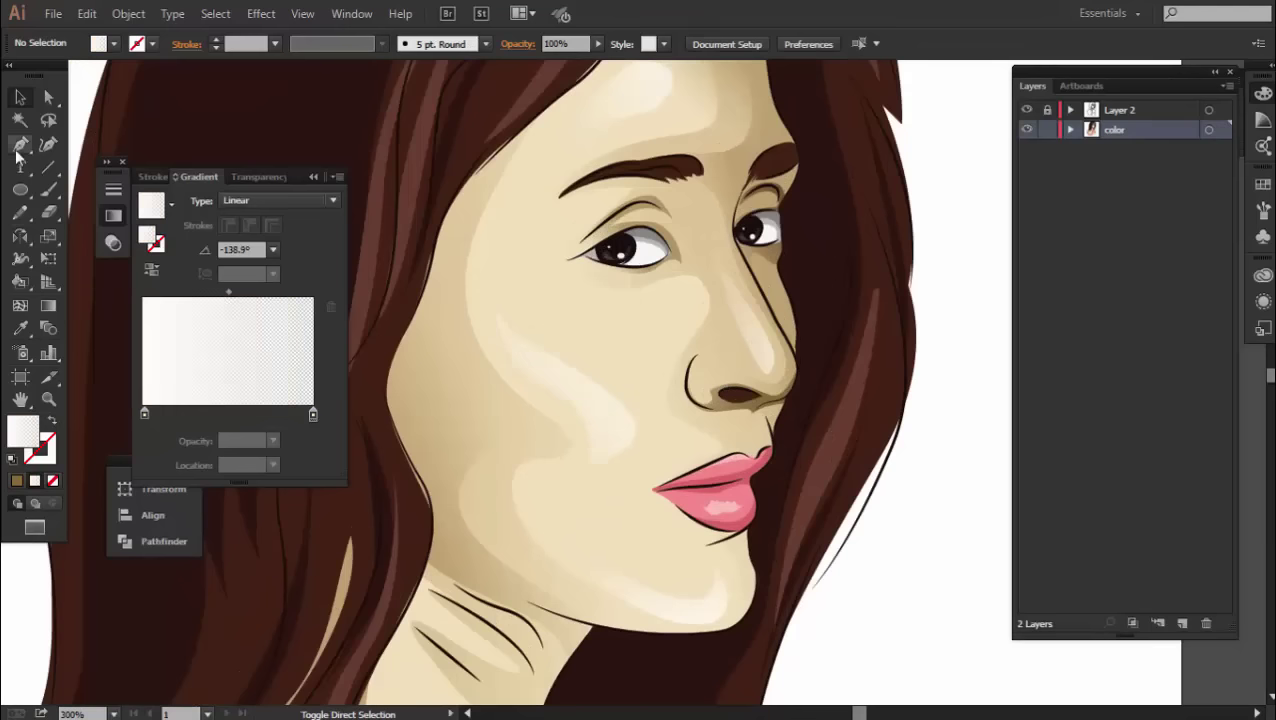
pyautogui.hotkey('ctrl', 'shift', 'a')
pyautogui.scroll(-2, 666, 416)
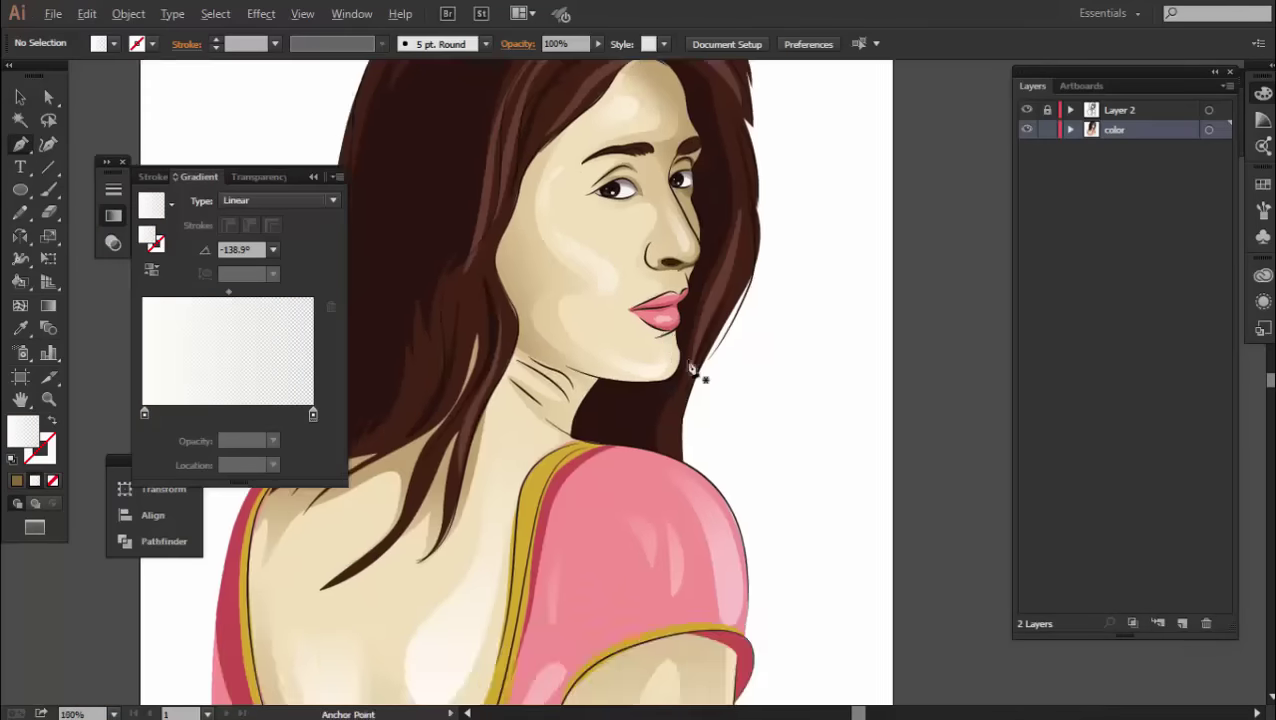
pyautogui.scroll(-3, 700, 370)
pyautogui.scroll(2, 703, 288)
pyautogui.scroll(2, 703, 288)
# Trace a shadow shape along the upper lip out to its corner.
pyautogui.scroll(2, 700, 290)
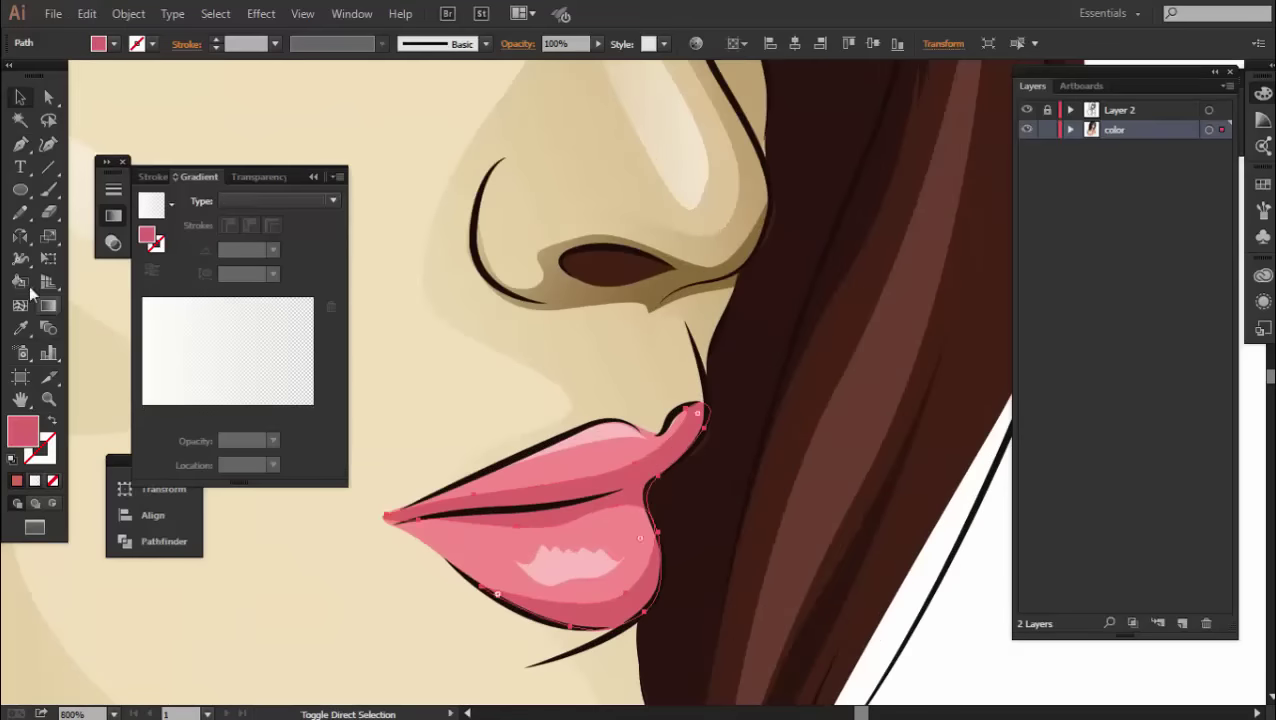
pyautogui.scroll(1, 518, 395)
pyautogui.click(600, 405)
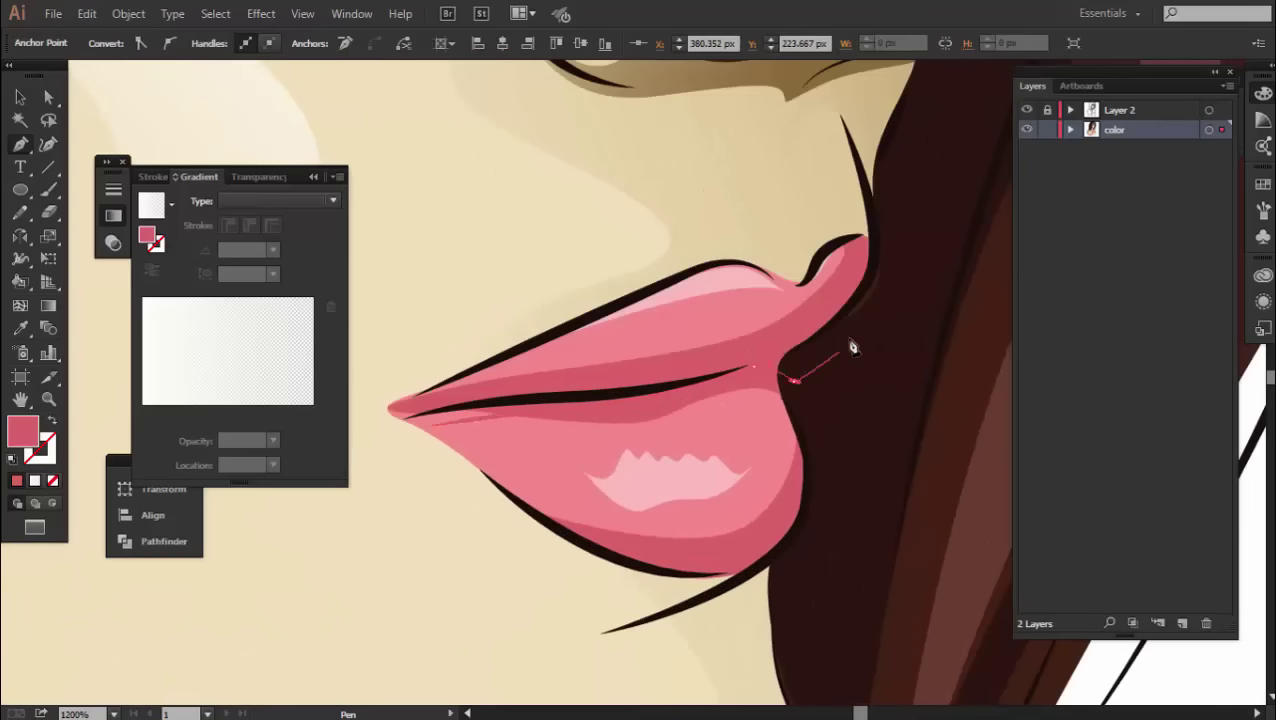
pyautogui.moveTo(875, 268)
pyautogui.mouseDown()
pyautogui.moveTo(840, 300)
pyautogui.moveTo(950, 180)
pyautogui.mouseUp()
pyautogui.scroll(2, 785, 395)
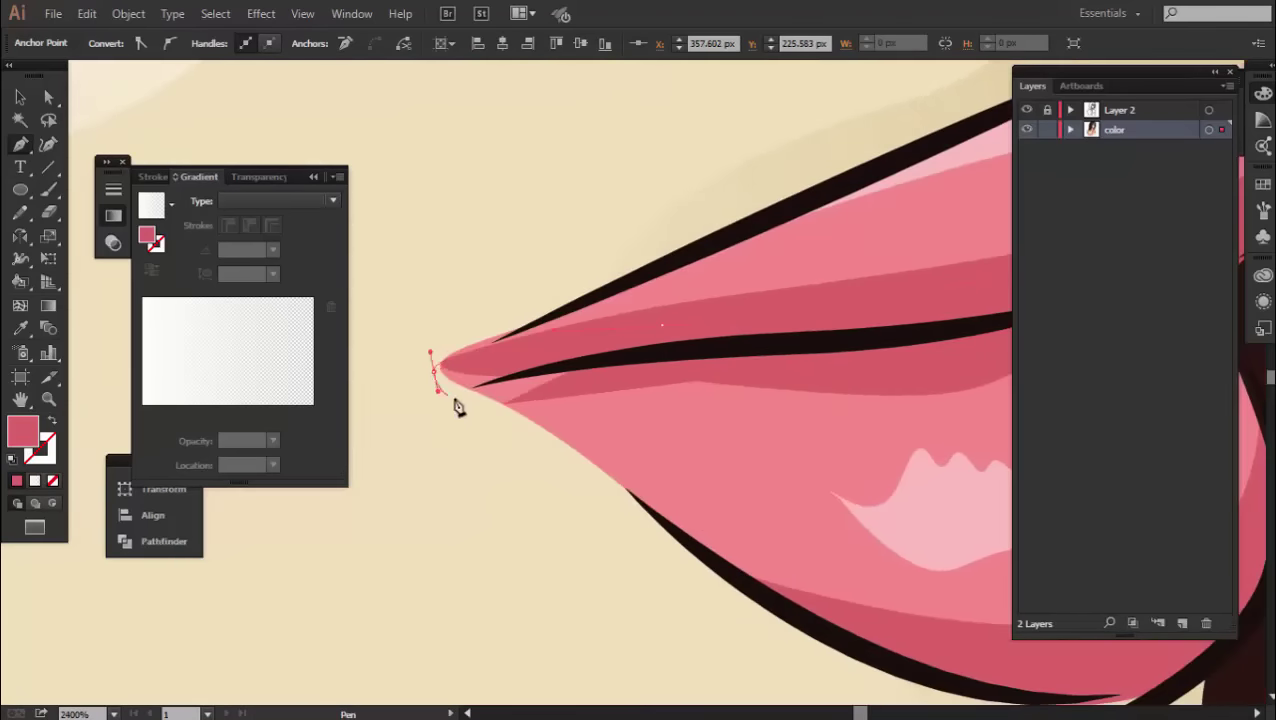
pyautogui.moveTo(450, 386); pyautogui.dragTo(478, 405)
# Fill the lip shadow with dark red #b54040 and scroll to review the portrait.
pyautogui.doubleClick(23, 430)
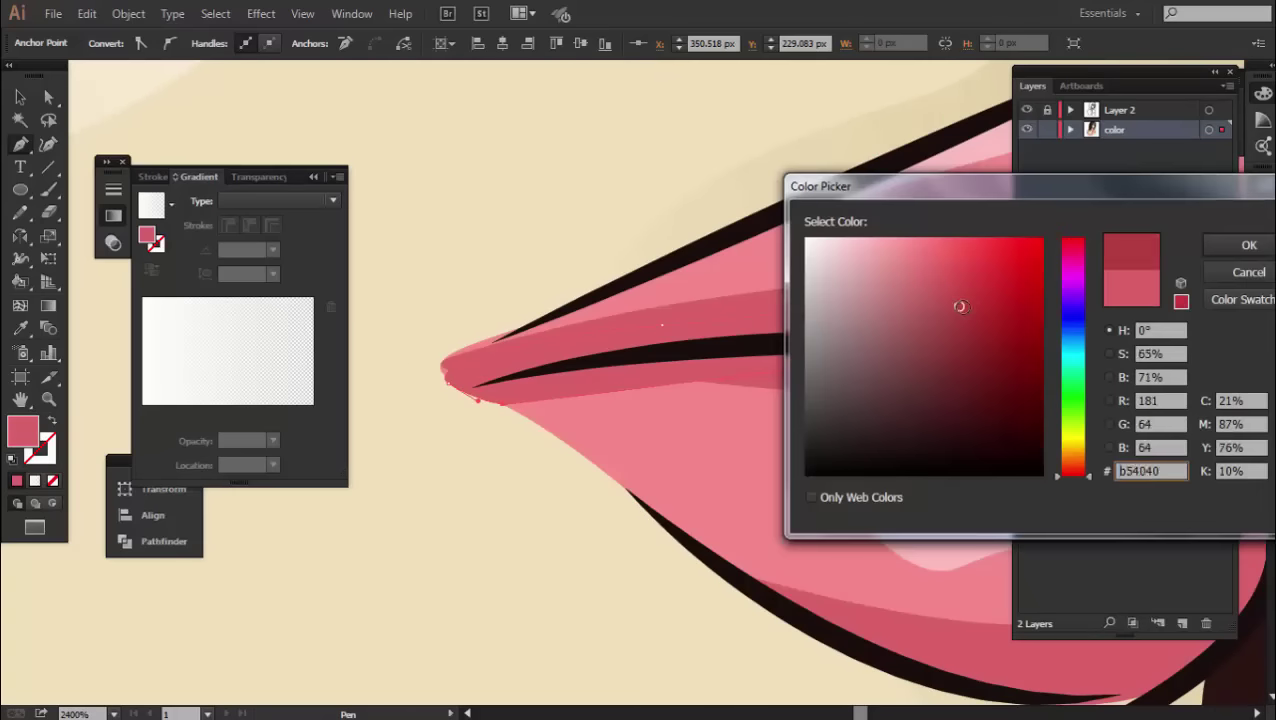
pyautogui.click(1227, 245)
pyautogui.press('v')
pyautogui.scroll(-5, 778, 363)
pyautogui.scroll(-3, 785, 478)
pyautogui.scroll(-2, 779, 463)
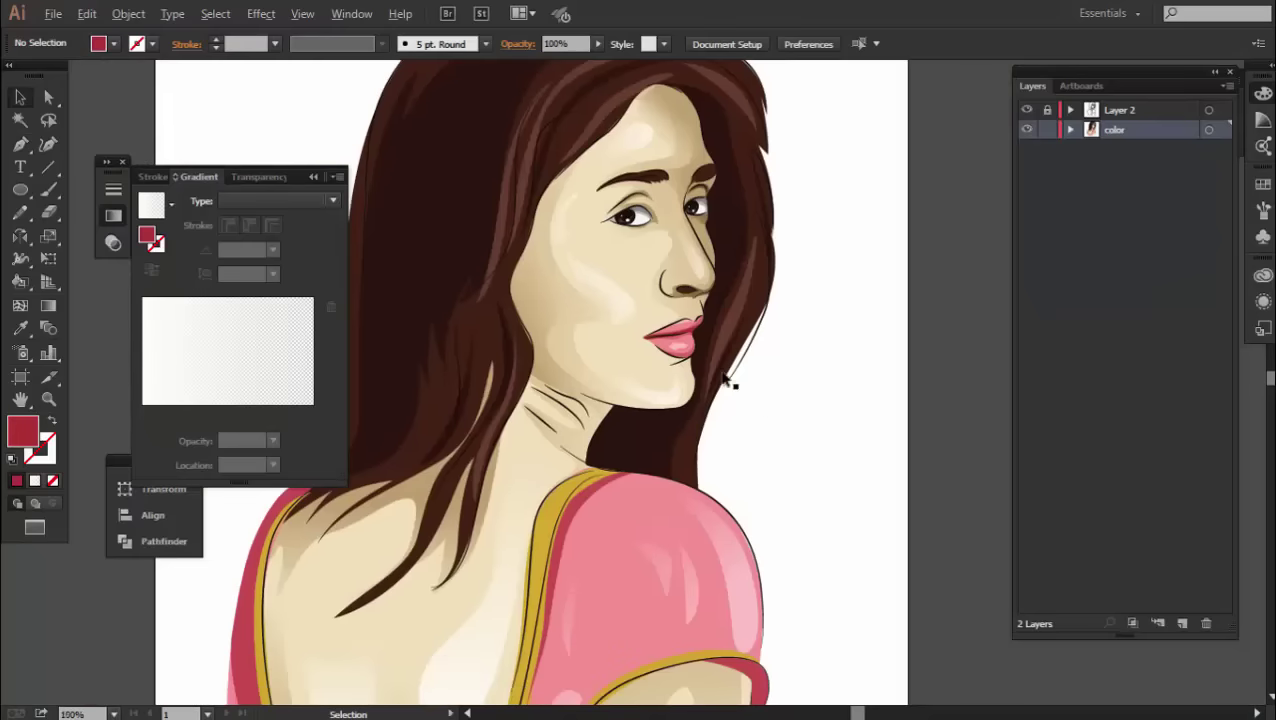
pyautogui.scroll(-2, 713, 340)
pyautogui.scroll(2, 880, 375)
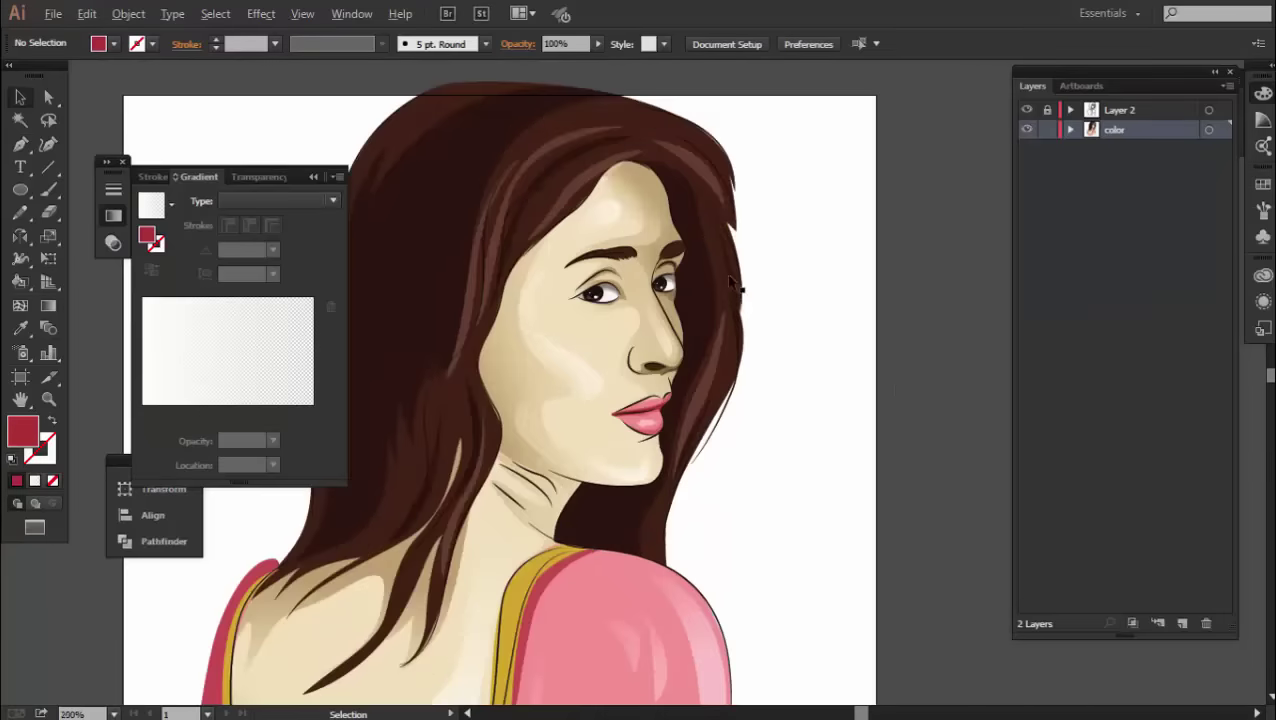
pyautogui.scroll(-2, 852, 360)
# Load the Artistic_Ink brush library and choose the Ink Drop brush.
pyautogui.click(432, 44)
pyautogui.click(344, 193)
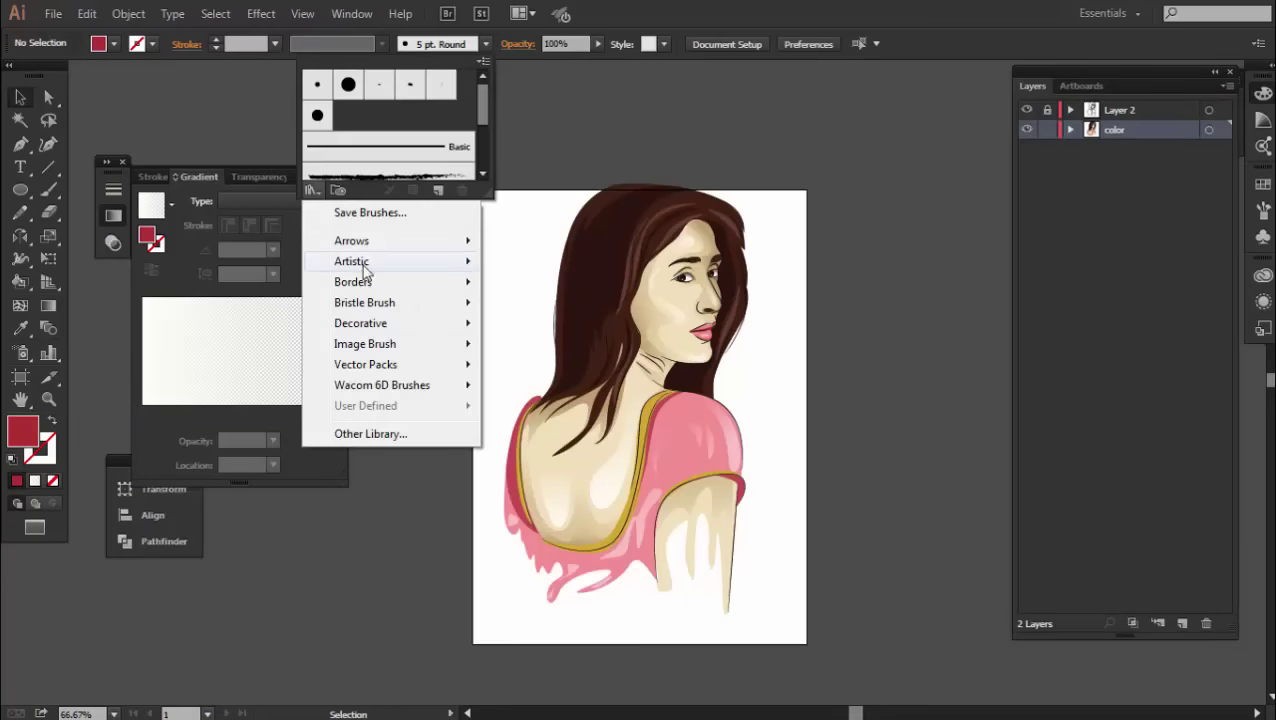
pyautogui.click(530, 256)
pyautogui.moveTo(685, 305); pyautogui.dragTo(946, 224)
pyautogui.moveTo(893, 350); pyautogui.dragTo(893, 414)
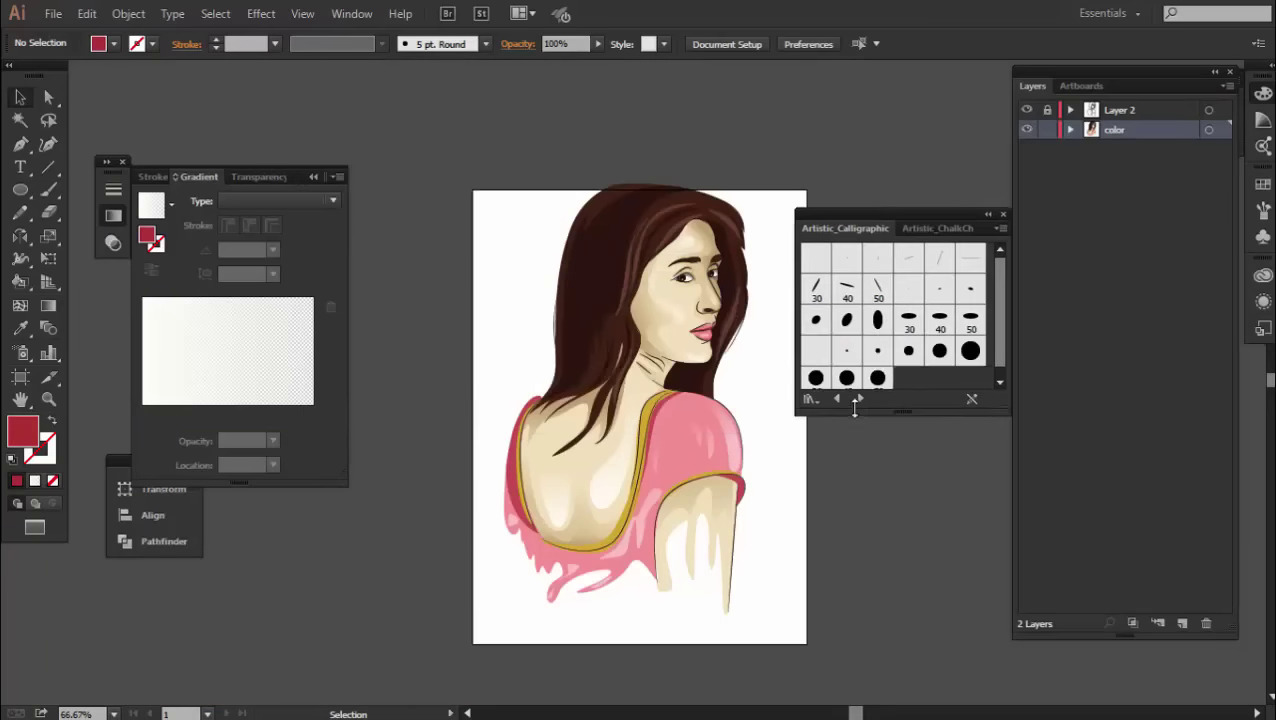
pyautogui.click(859, 398)
pyautogui.click(816, 259)
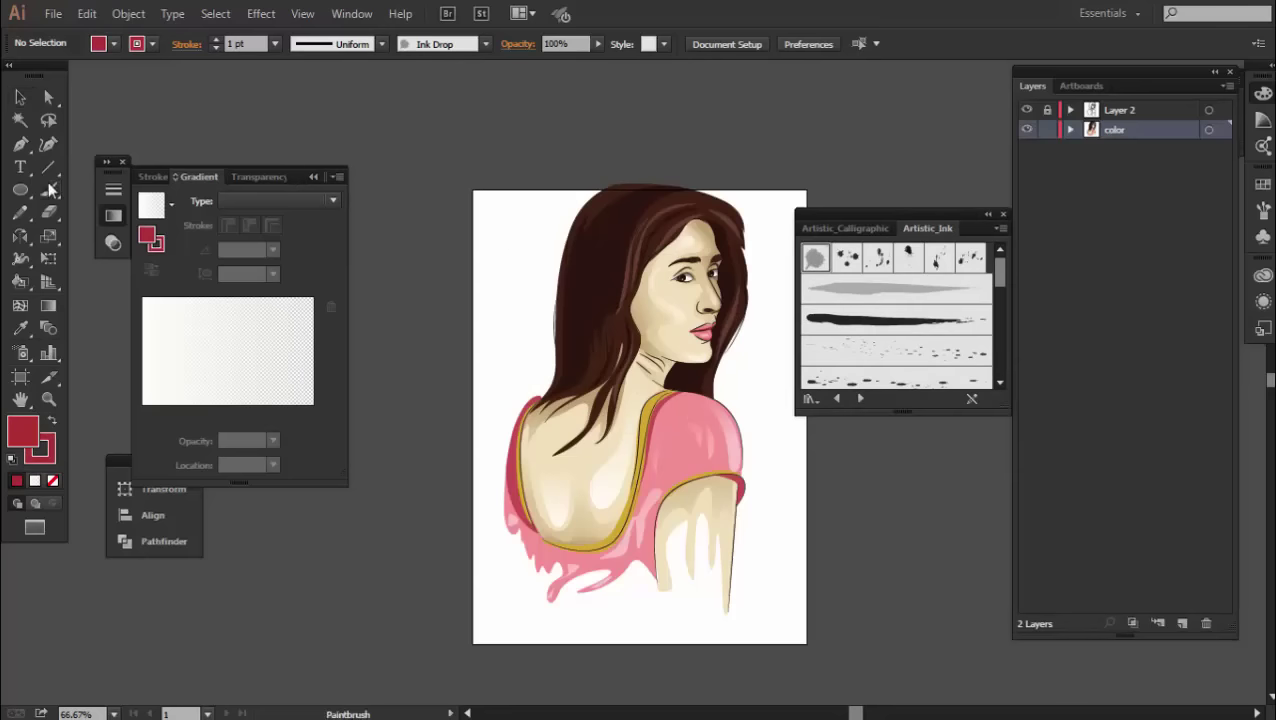
# With no fill, paint a large Ink Drop splatter beside the figure.
pyautogui.click(107, 48)
pyautogui.click(14, 62)
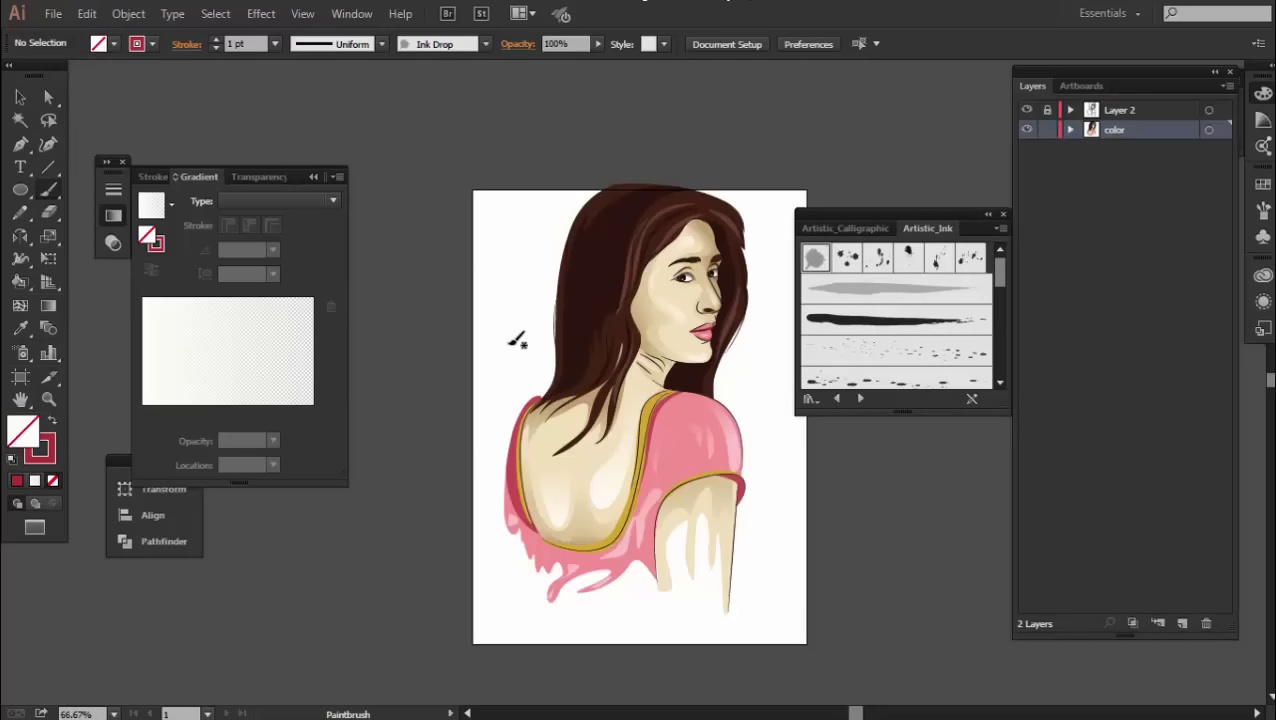
pyautogui.click(275, 44)
pyautogui.moveTo(518, 282)
pyautogui.mouseDown()
pyautogui.moveTo(506, 270)
pyautogui.moveTo(404, 410)
pyautogui.mouseUp()
pyautogui.press('v')
# Expand the splatter into shapes, recolour it with the blouse pink, and move it onto the shoulder.
pyautogui.click(128, 14)
pyautogui.click(200, 236)
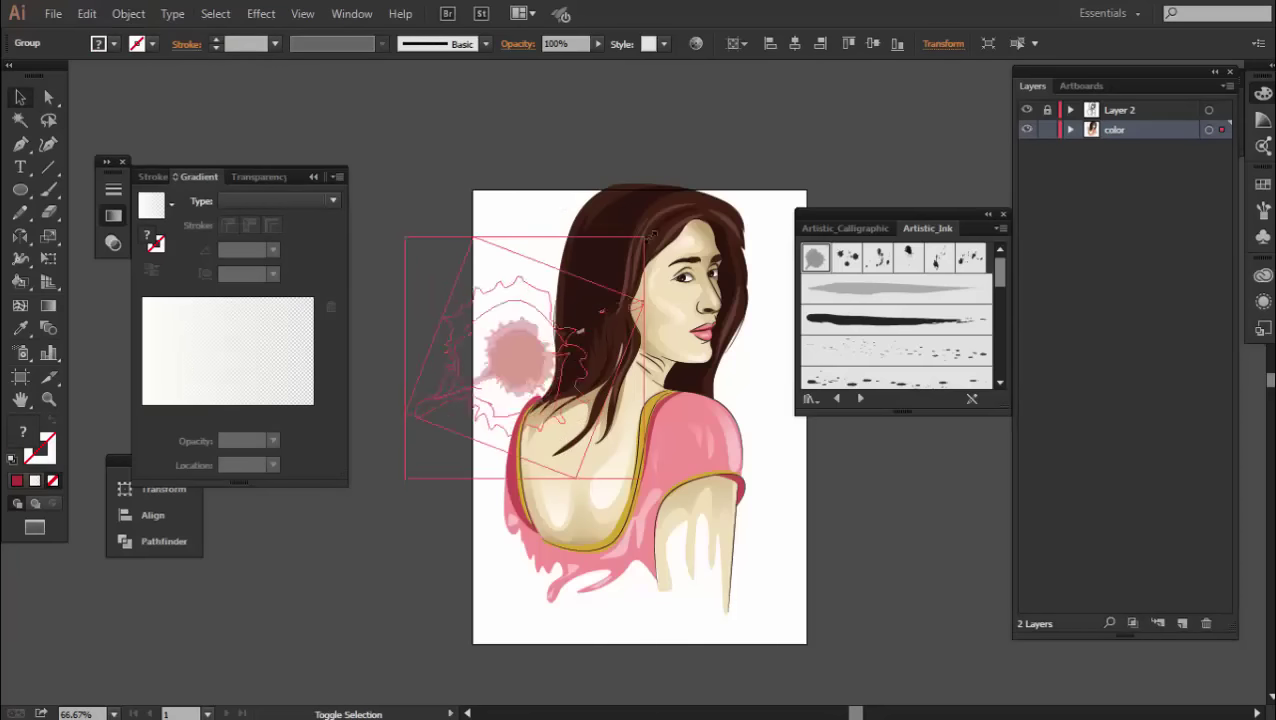
pyautogui.press('i')
pyautogui.click(672, 434)
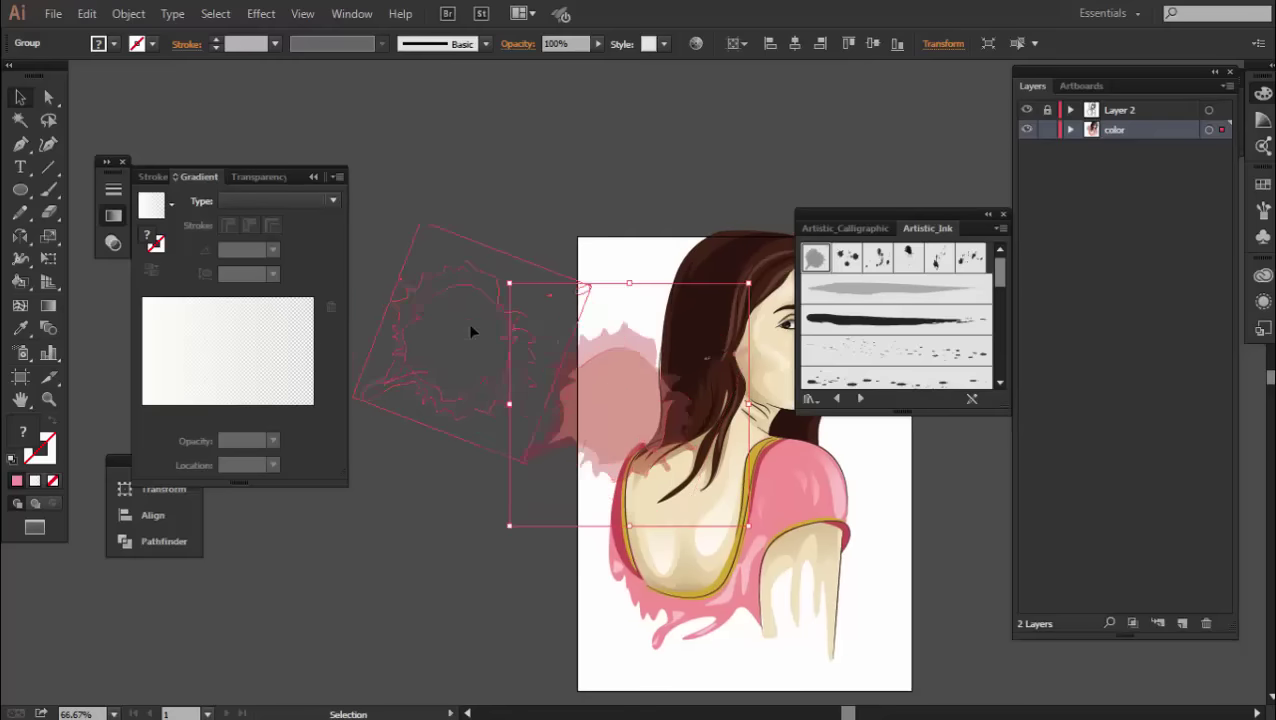
pyautogui.click(20, 328)
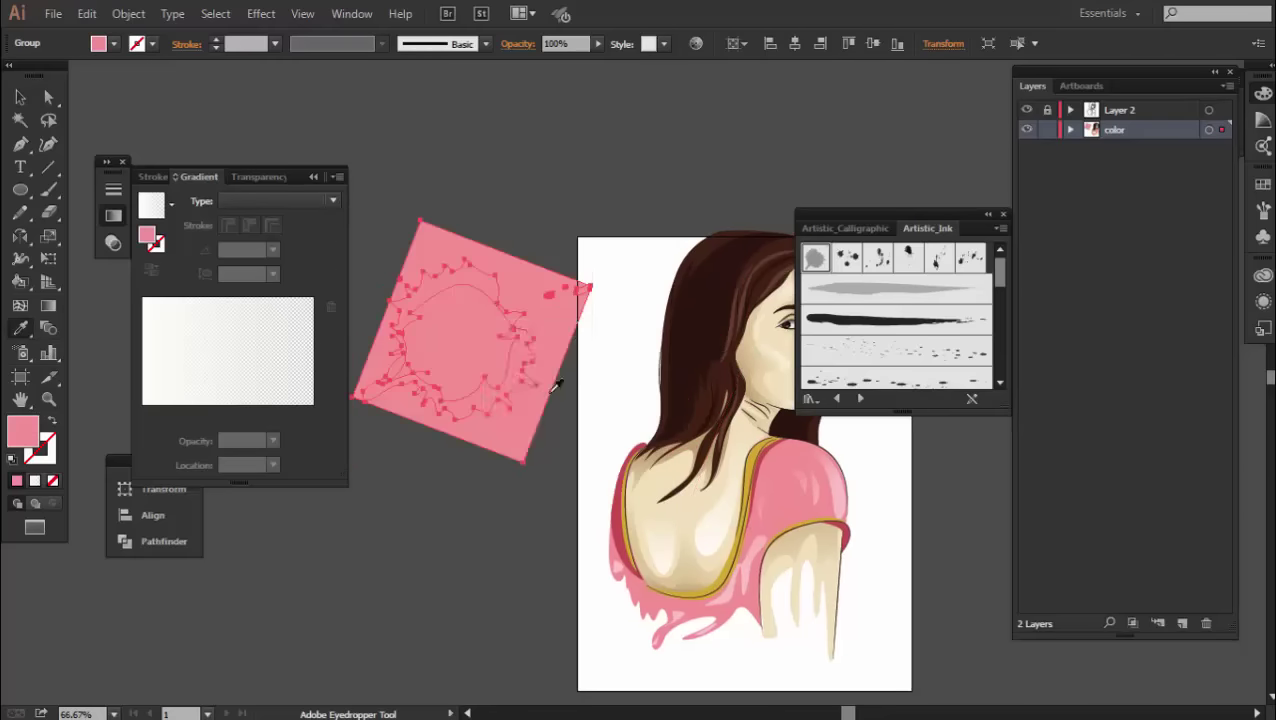
pyautogui.rightClick(484, 319)
pyautogui.click(530, 330)
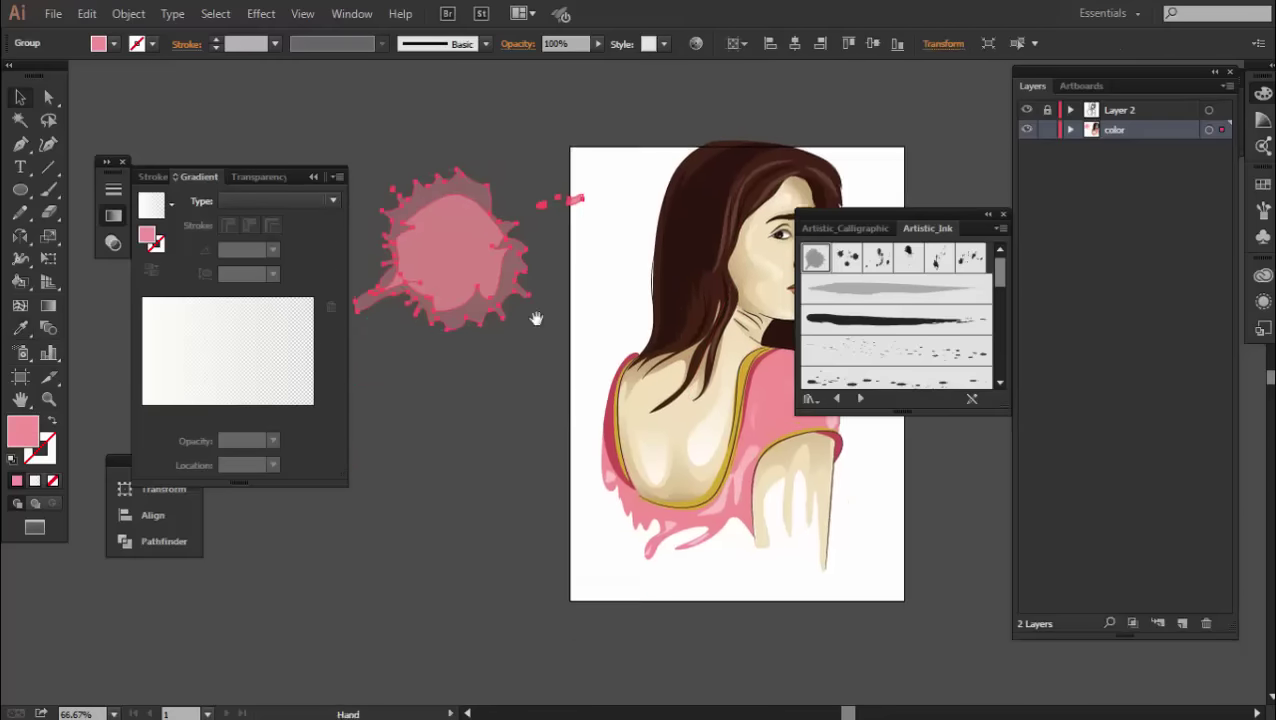
pyautogui.moveTo(536, 316); pyautogui.dragTo(653, 342)
# Copy the shoulder splatter onto the back and recolour it pink from the blouse.
pyautogui.click(755, 384)
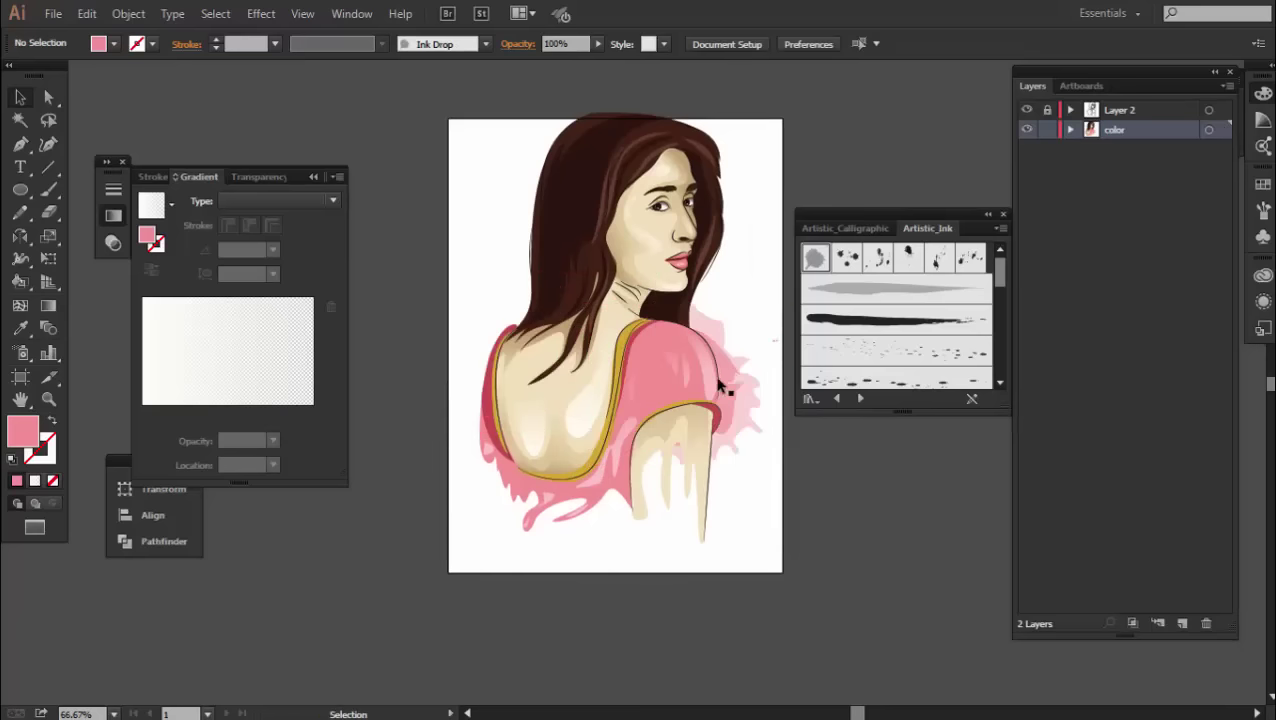
pyautogui.moveTo(755, 390)
pyautogui.mouseDown()
pyautogui.moveTo(752, 522)
pyautogui.moveTo(752, 464)
pyautogui.moveTo(604, 356)
pyautogui.moveTo(548, 350)
pyautogui.mouseUp()
pyautogui.click(648, 370)
pyautogui.press('v')
pyautogui.click(547, 348)
pyautogui.click(759, 257)
pyautogui.press('v')
pyautogui.hotkey('ctrl', 'shift', 'a')
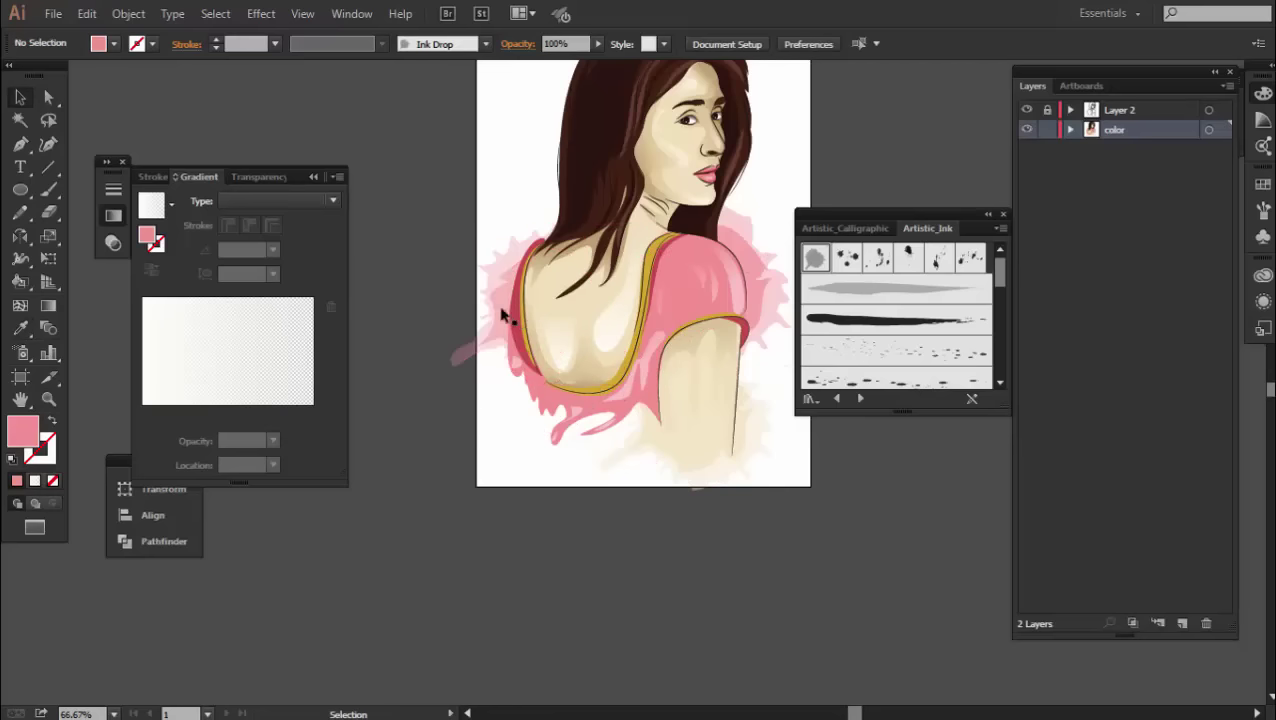
# Recolour the splatter near the hair dark brown using the hair colour.
pyautogui.scroll(5, 620, 400)
pyautogui.click(738, 428)
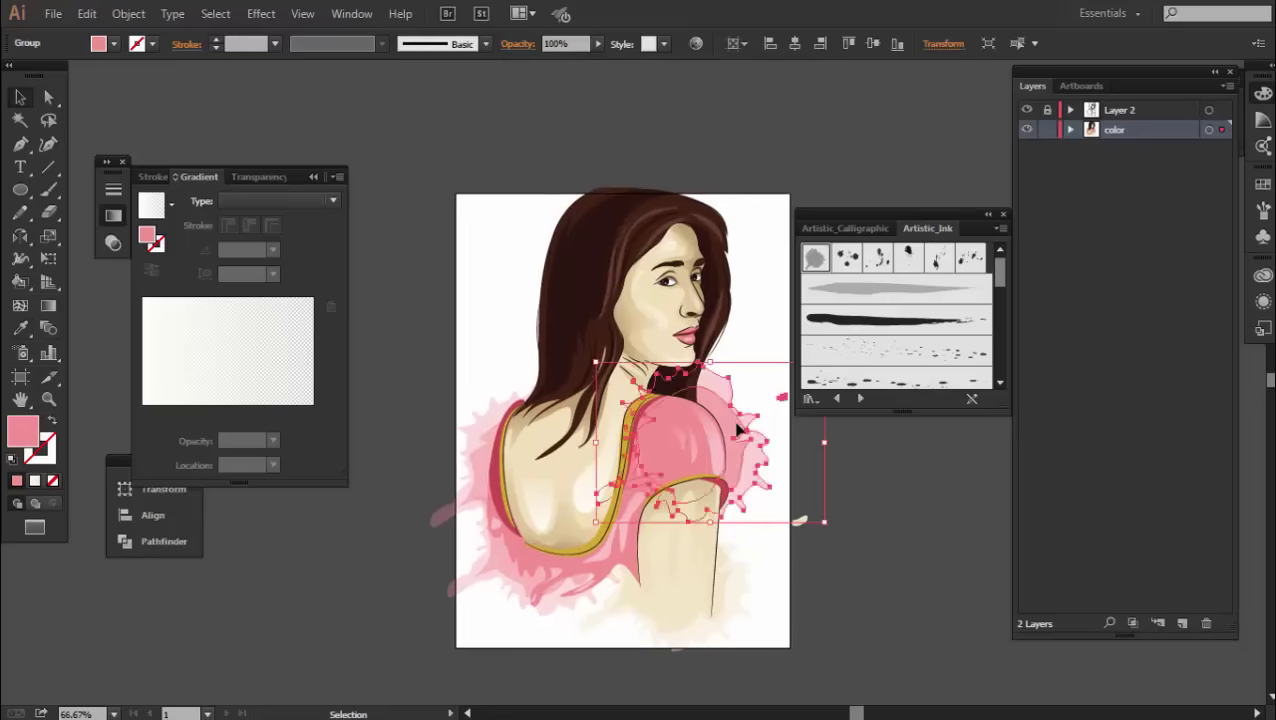
pyautogui.click(618, 260)
pyautogui.click(649, 205)
pyautogui.scroll(1, 649, 205)
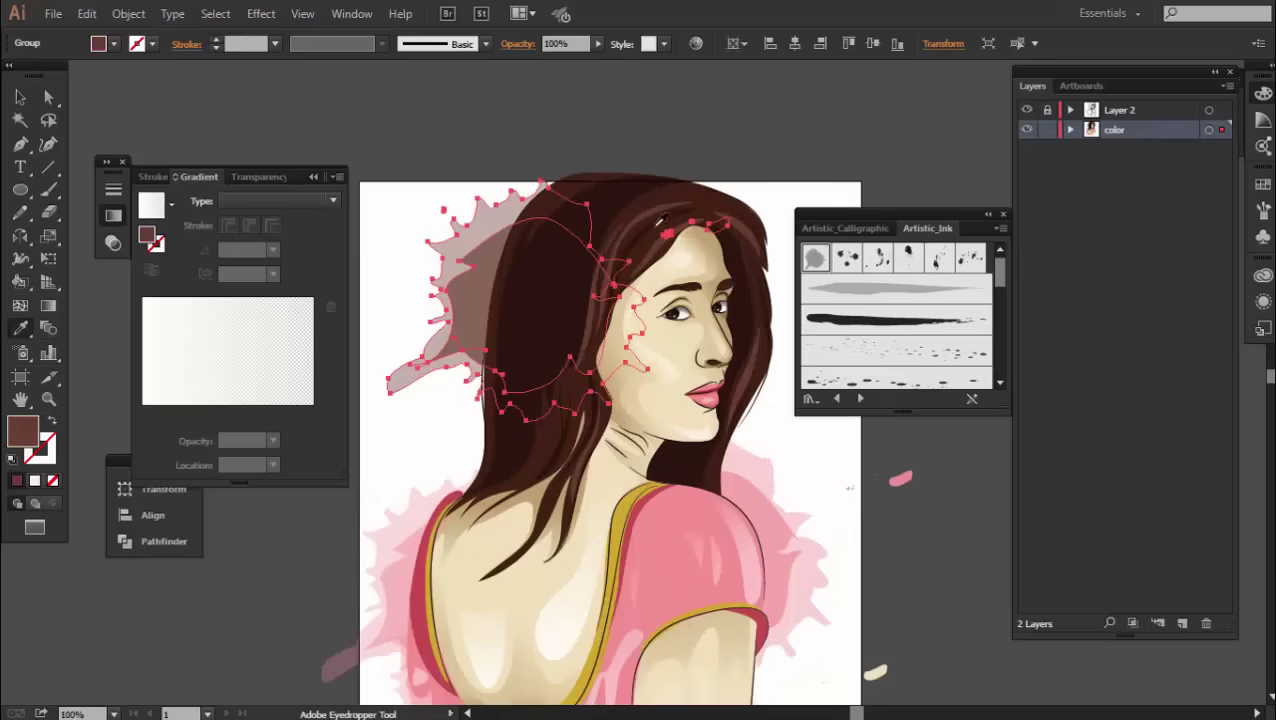
pyautogui.hotkey('ctrl', 'shift', 'a')
pyautogui.press('v')
# Move the brown splatters lower behind the hair so they blend with it.
pyautogui.click(603, 297)
pyautogui.moveTo(603, 297); pyautogui.dragTo(660, 370)
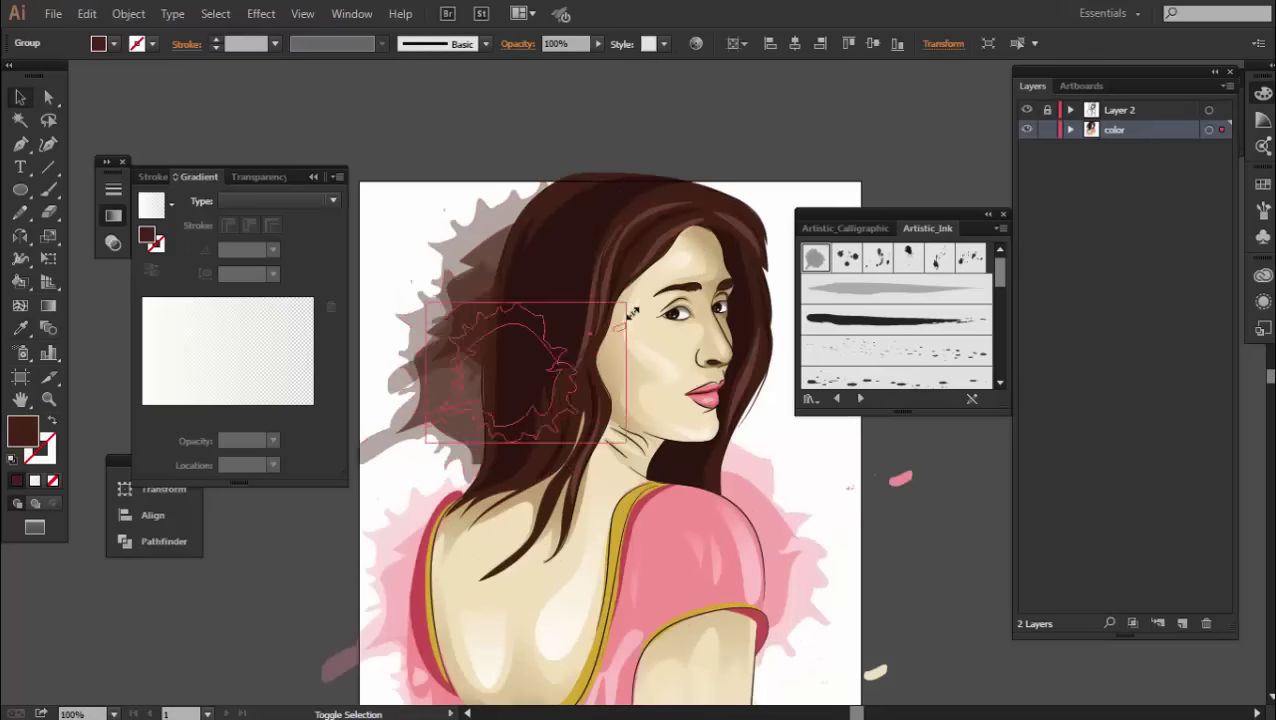
pyautogui.hotkey('ctrl', 'shift', 'a')
pyautogui.scroll(-1, 579, 398)
pyautogui.moveTo(490, 450)
pyautogui.mouseDown()
pyautogui.moveTo(505, 427)
pyautogui.moveTo(690, 420)
pyautogui.mouseUp()
pyautogui.hotkey('ctrl', 'shift', 'a')
pyautogui.click(512, 422)
pyautogui.hotkey('ctrl', 'shift', 'a')
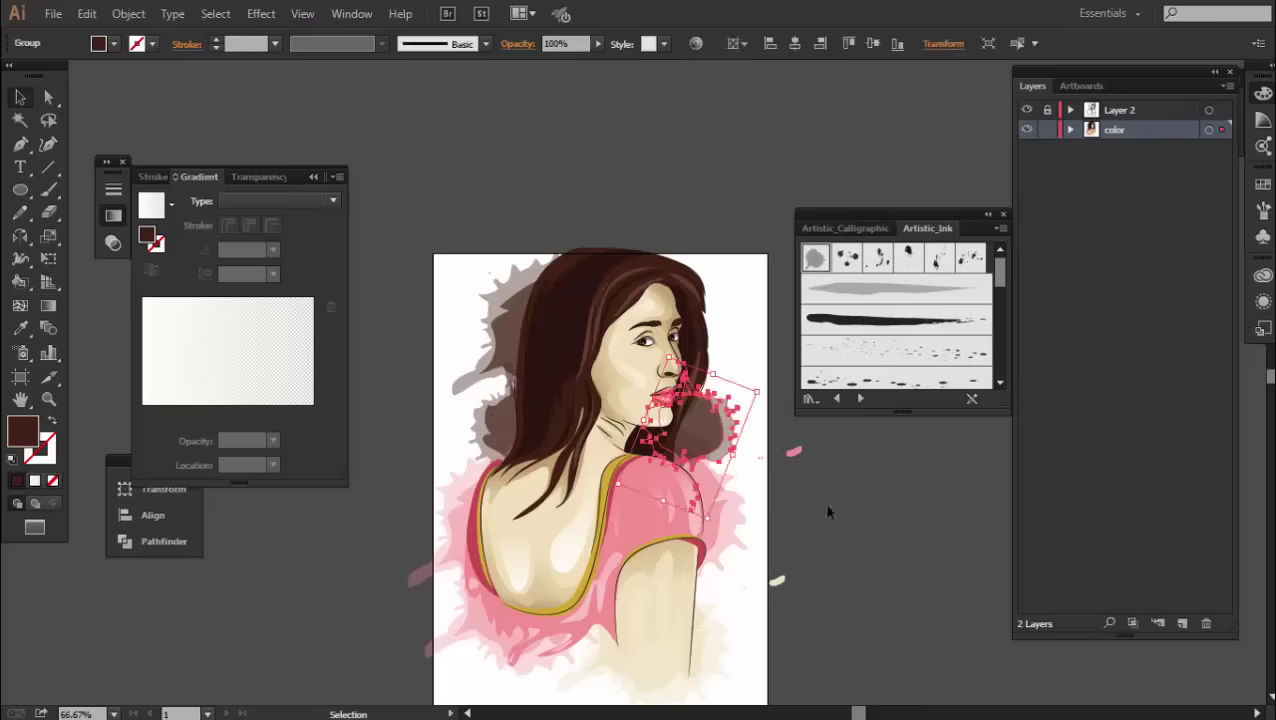
# Nudge the splatters behind the left hair and beside the neck into place.
pyautogui.scroll(-1, 769, 435)
pyautogui.scroll(1, 769, 489)
pyautogui.click(600, 380)
pyautogui.hotkey('ctrl', 'shift', 'a')
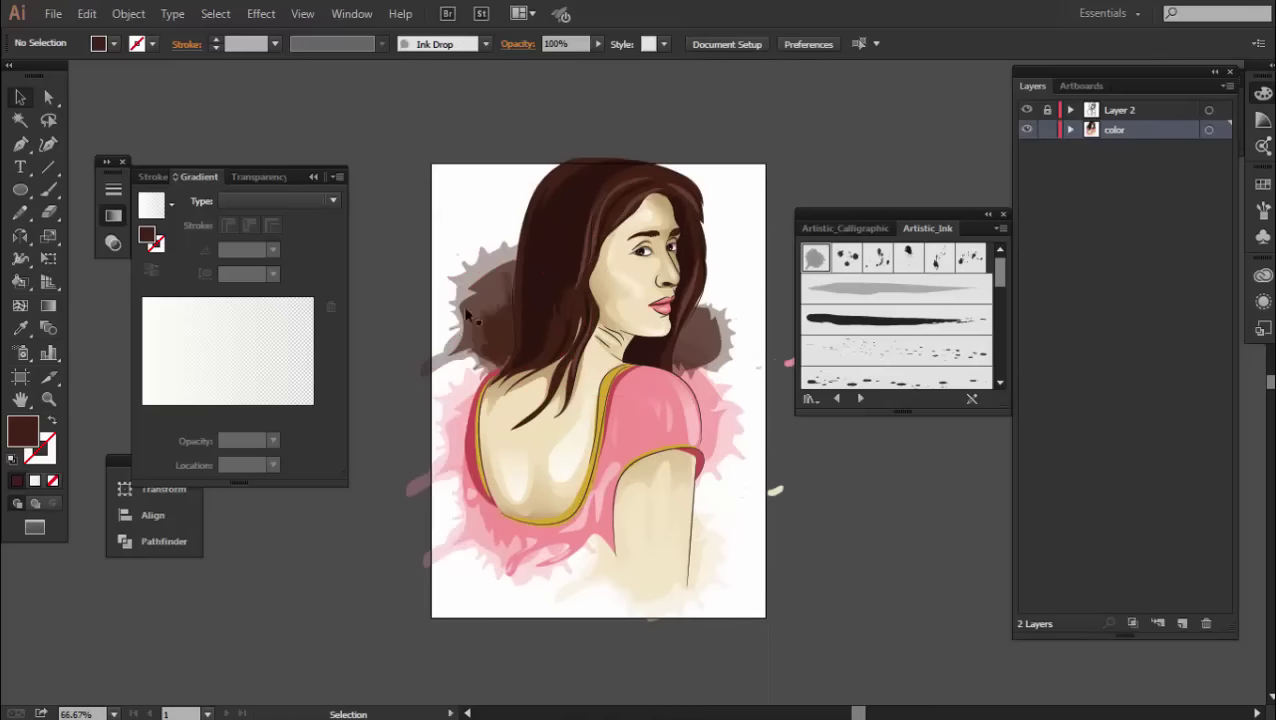
pyautogui.moveTo(712, 345); pyautogui.dragTo(712, 327)
pyautogui.click(824, 480)
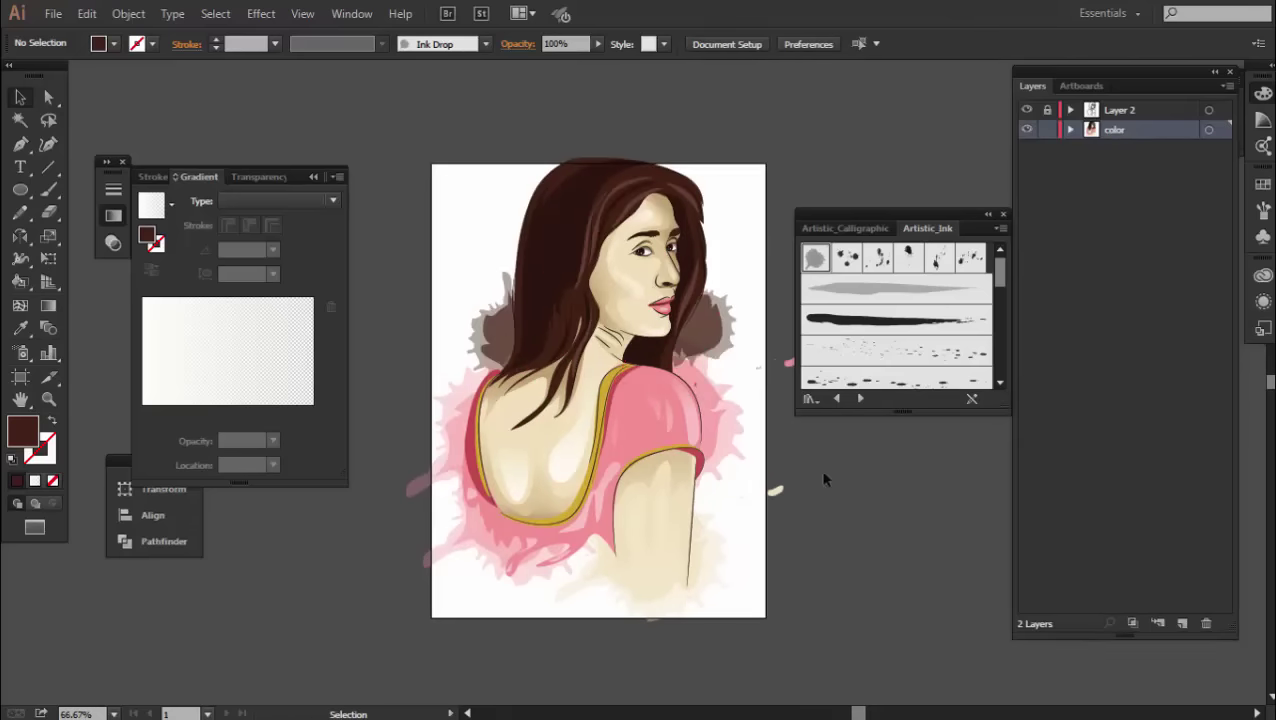